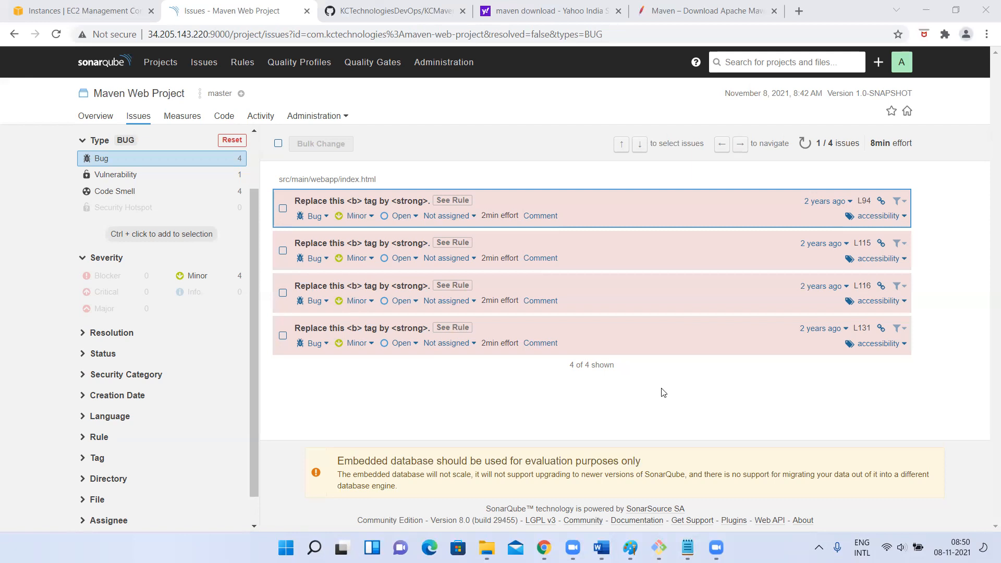
Switch to the EC2 terminal and shorten the pending Maven command to mvn clean package
{"action": "left_click", "coordinate": [659, 547]}
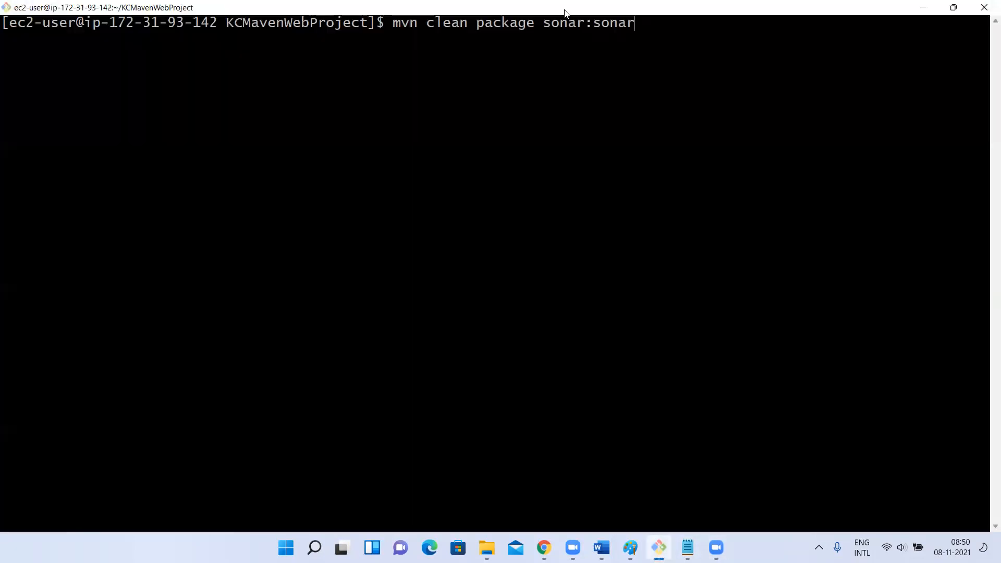
{"action": "left_click_drag", "start_coordinate": [543, 23], "coordinate": [631, 20]}
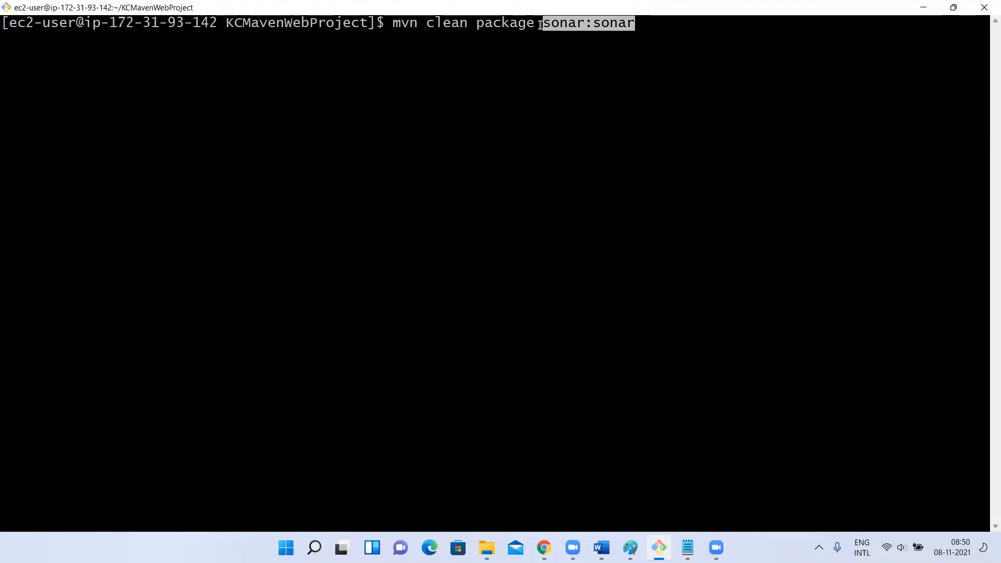
{"action": "left_click", "coordinate": [695, 57]}
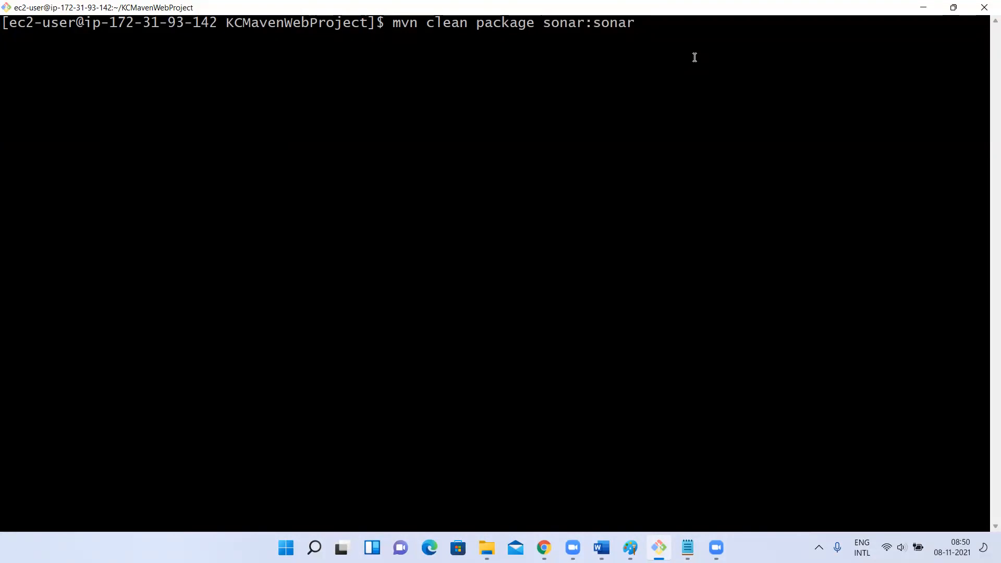
{"action": "key", "text": "BackSpace"}
{"action": "key", "text": "BackSpace"}
{"action": "key", "text": "BackSpace"}
{"action": "key", "text": "BackSpace"}
{"action": "key", "text": "BackSpace"}
{"action": "key", "text": "BackSpace"}
{"action": "key", "text": "BackSpace"}
{"action": "key", "text": "BackSpace"}
{"action": "key", "text": "BackSpace"}
{"action": "key", "text": "BackSpace"}
{"action": "key", "text": "BackSpace"}
{"action": "key", "text": "BackSpace"}
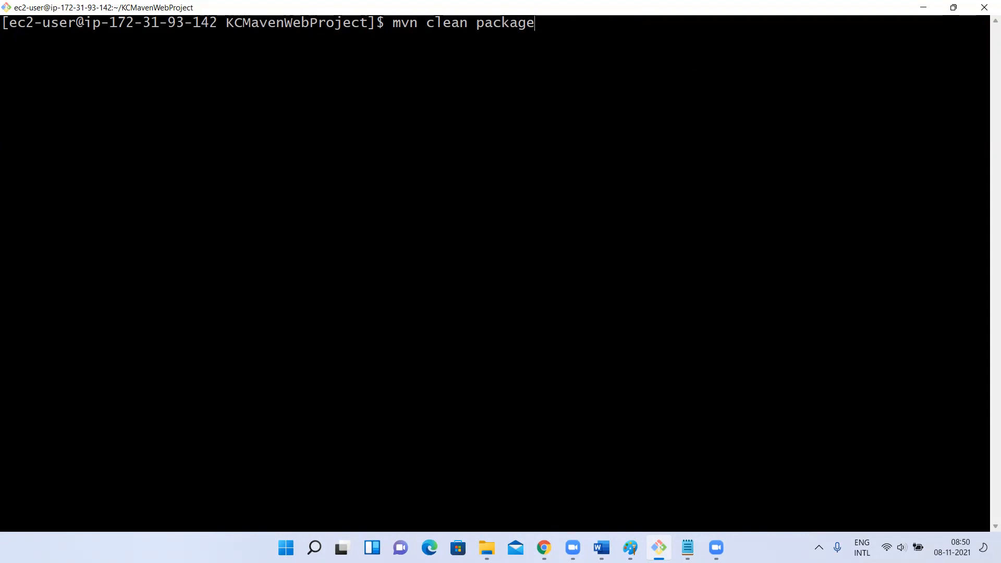
{"action": "left_click", "coordinate": [694, 58]}
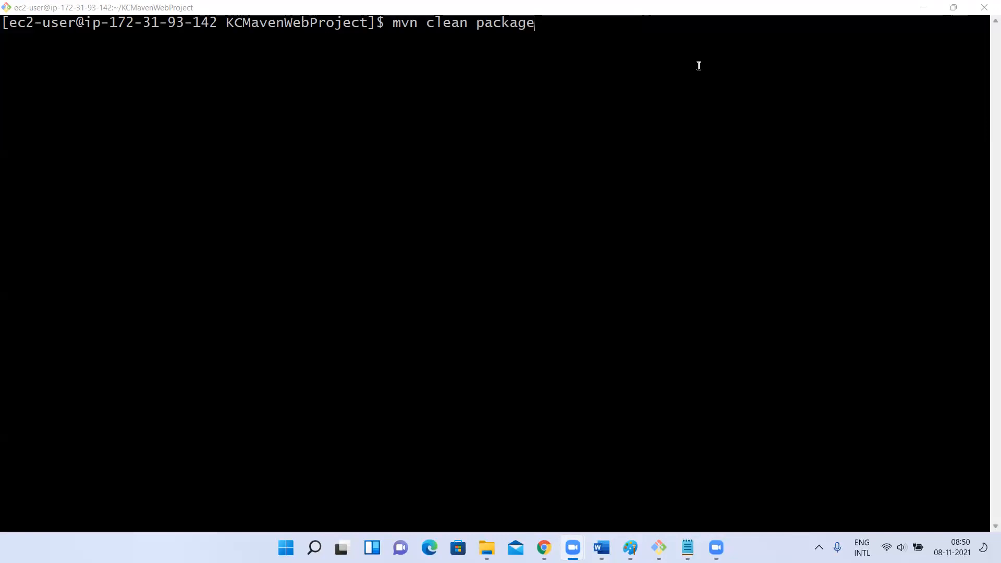
Return to the SonarQube issues page, open the line 94 bug in index.html and examine its flagged source line
{"action": "left_click", "coordinate": [924, 7]}
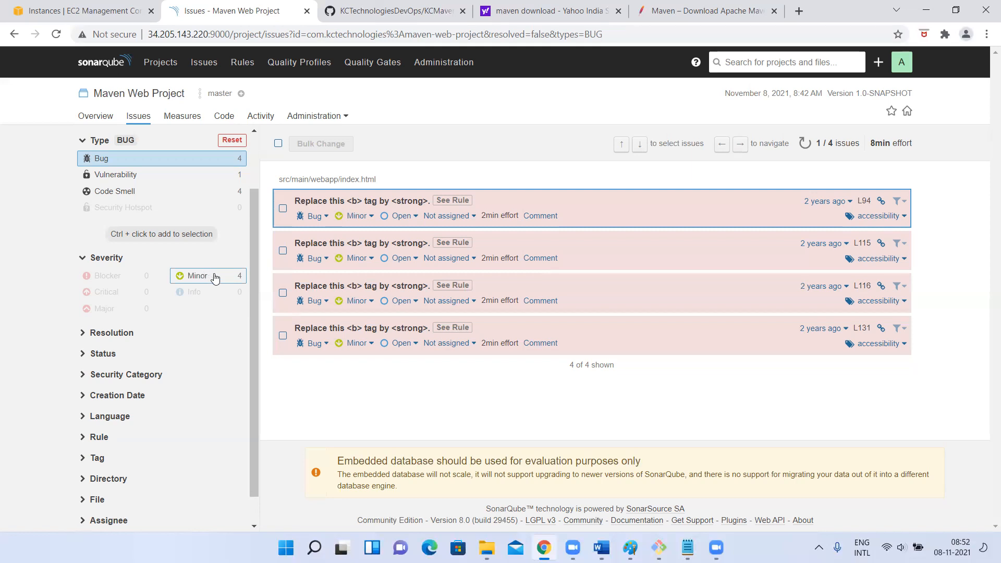
{"action": "left_click", "coordinate": [379, 202]}
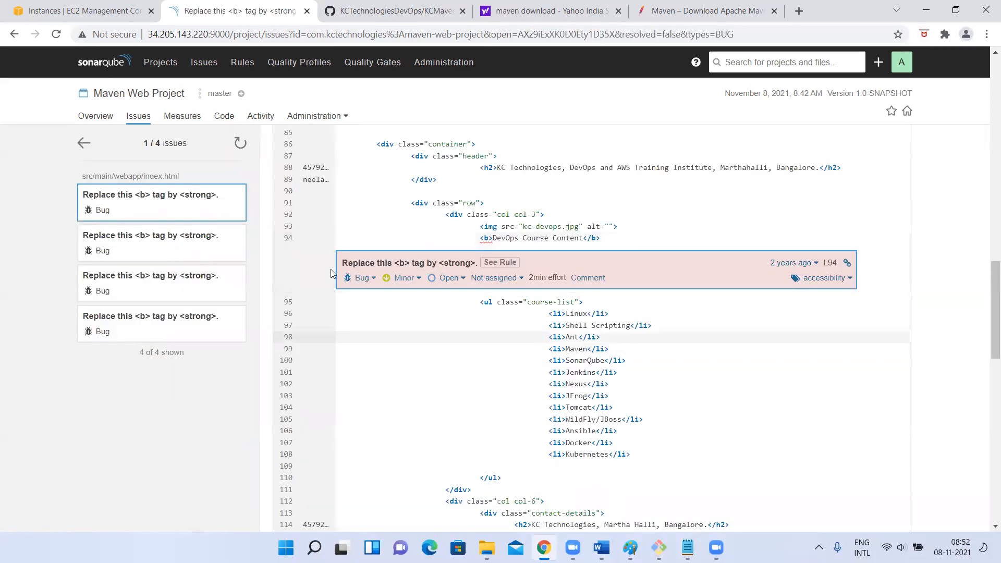
{"action": "scroll", "coordinate": [332, 207], "scroll_direction": "up", "scroll_amount": 2}
{"action": "scroll", "coordinate": [333, 208], "scroll_direction": "up", "scroll_amount": 10}
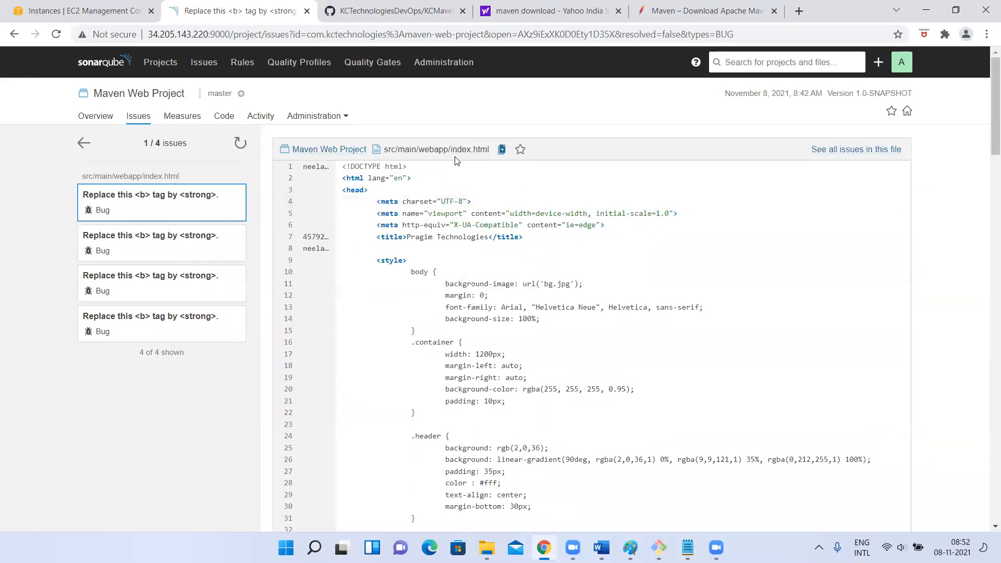
{"action": "scroll", "coordinate": [458, 234], "scroll_direction": "down", "scroll_amount": 4}
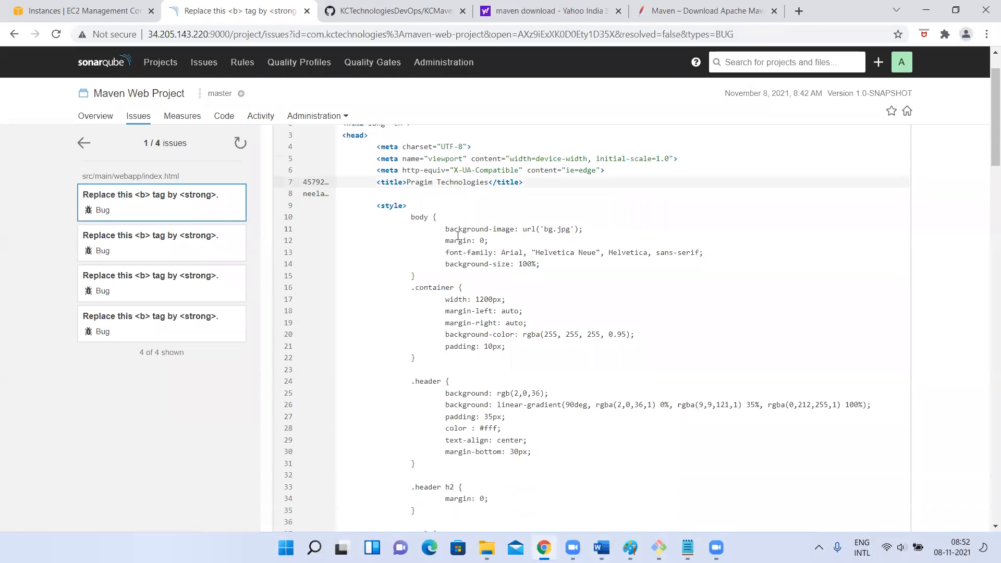
{"action": "scroll", "coordinate": [458, 235], "scroll_direction": "down", "scroll_amount": 15}
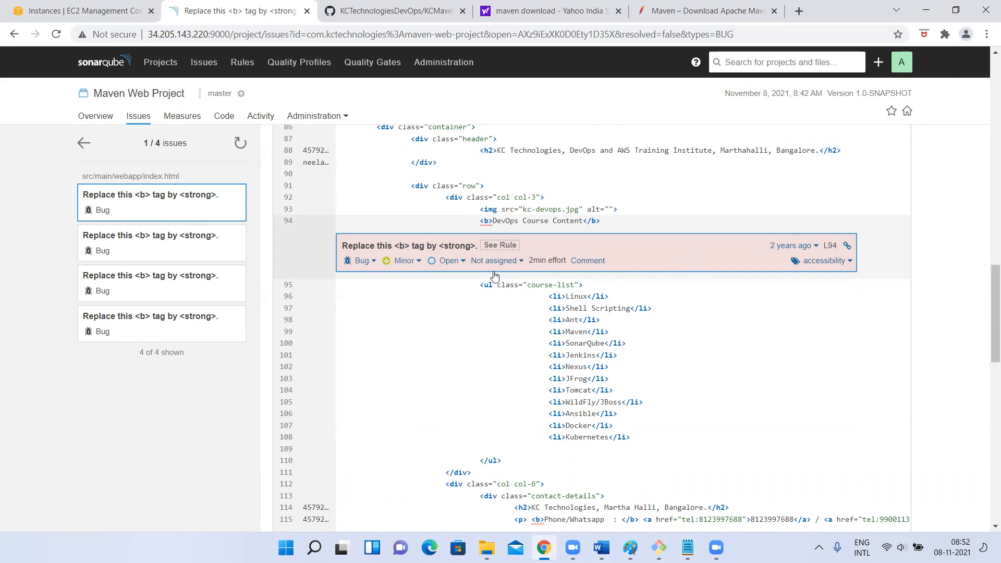
{"action": "left_click_drag", "start_coordinate": [481, 221], "coordinate": [670, 225]}
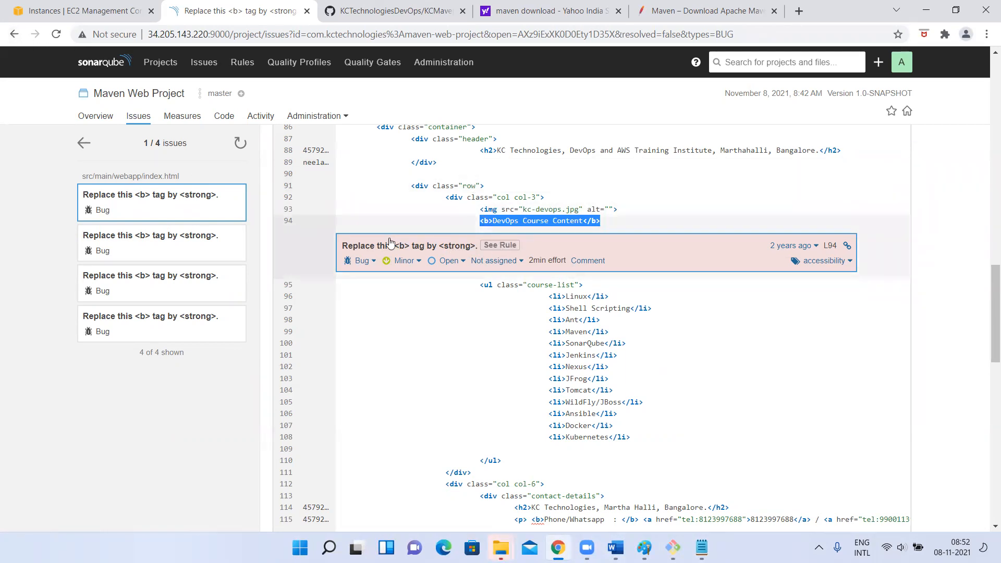
Review the other <b> tag bugs in index.html, open the line 115 issue from the list and return to the list
{"action": "scroll", "coordinate": [459, 338], "scroll_direction": "down", "scroll_amount": 10}
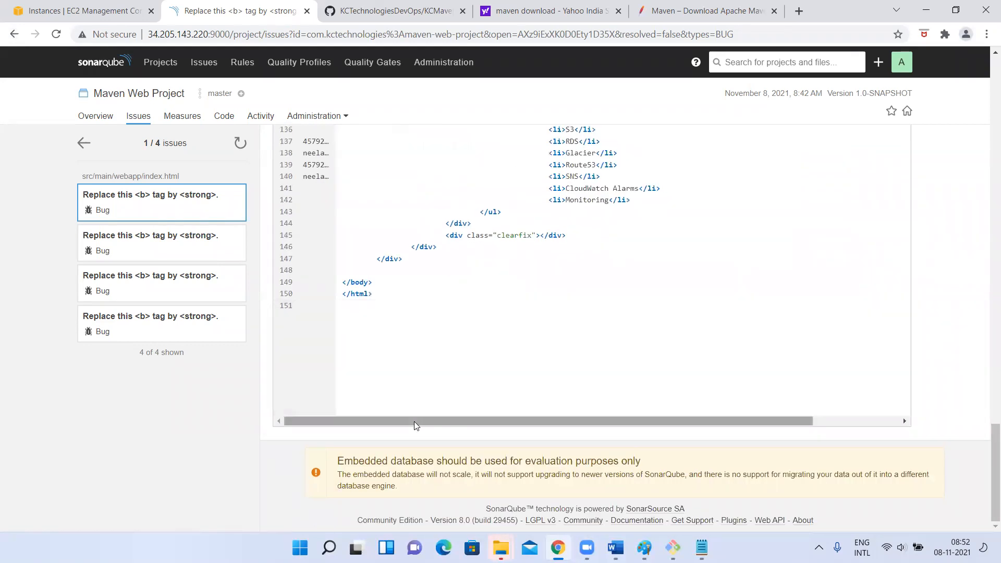
{"action": "scroll", "coordinate": [414, 422], "scroll_direction": "up", "scroll_amount": 3}
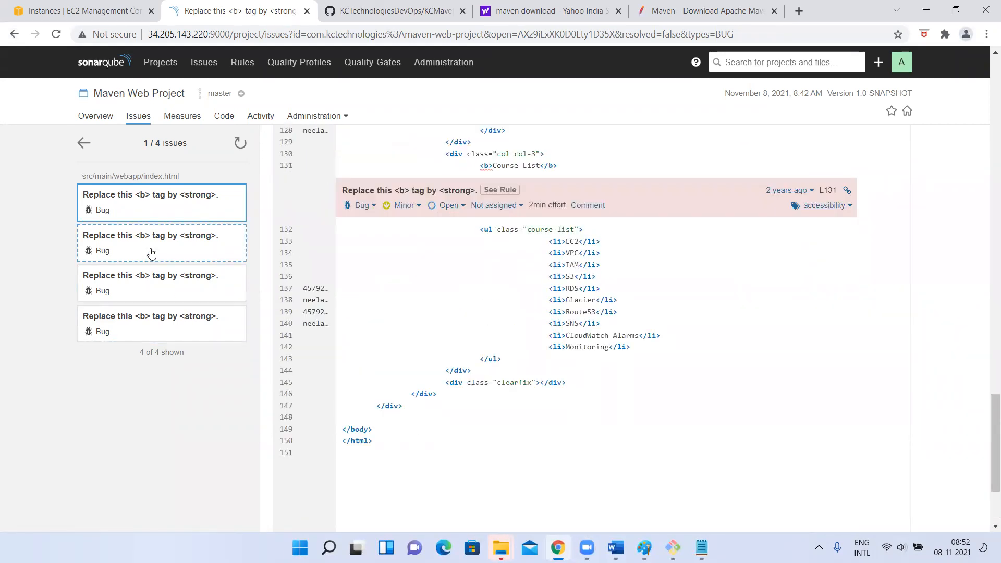
{"action": "scroll", "coordinate": [472, 328], "scroll_direction": "down", "scroll_amount": 3}
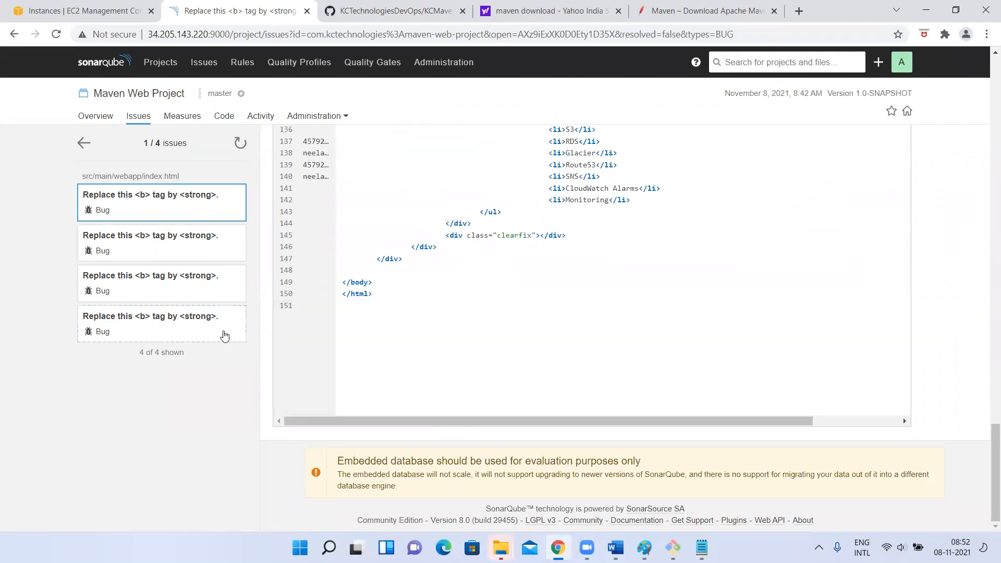
{"action": "scroll", "coordinate": [223, 335], "scroll_direction": "up", "scroll_amount": 5}
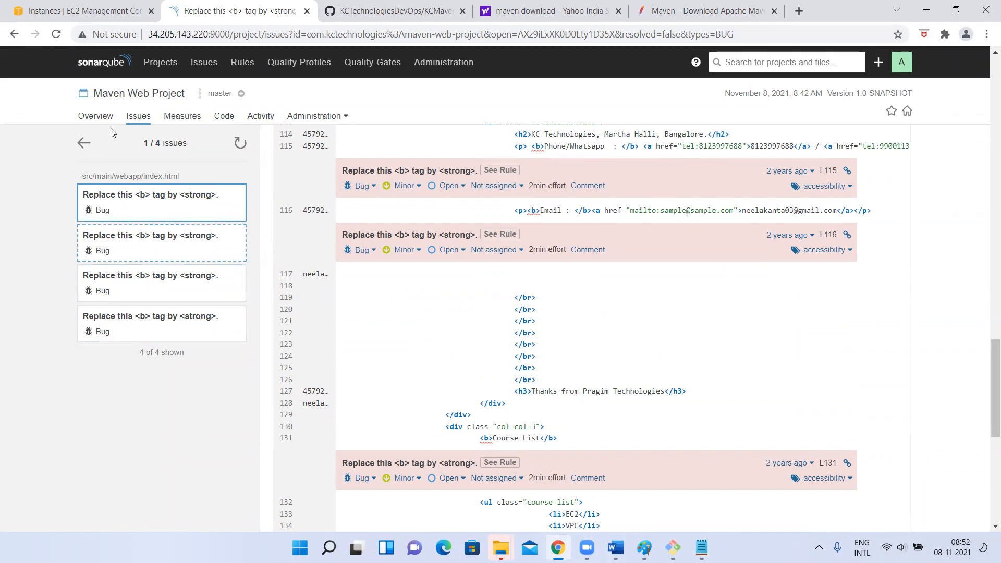
{"action": "left_click", "coordinate": [14, 34]}
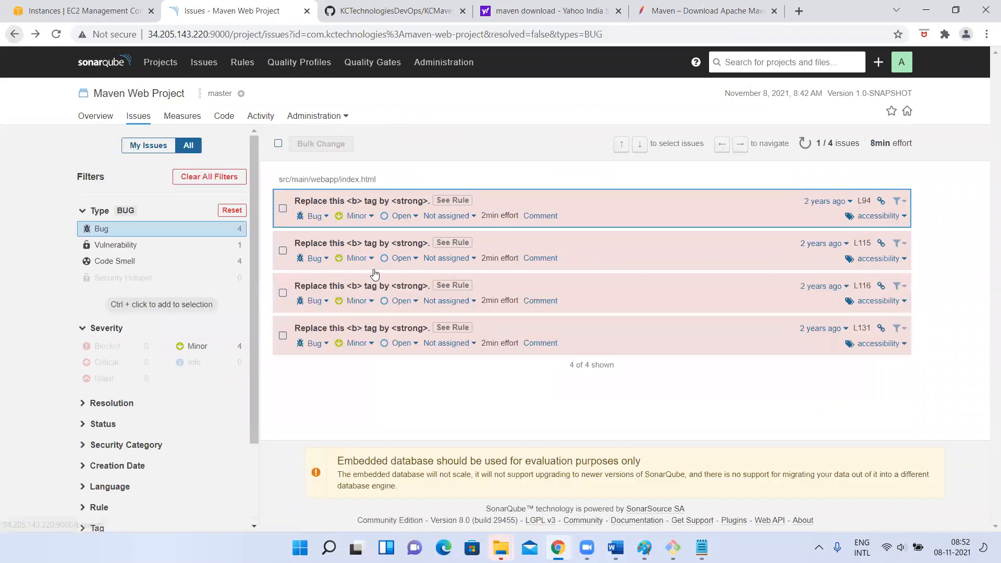
{"action": "left_click", "coordinate": [357, 246]}
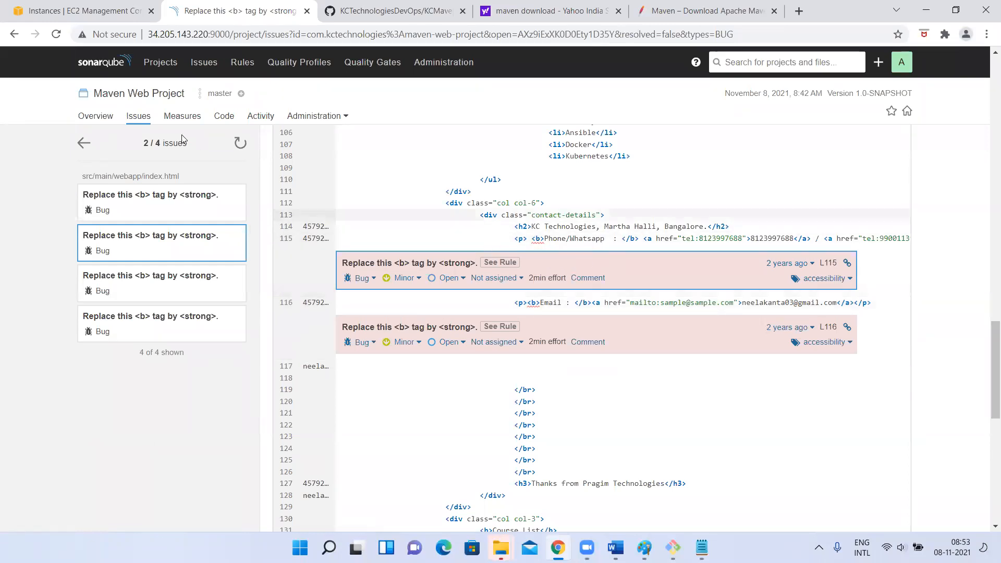
{"action": "left_click", "coordinate": [14, 34]}
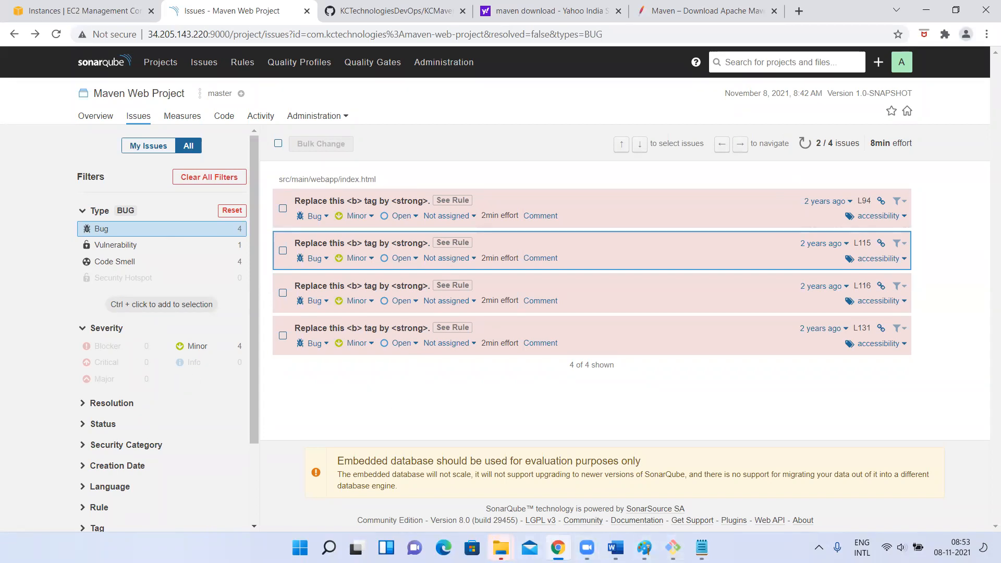
{"action": "mouse_move", "coordinate": [501, 547]}
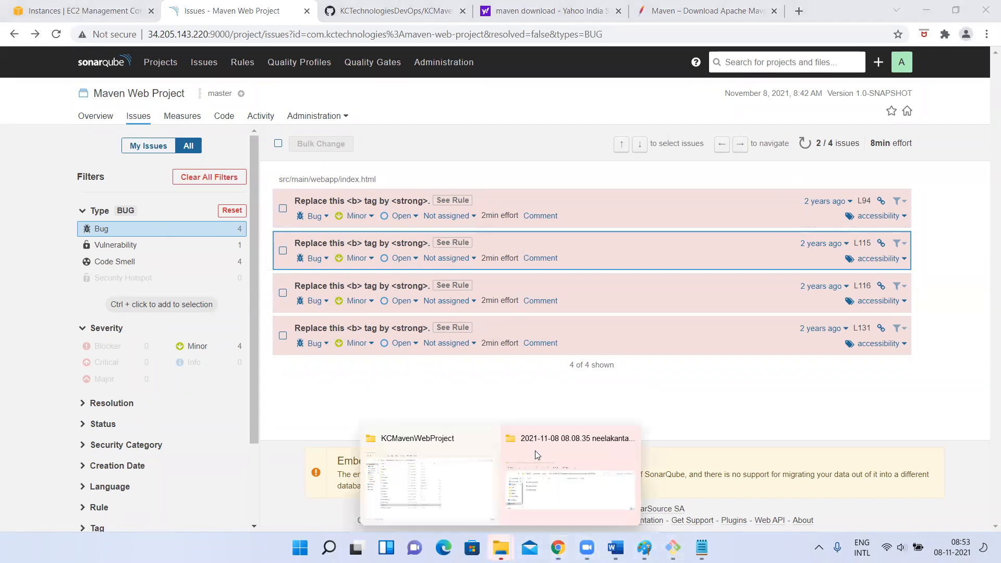
{"action": "left_click", "coordinate": [434, 454]}
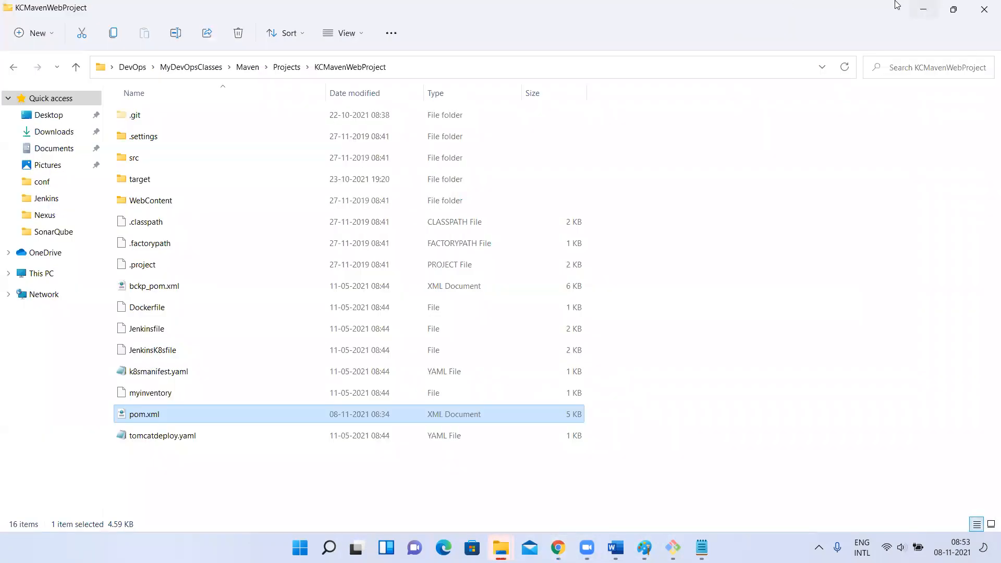
{"action": "left_click", "coordinate": [920, 11]}
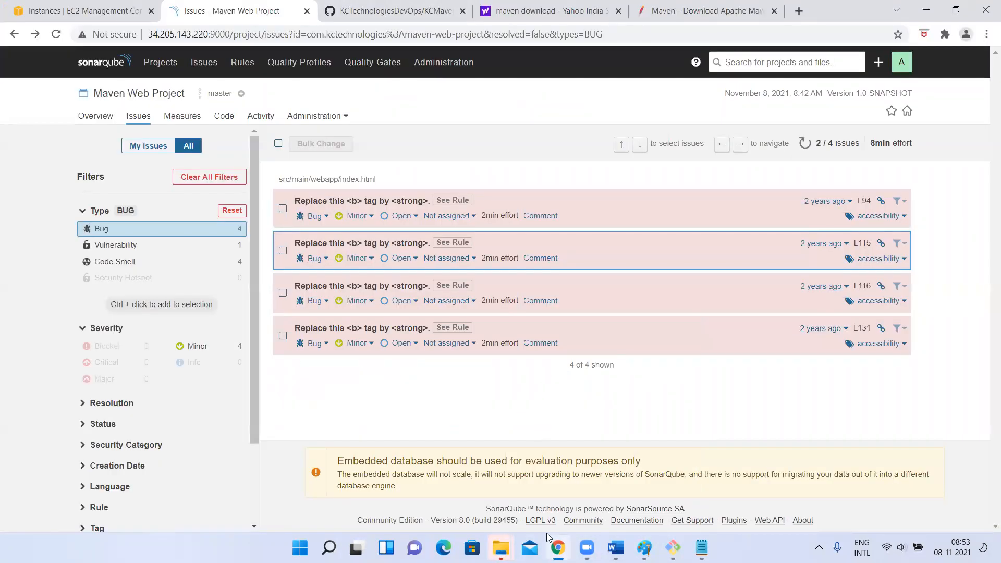
Switch to the EC2 terminal, discard the pending Maven command and list the KCMavenWebProject directory with ls
{"action": "mouse_move", "coordinate": [558, 548]}
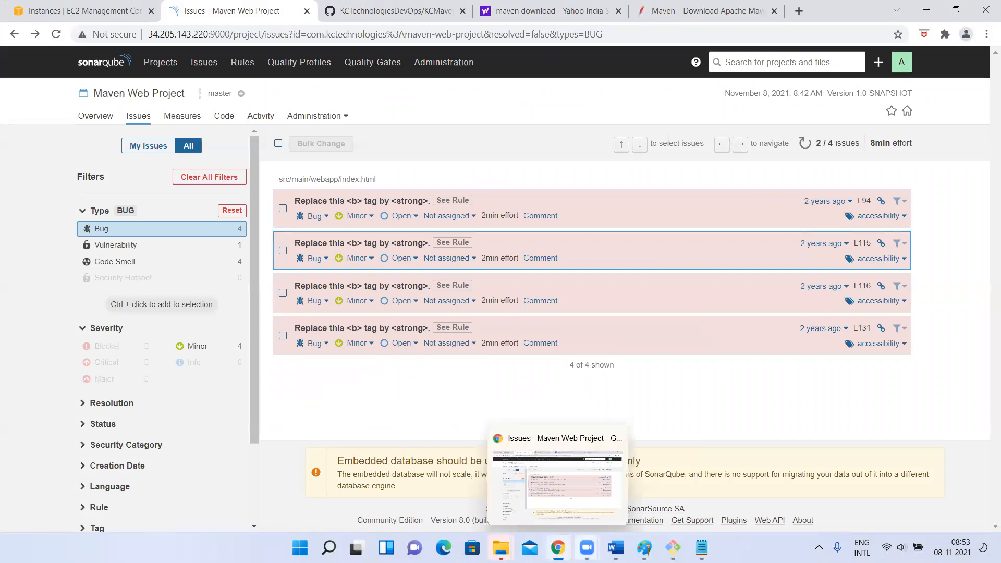
{"action": "left_click", "coordinate": [673, 547]}
{"action": "key", "text": "BackSpace"}
{"action": "key", "text": "BackSpace"}
{"action": "key", "text": "BackSpace"}
{"action": "key", "text": "BackSpace"}
{"action": "key", "text": "BackSpace"}
{"action": "key", "text": "BackSpace"}
{"action": "key", "text": "BackSpace"}
{"action": "key", "text": "BackSpace"}
{"action": "key", "text": "BackSpace"}
{"action": "key", "text": "BackSpace"}
{"action": "key", "text": "BackSpace"}
{"action": "key", "text": "BackSpace"}
{"action": "key", "text": "BackSpace"}
{"action": "key", "text": "BackSpace"}
{"action": "key", "text": "BackSpace"}
{"action": "key", "text": "BackSpace"}
{"action": "key", "text": "BackSpace"}
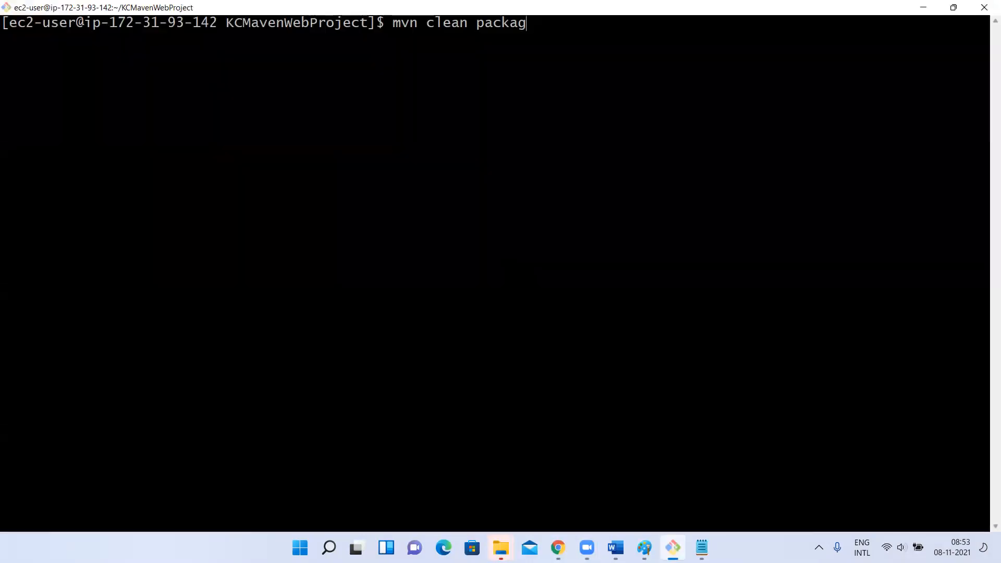
{"action": "type", "text": "ls"}
{"action": "key", "text": "Return"}
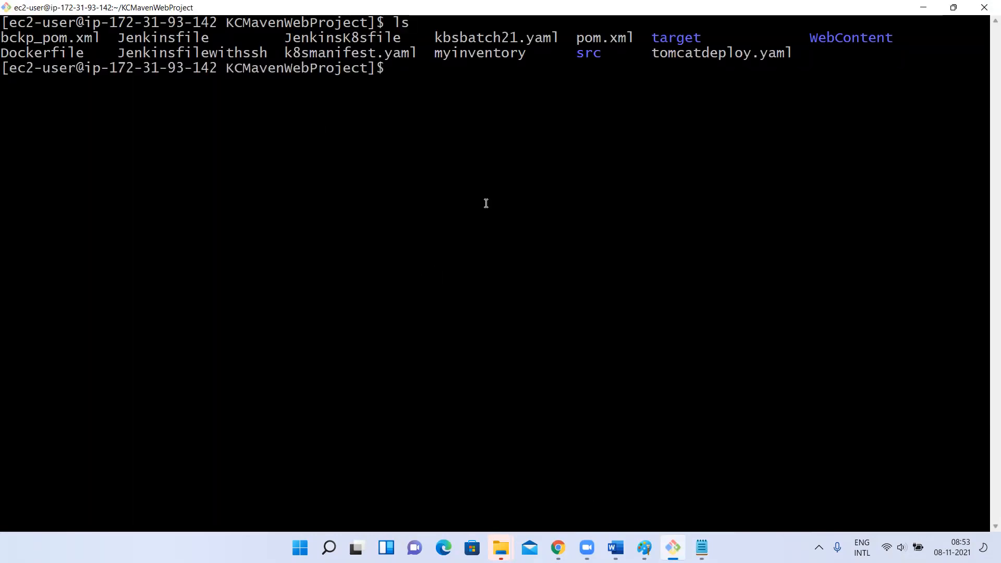
Change into the src directory and its main subdirectory, listing the contents of each
{"action": "type", "text": "cd src/"}
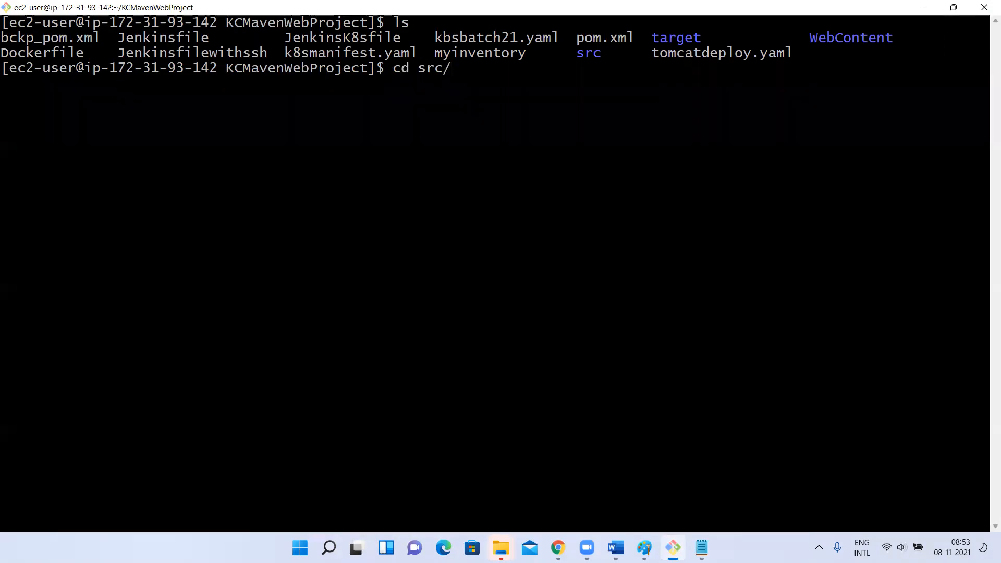
{"action": "key", "text": "Return"}
{"action": "type", "text": "ls"}
{"action": "key", "text": "Return"}
{"action": "type", "text": "cd m"}
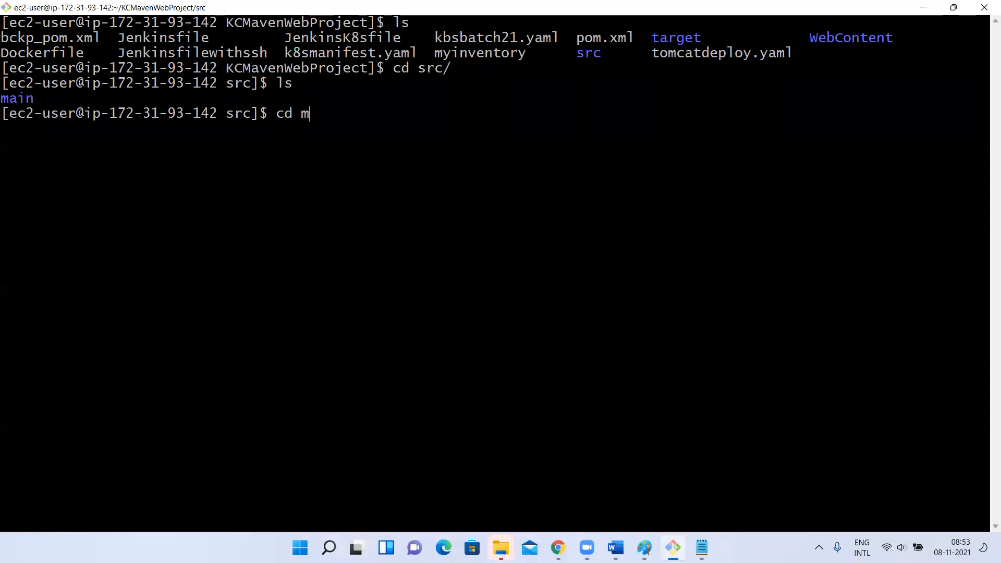
{"action": "key", "text": "Tab"}
{"action": "key", "text": "Return"}
{"action": "type", "text": "ls"}
{"action": "key", "text": "Return"}
Change into the java directory and list its contents
{"action": "type", "text": "cd j"}
{"action": "key", "text": "Tab"}
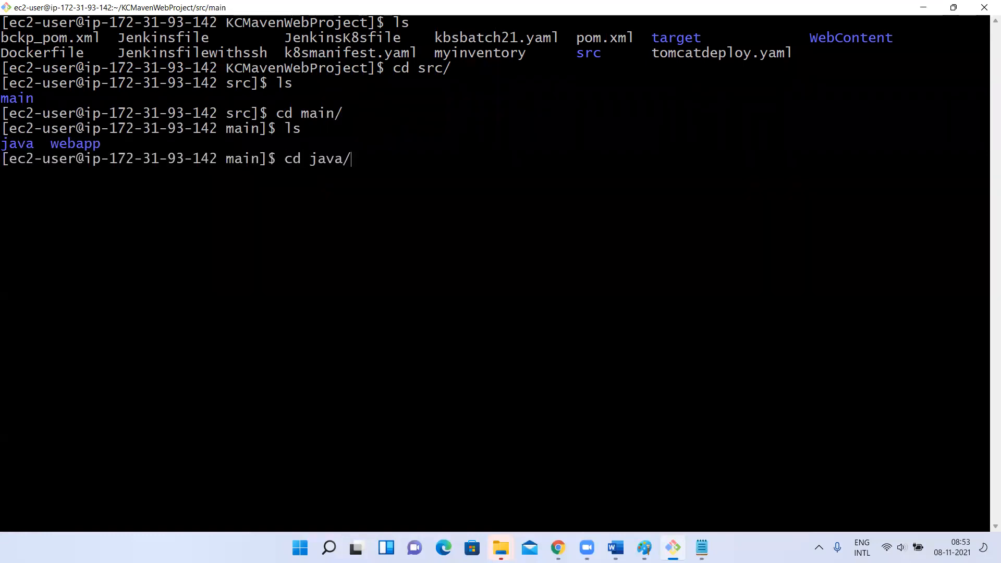
{"action": "key", "text": "Return"}
{"action": "type", "text": "ls"}
{"action": "key", "text": "Return"}
{"action": "type", "text": "com"}
{"action": "key", "text": "BackSpace"}
{"action": "key", "text": "BackSpace"}
{"action": "key", "text": "BackSpace"}
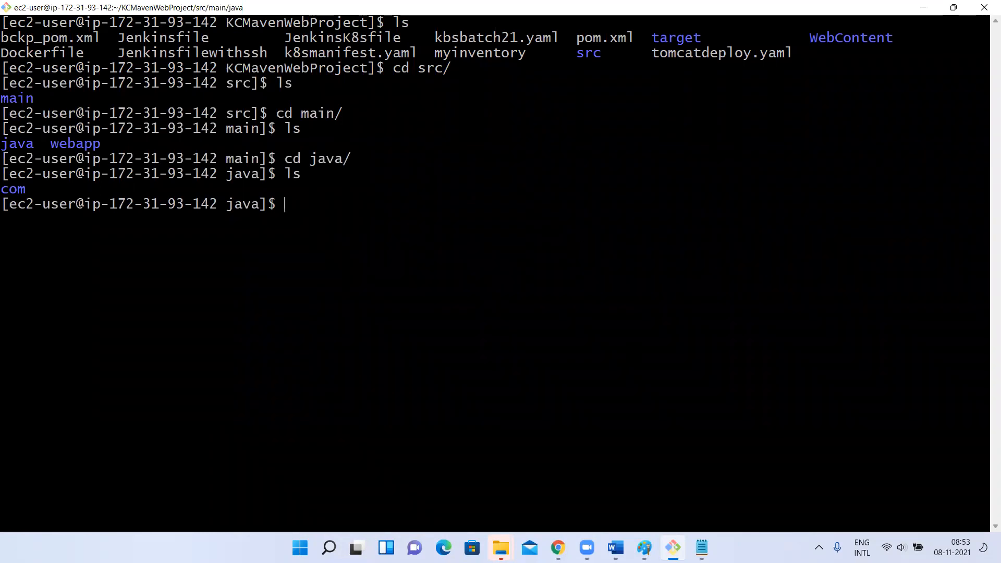
Switch to the KCMavenWebProject repository on GitHub, open SampleController.java under src/main/java/com/kc/contoller and read through its code
{"action": "key", "text": "alt+Tab"}
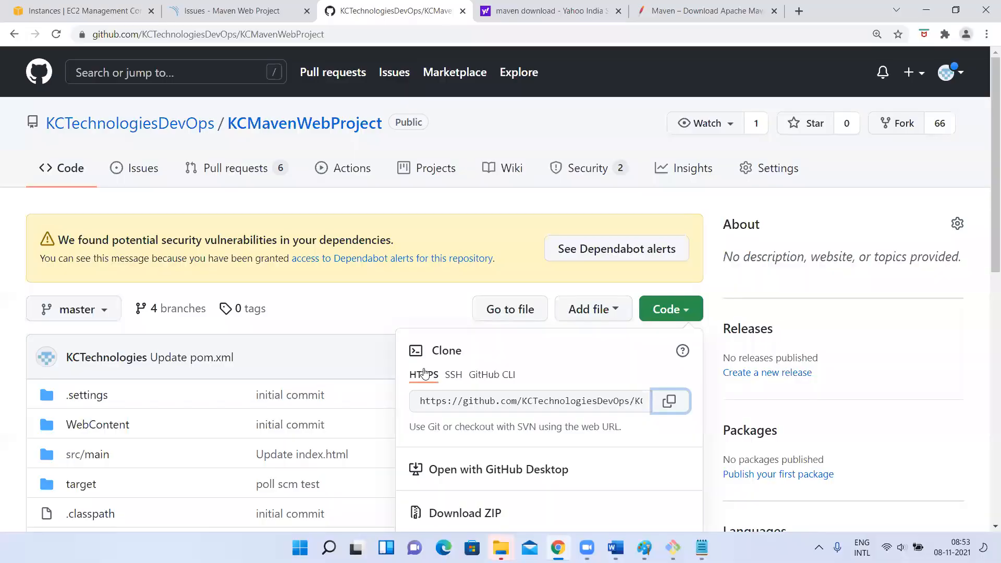
{"action": "scroll", "coordinate": [425, 372], "scroll_direction": "down", "scroll_amount": 4}
{"action": "left_click", "coordinate": [86, 232]}
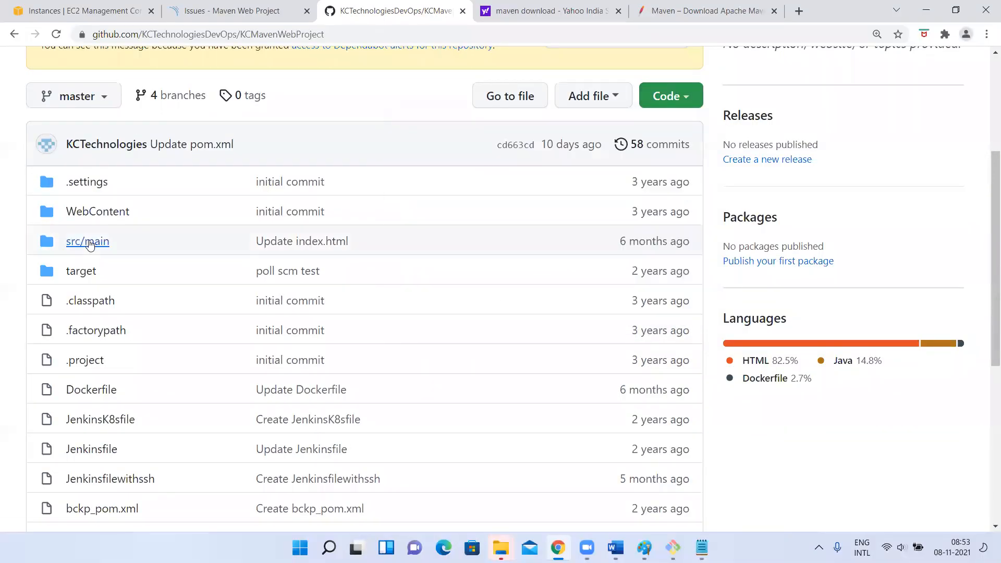
{"action": "left_click", "coordinate": [88, 241]}
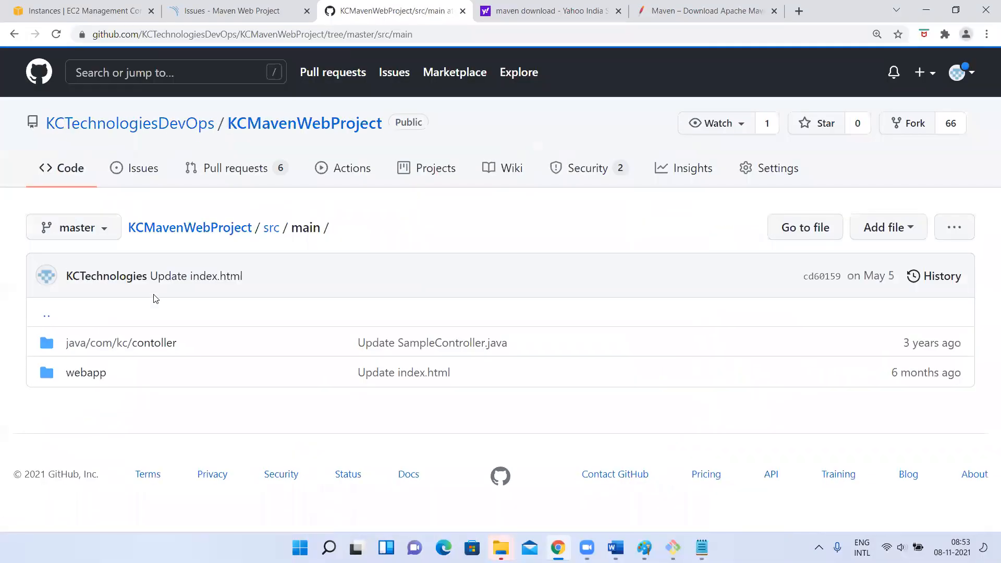
{"action": "left_click", "coordinate": [107, 343]}
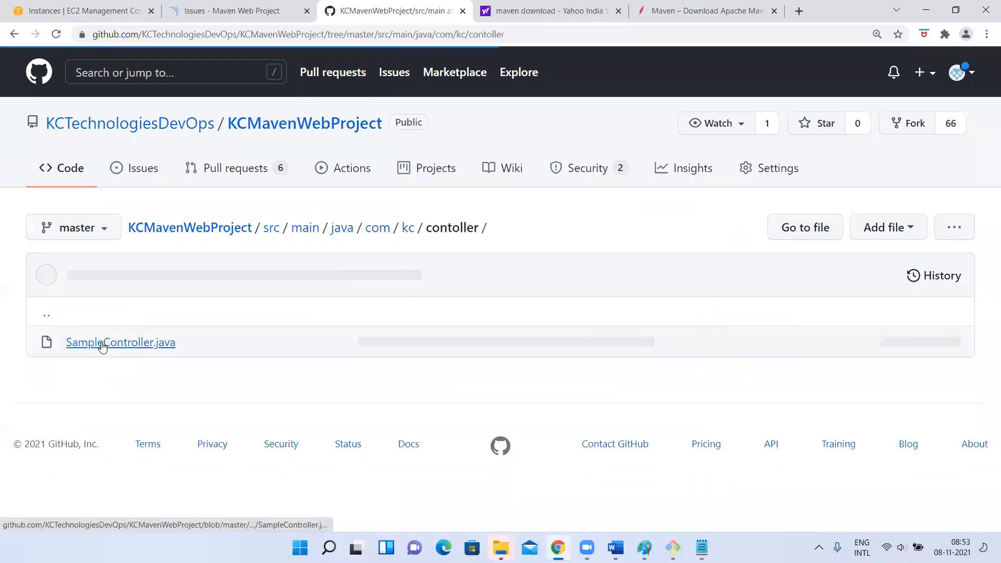
{"action": "left_click", "coordinate": [107, 344]}
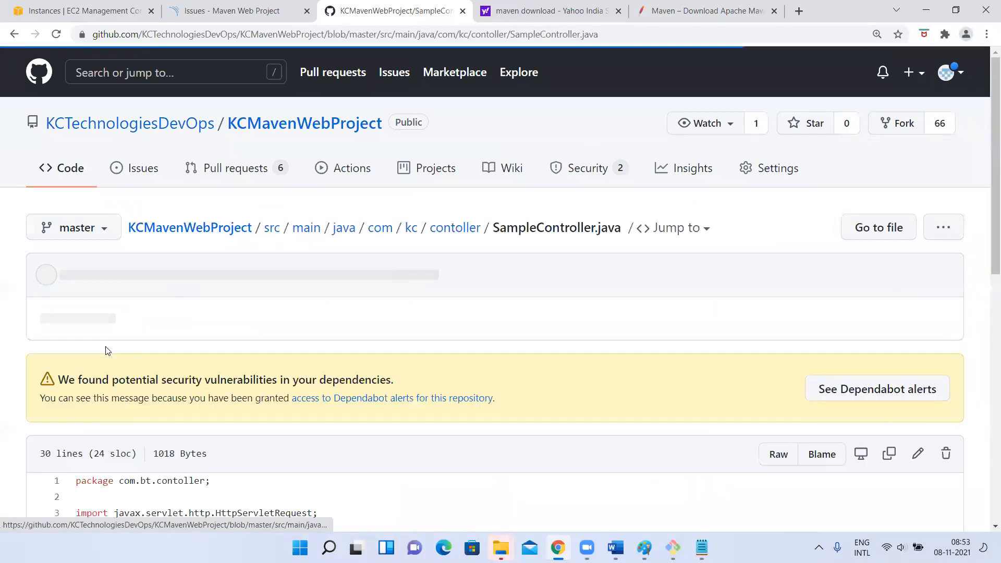
{"action": "scroll", "coordinate": [329, 382], "scroll_direction": "down", "scroll_amount": 5}
{"action": "scroll", "coordinate": [329, 383], "scroll_direction": "down", "scroll_amount": 3}
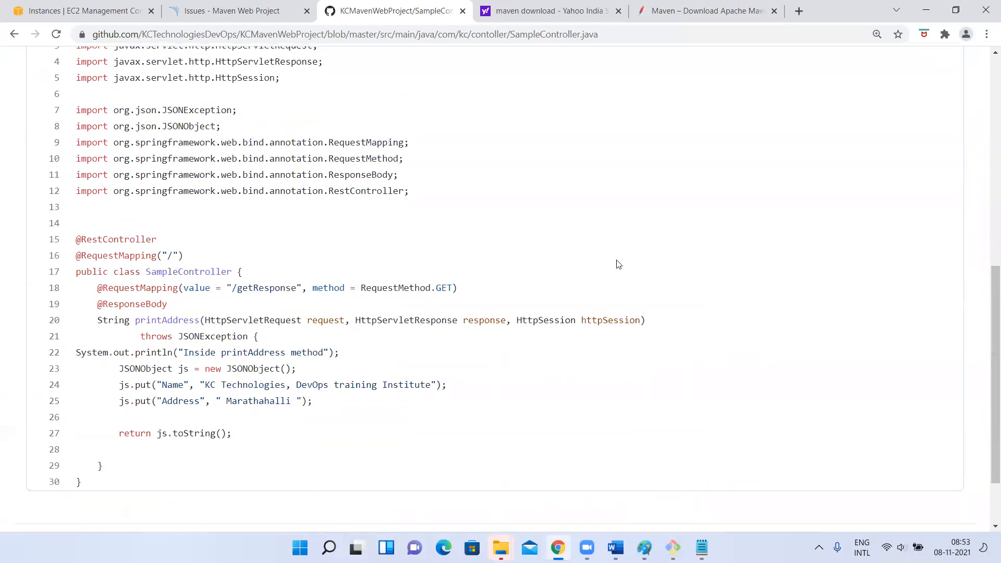
{"action": "scroll", "coordinate": [617, 263], "scroll_direction": "down", "scroll_amount": 2}
{"action": "scroll", "coordinate": [617, 264], "scroll_direction": "up", "scroll_amount": 2}
{"action": "scroll", "coordinate": [898, 239], "scroll_direction": "up", "scroll_amount": 4}
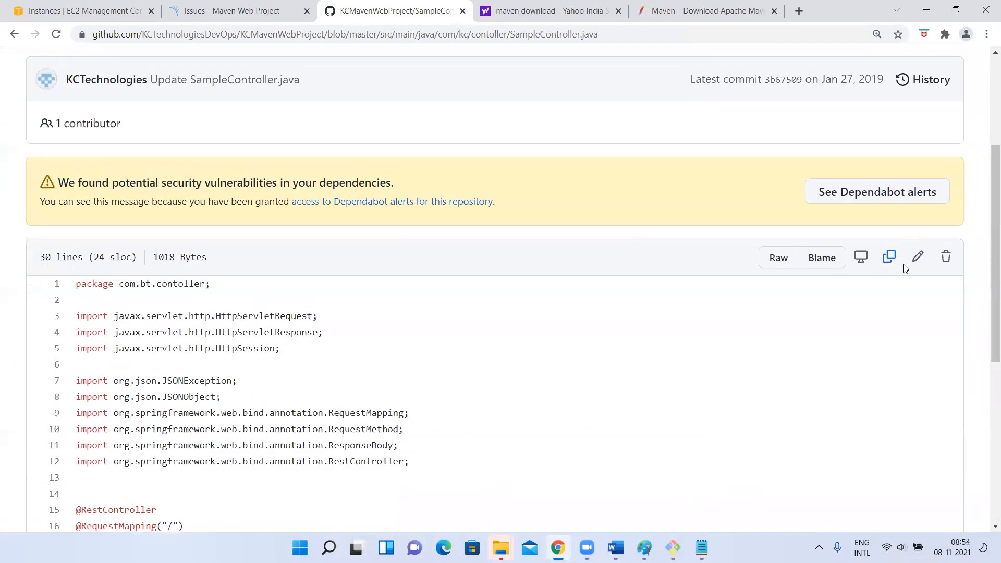
{"action": "left_click", "coordinate": [918, 263]}
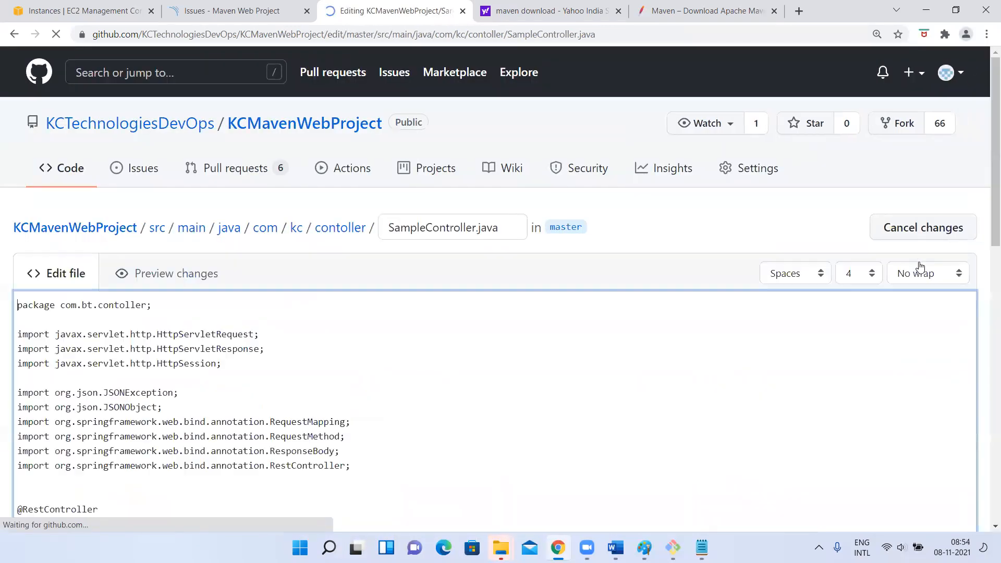
{"action": "scroll", "coordinate": [203, 345], "scroll_direction": "down", "scroll_amount": 5}
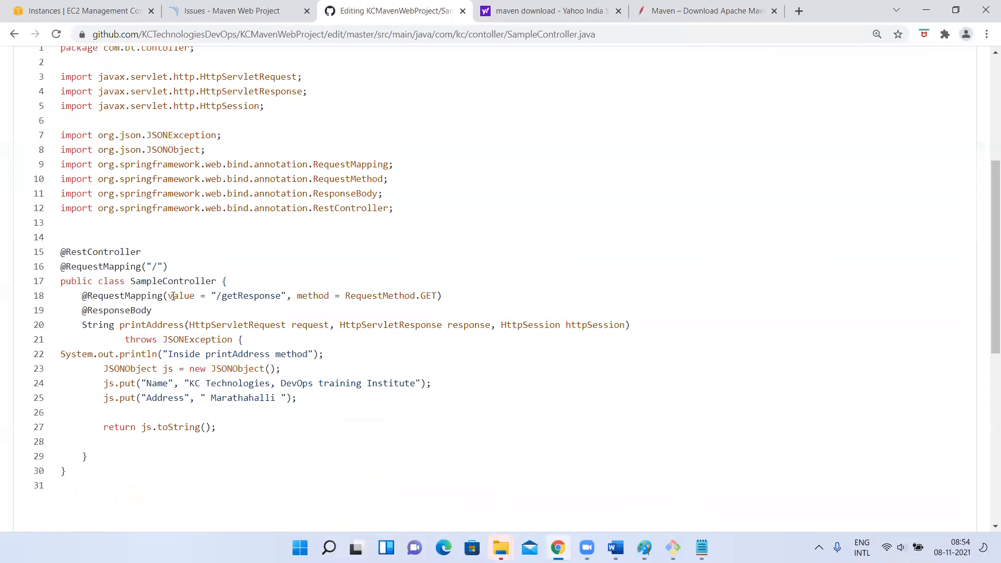
{"action": "key", "text": "Return"}
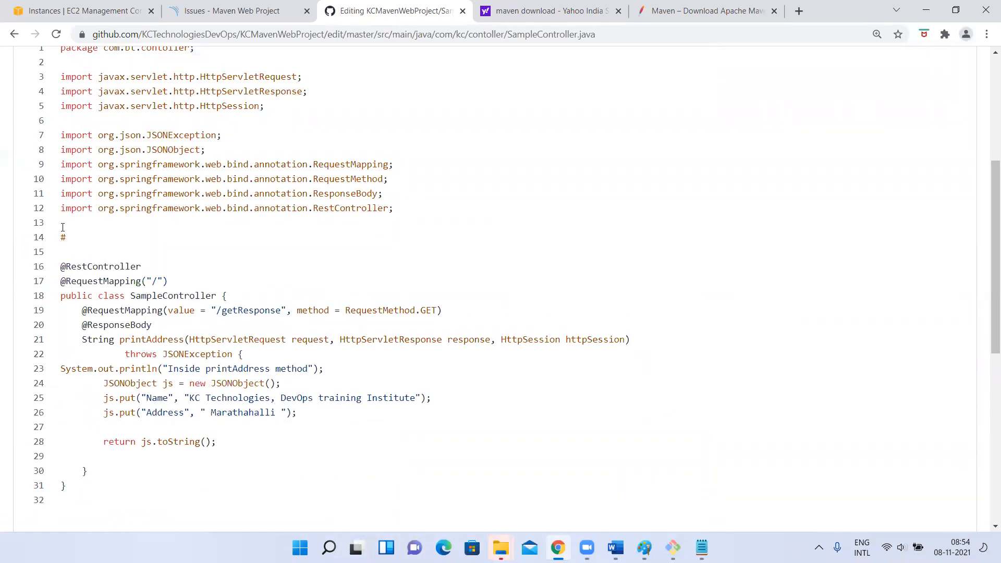
{"action": "key", "text": "BackSpace"}
{"action": "key", "text": "BackSpace"}
{"action": "type", "text": "/*"}
{"action": "key", "text": "Return"}
{"action": "type", "text": "\\\\"}
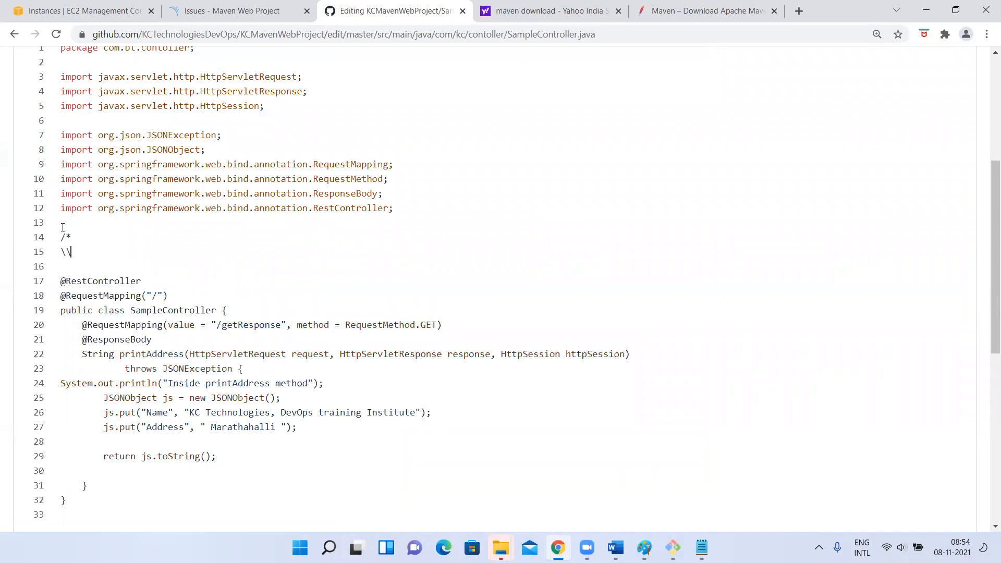
{"action": "key", "text": "Return"}
{"action": "key", "text": "Return"}
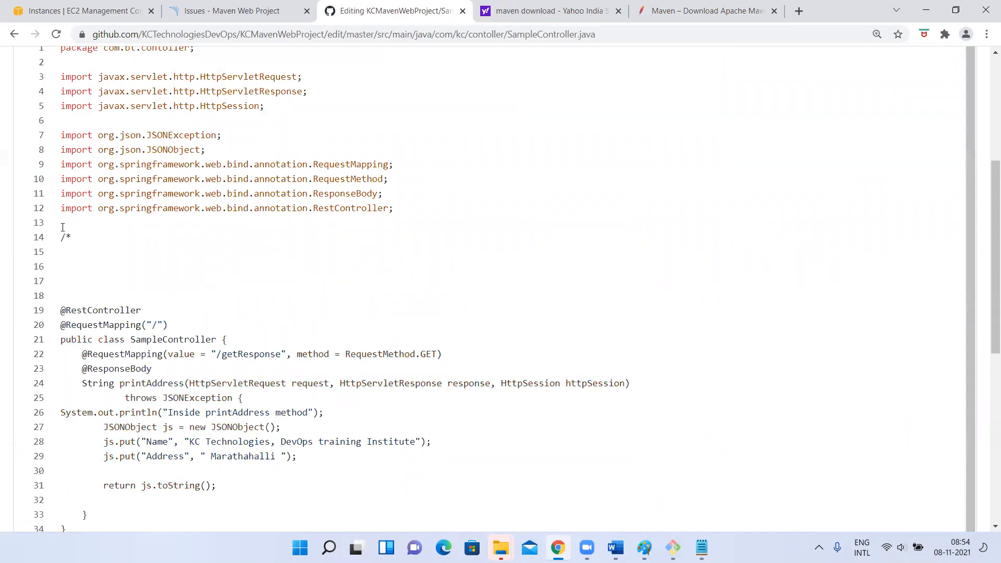
{"action": "type", "text": "**"}
{"action": "right_click", "coordinate": [83, 246]}
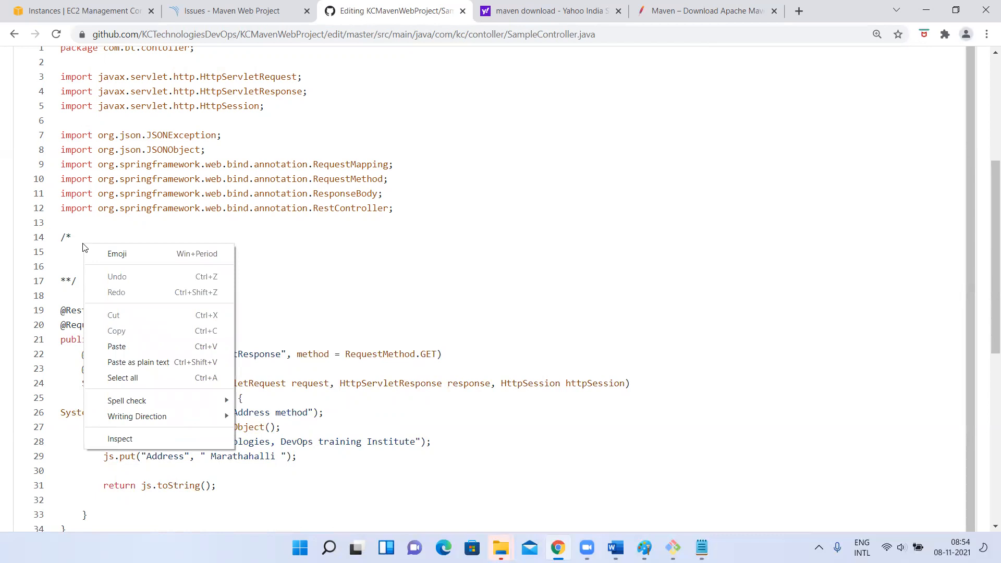
{"action": "left_click", "coordinate": [62, 258]}
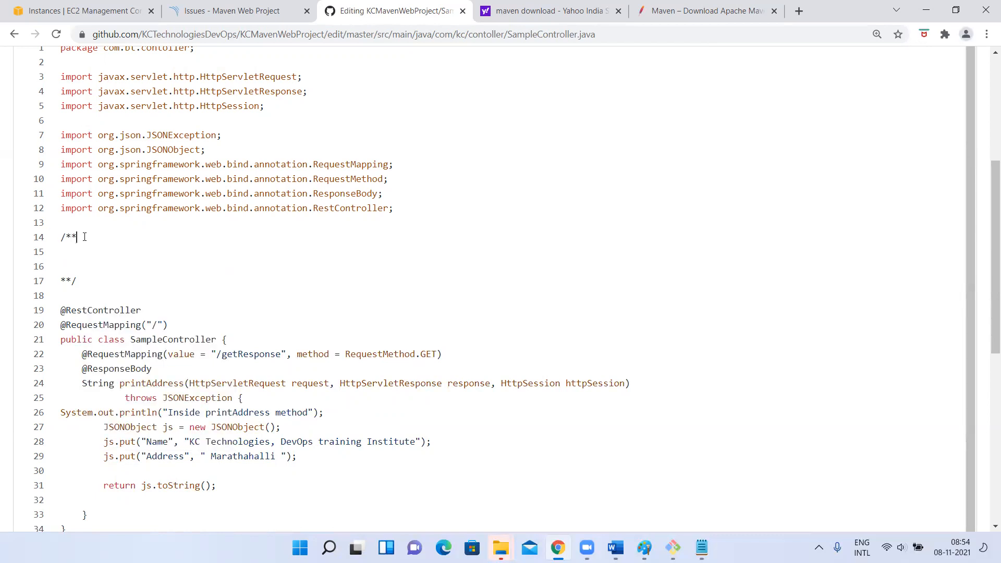
Fill the comment block with the text "Testing comment" and remove its extra blank line
{"action": "type", "text": "Testing comment"}
{"action": "key", "text": "BackSpace"}
{"action": "key", "text": "ctrl+s"}
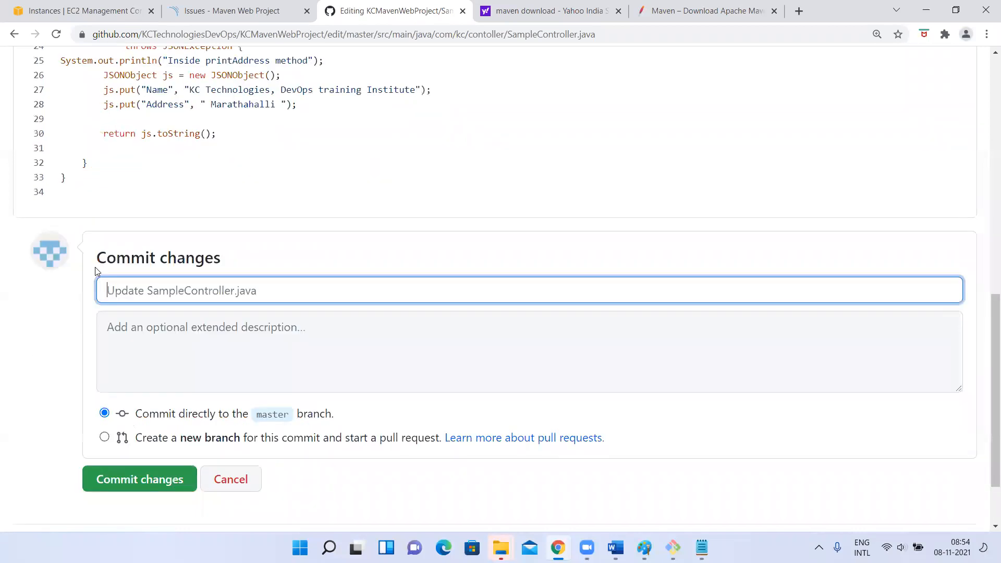
{"action": "scroll", "coordinate": [157, 347], "scroll_direction": "up", "scroll_amount": 10}
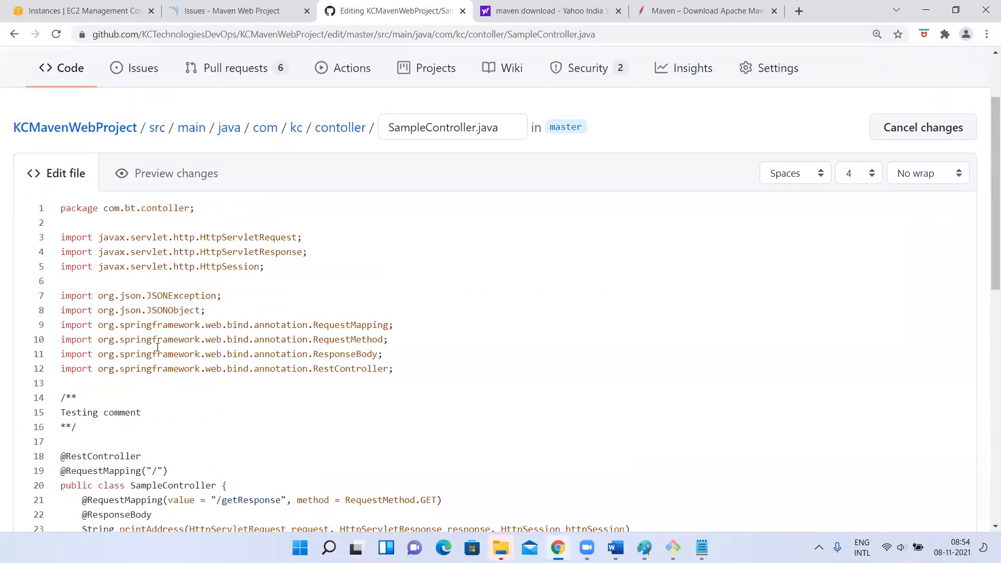
Add the declaration int a = 20; as the first line inside the printAddress method
{"action": "scroll", "coordinate": [157, 347], "scroll_direction": "down", "scroll_amount": 5}
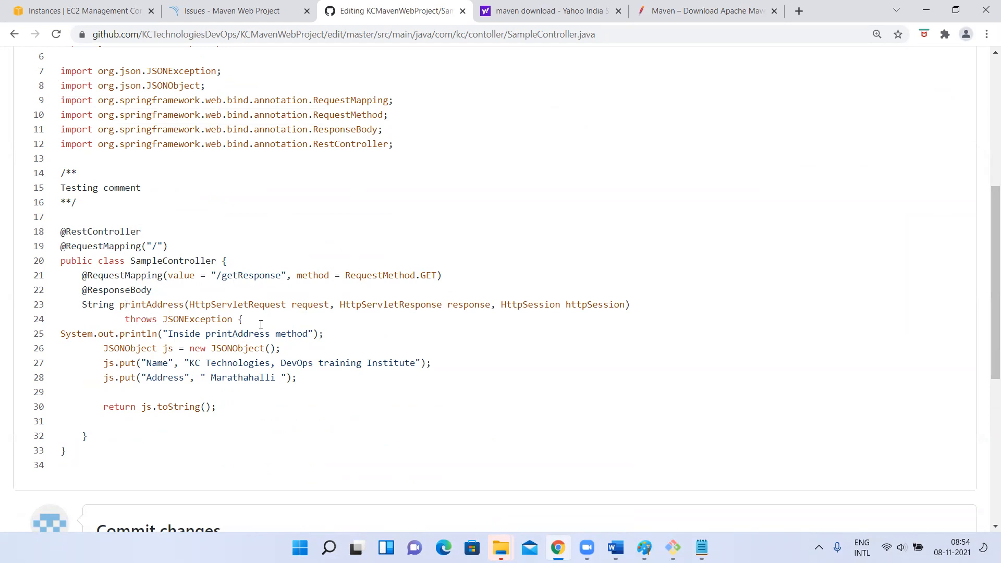
{"action": "key", "text": "Return"}
{"action": "type", "text": "int a = 20;"}
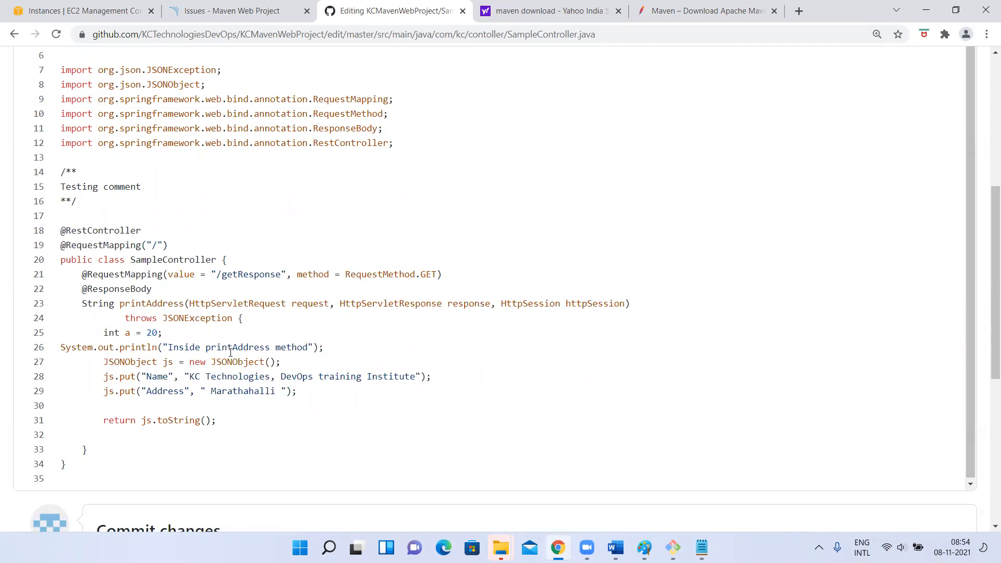
Commit the SampleController.java changes directly to the master branch and view the updated code
{"action": "scroll", "coordinate": [195, 390], "scroll_direction": "down", "scroll_amount": 7}
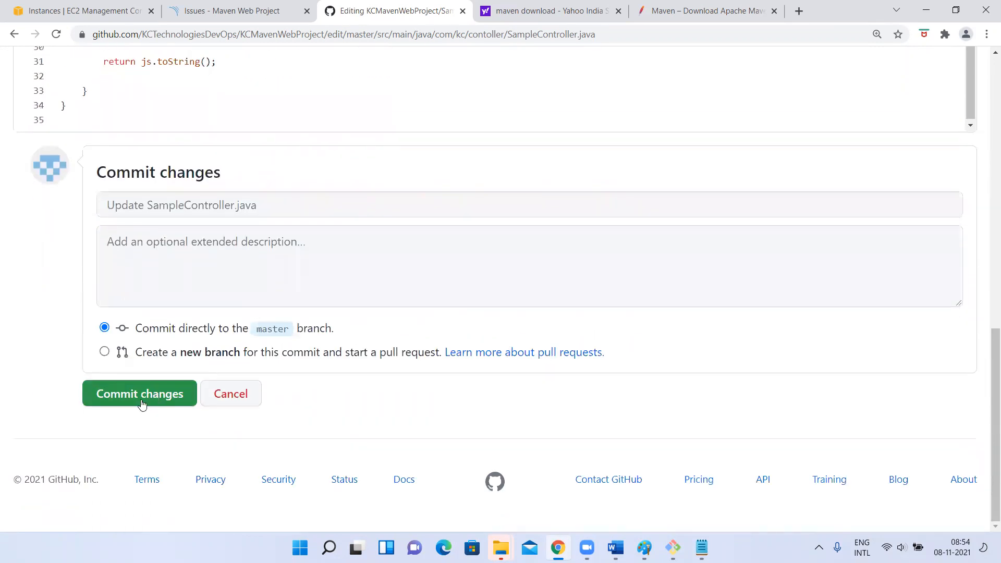
{"action": "left_click", "coordinate": [138, 399]}
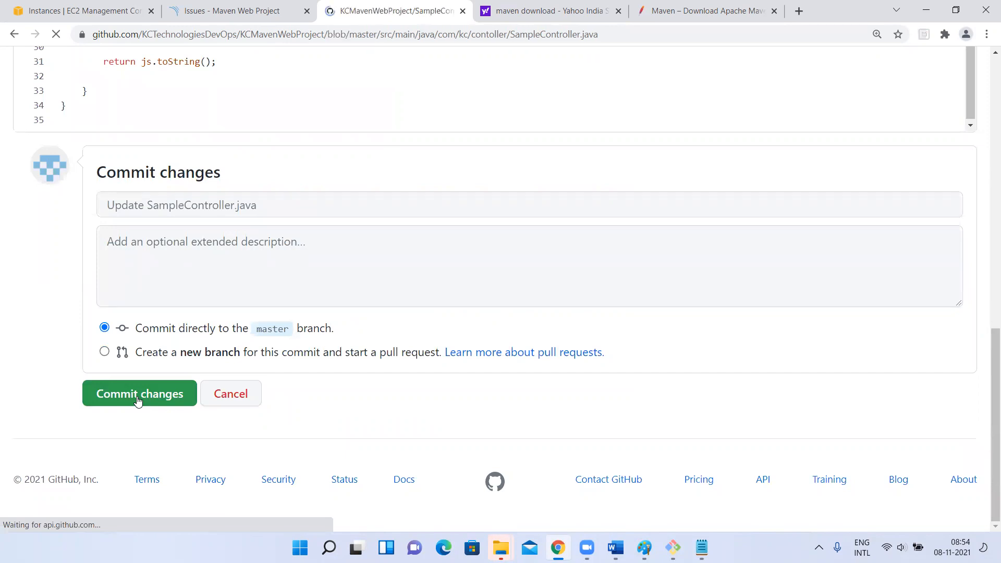
{"action": "scroll", "coordinate": [530, 365], "scroll_direction": "down", "scroll_amount": 4}
{"action": "scroll", "coordinate": [529, 367], "scroll_direction": "down", "scroll_amount": 7}
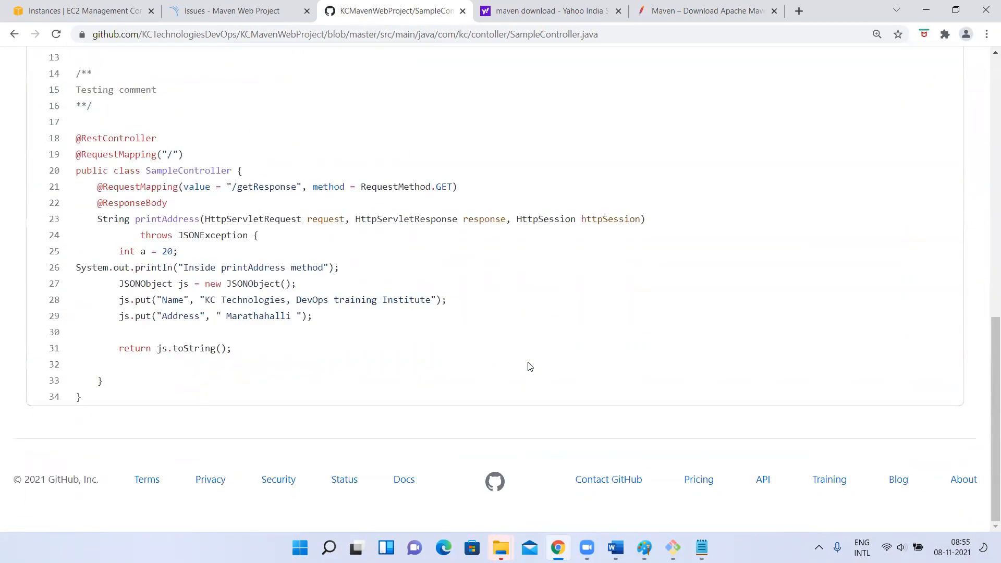
Switch to the EC2 terminal, go back up to the KCMavenWebProject directory with cd ../../ and cd .., and clear the screen
{"action": "left_click", "coordinate": [672, 548]}
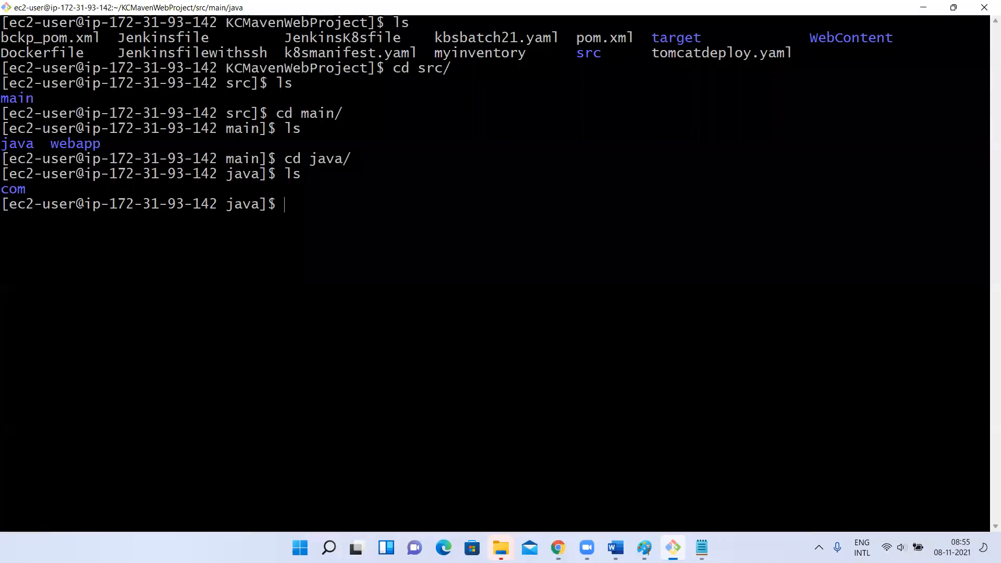
{"action": "type", "text": "clecd ../.."}
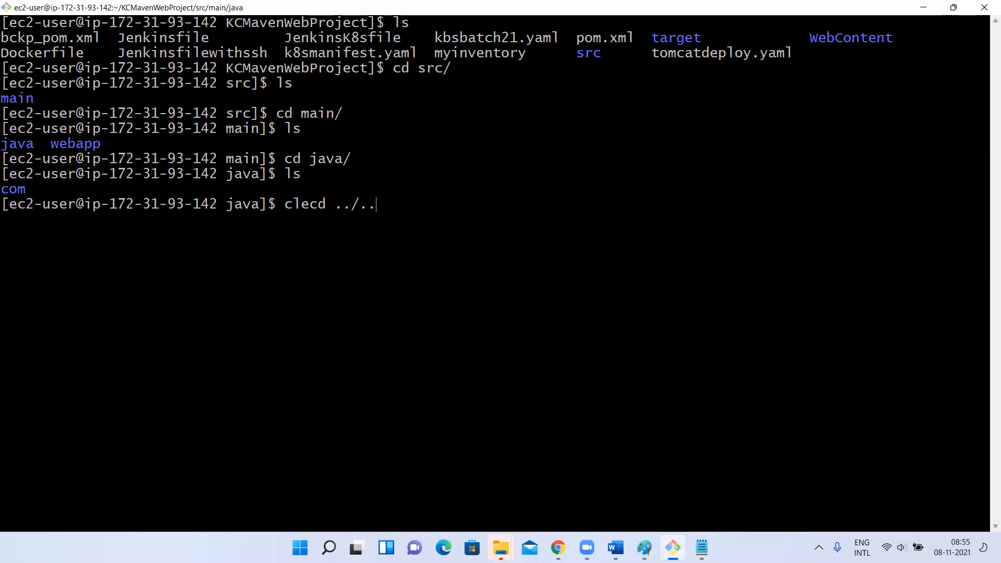
{"action": "key", "text": "BackSpace"}
{"action": "key", "text": "BackSpace"}
{"action": "key", "text": "BackSpace"}
{"action": "key", "text": "BackSpace"}
{"action": "key", "text": "BackSpace"}
{"action": "key", "text": "BackSpace"}
{"action": "key", "text": "BackSpace"}
{"action": "key", "text": "BackSpace"}
{"action": "key", "text": "BackSpace"}
{"action": "key", "text": "BackSpace"}
{"action": "type", "text": "cd ../../"}
{"action": "key", "text": "Return"}
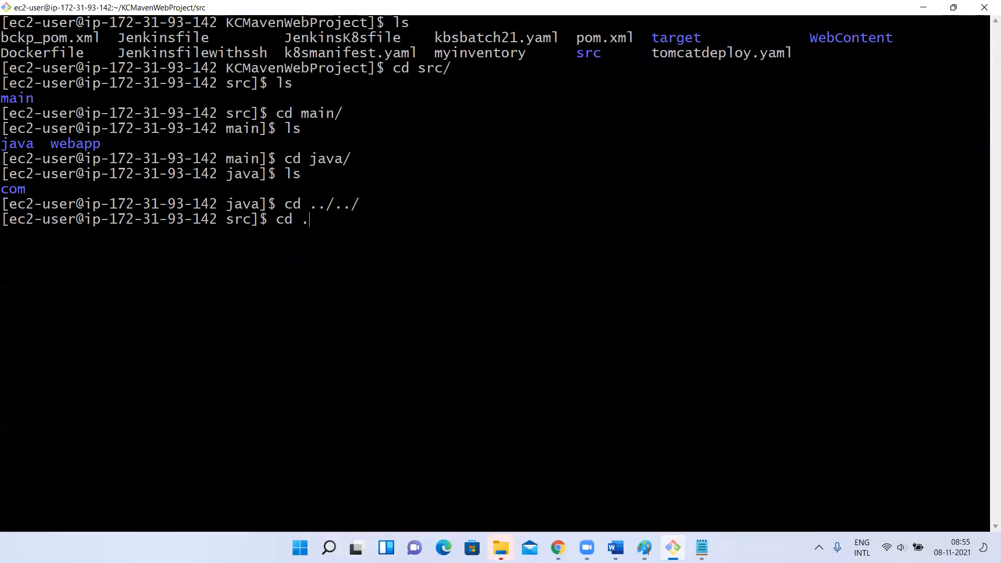
{"action": "type", "text": "."}
{"action": "key", "text": "Return"}
{"action": "type", "text": "clear"}
{"action": "key", "text": "Return"}
Update the local KCMavenWebProject repository in the terminal with git pull
{"action": "key", "text": "alt+Tab"}
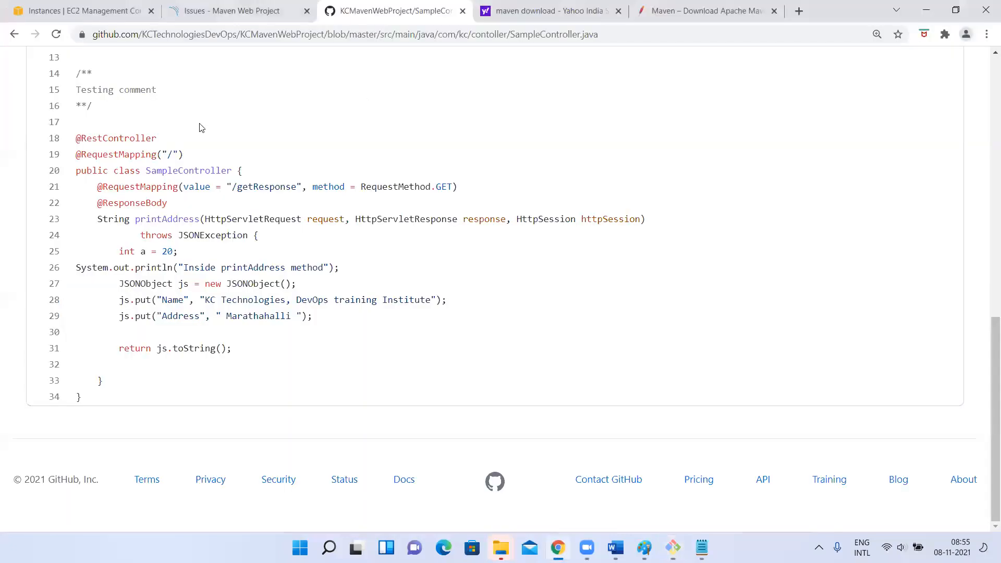
{"action": "key", "text": "alt+Tab"}
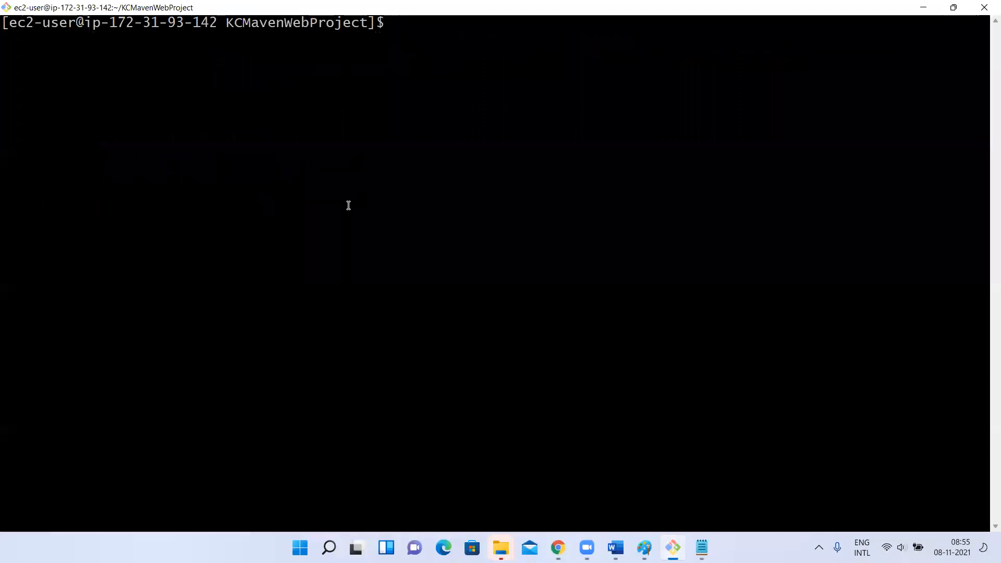
{"action": "type", "text": "git pull"}
{"action": "key", "text": "Return"}
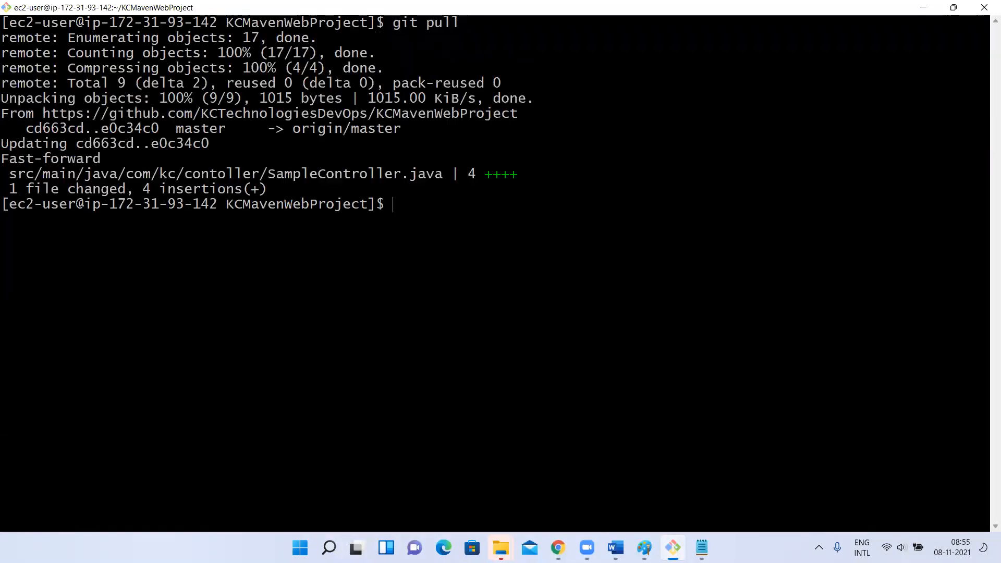
Clear the terminal screen, then switch to SonarQube in the browser and show the list of all projects
{"action": "type", "text": "clear"}
{"action": "key", "text": "Return"}
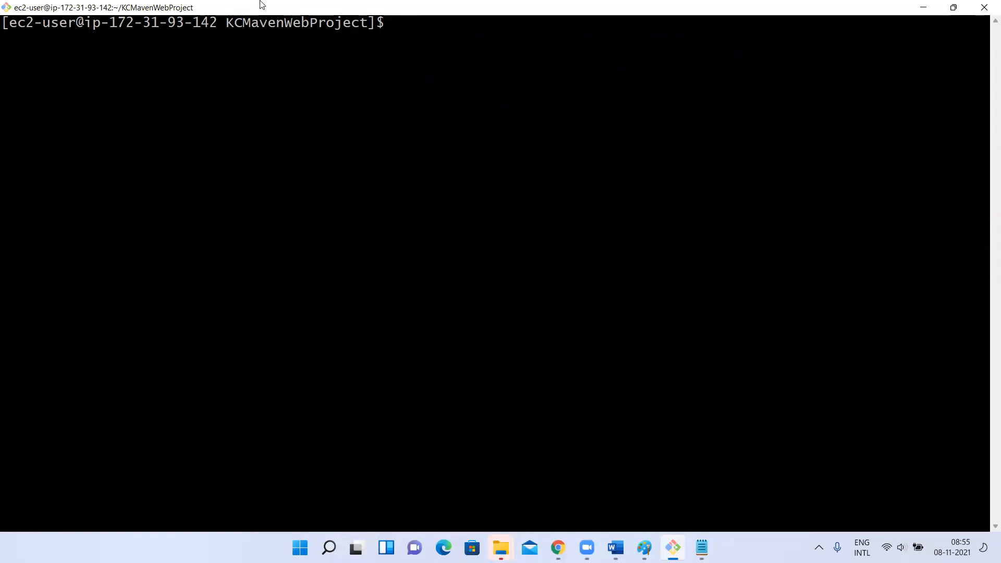
{"action": "key", "text": "alt+Tab"}
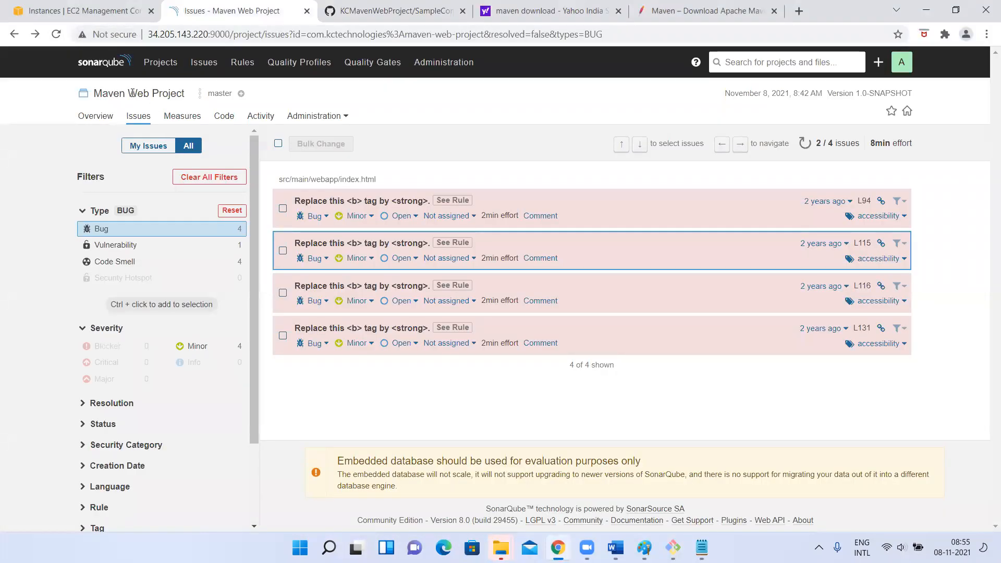
{"action": "left_click", "coordinate": [159, 63]}
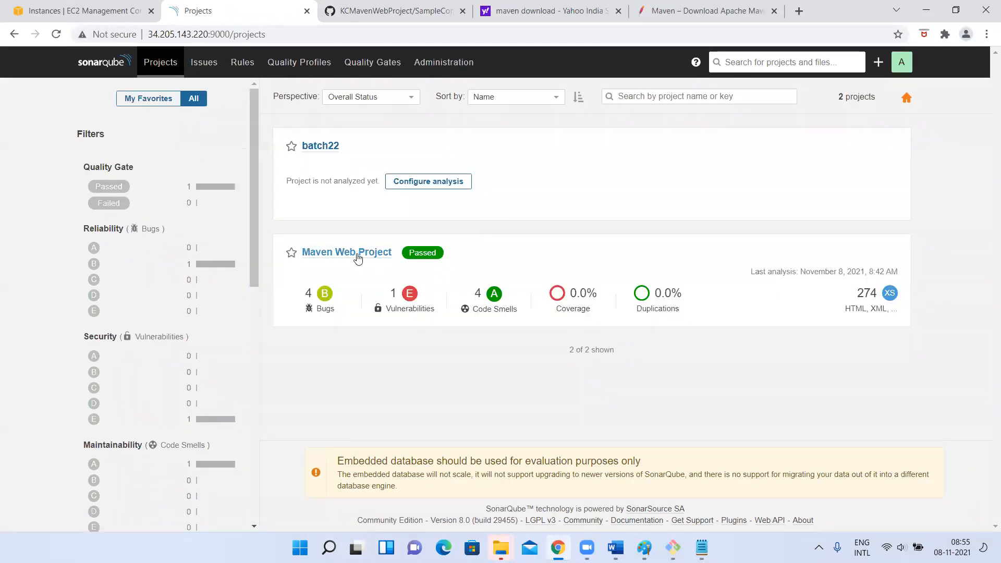
Return to the terminal and rerun the Maven SonarQube analysis from the command history
{"action": "key", "text": "alt+Tab"}
{"action": "key", "text": "Up"}
{"action": "key", "text": "Up"}
{"action": "key", "text": "Up"}
{"action": "key", "text": "Up"}
{"action": "key", "text": "Up"}
{"action": "key", "text": "Up"}
{"action": "key", "text": "Up"}
{"action": "key", "text": "Up"}
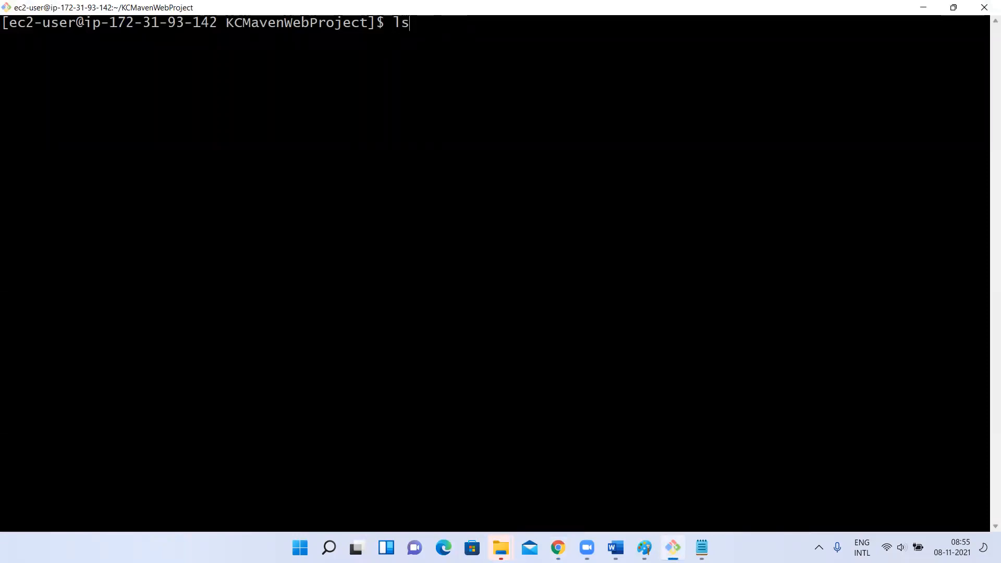
{"action": "key", "text": "Up"}
{"action": "key", "text": "Up"}
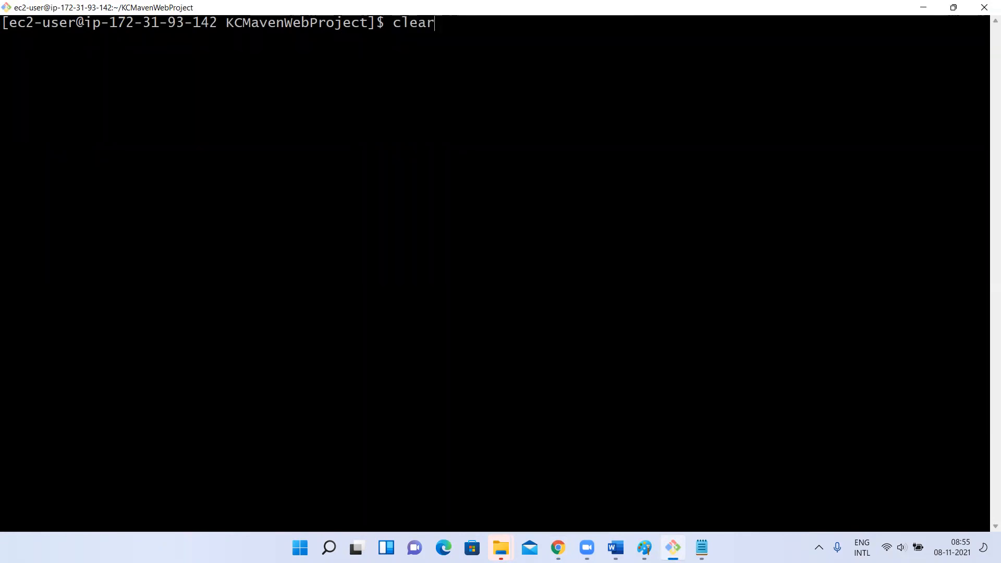
{"action": "key", "text": "Up"}
{"action": "key", "text": "Return"}
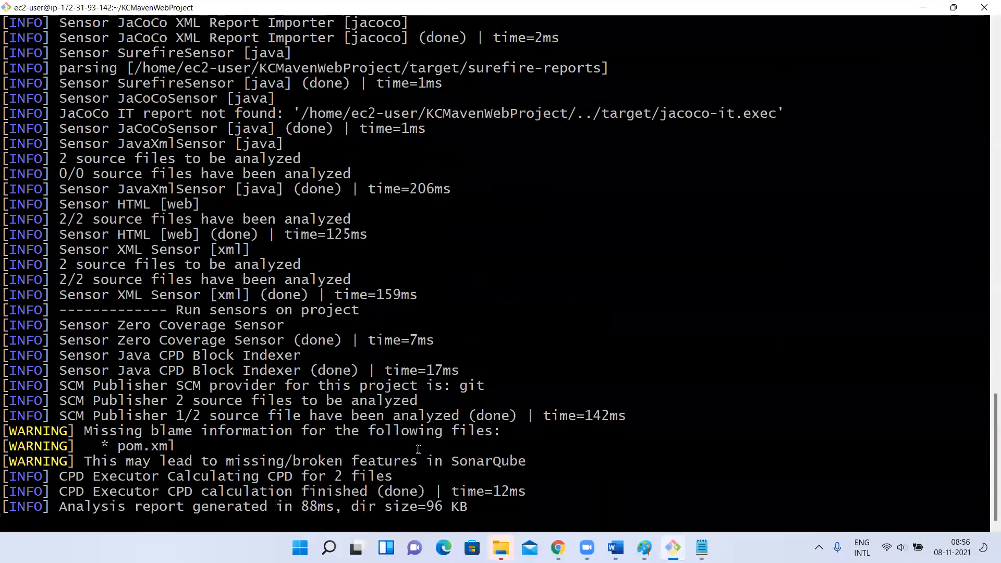
Switch to SonarQube, reload the project list and open the Maven Web Project overview
{"action": "key", "text": "alt+Tab"}
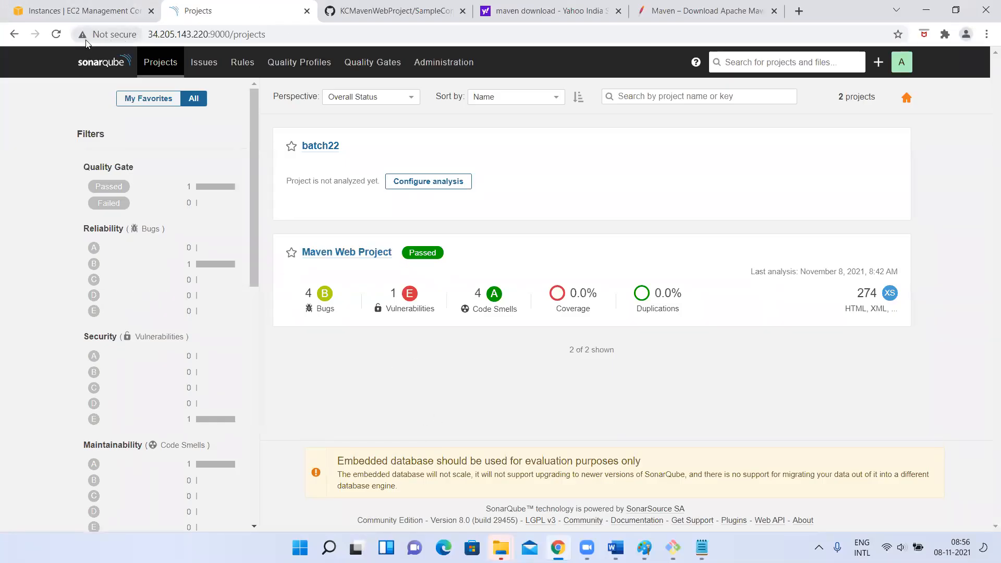
{"action": "left_click", "coordinate": [54, 37]}
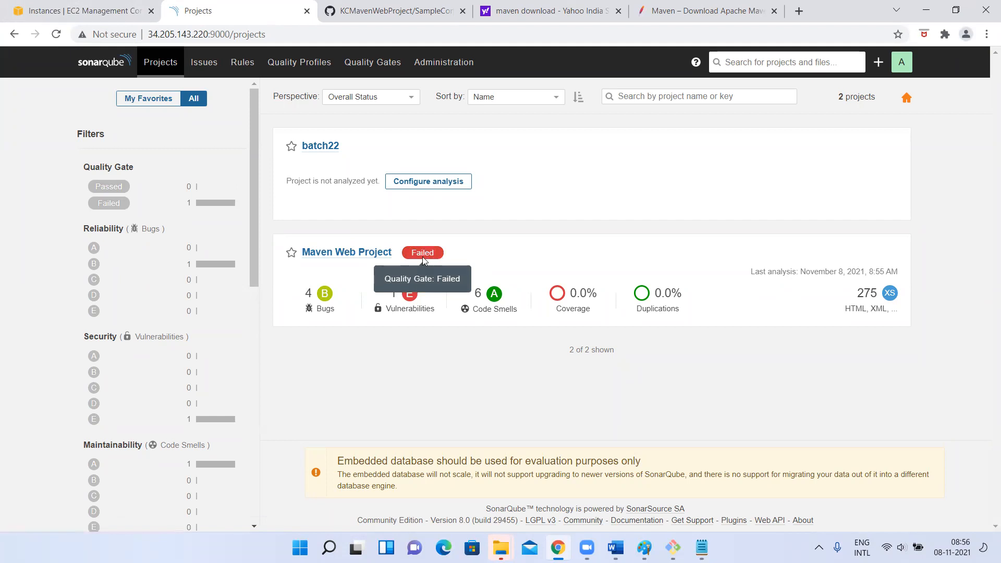
{"action": "left_click", "coordinate": [365, 253]}
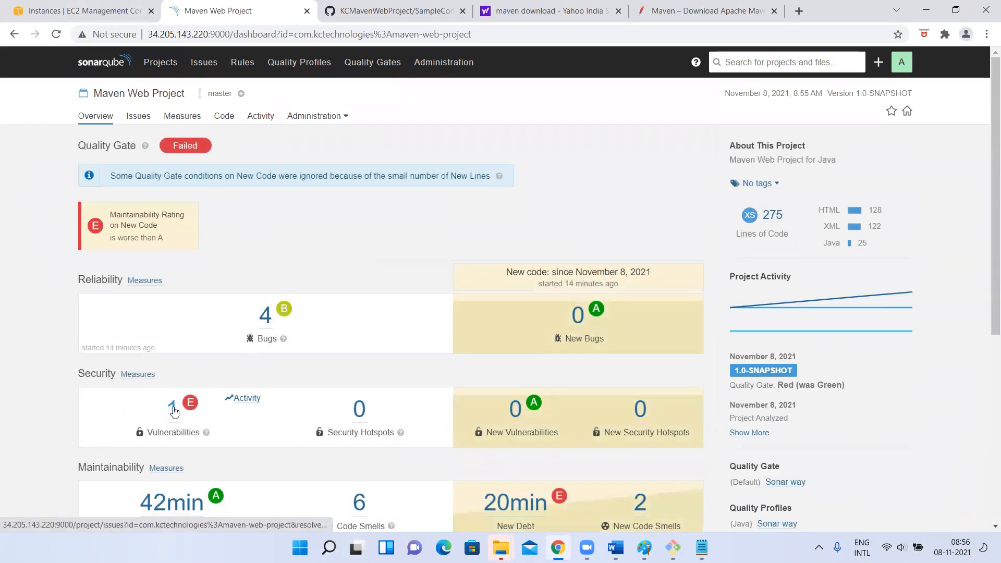
Open the Blocker vulnerability "Make this method "public"" in SampleController.java and highlight the int a = 20; line in its code
{"action": "left_click", "coordinate": [174, 411]}
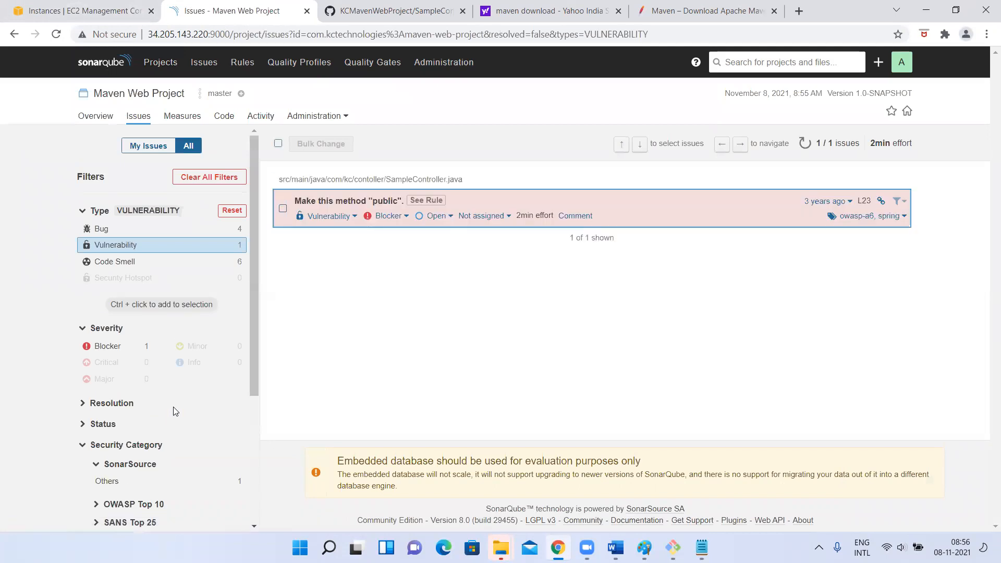
{"action": "scroll", "coordinate": [118, 362], "scroll_direction": "down", "scroll_amount": 2}
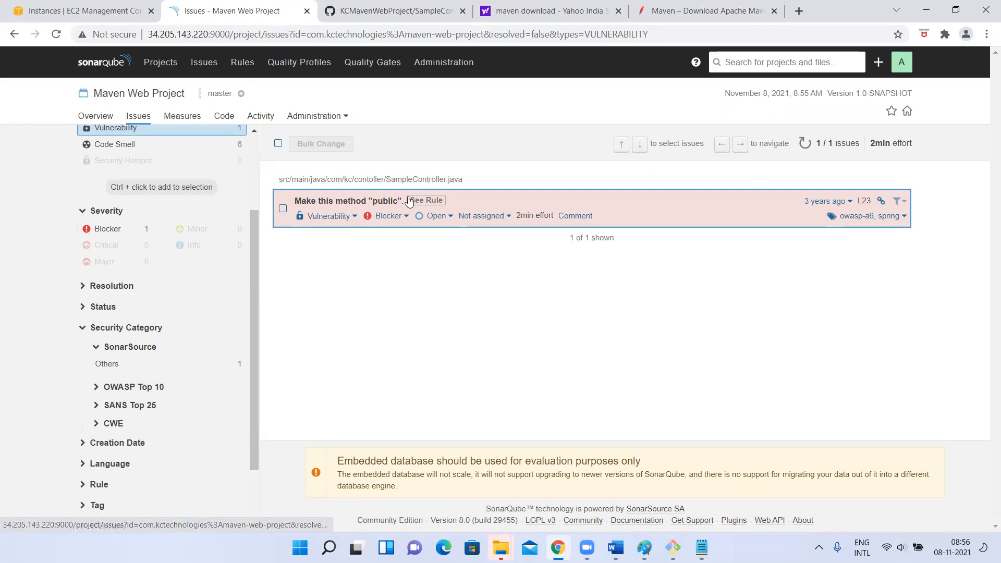
{"action": "left_click", "coordinate": [102, 228]}
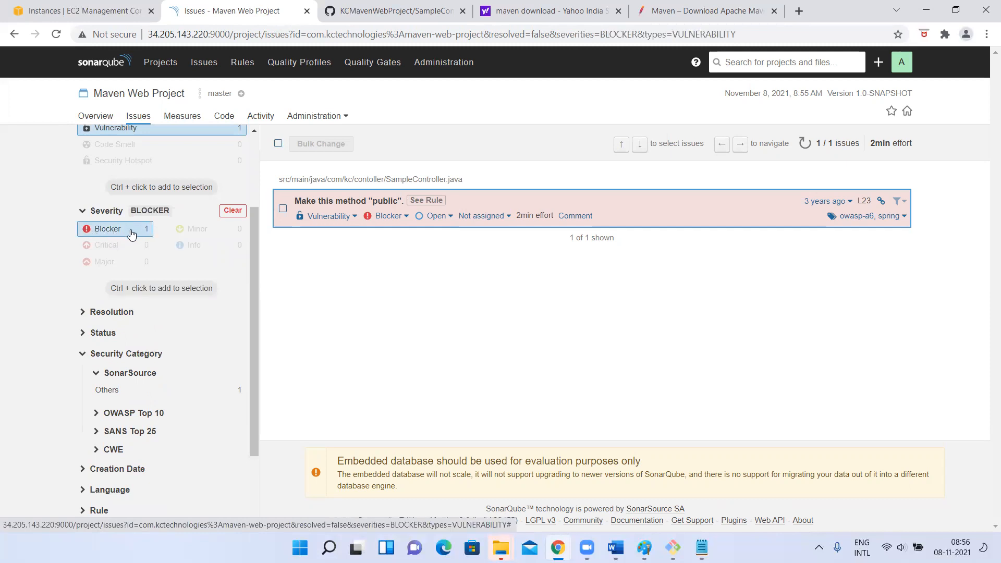
{"action": "left_click", "coordinate": [362, 205]}
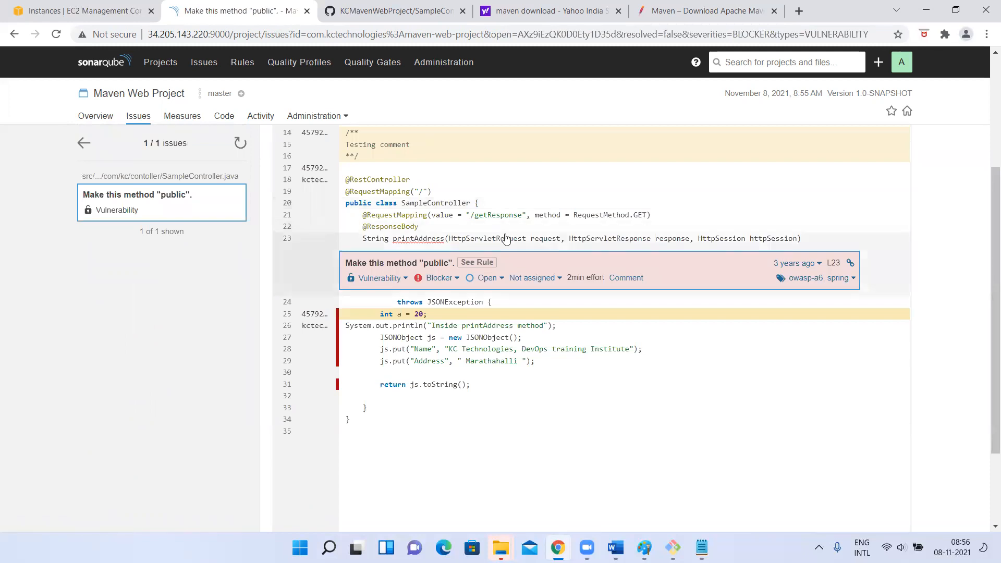
{"action": "scroll", "coordinate": [505, 235], "scroll_direction": "up", "scroll_amount": 1}
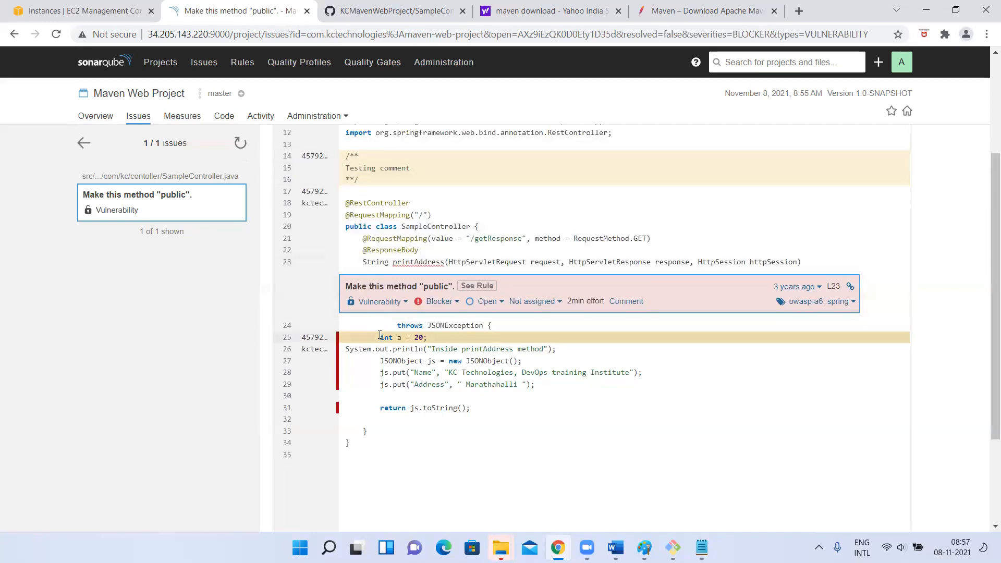
{"action": "triple_click", "coordinate": [451, 337]}
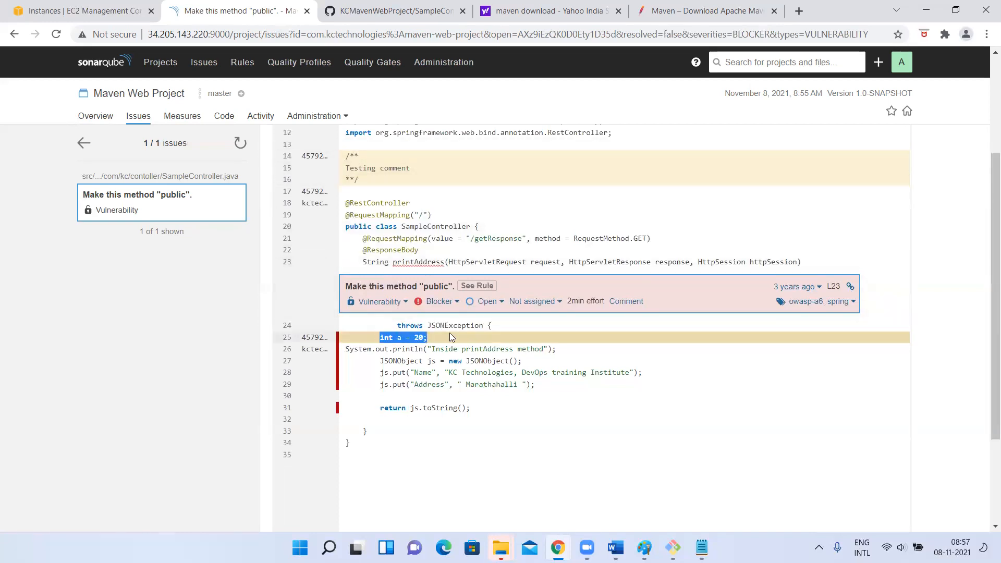
Return to the Maven Web Project overview and open the Blocker vulnerability "Make this method "public"" from its vulnerabilities
{"action": "right_click", "coordinate": [402, 340]}
{"action": "left_click", "coordinate": [371, 369]}
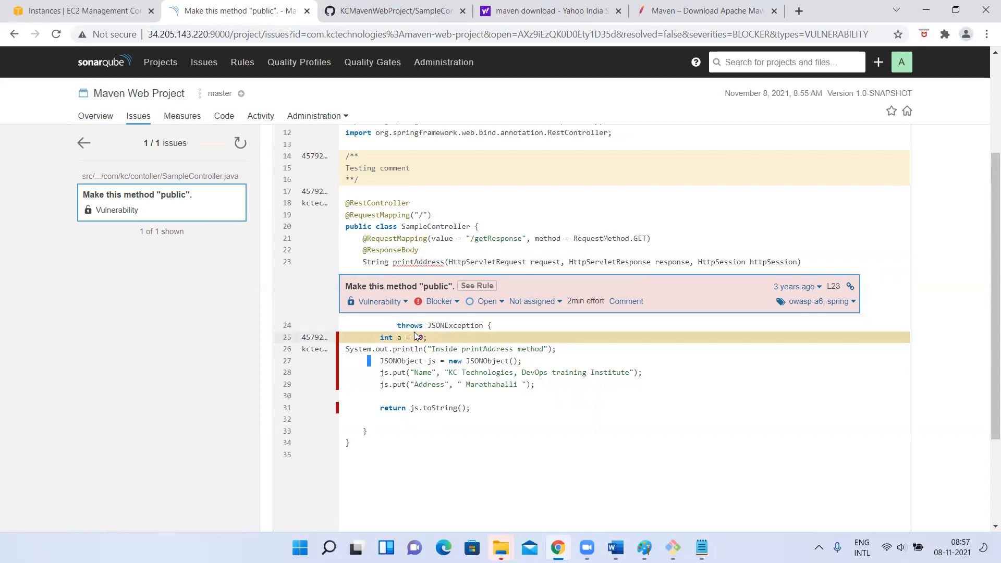
{"action": "scroll", "coordinate": [98, 250], "scroll_direction": "up", "scroll_amount": 3}
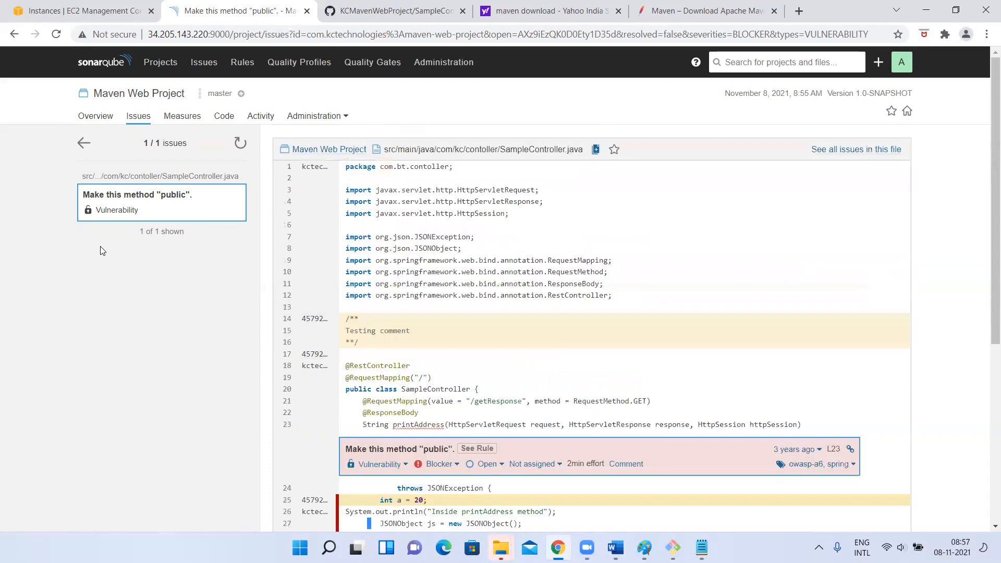
{"action": "left_click", "coordinate": [98, 116]}
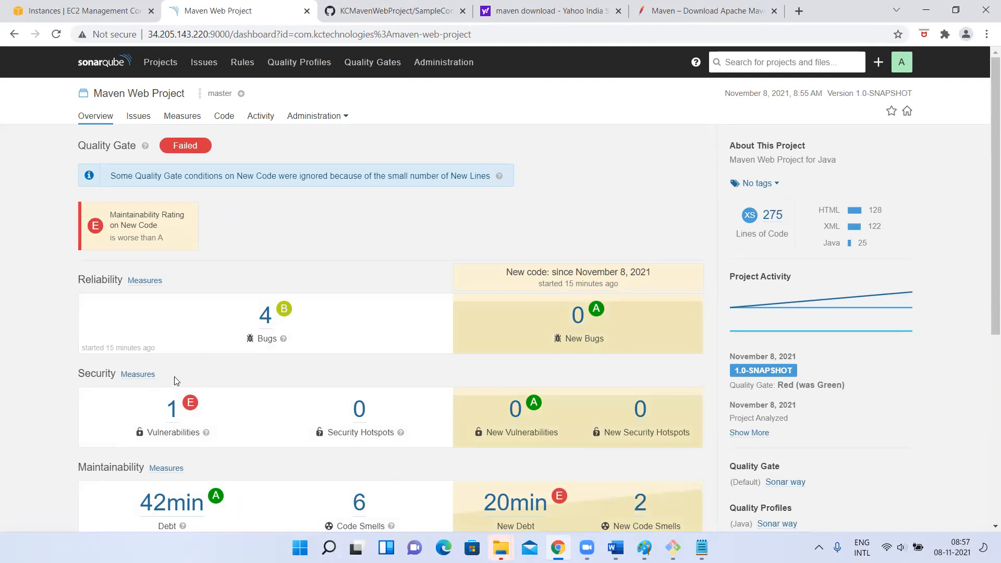
{"action": "scroll", "coordinate": [188, 355], "scroll_direction": "down", "scroll_amount": 3}
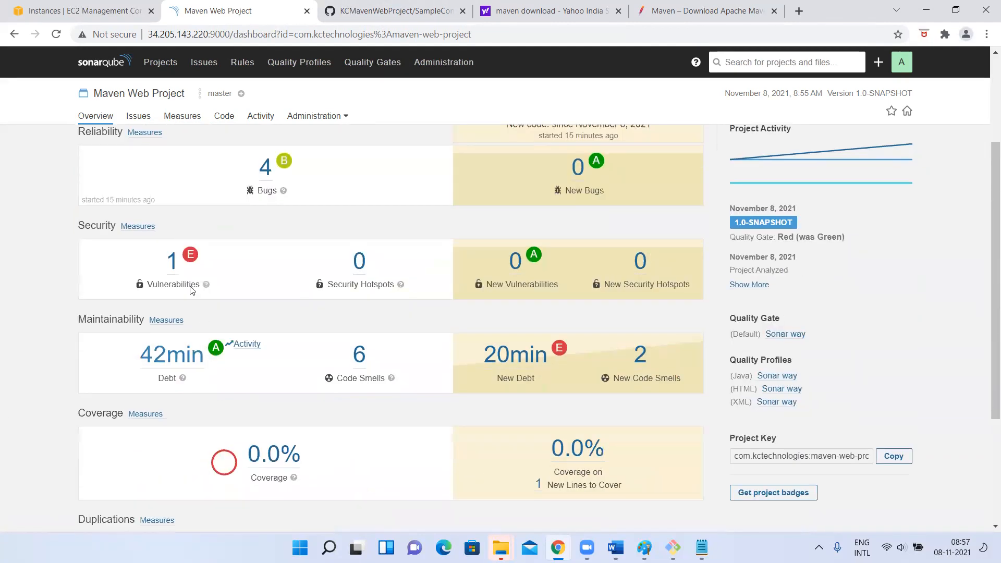
{"action": "left_click", "coordinate": [168, 256]}
{"action": "left_click", "coordinate": [136, 349]}
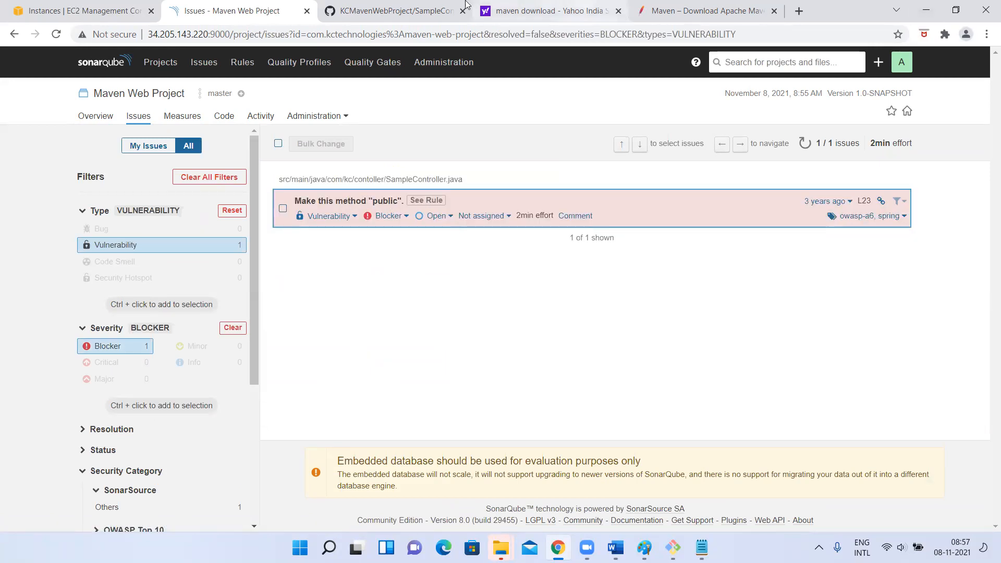
{"action": "left_click", "coordinate": [321, 204]}
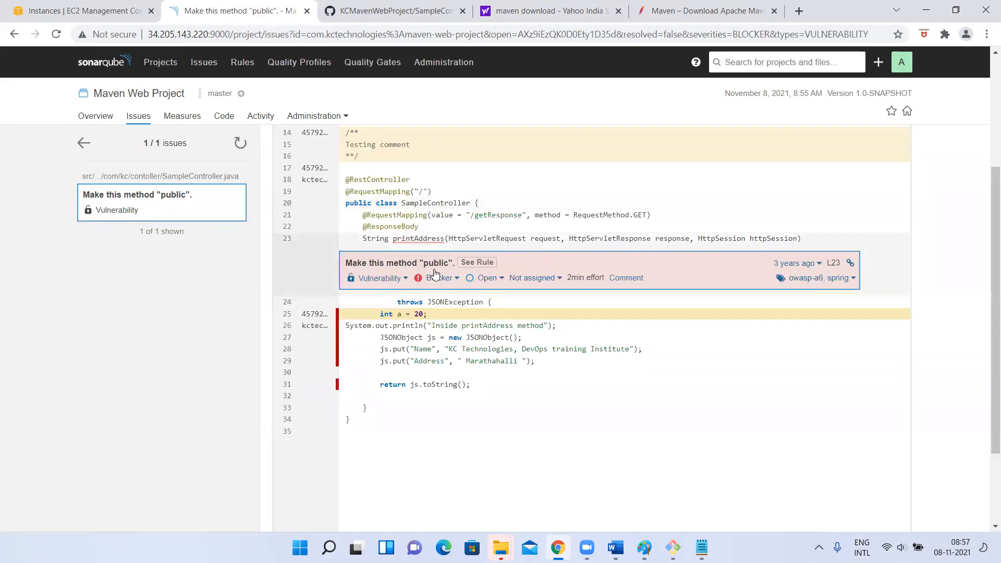
Open SampleController.java for editing on GitHub and add "public" before String printAddress on line 23
{"action": "left_click", "coordinate": [368, 10]}
{"action": "scroll", "coordinate": [242, 249], "scroll_direction": "up", "scroll_amount": 1}
{"action": "scroll", "coordinate": [241, 249], "scroll_direction": "up", "scroll_amount": 7}
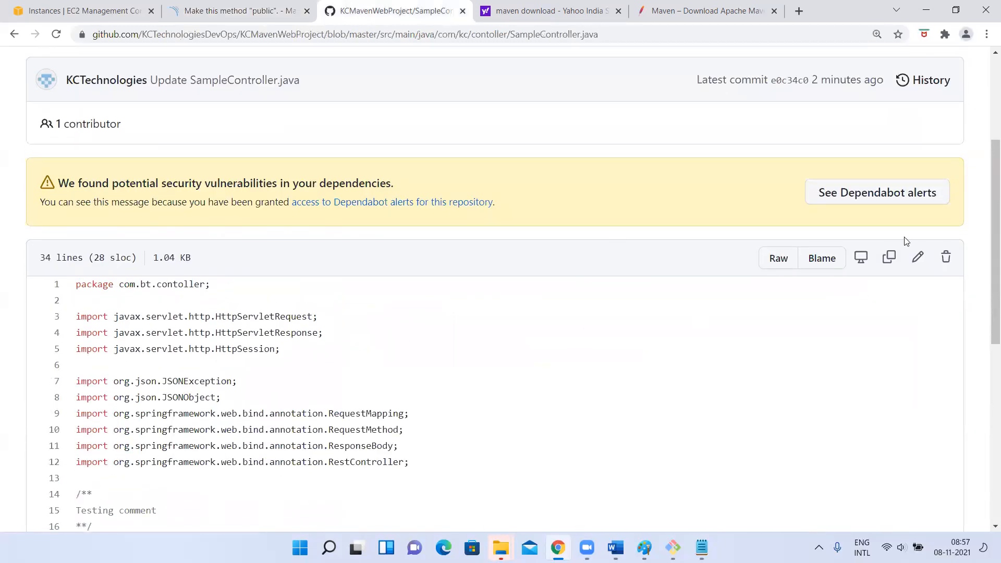
{"action": "left_click", "coordinate": [916, 257]}
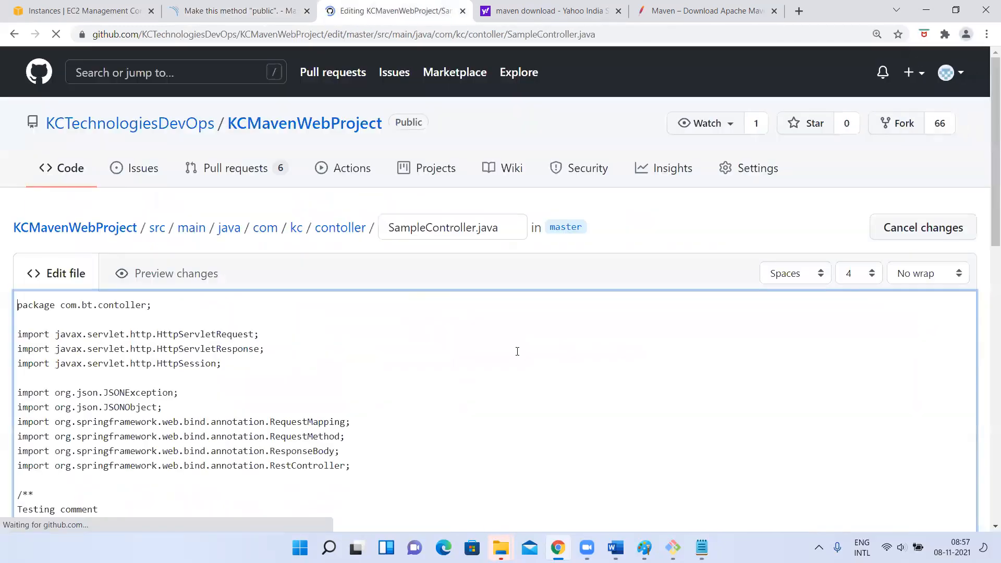
{"action": "scroll", "coordinate": [443, 375], "scroll_direction": "down", "scroll_amount": 8}
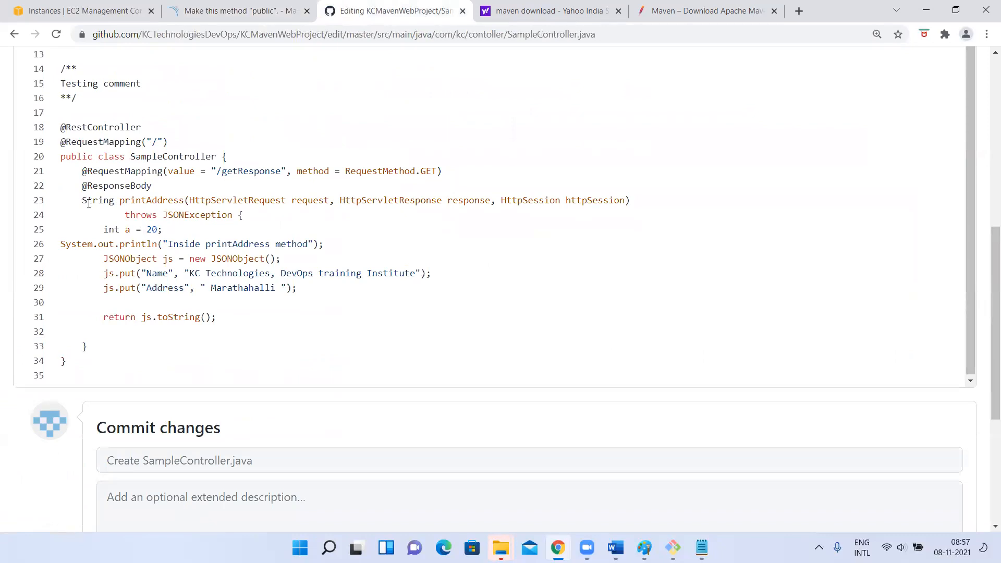
{"action": "left_click", "coordinate": [82, 201]}
{"action": "type", "text": "public"}
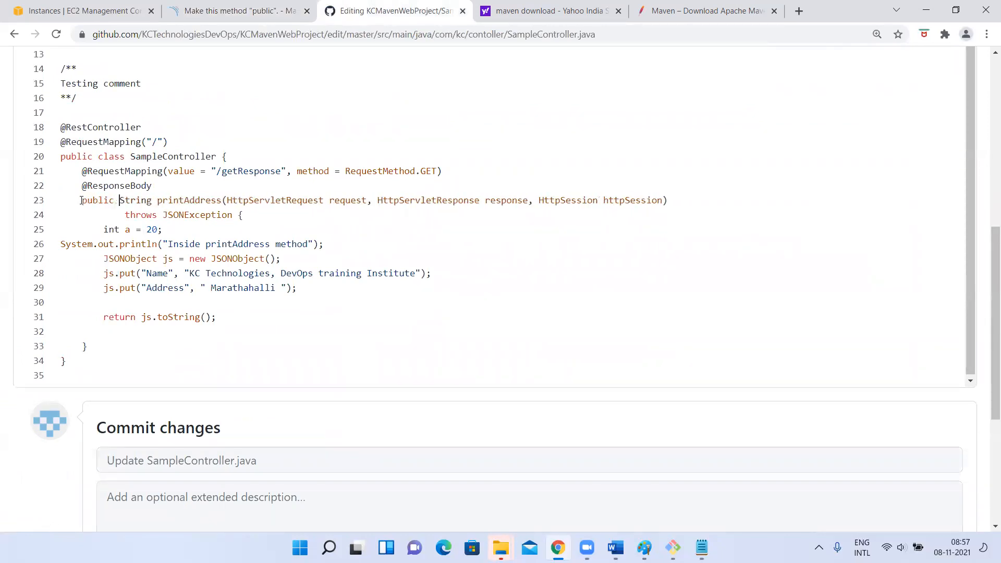
Commit the SampleController.java change directly to the master branch with the default commit message
{"action": "scroll", "coordinate": [182, 347], "scroll_direction": "down", "scroll_amount": 5}
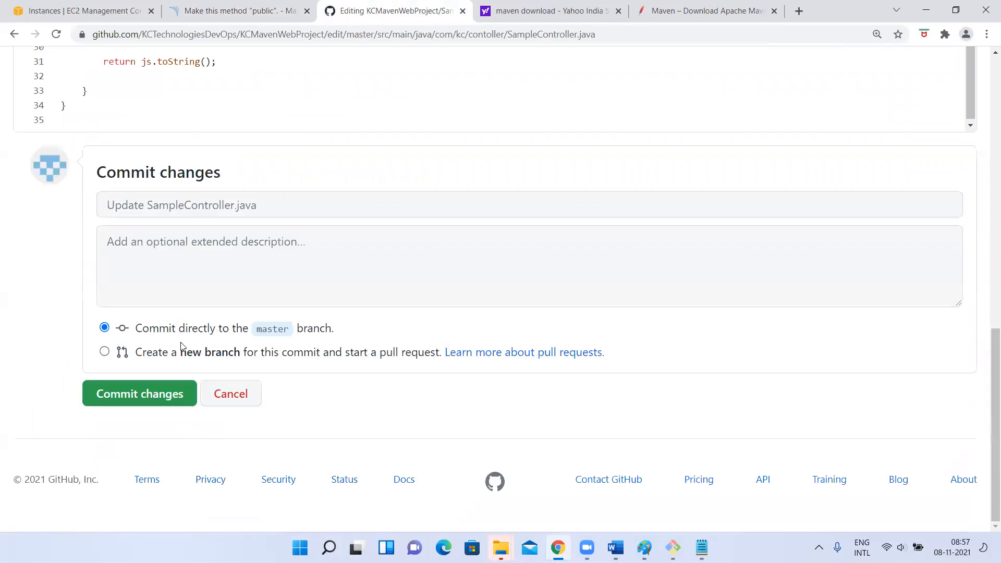
{"action": "left_click", "coordinate": [146, 395]}
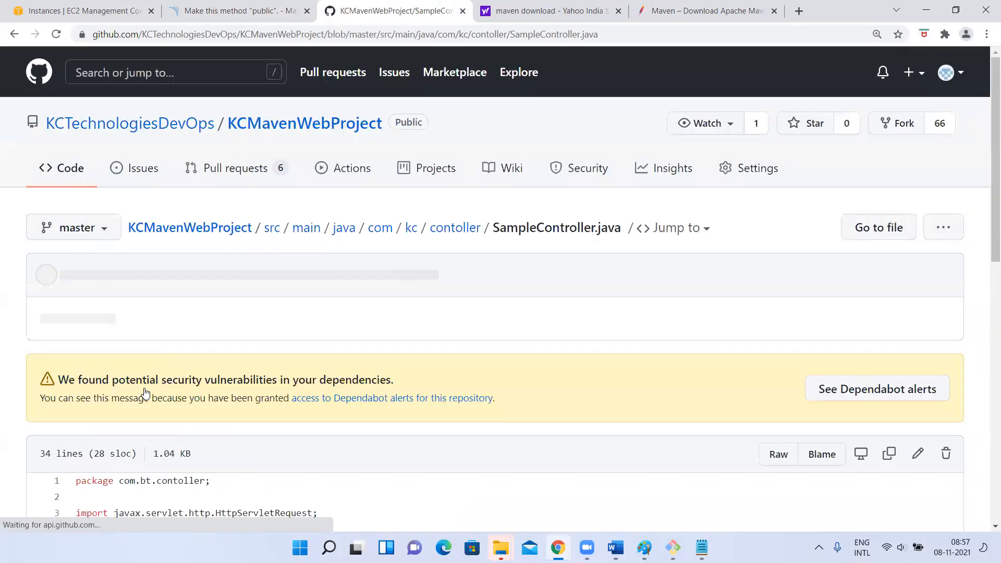
{"action": "scroll", "coordinate": [146, 395], "scroll_direction": "down", "scroll_amount": 10}
Switch to the terminal, clear the screen and update the KCMavenWebProject repository with git pull
{"action": "key", "text": "alt+Tab"}
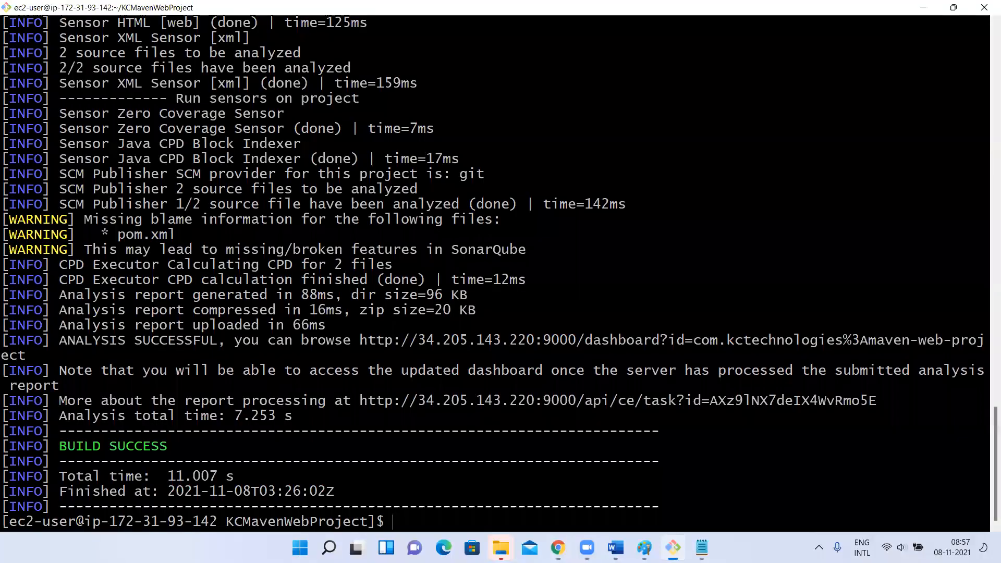
{"action": "key", "text": "ctrl+l"}
{"action": "type", "text": "git pull"}
{"action": "key", "text": "Return"}
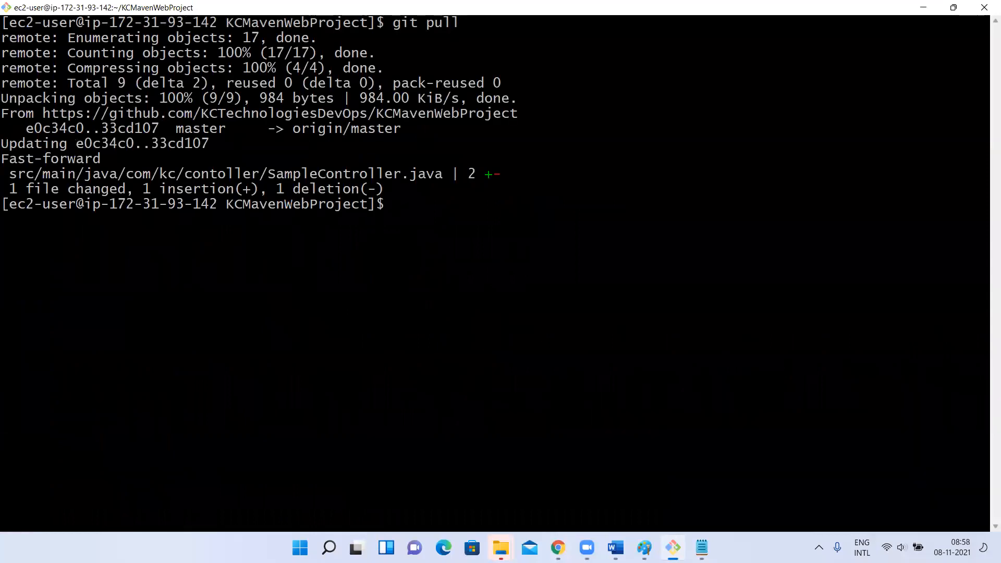
Rerun the Maven SonarQube analysis from the command history
{"action": "key", "text": "Up"}
{"action": "key", "text": "Up"}
{"action": "key", "text": "Up"}
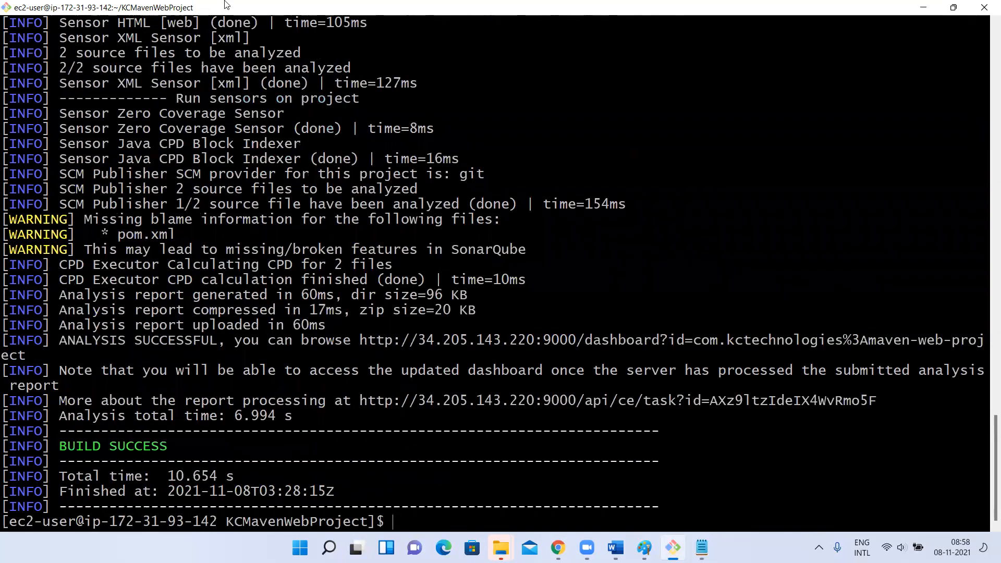
Switch to SonarQube in the browser, reload the project list and review the Maven Web Project overview
{"action": "key", "text": "alt+Tab"}
{"action": "left_click", "coordinate": [156, 62]}
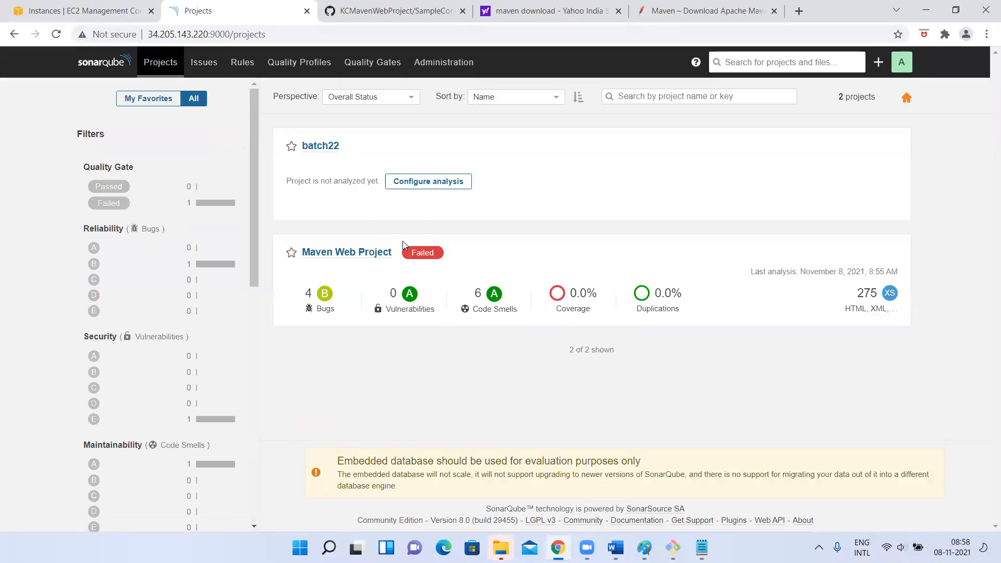
{"action": "left_click", "coordinate": [57, 34]}
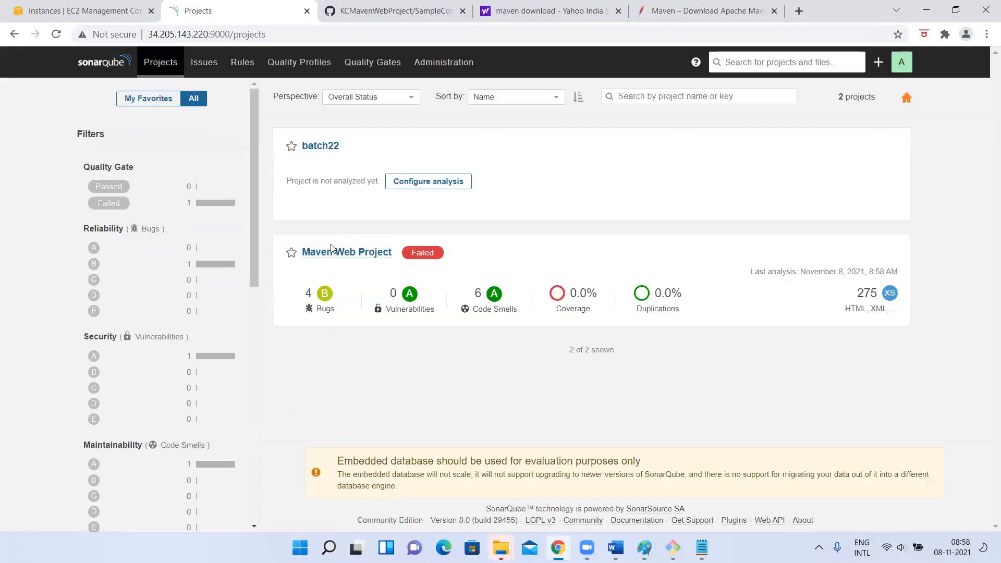
{"action": "left_click", "coordinate": [332, 250]}
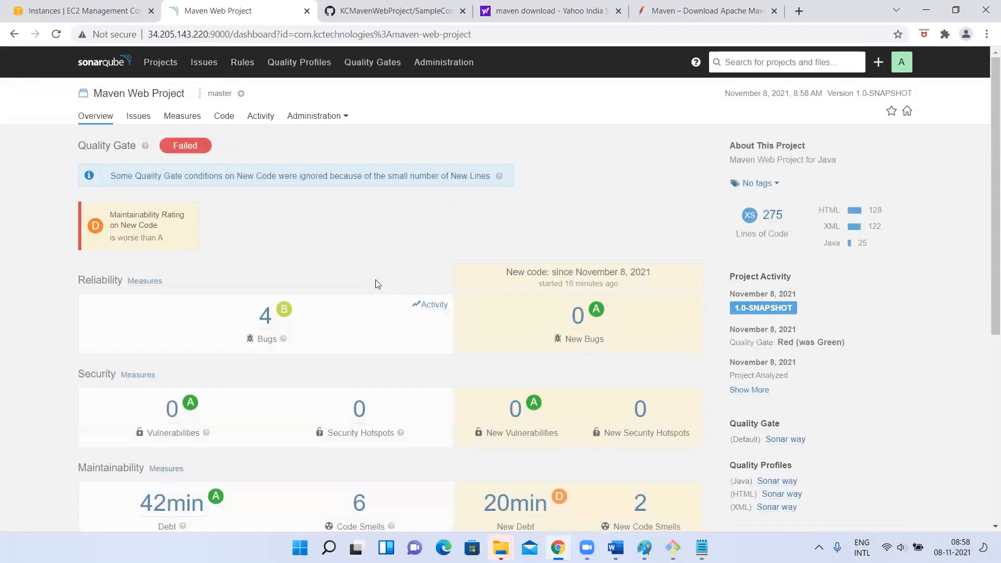
{"action": "scroll", "coordinate": [280, 386], "scroll_direction": "down", "scroll_amount": 4}
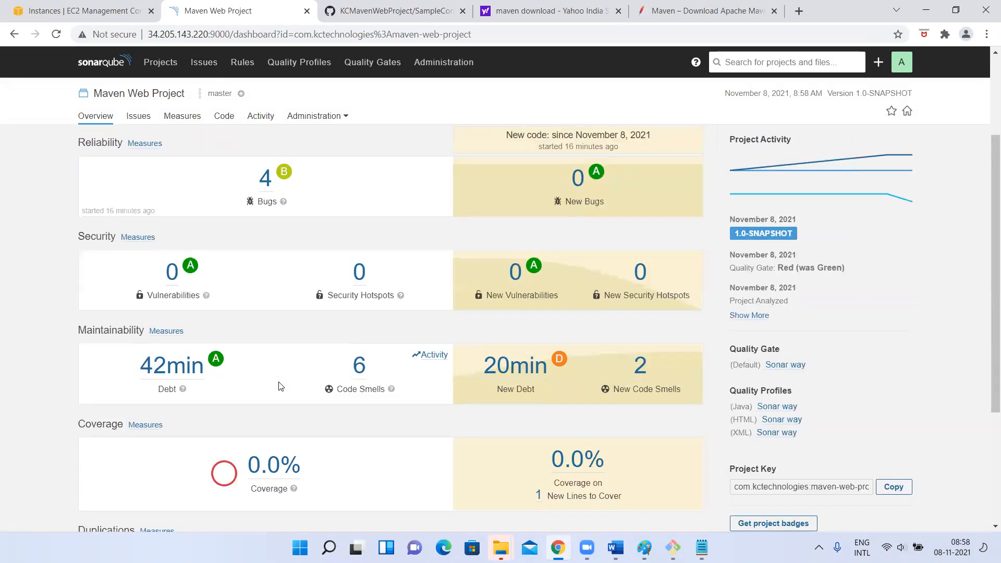
{"action": "scroll", "coordinate": [280, 386], "scroll_direction": "up", "scroll_amount": 4}
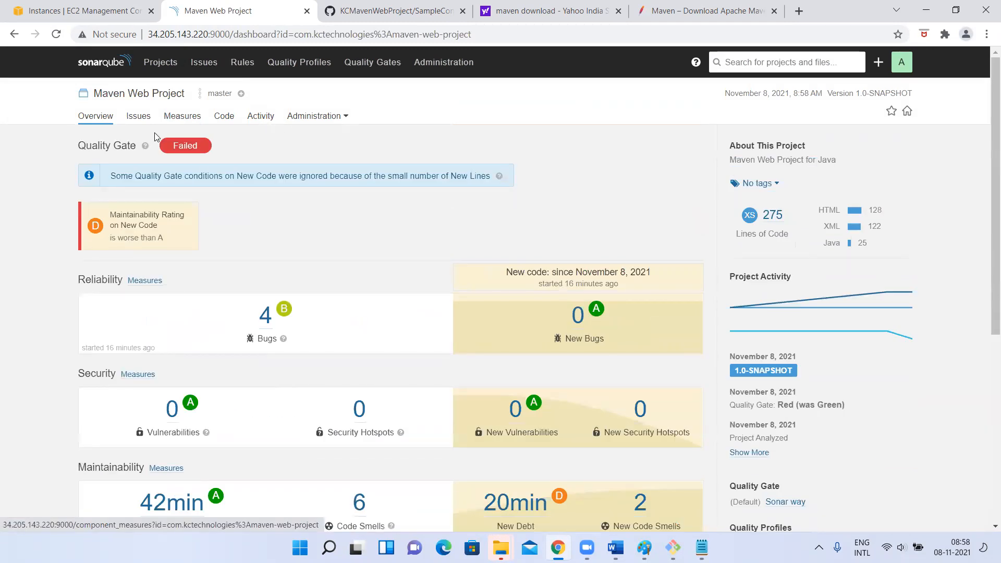
Reload the overview and reopen Maven Web Project from the list of all projects
{"action": "left_click", "coordinate": [57, 35]}
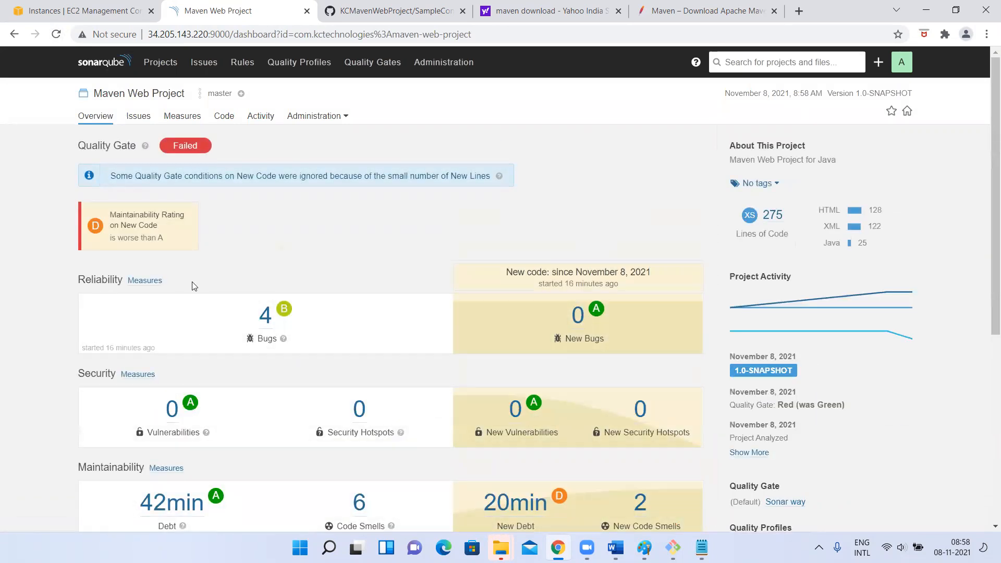
{"action": "right_click", "coordinate": [162, 57]}
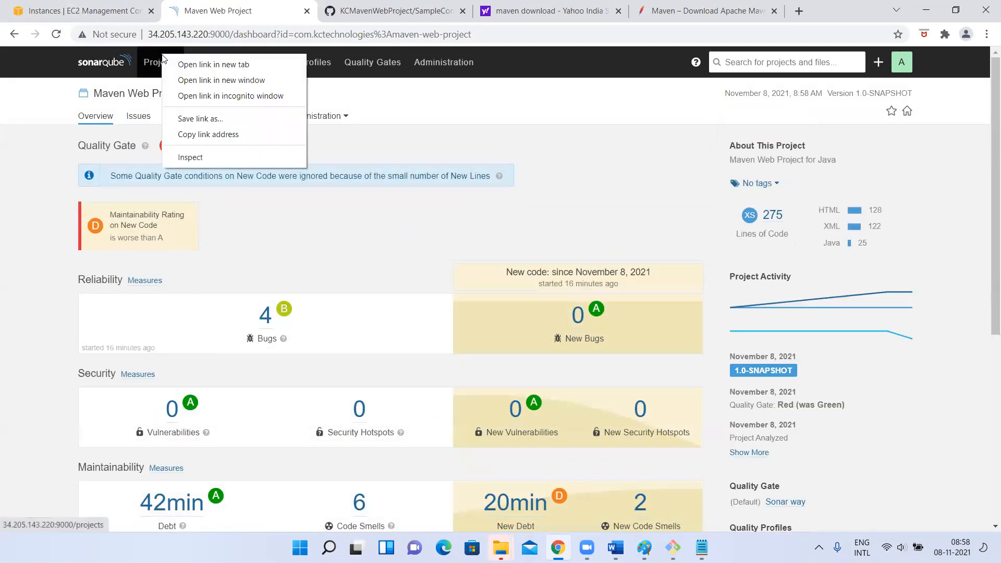
{"action": "left_click", "coordinate": [155, 65]}
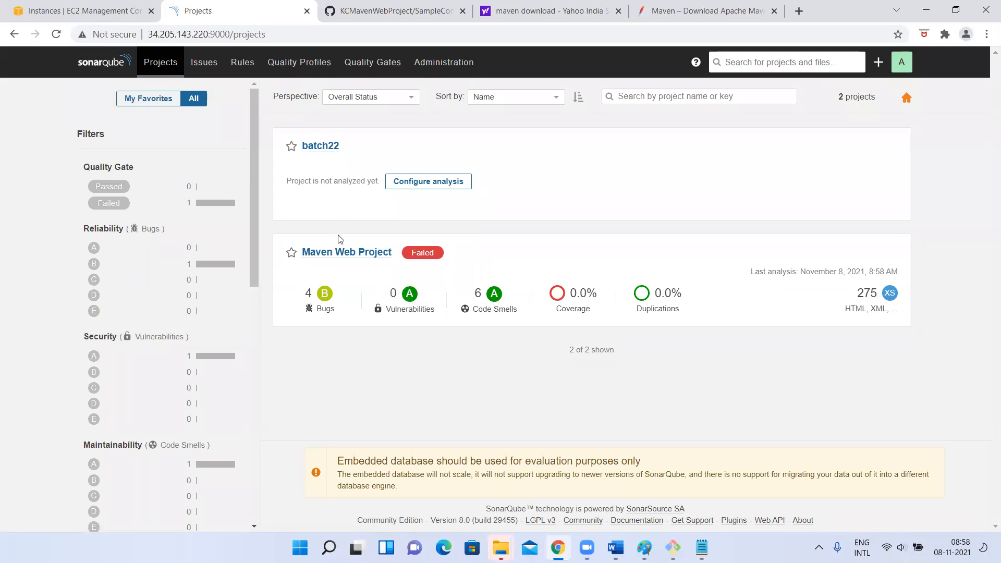
{"action": "left_click", "coordinate": [337, 252]}
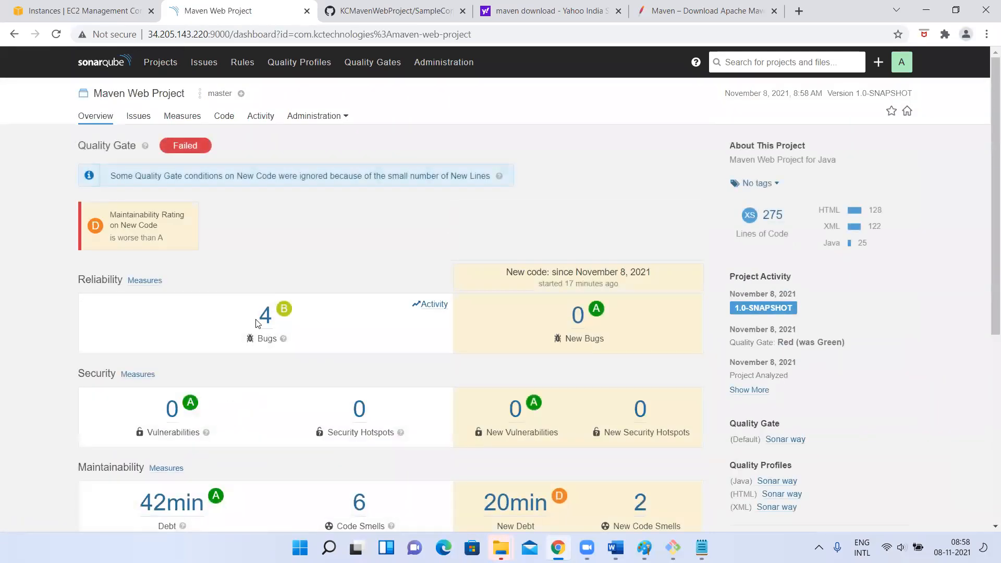
List the project's Vulnerability issues, check the terminal output and switch the issue type filter to Bug
{"action": "left_click", "coordinate": [172, 417]}
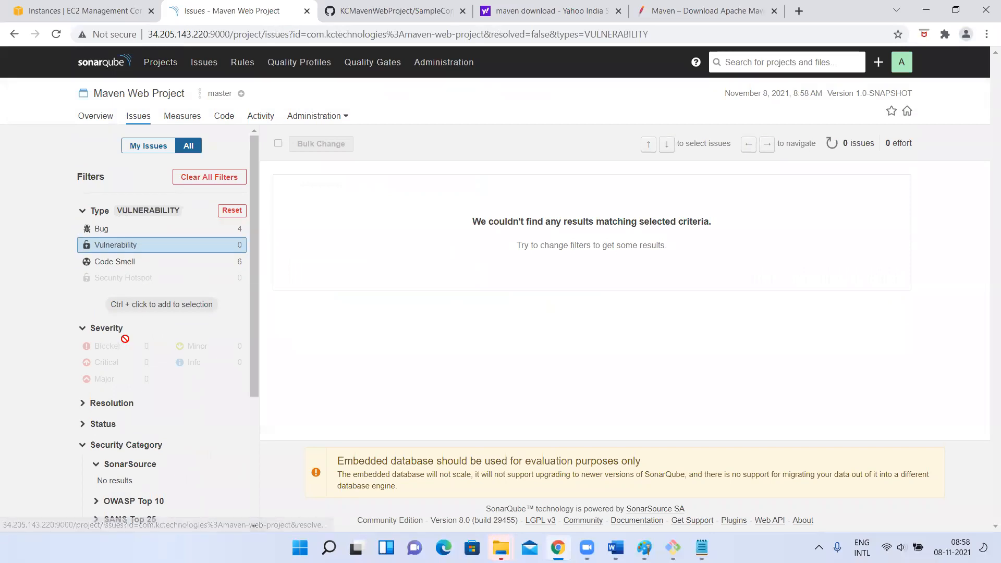
{"action": "scroll", "coordinate": [131, 292], "scroll_direction": "down", "scroll_amount": 1}
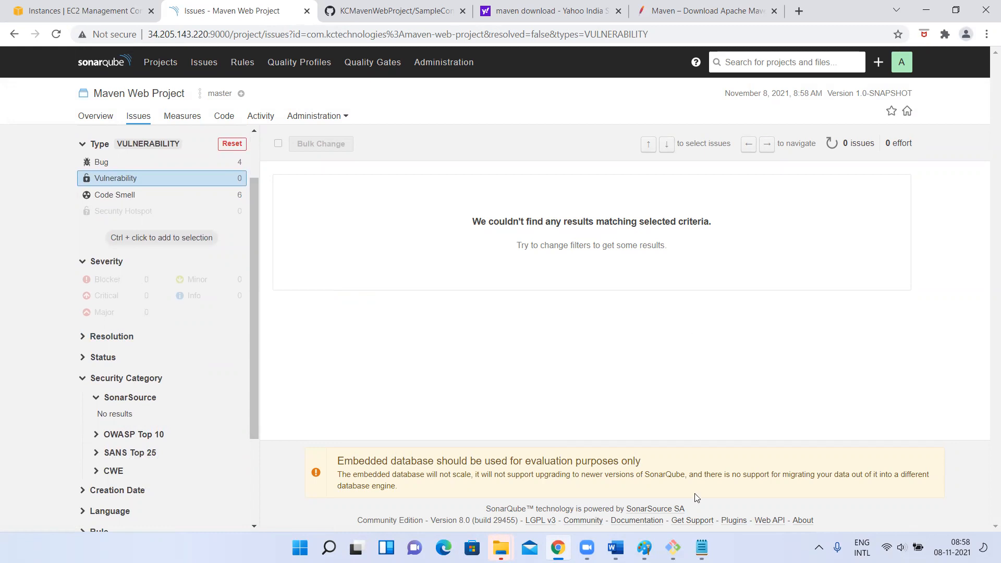
{"action": "key", "text": "alt+Tab"}
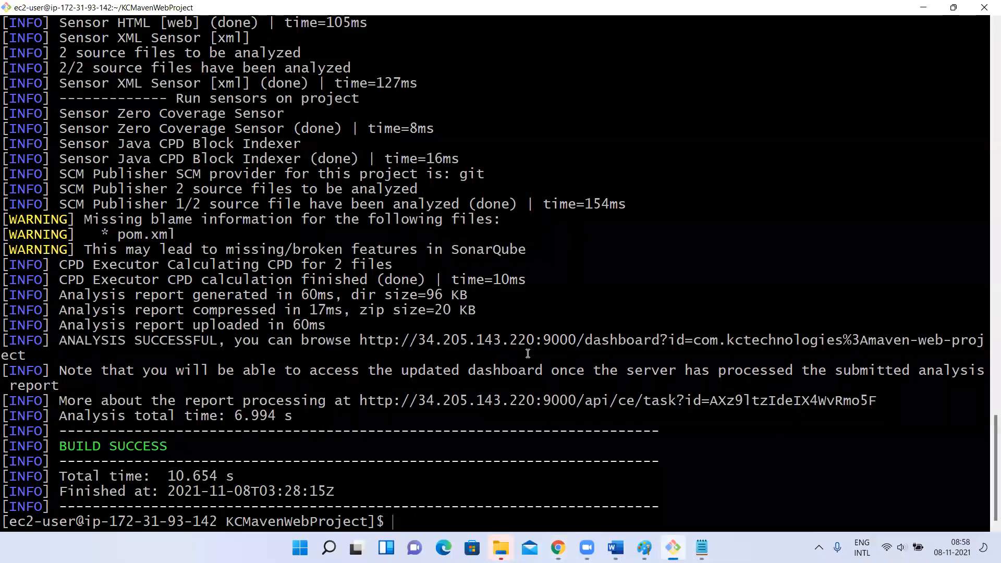
{"action": "key", "text": "alt+Tab"}
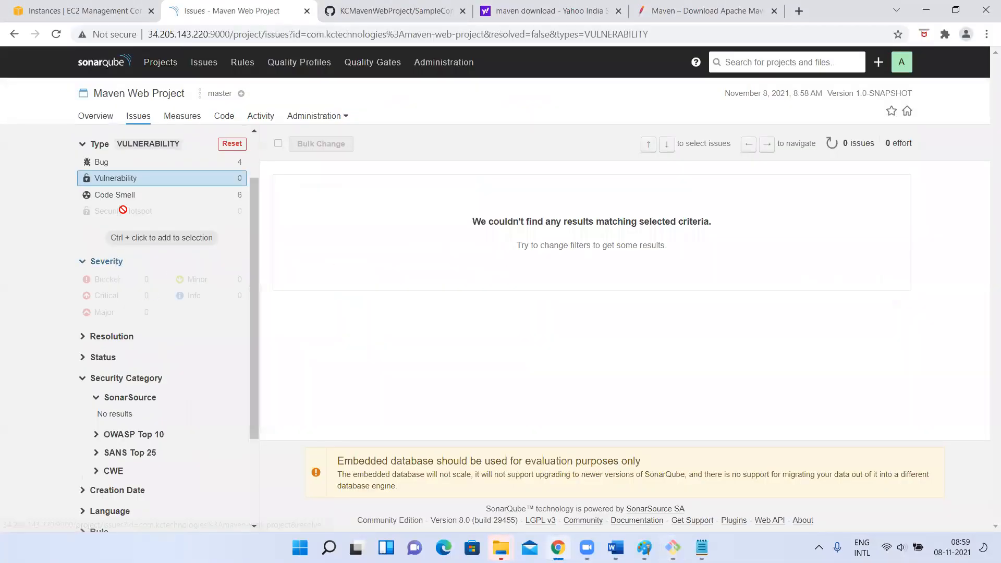
{"action": "left_click", "coordinate": [100, 162]}
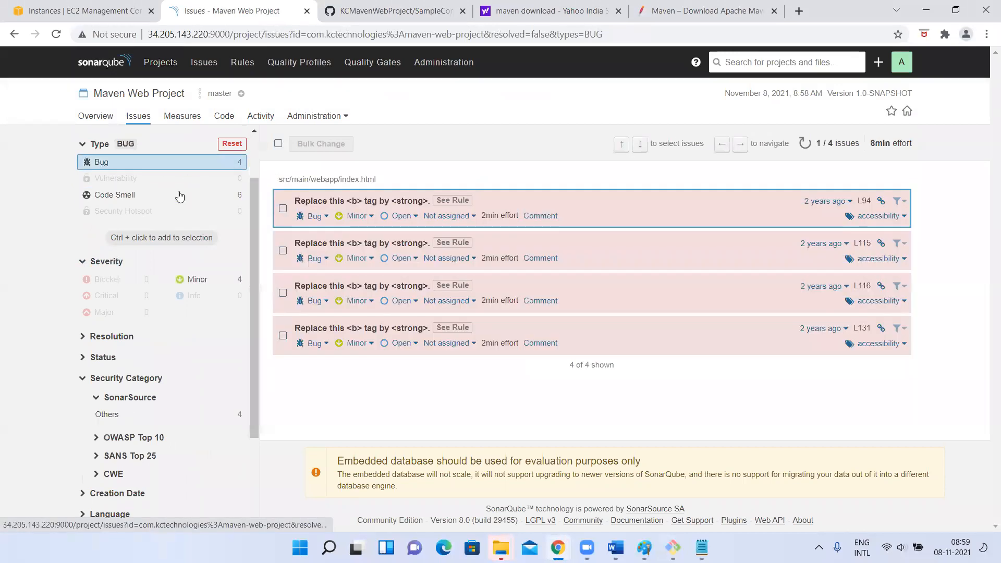
{"action": "scroll", "coordinate": [167, 183], "scroll_direction": "up", "scroll_amount": 2}
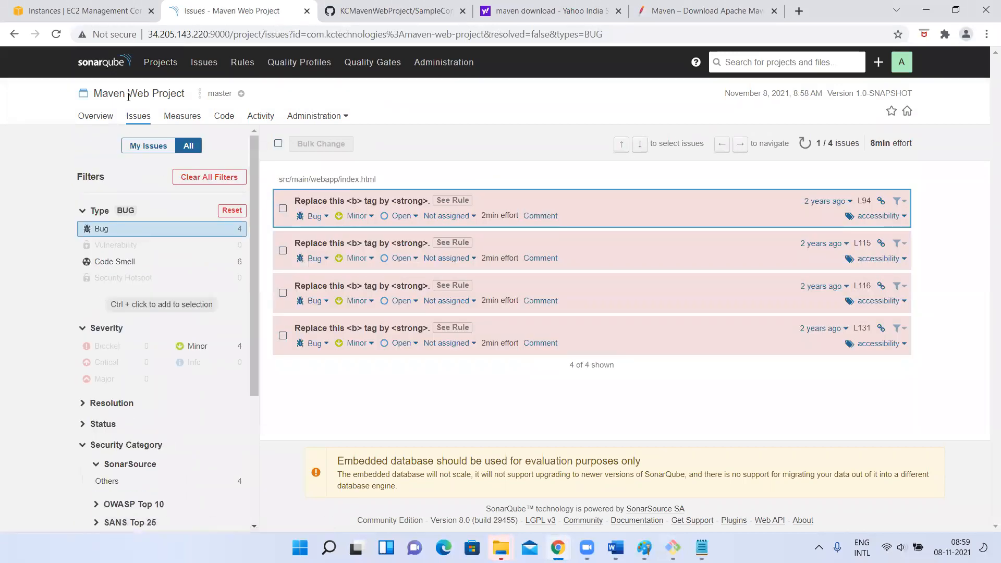
Reopen the Maven Web Project overview and list its new code smells, filtered to Major severity
{"action": "left_click", "coordinate": [160, 61]}
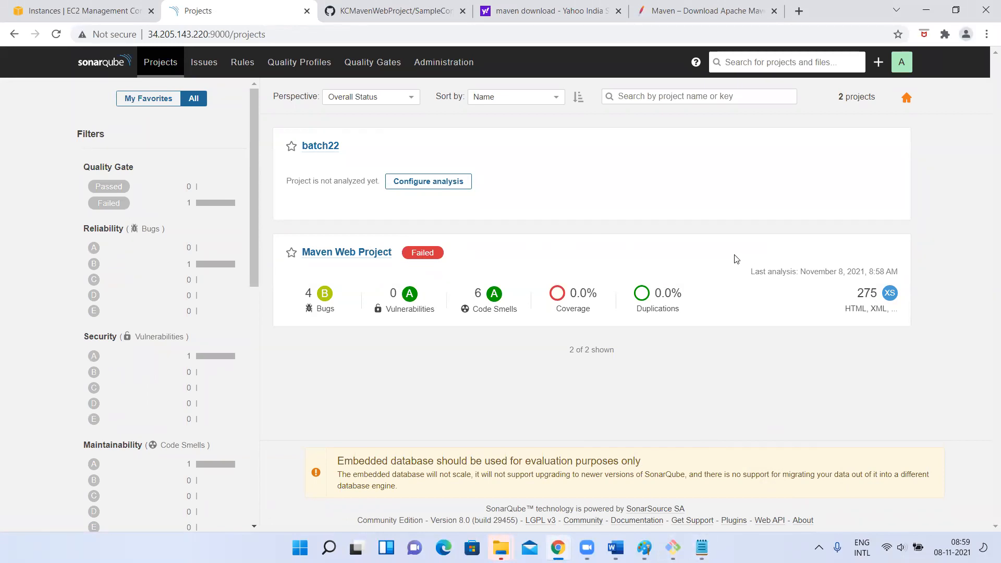
{"action": "left_click", "coordinate": [339, 253]}
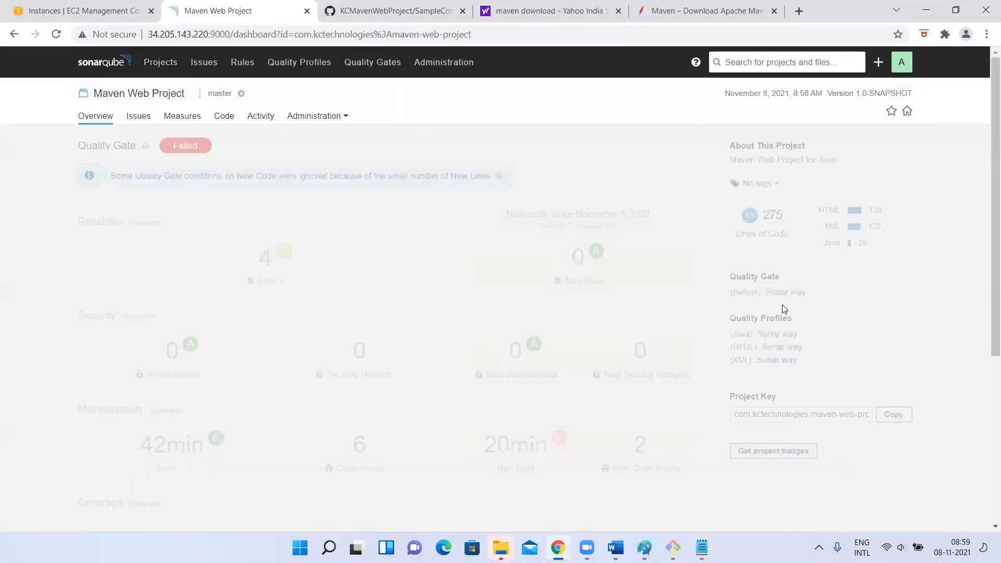
{"action": "scroll", "coordinate": [828, 415], "scroll_direction": "down", "scroll_amount": 1}
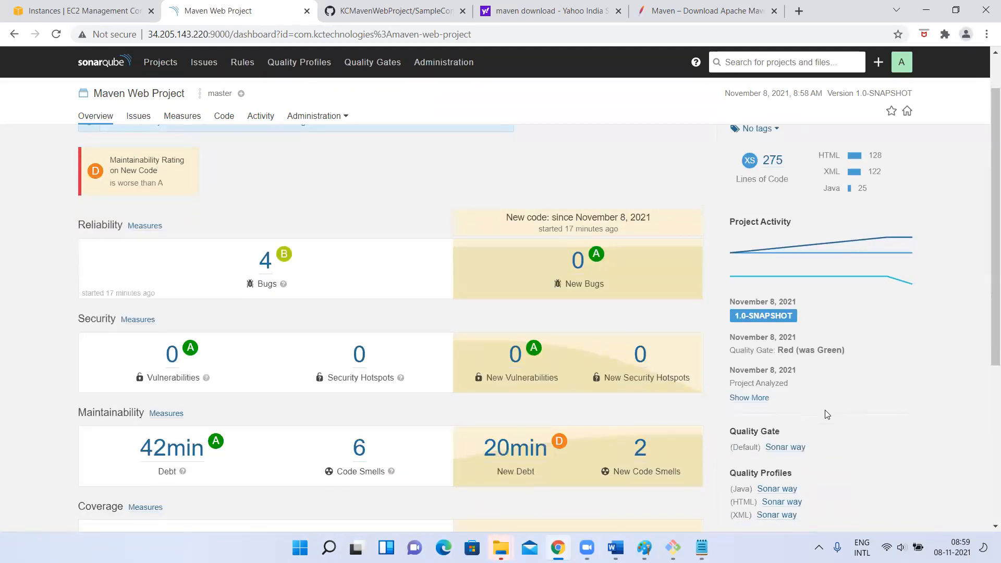
{"action": "left_click", "coordinate": [156, 157]}
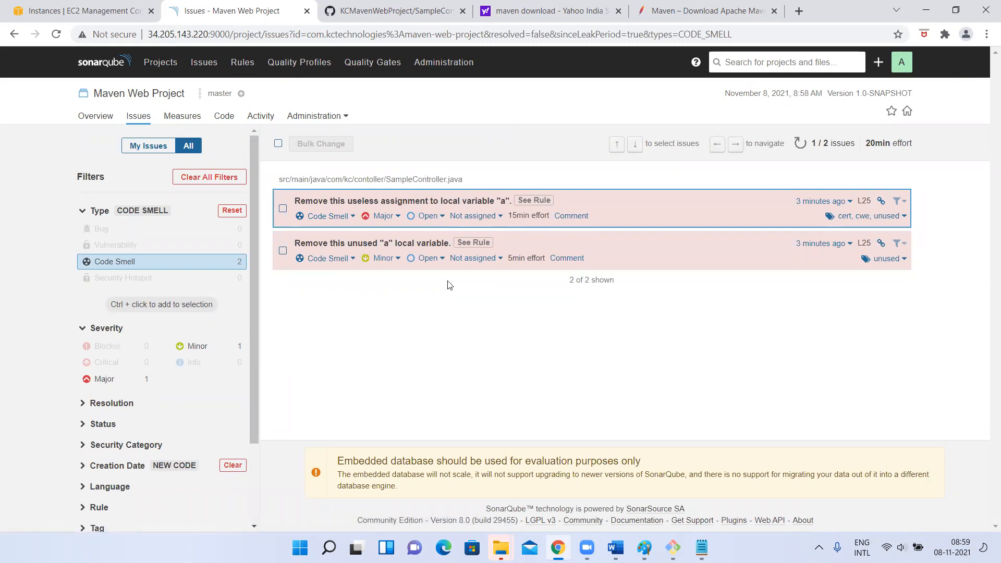
{"action": "left_click", "coordinate": [59, 35]}
{"action": "left_click", "coordinate": [117, 386]}
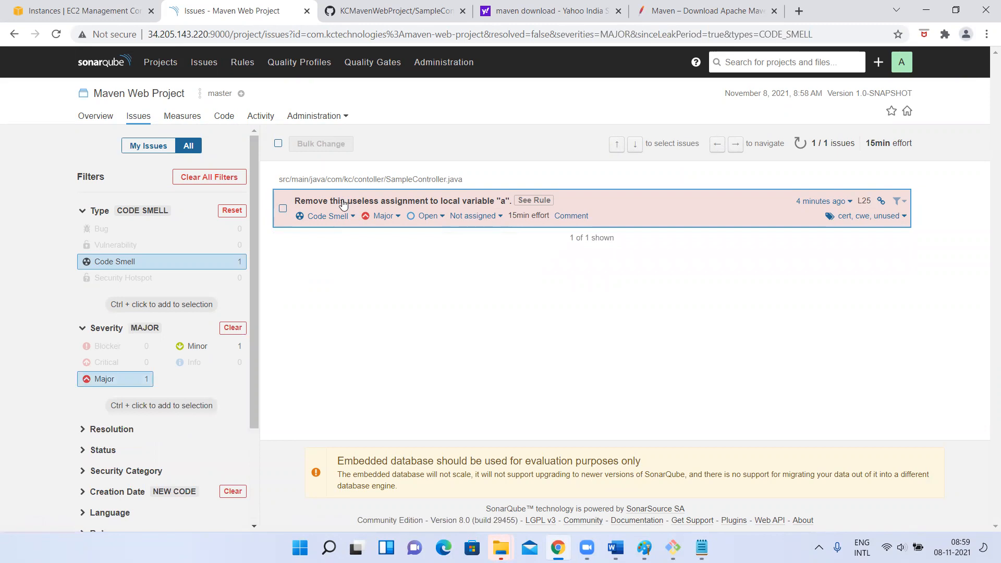
Open the Major code smell about the useless assignment and examine the flagged "int a = 20;" line in SampleController.java
{"action": "left_click", "coordinate": [430, 203]}
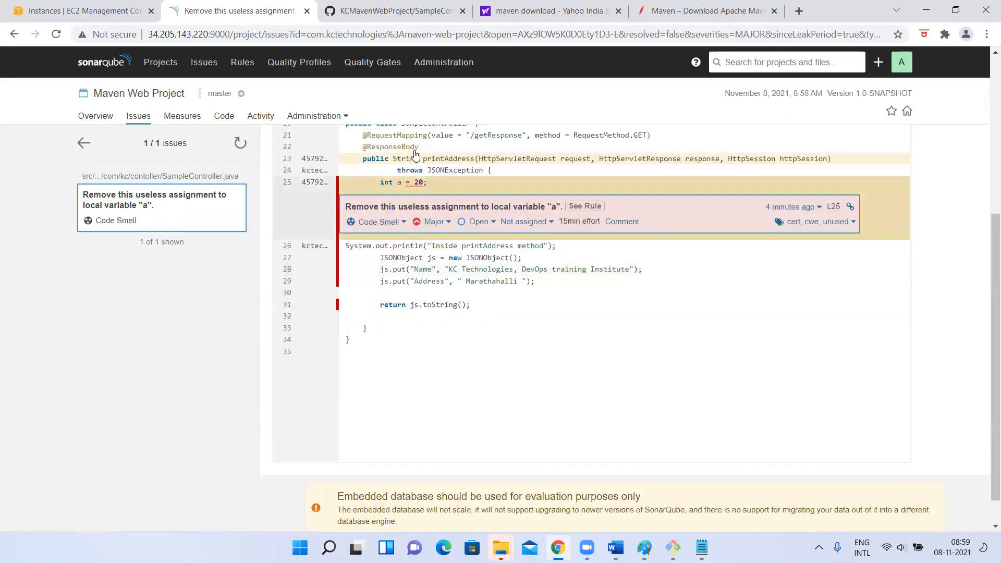
{"action": "left_click_drag", "start_coordinate": [380, 183], "coordinate": [454, 186]}
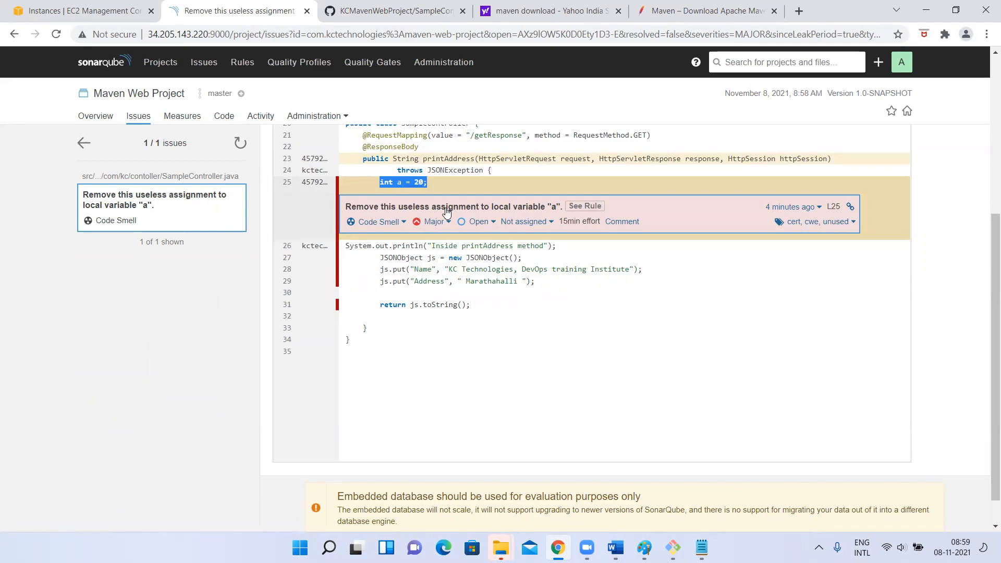
{"action": "scroll", "coordinate": [447, 211], "scroll_direction": "up", "scroll_amount": 2}
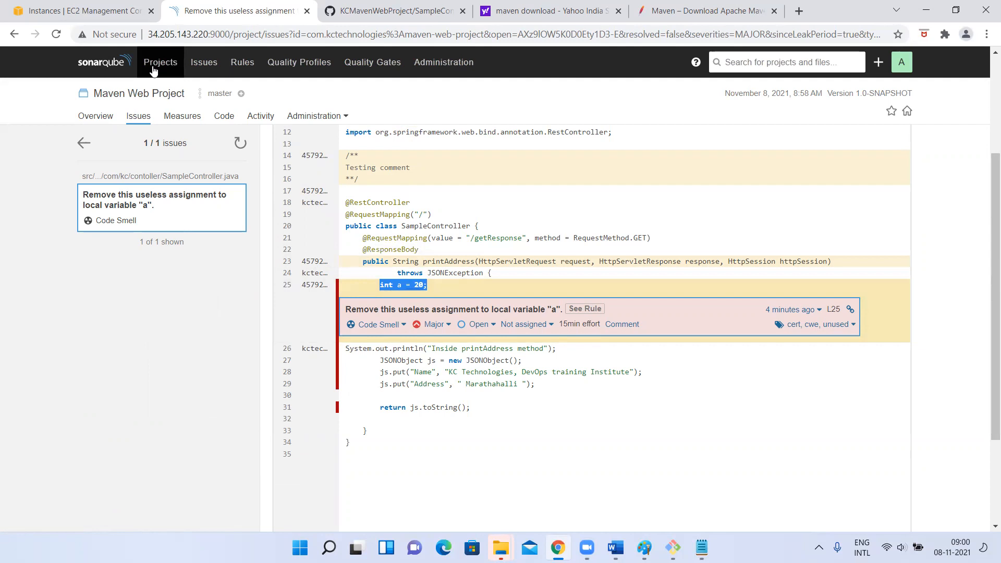
Reopen Maven Web Project from the list of all projects and list its overall vulnerabilities
{"action": "left_click", "coordinate": [172, 64]}
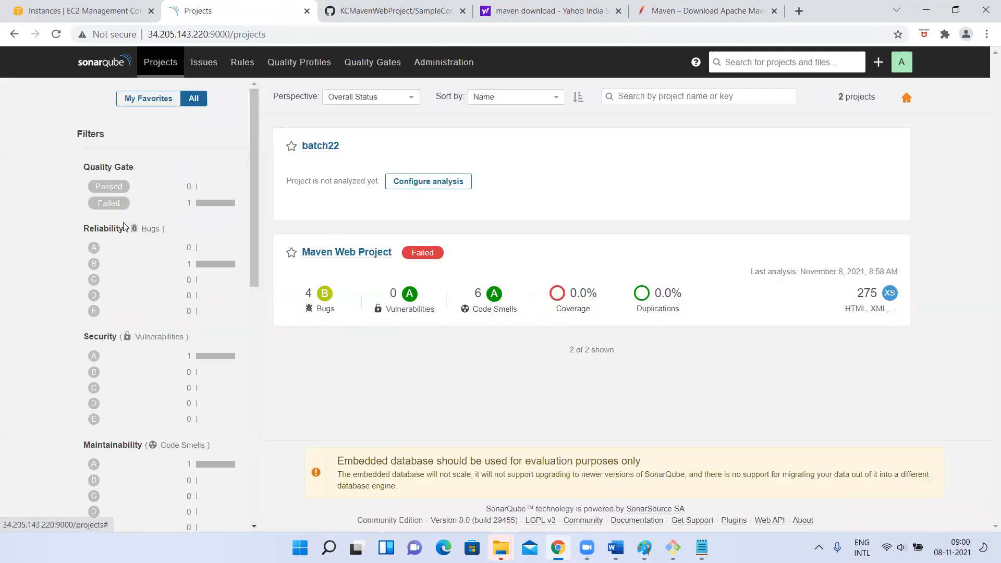
{"action": "left_click", "coordinate": [340, 253]}
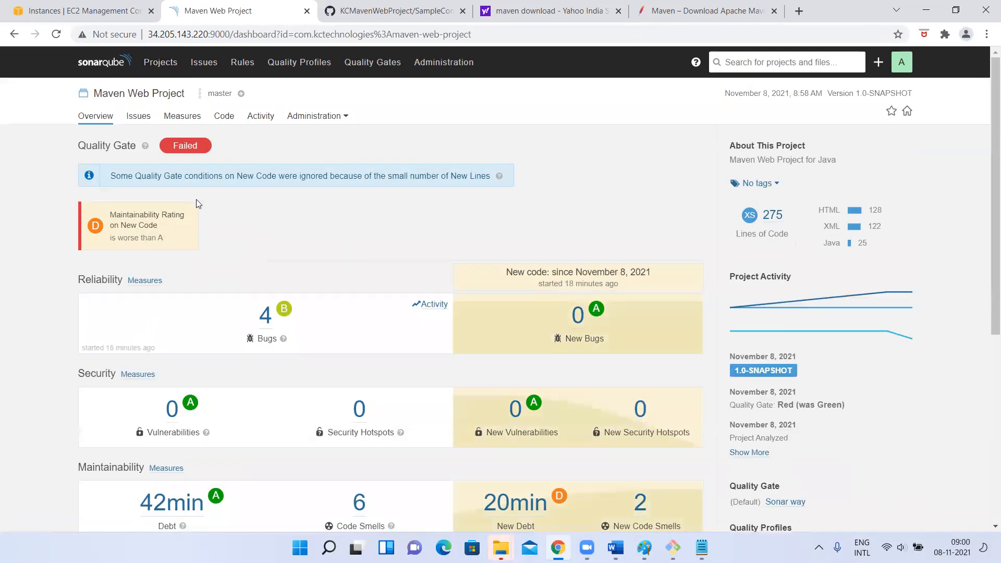
{"action": "right_click", "coordinate": [172, 414]}
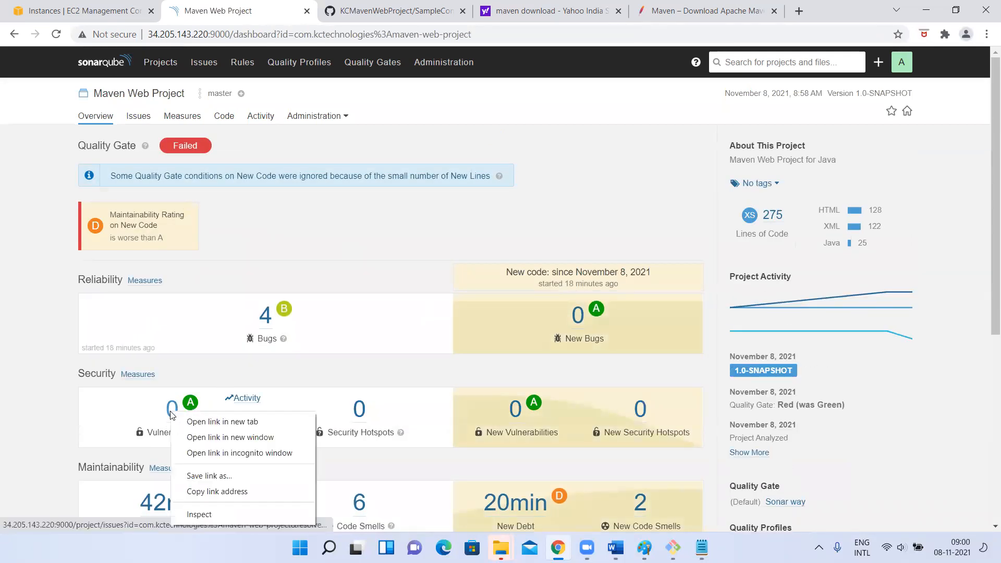
{"action": "right_click", "coordinate": [161, 411]}
{"action": "left_click", "coordinate": [380, 429]}
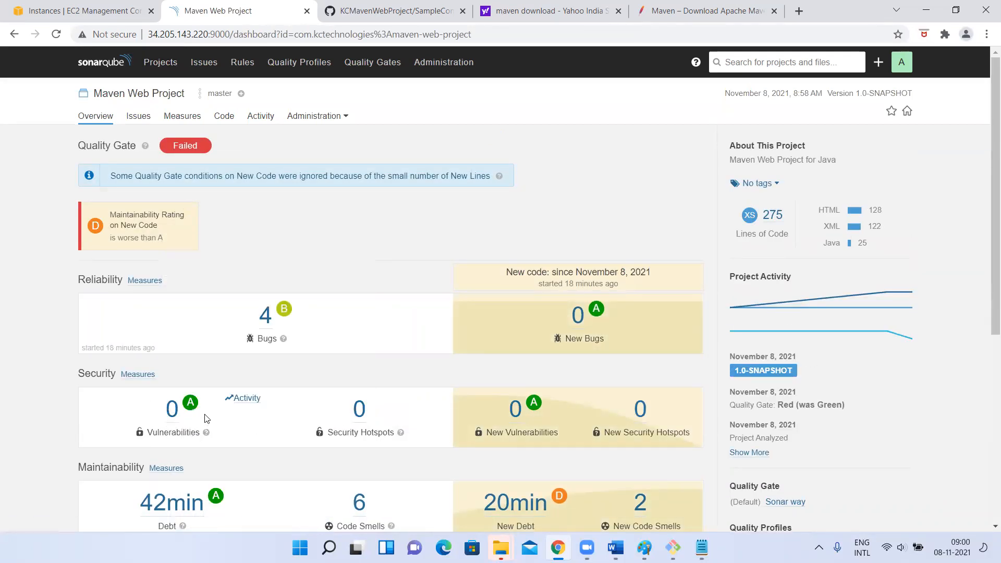
{"action": "left_click", "coordinate": [170, 413]}
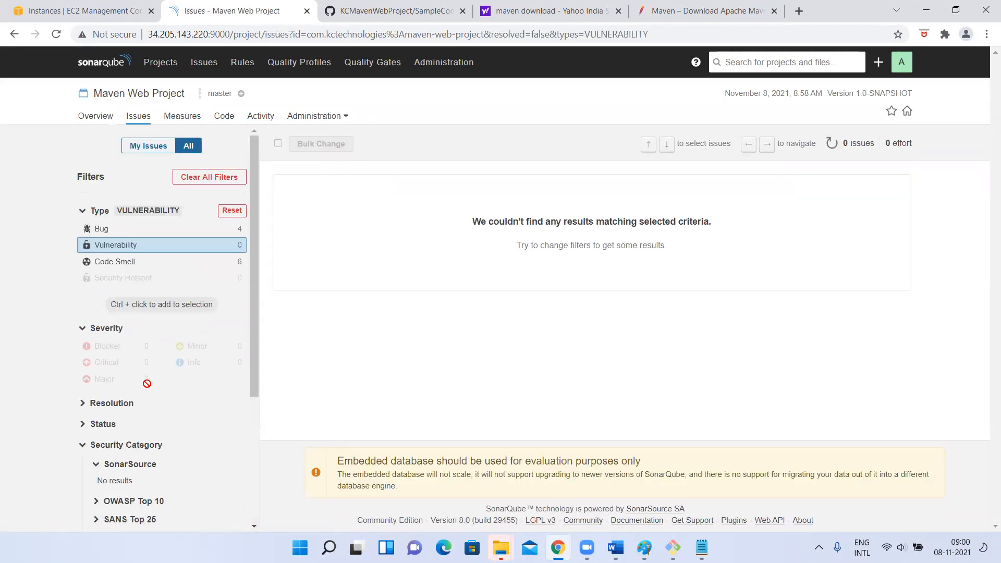
Reload the issues page, switch the issue type filter to Bug and refresh the listed bugs
{"action": "left_click", "coordinate": [269, 38]}
{"action": "key", "text": "Return"}
{"action": "left_click", "coordinate": [107, 231]}
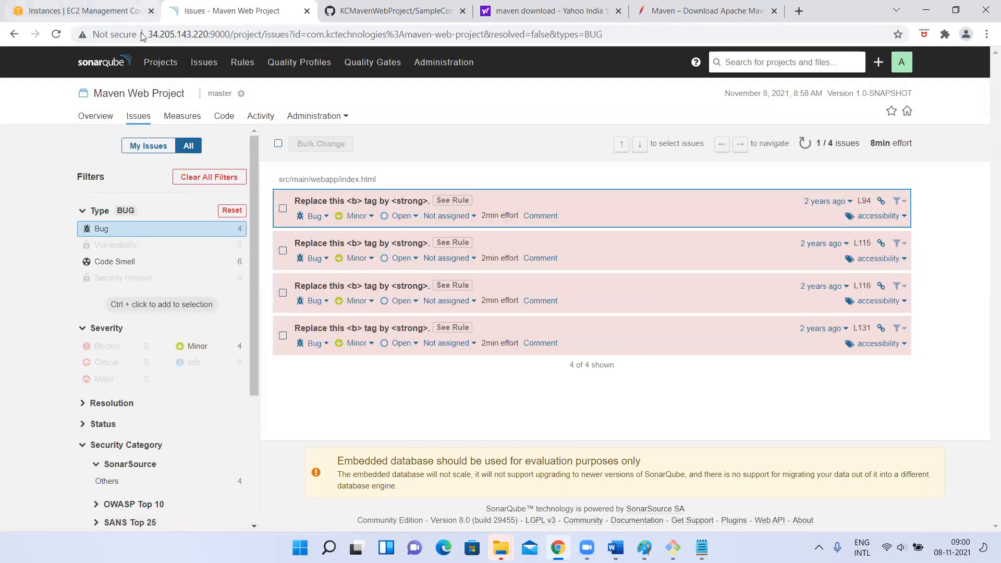
{"action": "left_click", "coordinate": [57, 35]}
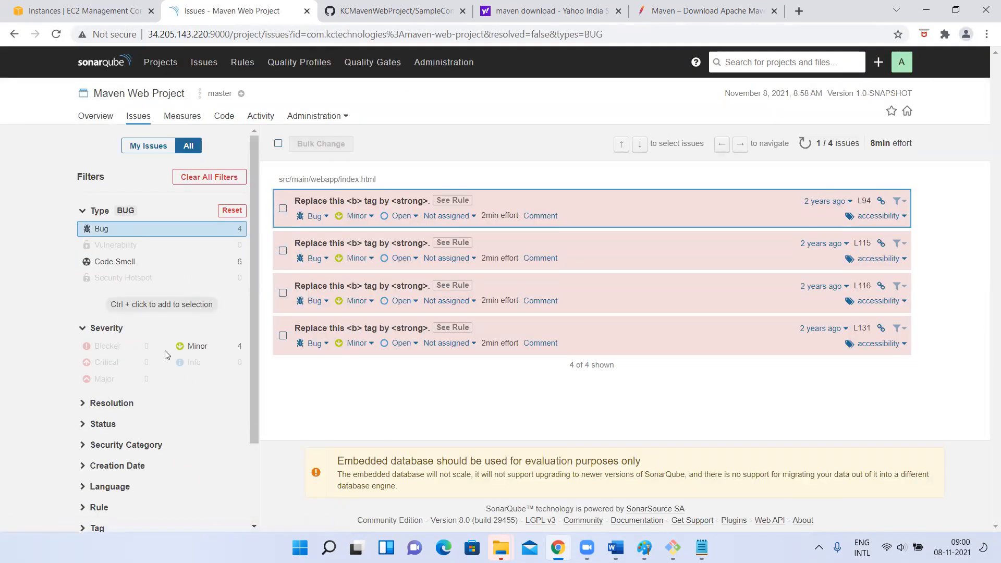
Switch the issue type filter to Code Smell and review the severity breakdown
{"action": "left_click", "coordinate": [121, 262]}
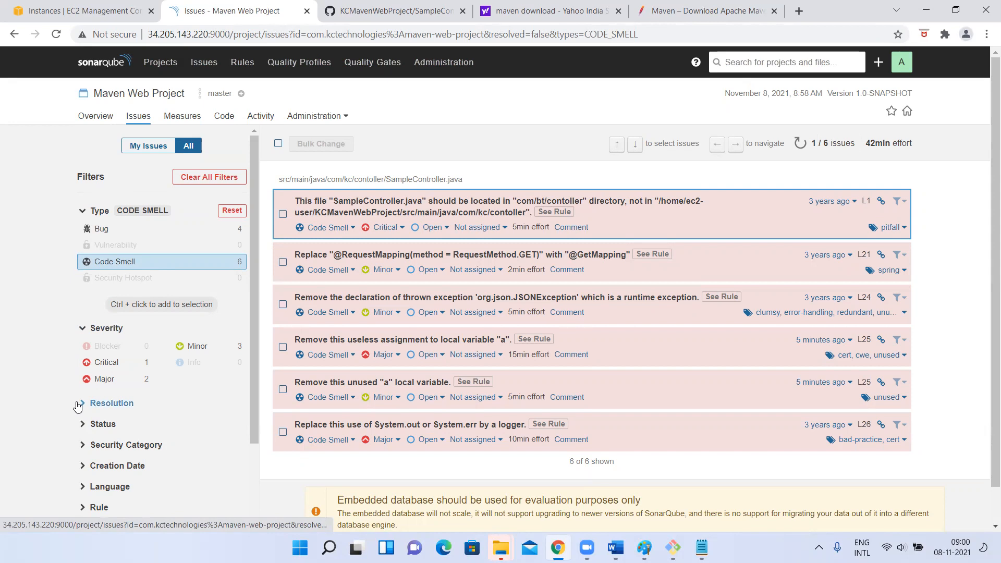
{"action": "scroll", "coordinate": [78, 407], "scroll_direction": "down", "scroll_amount": 2}
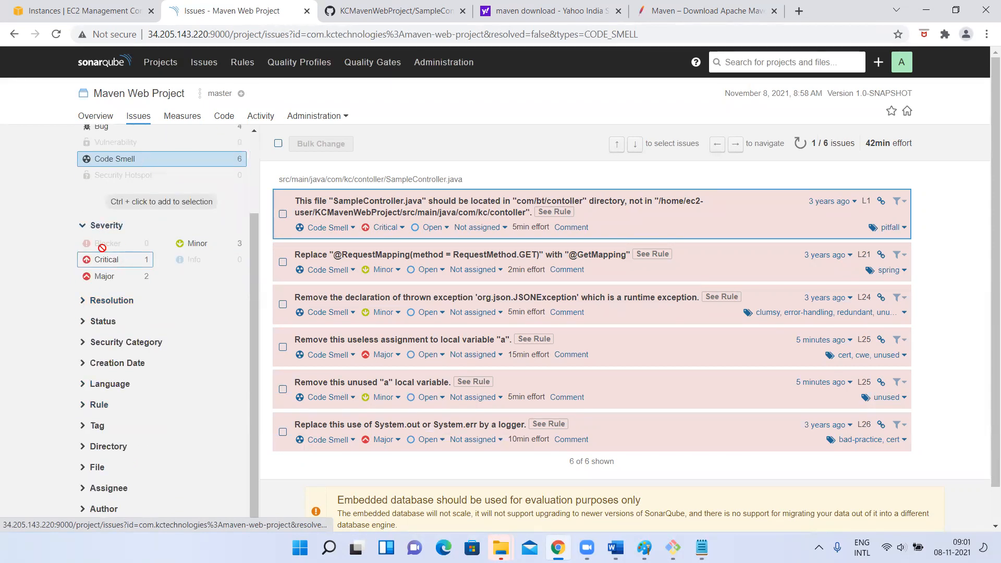
{"action": "scroll", "coordinate": [158, 280], "scroll_direction": "up", "scroll_amount": 2}
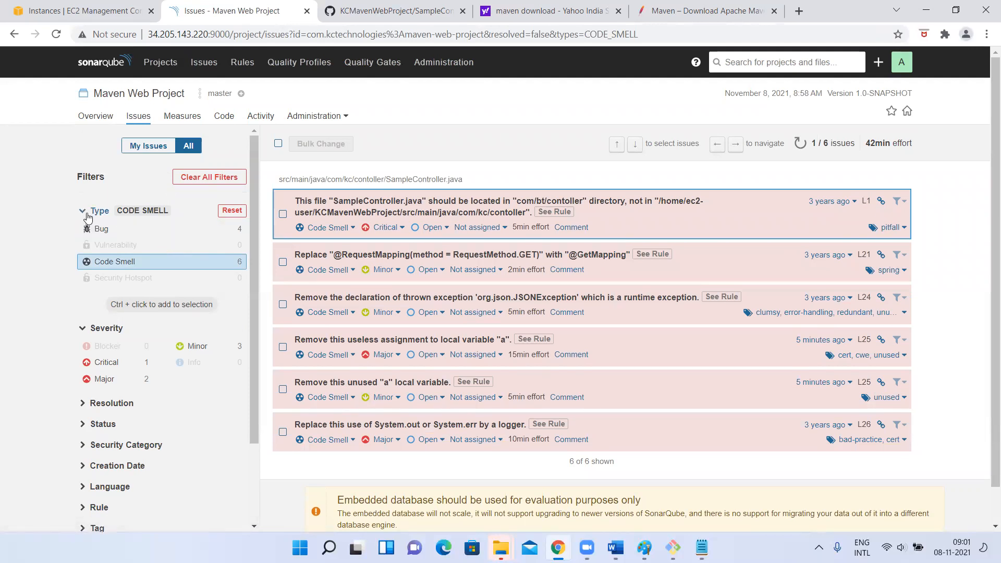
Clear all issue filters, recheck the Code Smell type, clear again and review the full list of issues
{"action": "left_click", "coordinate": [212, 178]}
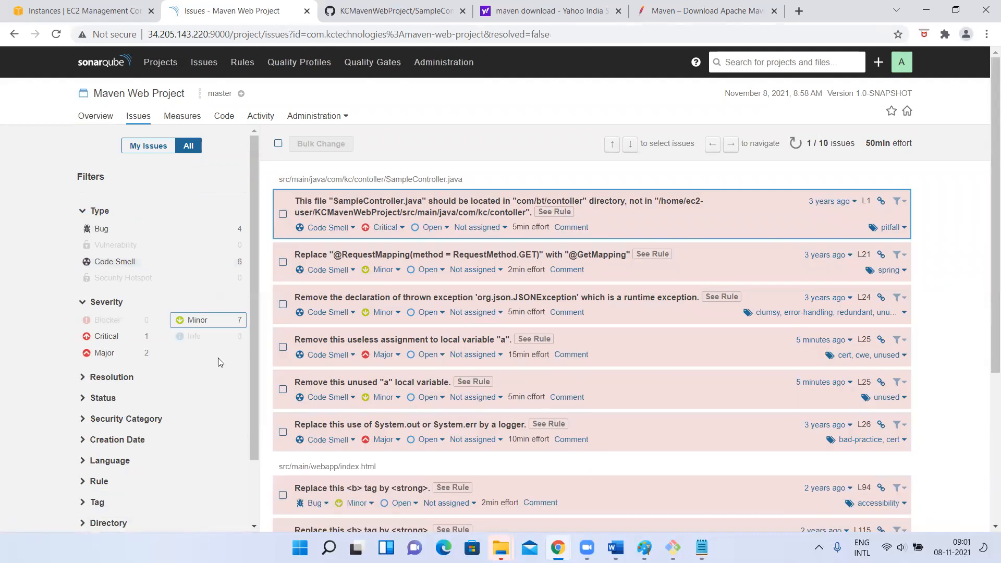
{"action": "scroll", "coordinate": [192, 404], "scroll_direction": "down", "scroll_amount": 1}
{"action": "scroll", "coordinate": [173, 209], "scroll_direction": "up", "scroll_amount": 1}
{"action": "left_click", "coordinate": [108, 264]}
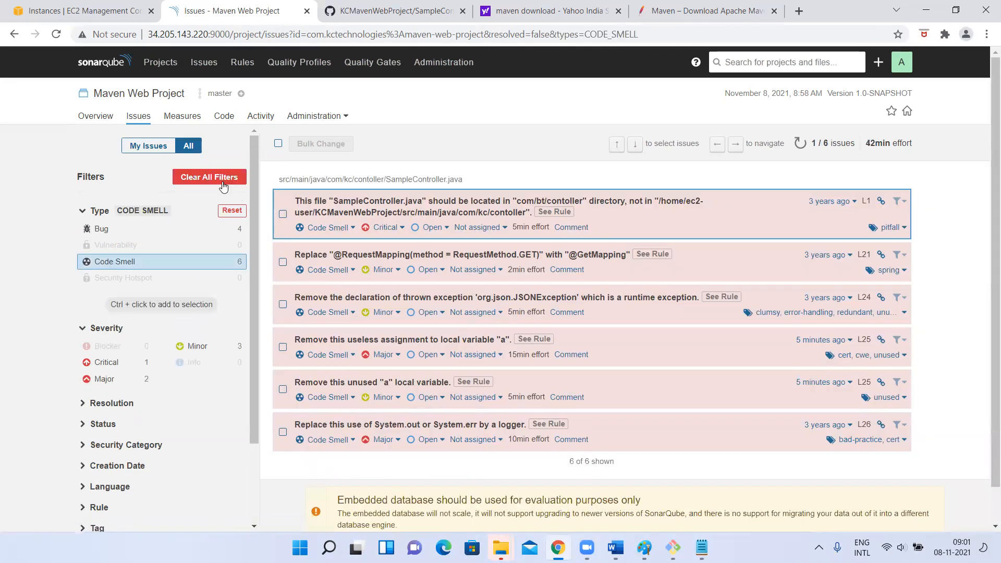
{"action": "left_click", "coordinate": [219, 180]}
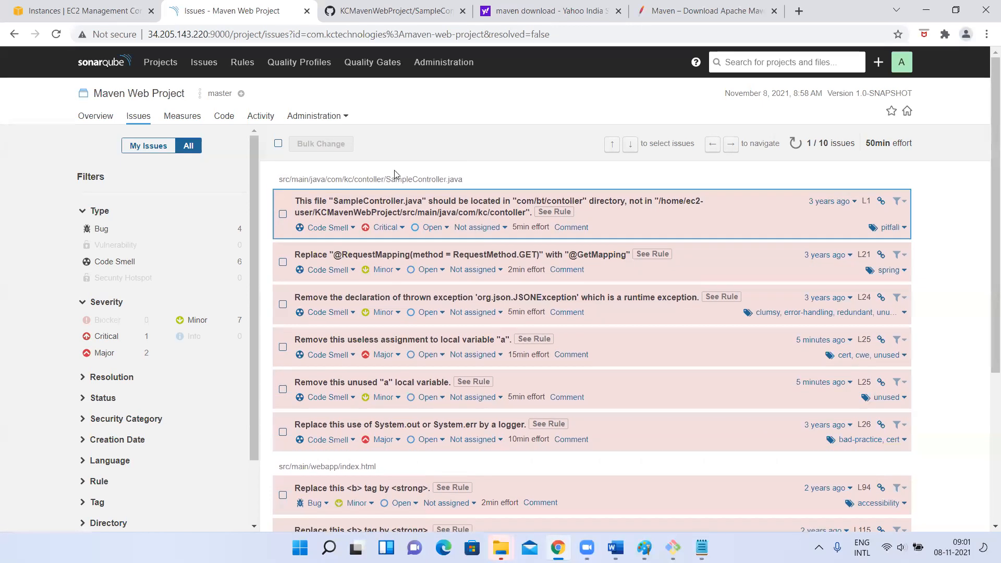
{"action": "scroll", "coordinate": [486, 323], "scroll_direction": "down", "scroll_amount": 4}
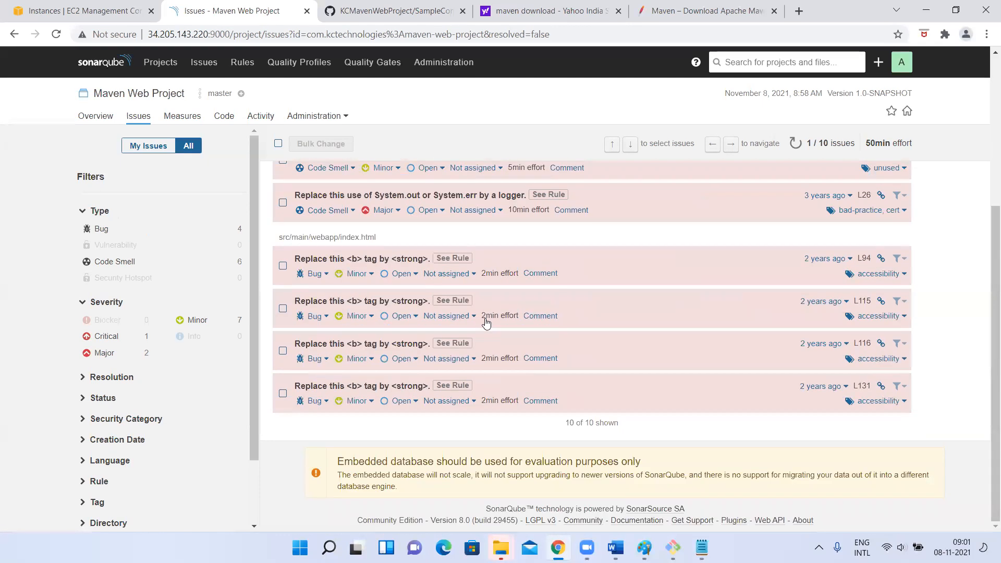
{"action": "scroll", "coordinate": [486, 324], "scroll_direction": "up", "scroll_amount": 4}
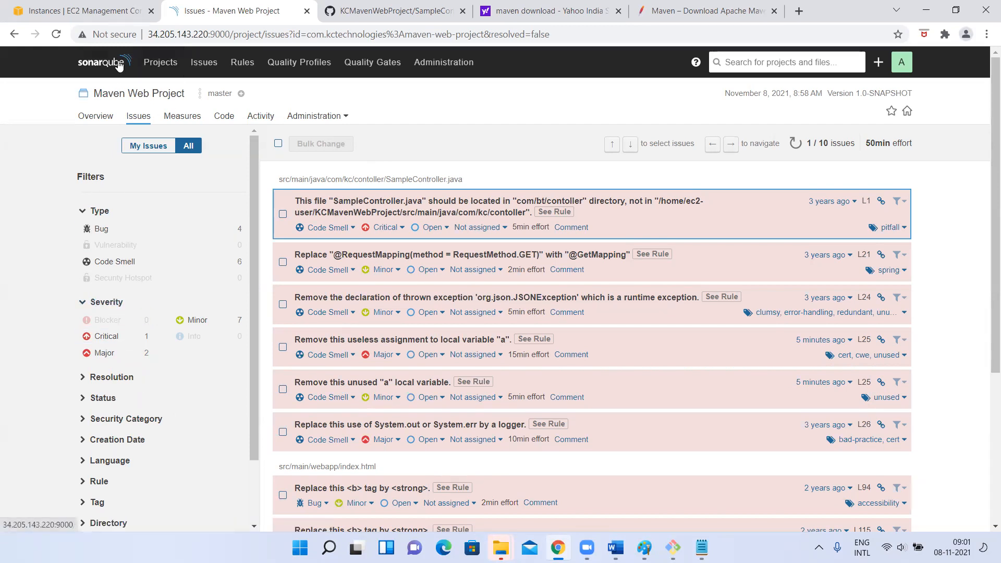
Return to the SonarQube home page, open Maven Web Project's quality gate overview and list its Vulnerability issues
{"action": "left_click", "coordinate": [103, 67]}
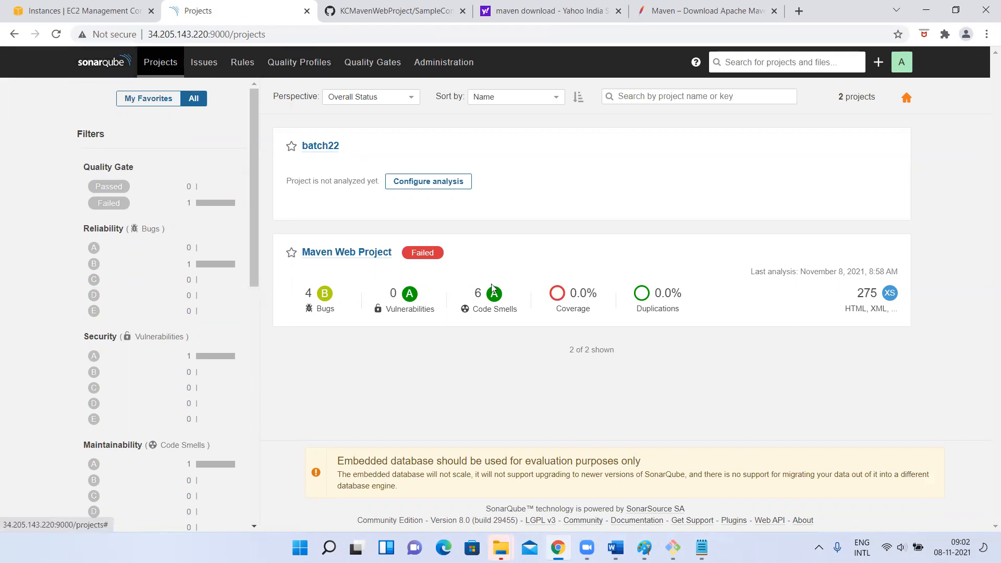
{"action": "left_click", "coordinate": [337, 254]}
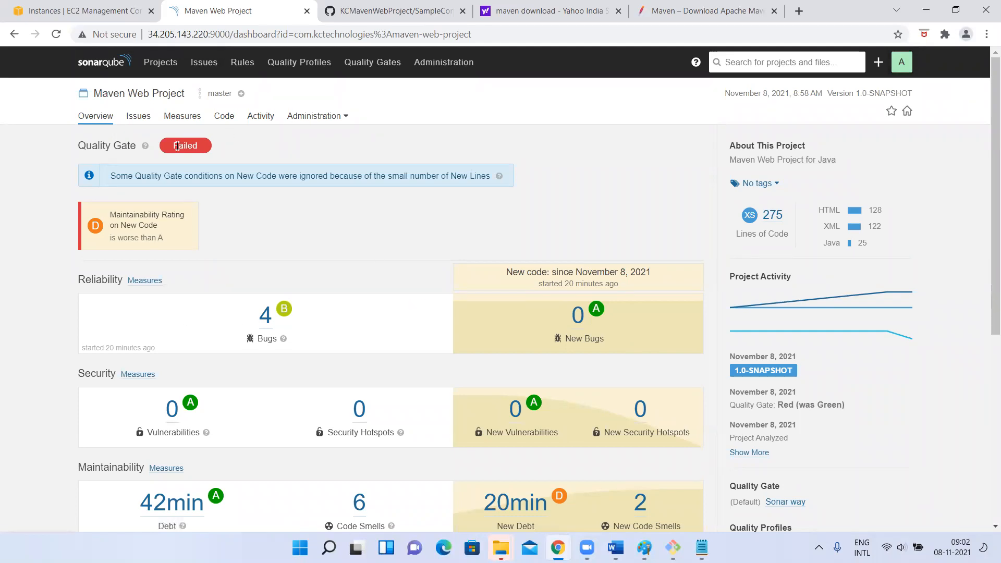
{"action": "mouse_move", "coordinate": [616, 547]}
{"action": "left_click", "coordinate": [170, 412]}
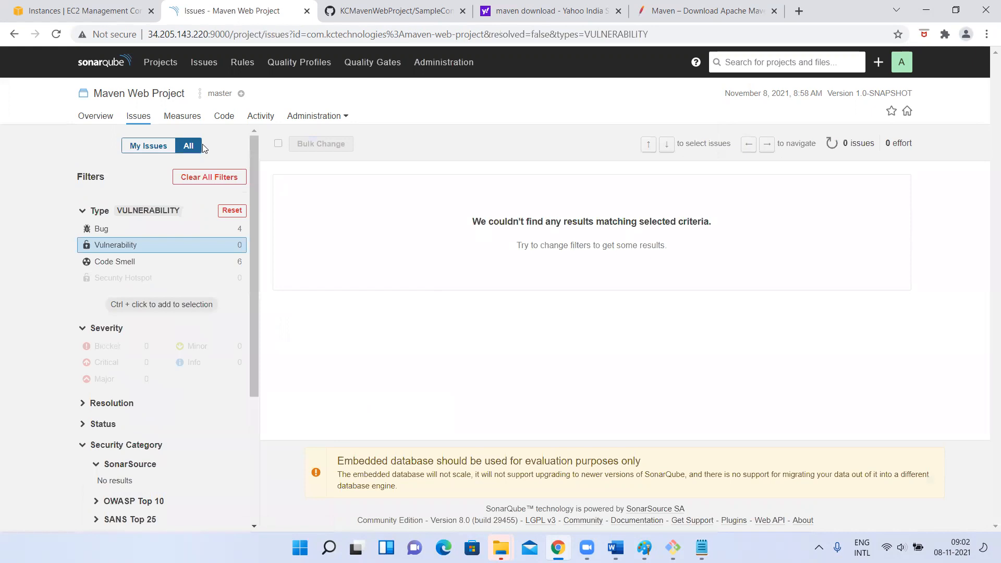
Reopen Maven Web Project's overview, examine its full activity history and return to the project list
{"action": "left_click", "coordinate": [161, 65]}
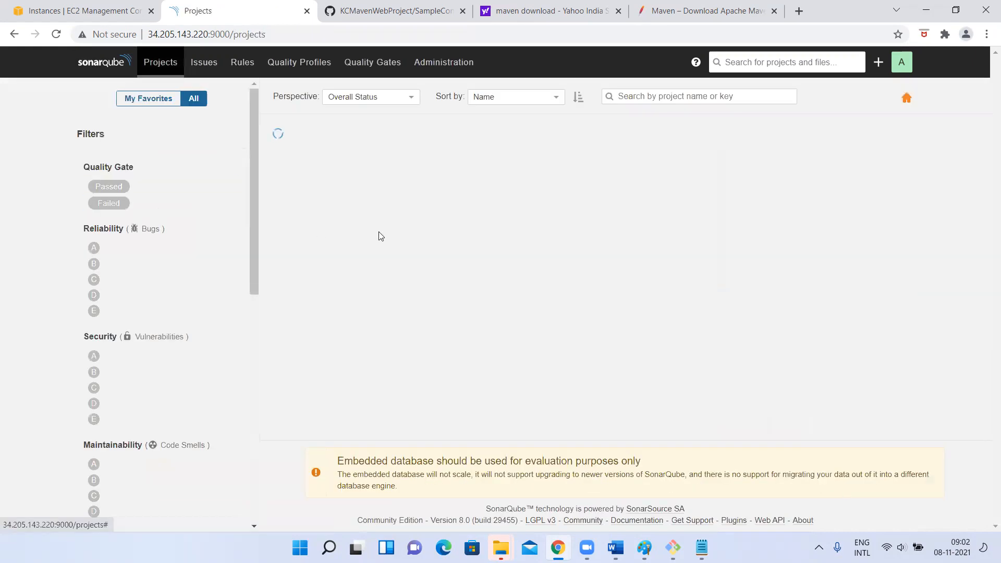
{"action": "right_click", "coordinate": [332, 251]}
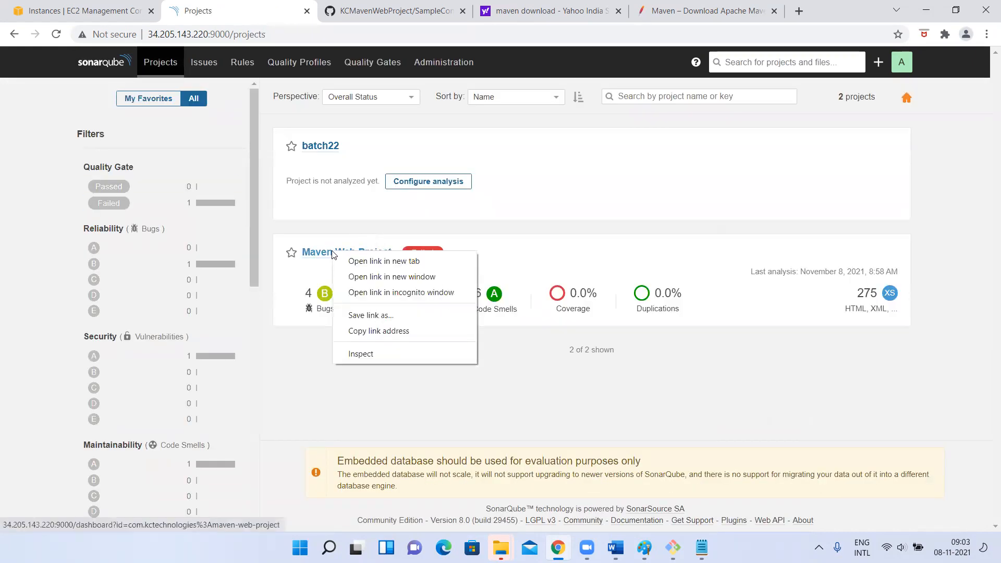
{"action": "left_click", "coordinate": [306, 255]}
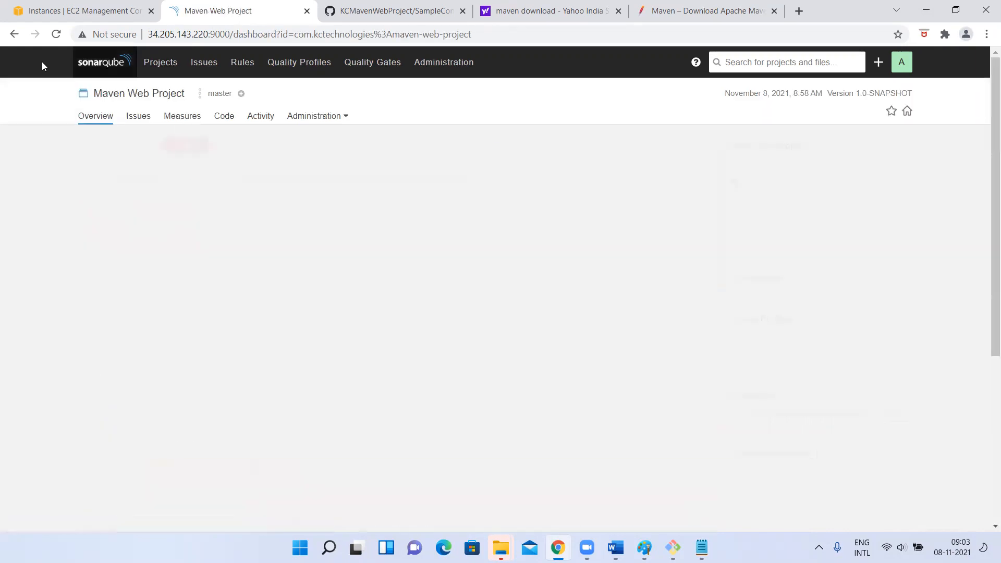
{"action": "left_click", "coordinate": [14, 34]}
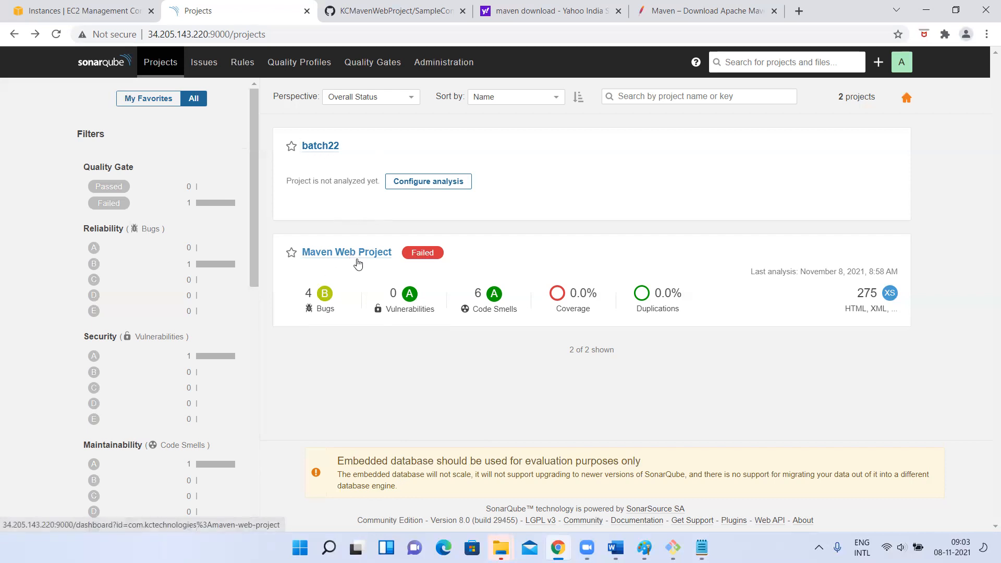
{"action": "left_click", "coordinate": [322, 257]}
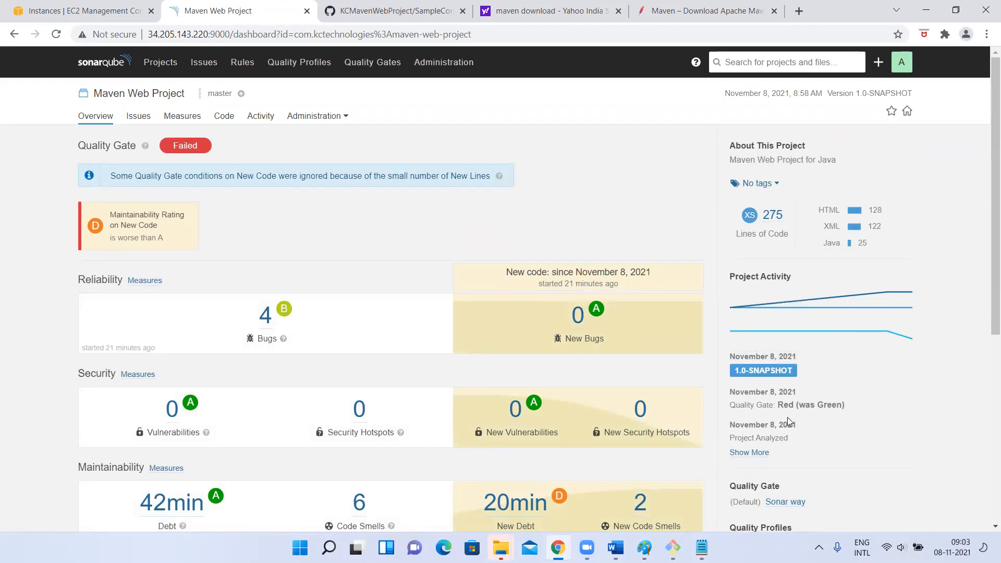
{"action": "left_click", "coordinate": [758, 455]}
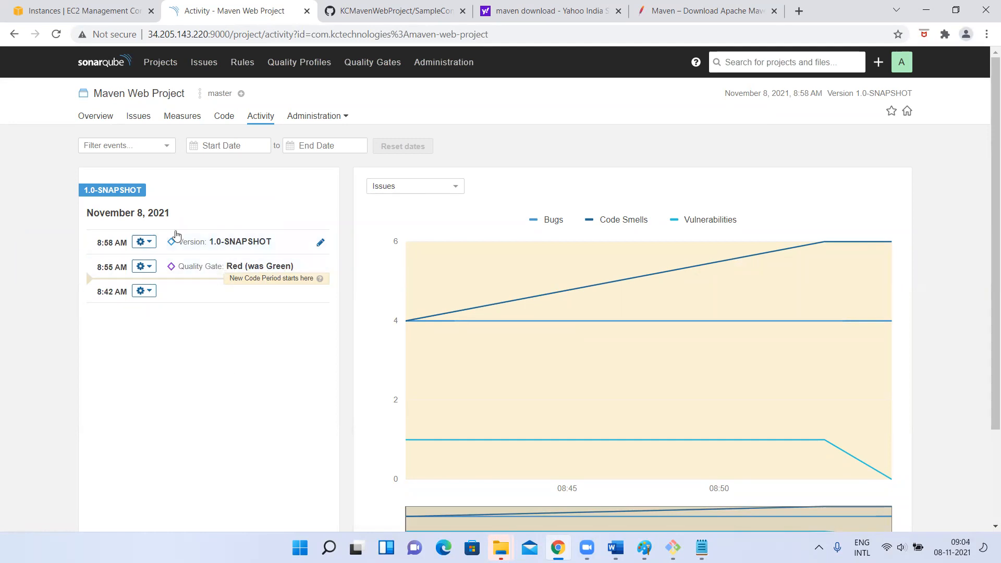
{"action": "left_click", "coordinate": [160, 63]}
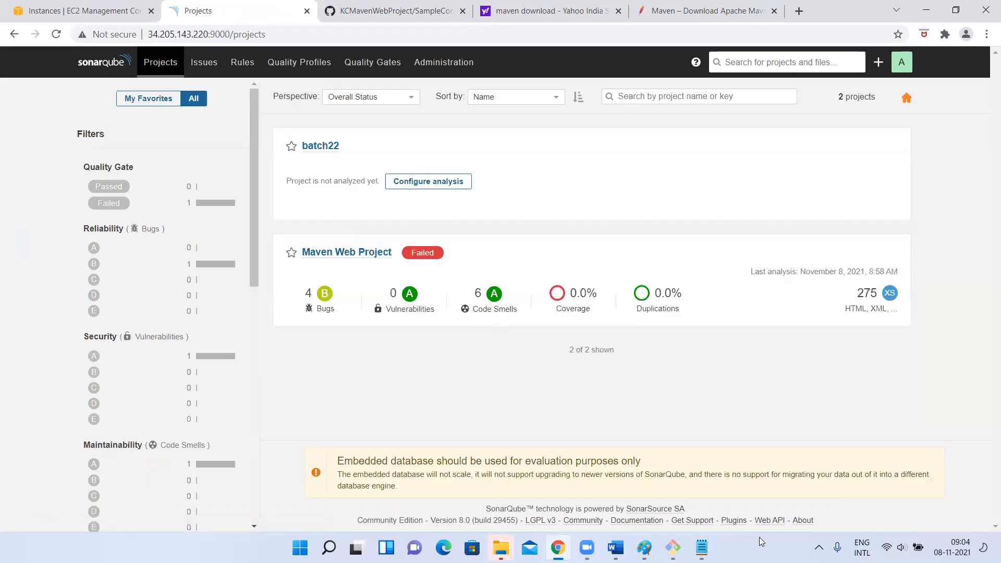
Switch to the EC2 terminal, clear it and open pom.xml in vi for inserting text
{"action": "left_click", "coordinate": [672, 548]}
{"action": "type", "text": "clear"}
{"action": "key", "text": "Return"}
{"action": "type", "text": "vi pom"}
{"action": "key", "text": "Tab"}
{"action": "key", "text": "i"}
Set the Maven project version in pom.xml to 1.1-SNAPSHOT, then save the file and quit vi
{"action": "key", "text": "Up"}
{"action": "key", "text": "Up"}
{"action": "key", "text": "Up"}
{"action": "key", "text": "Up"}
{"action": "key", "text": "Up"}
{"action": "key", "text": "Up"}
{"action": "key", "text": "Up"}
{"action": "key", "text": "Up"}
{"action": "key", "text": "Up"}
{"action": "key", "text": "Up"}
{"action": "key", "text": "Up"}
{"action": "key", "text": "Up"}
{"action": "key", "text": "Up"}
{"action": "key", "text": "Up"}
{"action": "key", "text": "Up"}
{"action": "key", "text": "Up"}
{"action": "key", "text": "Up"}
{"action": "key", "text": "Up"}
{"action": "key", "text": "Up"}
{"action": "key", "text": "Up"}
{"action": "key", "text": "Up"}
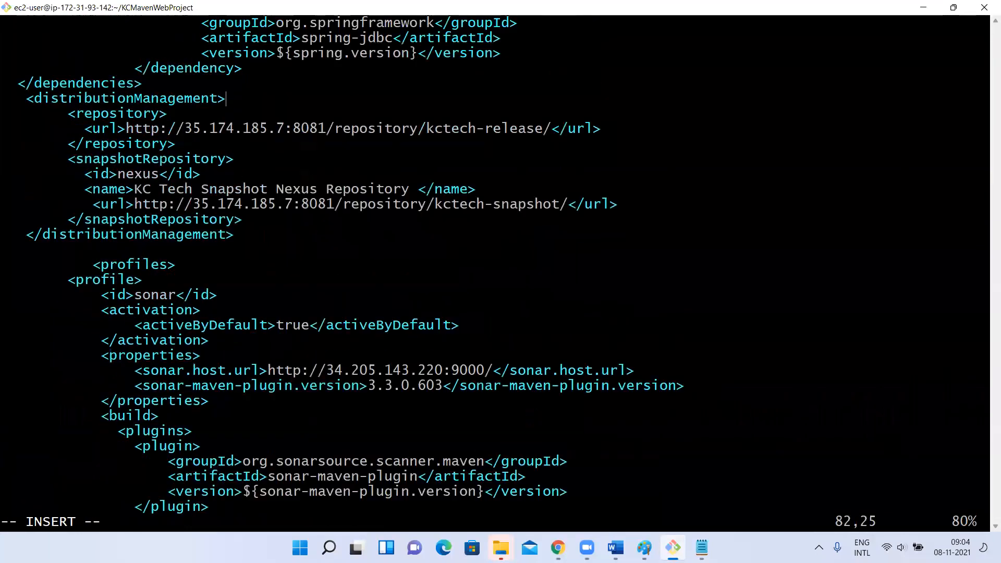
{"action": "key", "text": "Up"}
{"action": "key", "text": "Up"}
{"action": "key", "text": "Up"}
{"action": "key", "text": "Up"}
{"action": "key", "text": "Up"}
{"action": "key", "text": "Up"}
{"action": "key", "text": "Up"}
{"action": "key", "text": "Up"}
{"action": "key", "text": "Up"}
{"action": "key", "text": "Up"}
{"action": "key", "text": "Up"}
{"action": "key", "text": "Up"}
{"action": "key", "text": "Up"}
{"action": "key", "text": "Up"}
{"action": "key", "text": "Up"}
{"action": "key", "text": "Up"}
{"action": "key", "text": "Up"}
{"action": "key", "text": "Up"}
{"action": "key", "text": "Up"}
{"action": "key", "text": "Up"}
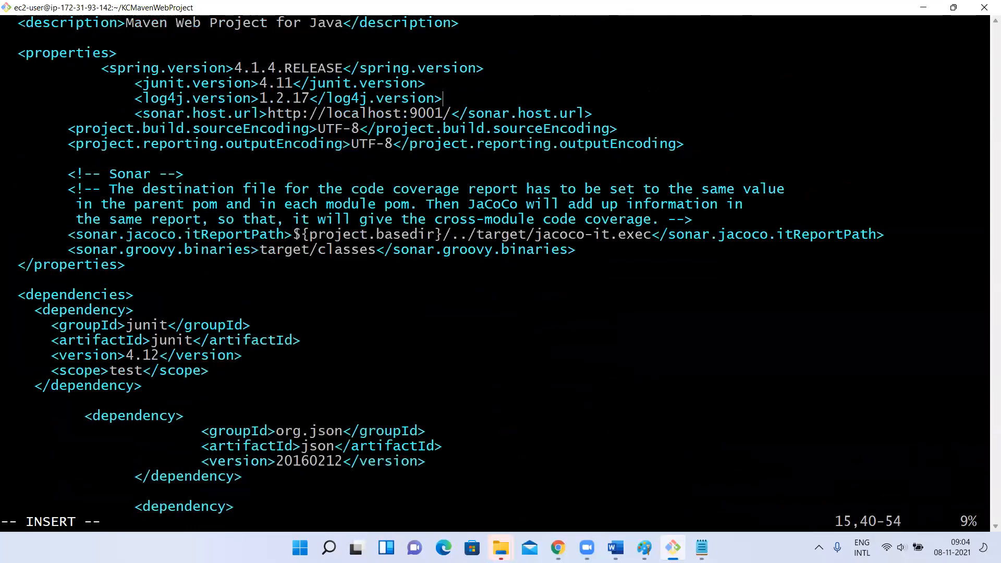
{"action": "key", "text": "Down"}
{"action": "key", "text": "Down"}
{"action": "key", "text": "Down"}
{"action": "key", "text": "Down"}
{"action": "key", "text": "Down"}
{"action": "key", "text": "Down"}
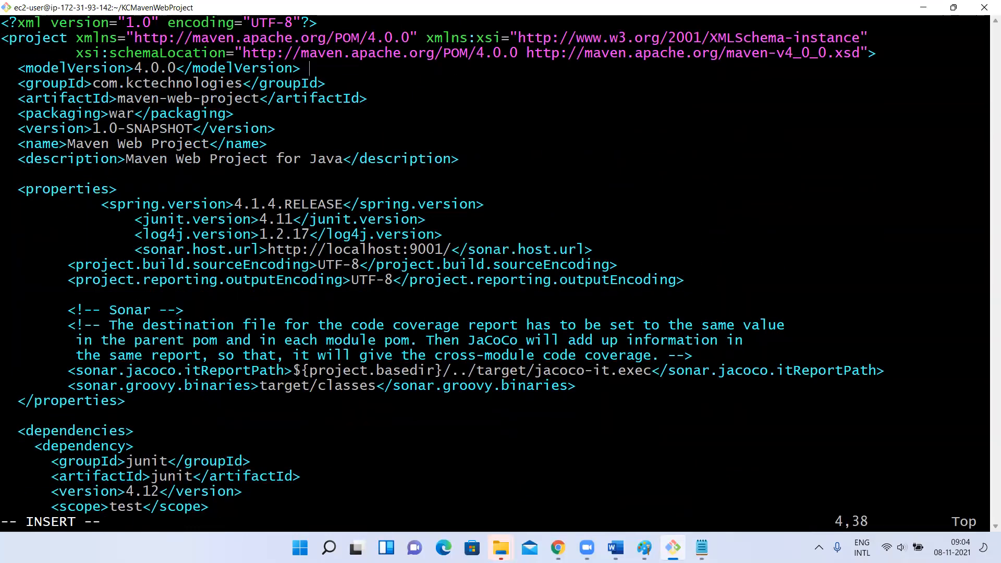
{"action": "key", "text": "Down"}
{"action": "key", "text": "Left"}
{"action": "key", "text": "Left"}
{"action": "key", "text": "Left"}
{"action": "key", "text": "Left"}
{"action": "key", "text": "Left"}
{"action": "key", "text": "Left"}
{"action": "key", "text": "Left"}
{"action": "key", "text": "Left"}
{"action": "key", "text": "Left"}
{"action": "key", "text": "Left"}
{"action": "key", "text": "Left"}
{"action": "key", "text": "Left"}
{"action": "key", "text": "Left"}
{"action": "key", "text": "Left"}
{"action": "key", "text": "Left"}
{"action": "key", "text": "BackSpace"}
{"action": "type", "text": "1"}
{"action": "key", "text": "Escape"}
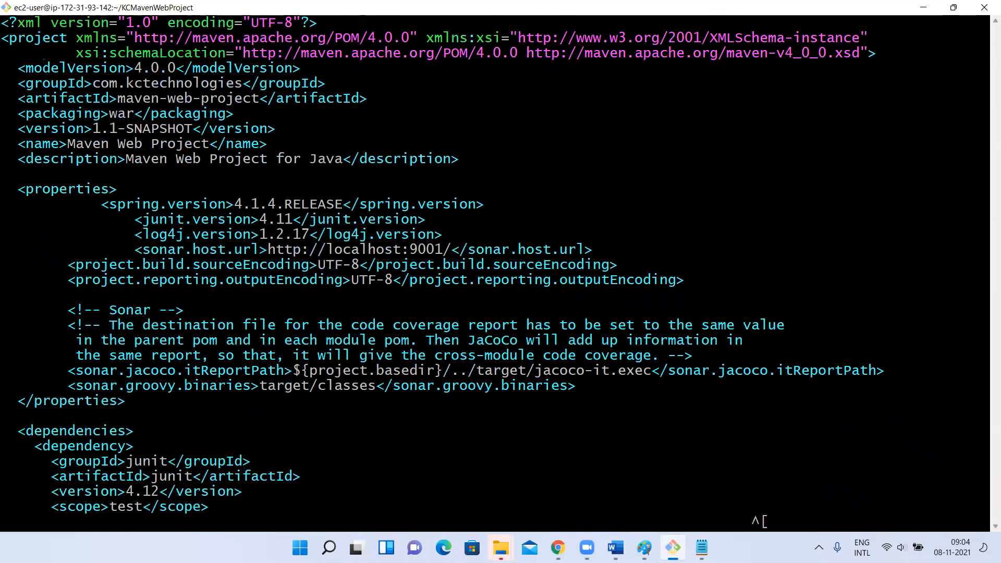
{"action": "type", "text": ":wq"}
{"action": "key", "text": "Return"}
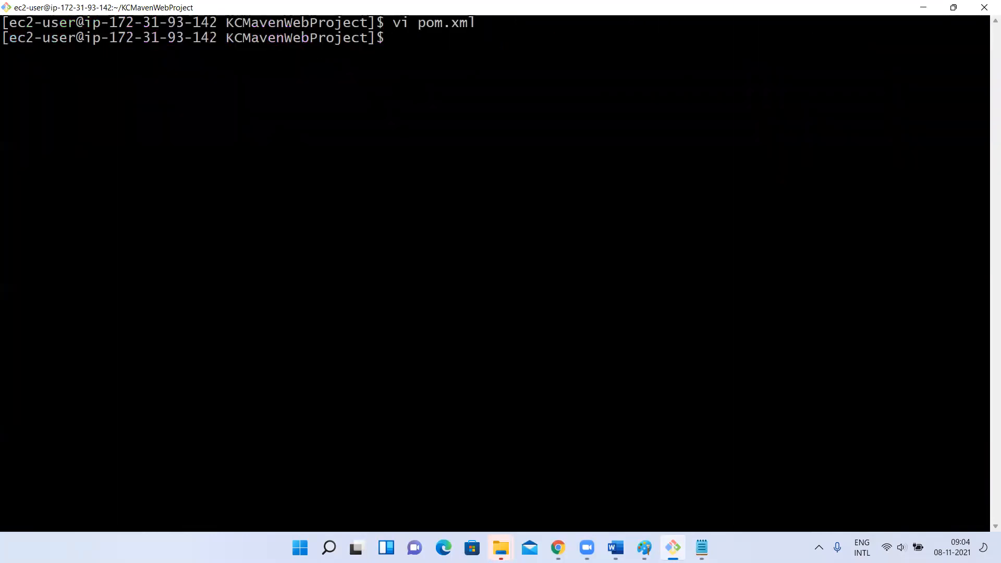
Rerun the earlier Maven build with SonarQube analysis in the KCMavenWebProject directory
{"action": "key", "text": "Up"}
{"action": "key", "text": "Up"}
{"action": "key", "text": "Up"}
{"action": "key", "text": "Return"}
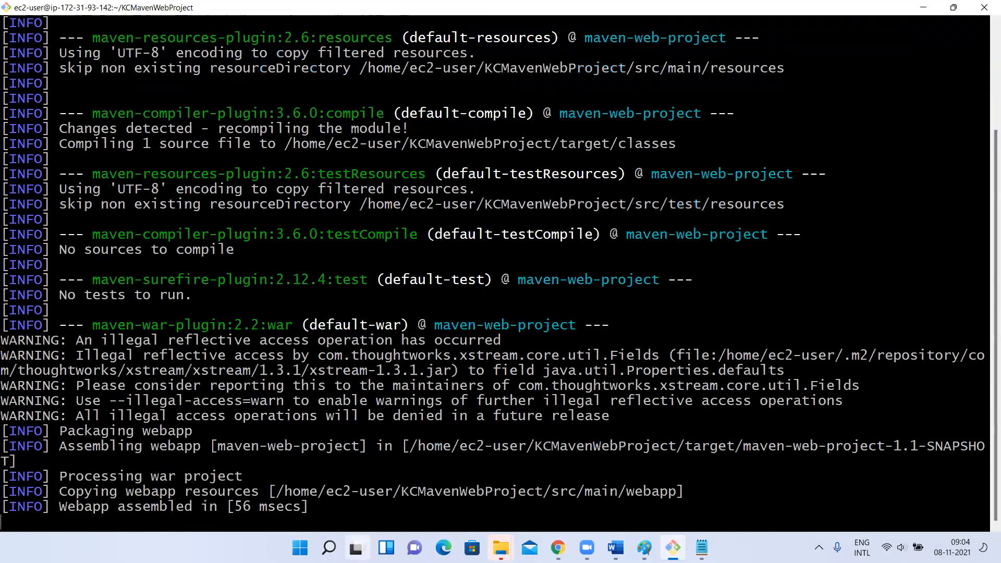
{"action": "mouse_move", "coordinate": [356, 548]}
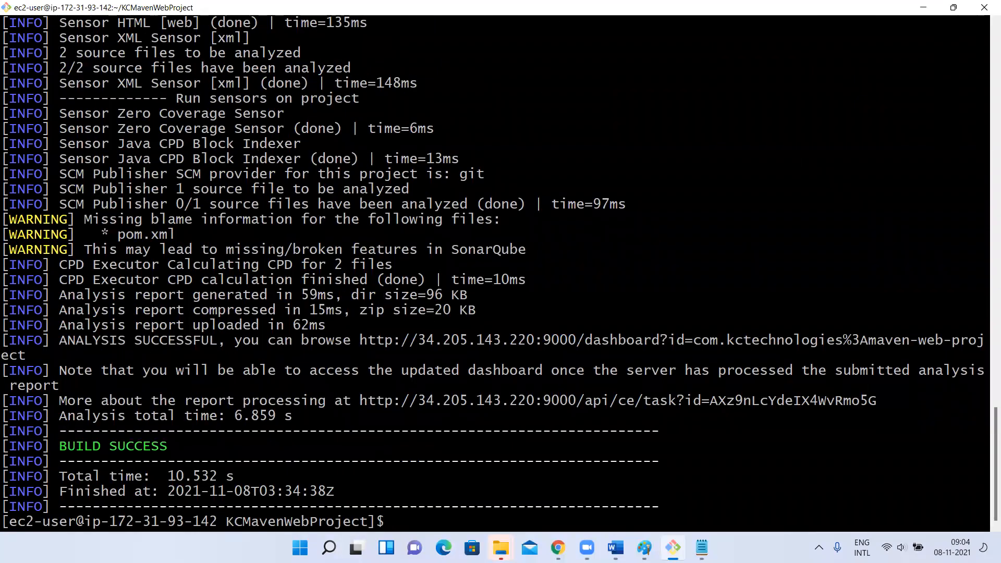
Switch to SonarQube in the browser, refresh the project list and open Maven Web Project's full activity history from its overview
{"action": "key", "text": "alt+Tab"}
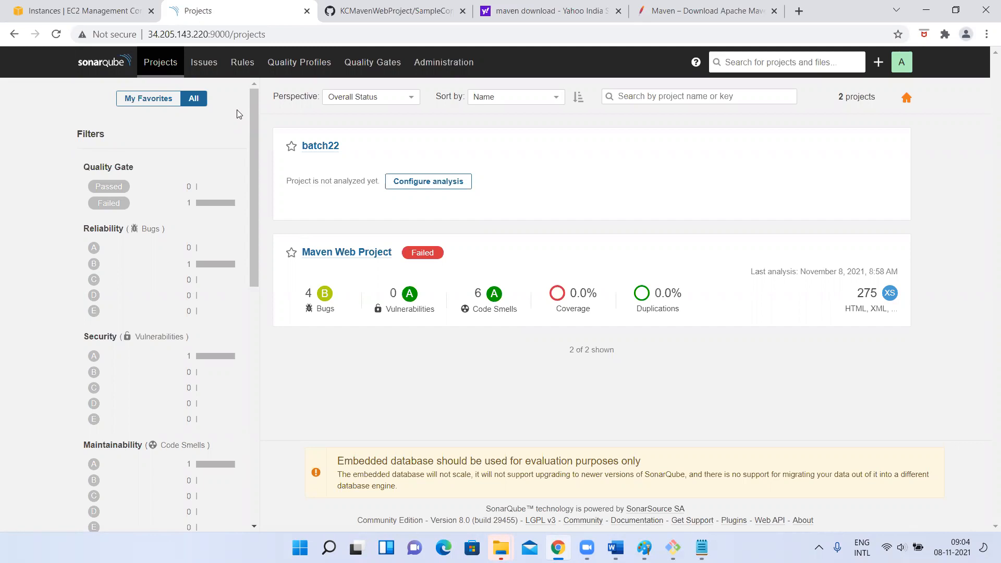
{"action": "left_click", "coordinate": [151, 62]}
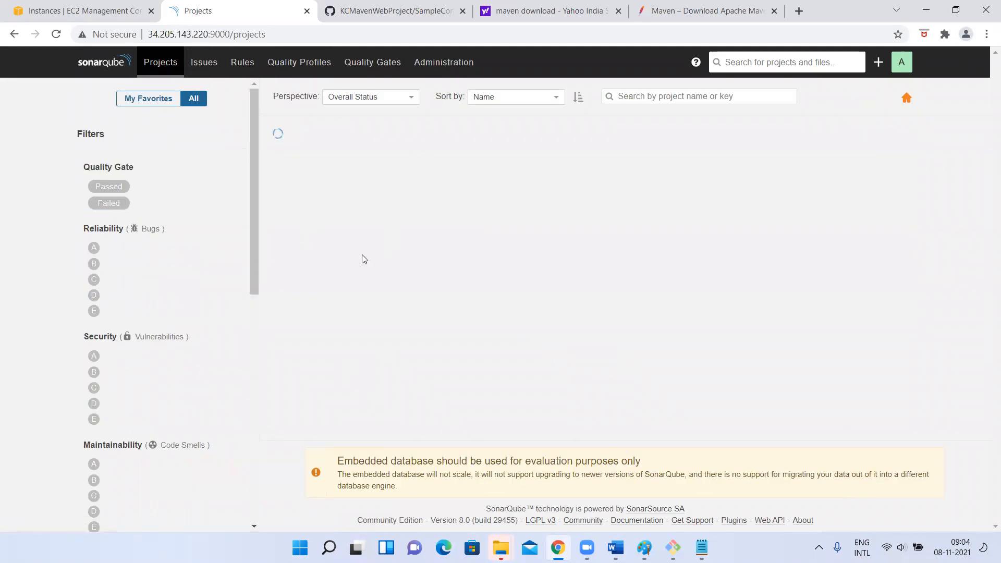
{"action": "left_click", "coordinate": [355, 255]}
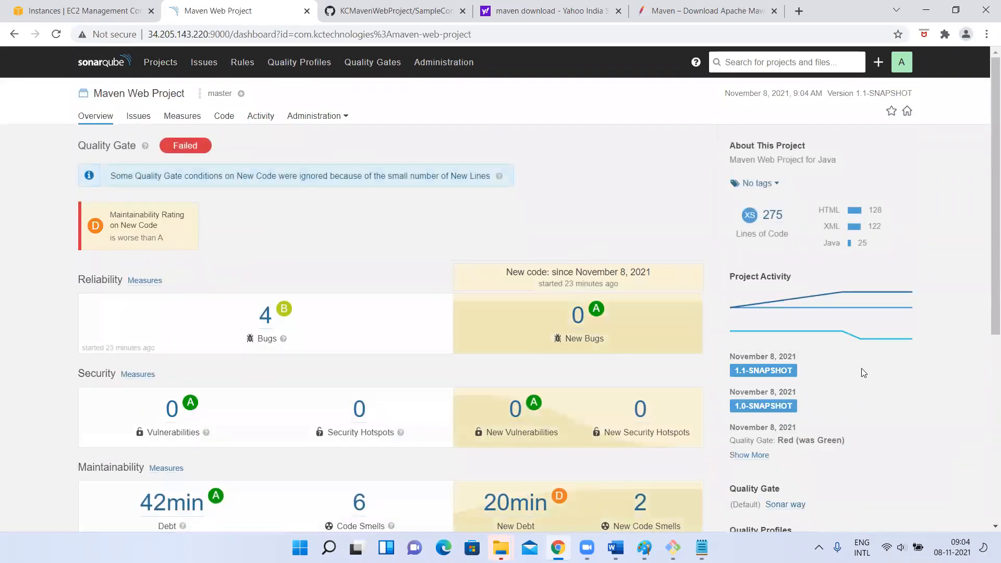
{"action": "scroll", "coordinate": [862, 369], "scroll_direction": "down", "scroll_amount": 2}
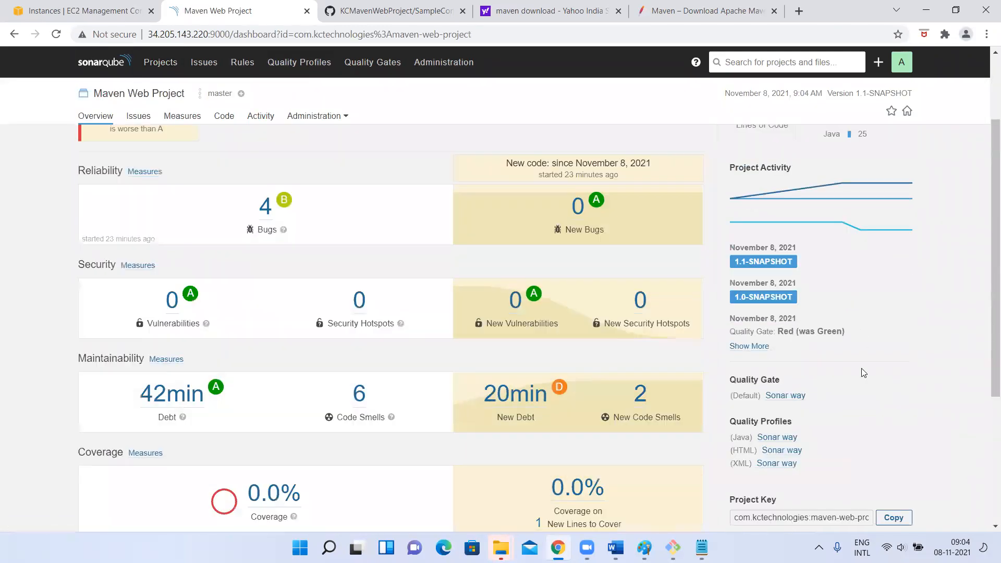
{"action": "left_click", "coordinate": [751, 347]}
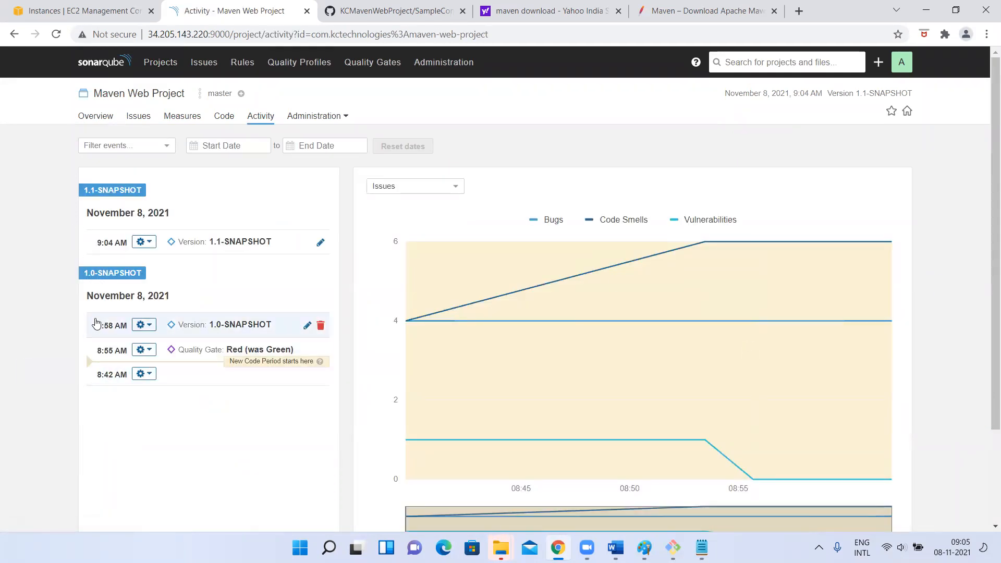
Inspect the 8:42 AM and 8:55 AM analyses in the activity history, including the start date calendar and the issues graph
{"action": "left_click", "coordinate": [176, 377]}
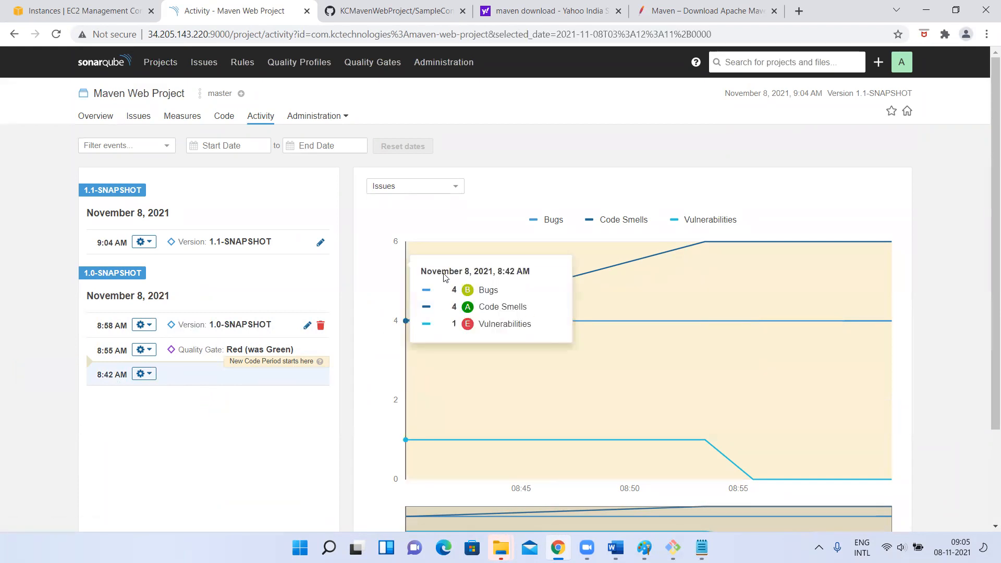
{"action": "left_click", "coordinate": [189, 356]}
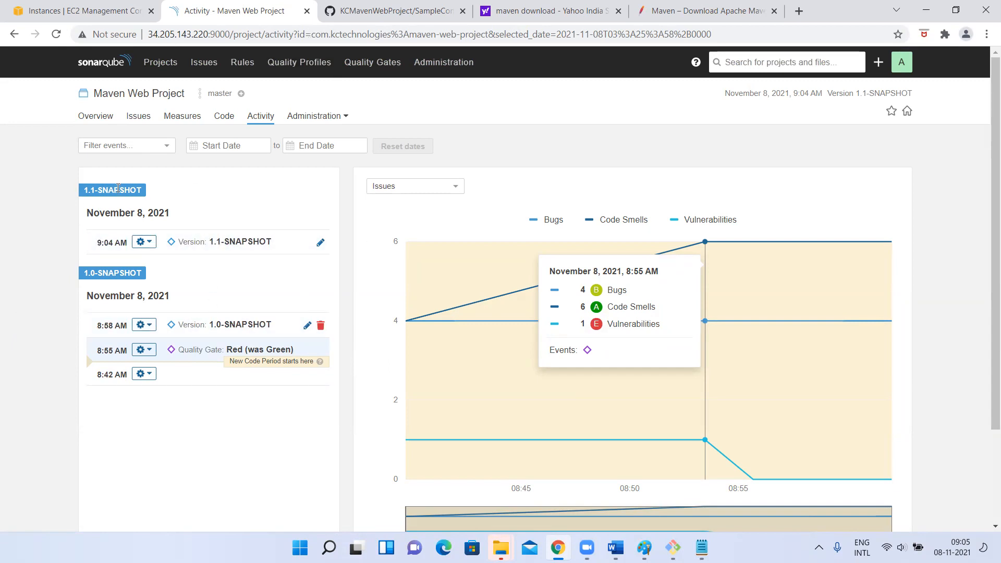
{"action": "left_click", "coordinate": [224, 150]}
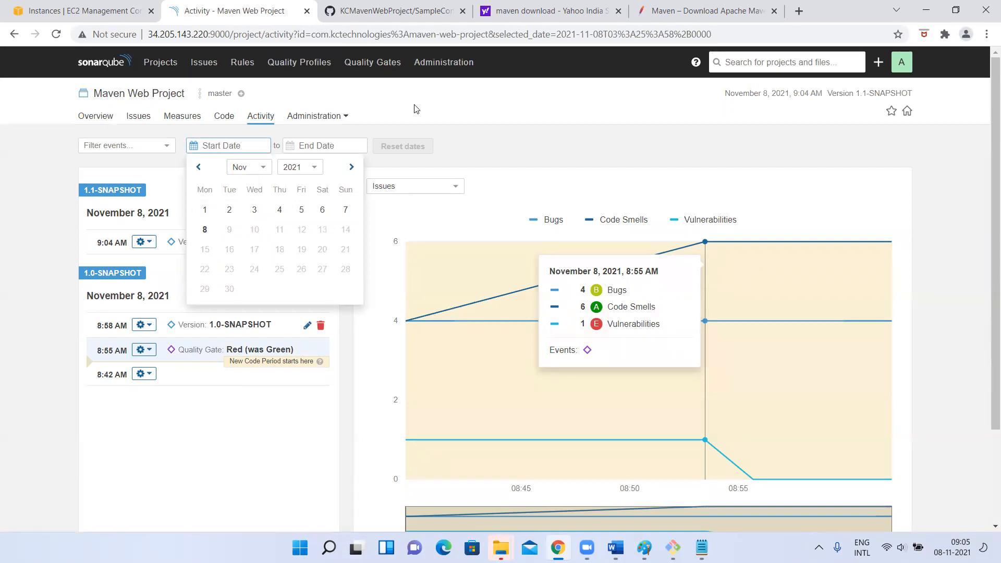
{"action": "left_click", "coordinate": [1, 181]}
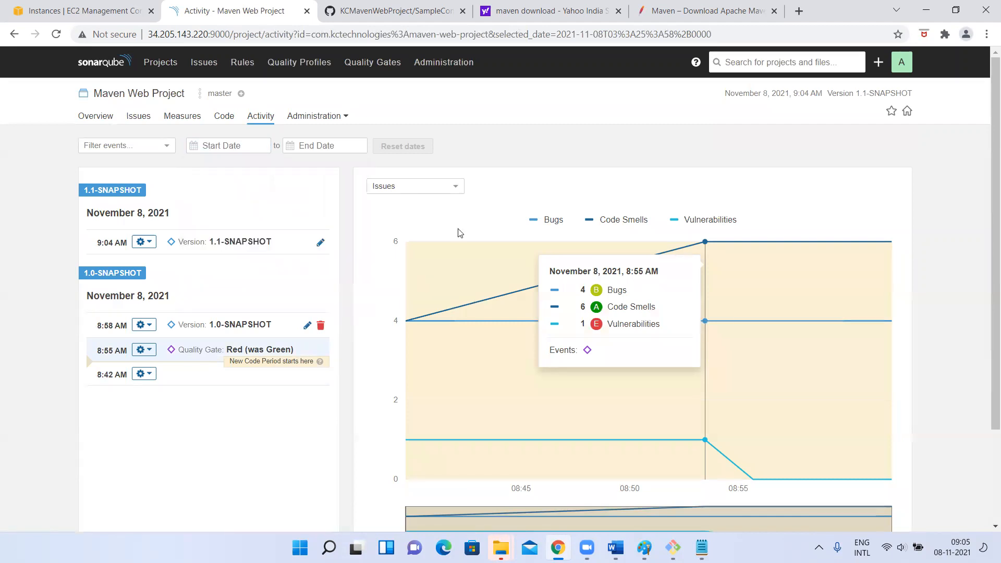
{"action": "scroll", "coordinate": [554, 373], "scroll_direction": "down", "scroll_amount": 1}
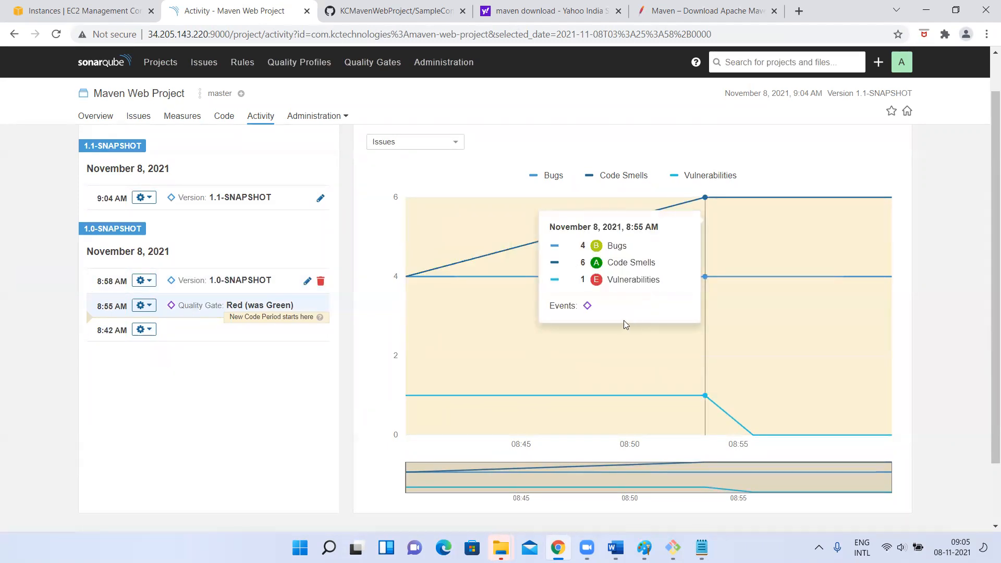
{"action": "scroll", "coordinate": [164, 211], "scroll_direction": "up", "scroll_amount": 1}
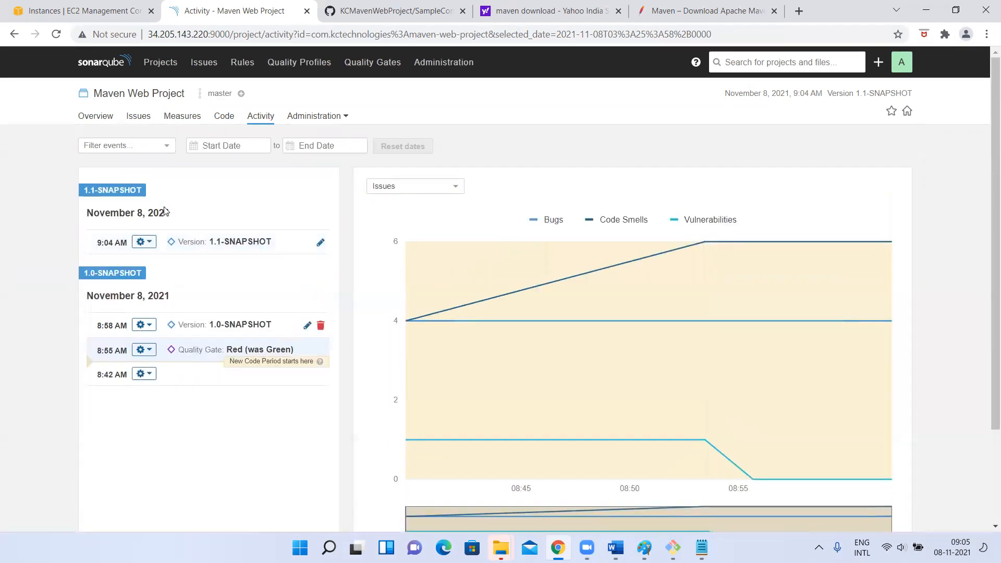
Leave the activity history and return to the refreshed list of all projects
{"action": "left_click", "coordinate": [95, 120]}
{"action": "left_click", "coordinate": [155, 72]}
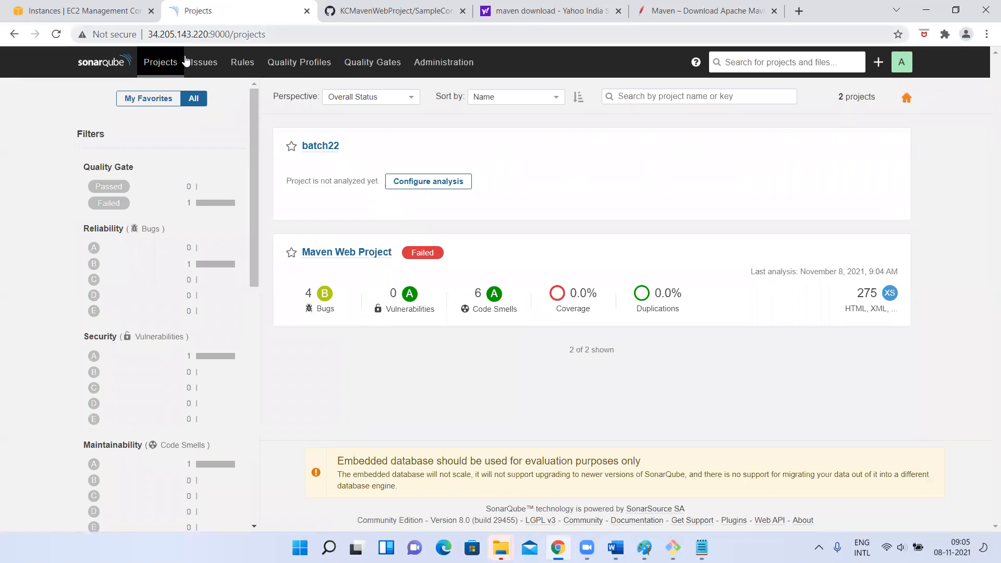
{"action": "left_click", "coordinate": [158, 65]}
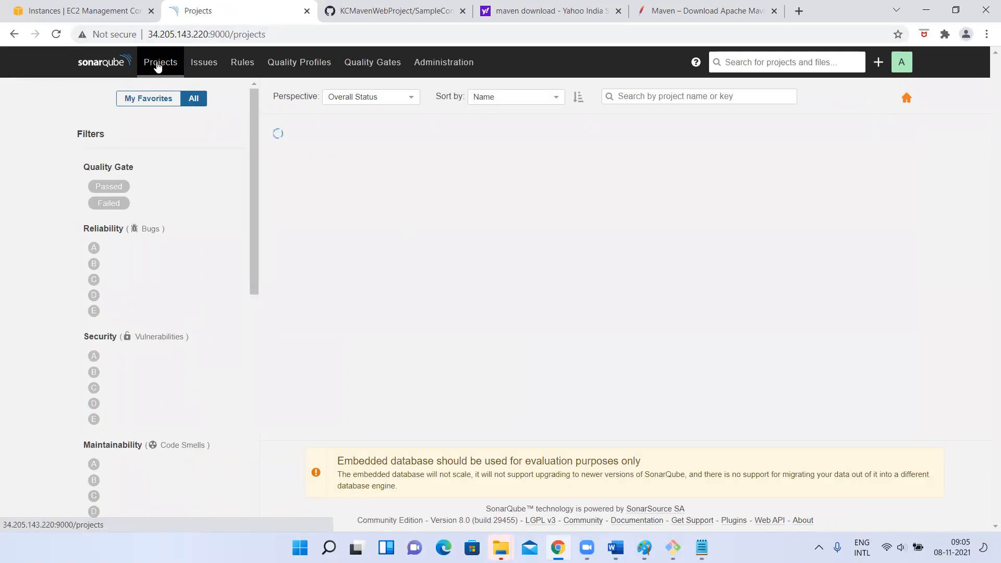
{"action": "right_click", "coordinate": [94, 61]}
{"action": "left_click", "coordinate": [70, 62]}
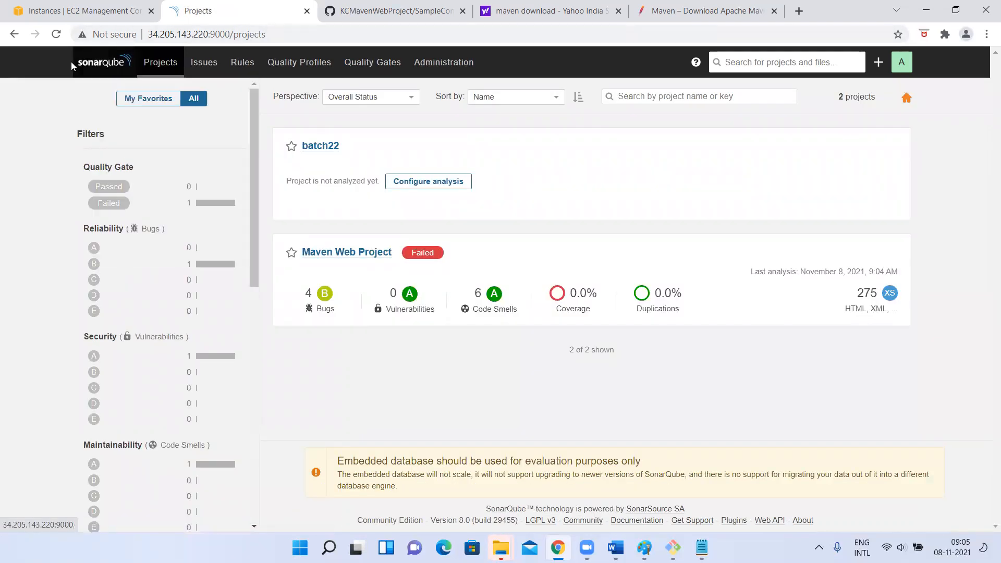
{"action": "left_click", "coordinate": [107, 63]}
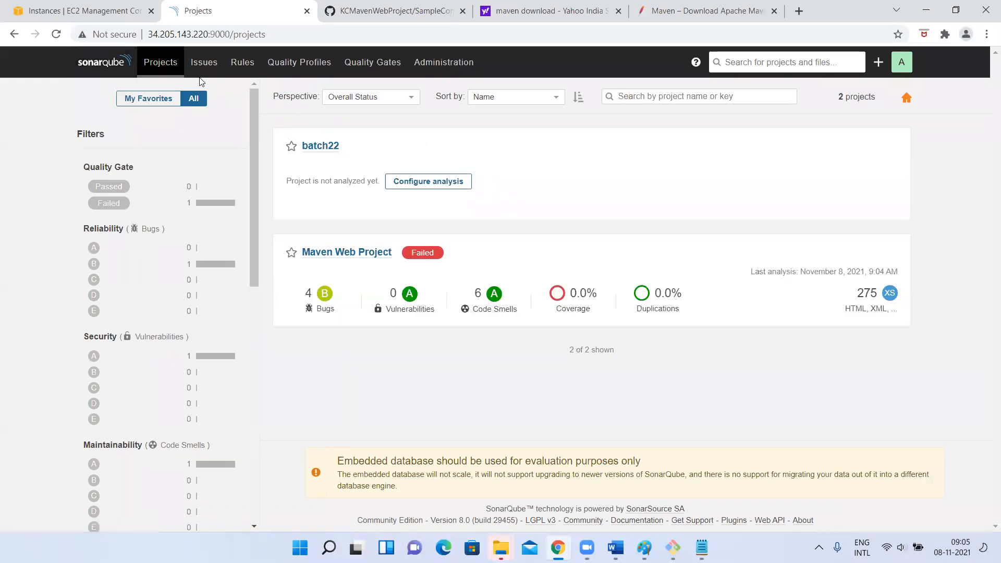
{"action": "left_click", "coordinate": [163, 65]}
Open the issues list covering all projects and read through its open issues from first to last
{"action": "left_click", "coordinate": [208, 66]}
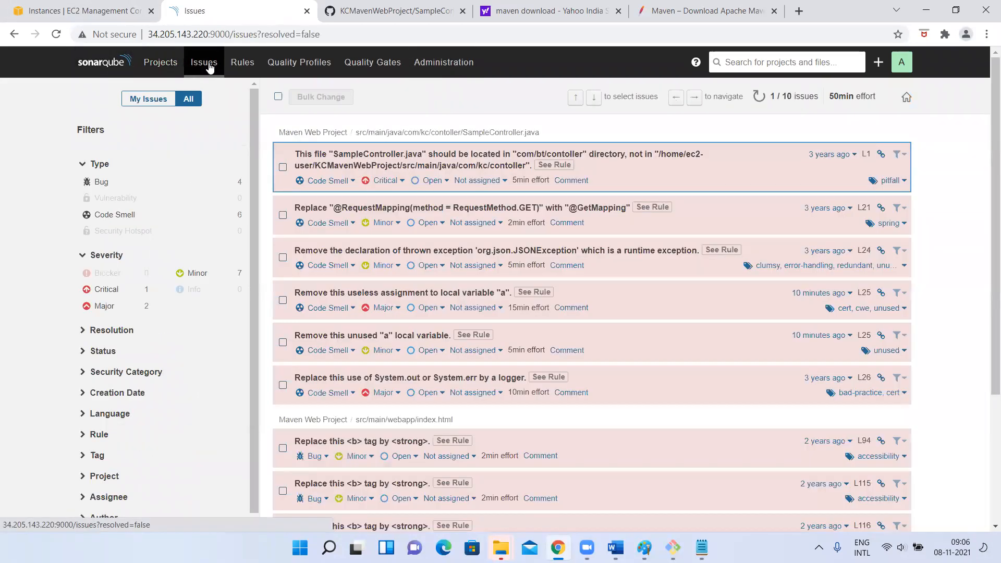
{"action": "scroll", "coordinate": [329, 251], "scroll_direction": "down", "scroll_amount": 1}
{"action": "scroll", "coordinate": [329, 251], "scroll_direction": "up", "scroll_amount": 1}
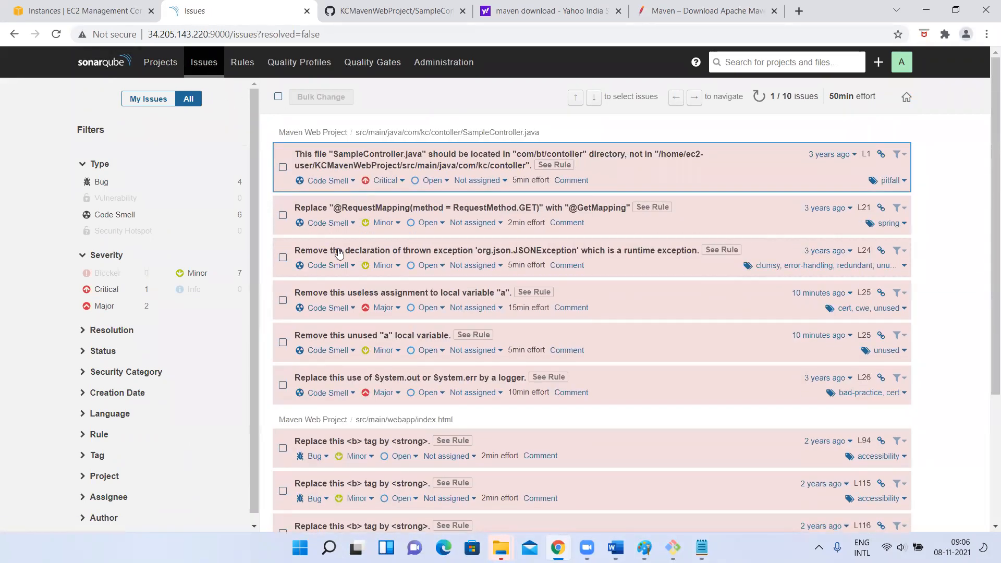
{"action": "scroll", "coordinate": [372, 357], "scroll_direction": "down", "scroll_amount": 3}
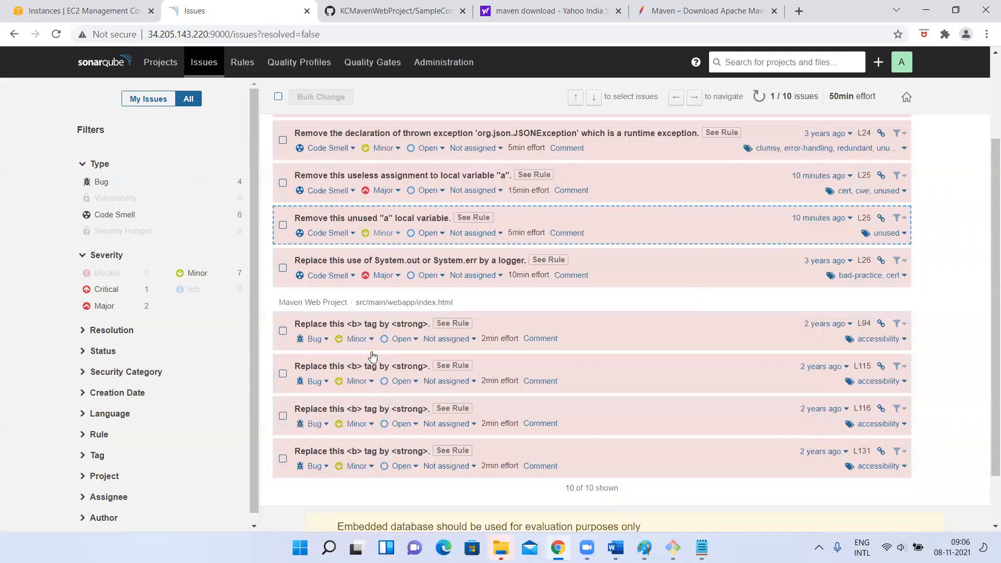
{"action": "scroll", "coordinate": [372, 356], "scroll_direction": "up", "scroll_amount": 3}
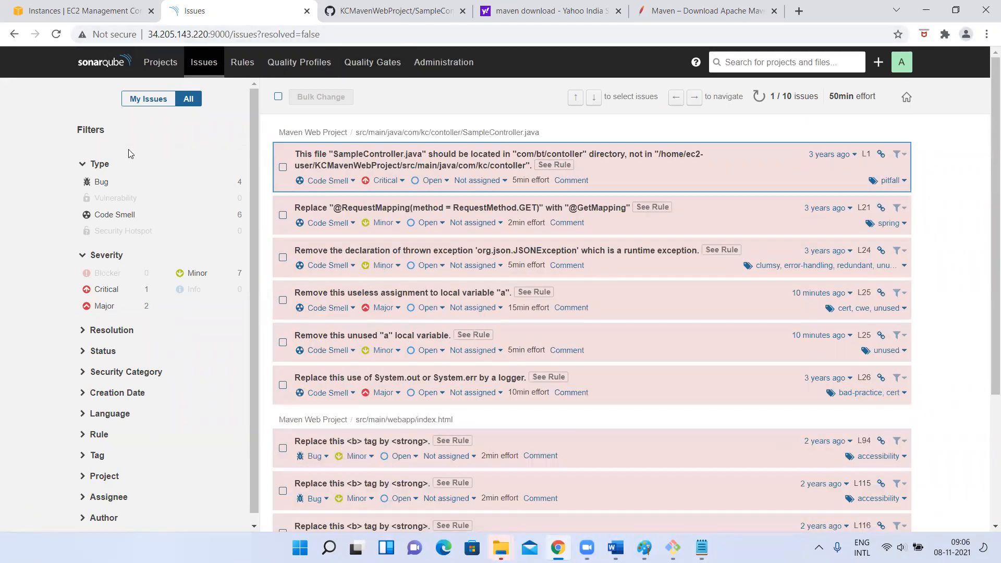
Reopen Maven Web Project's overview from the project list and show its unresolved vulnerabilities
{"action": "left_click", "coordinate": [161, 65]}
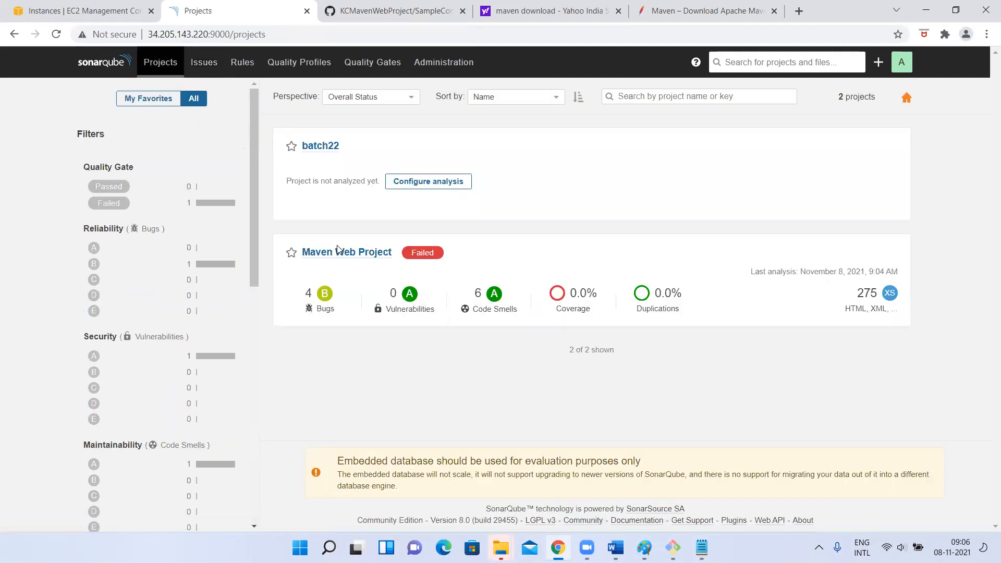
{"action": "left_click", "coordinate": [337, 251]}
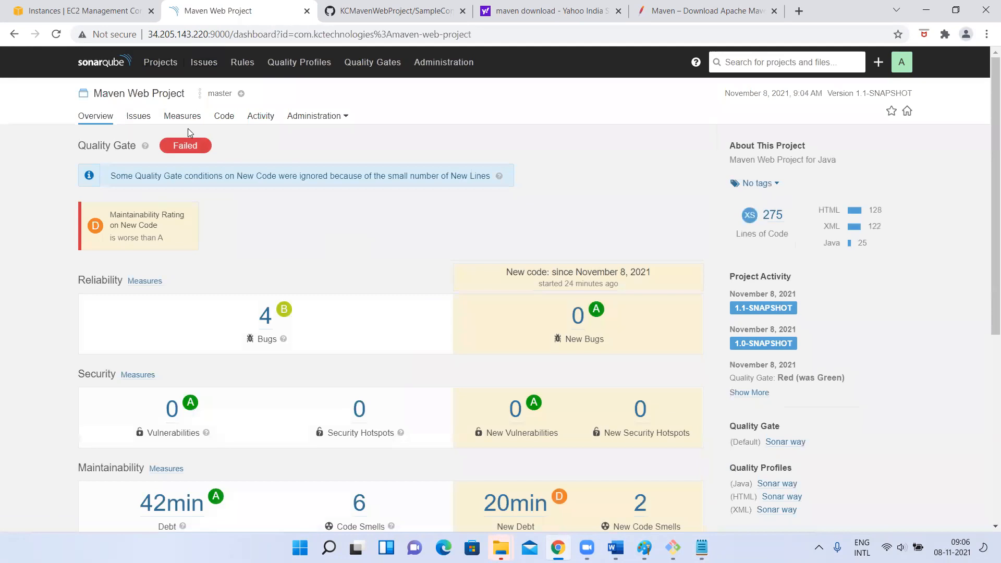
{"action": "left_click", "coordinate": [175, 408]}
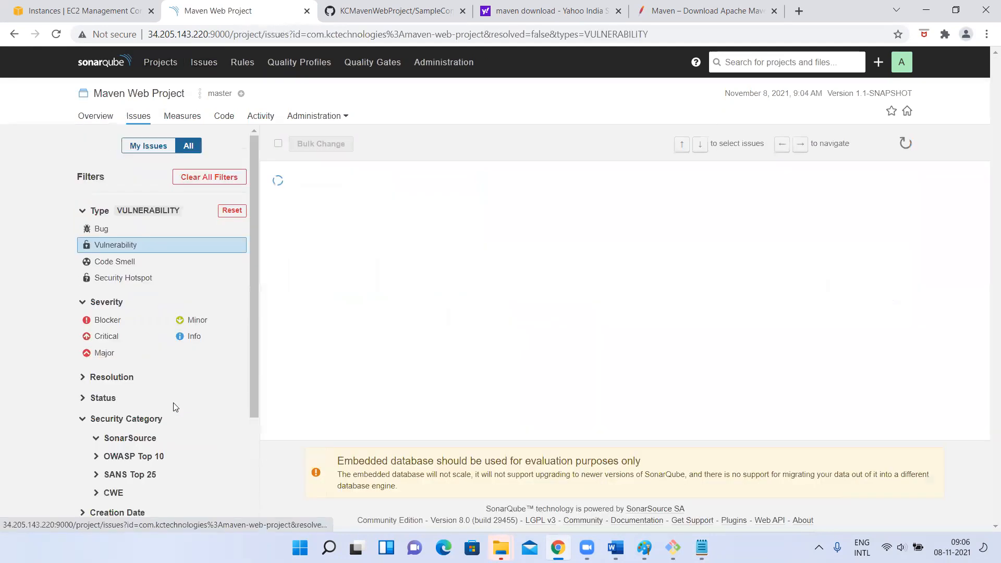
Return to the issues list covering all projects, then collapse and re-expand its Type filter
{"action": "left_click", "coordinate": [204, 62]}
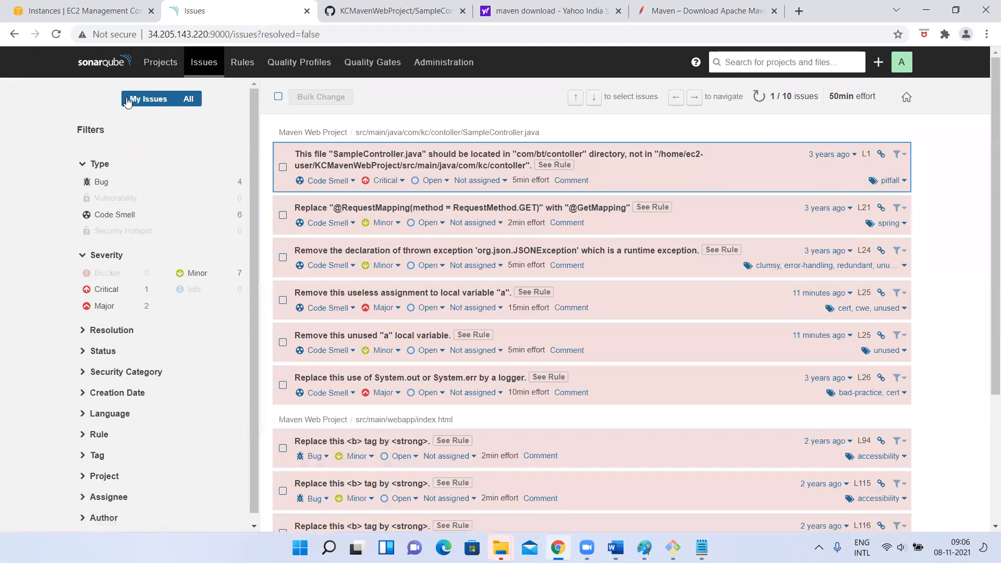
{"action": "left_click", "coordinate": [86, 168]}
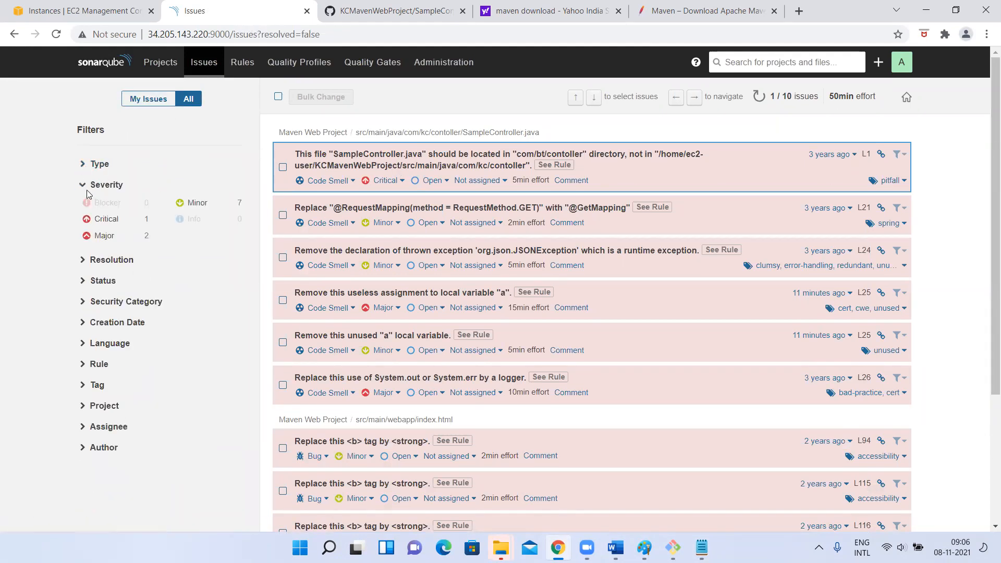
{"action": "left_click", "coordinate": [85, 165]}
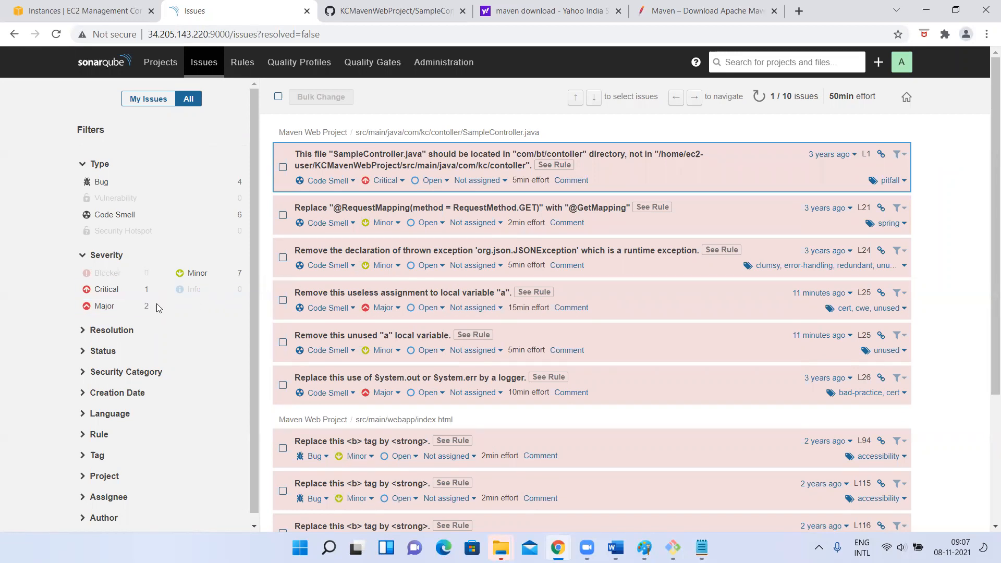
Expand the Resolution and Status filters of the issues list and examine their options
{"action": "scroll", "coordinate": [114, 363], "scroll_direction": "down", "scroll_amount": 1}
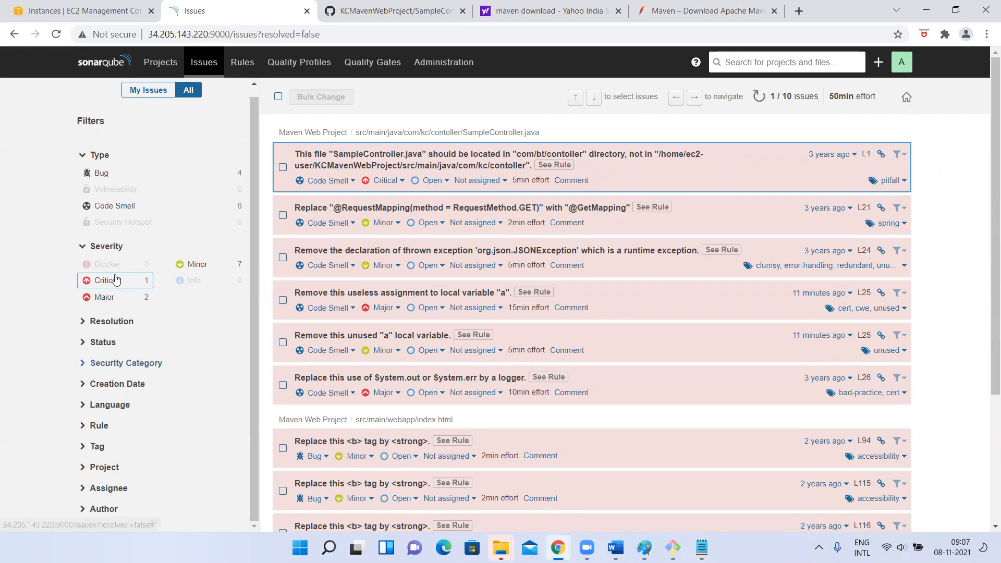
{"action": "left_click", "coordinate": [85, 327]}
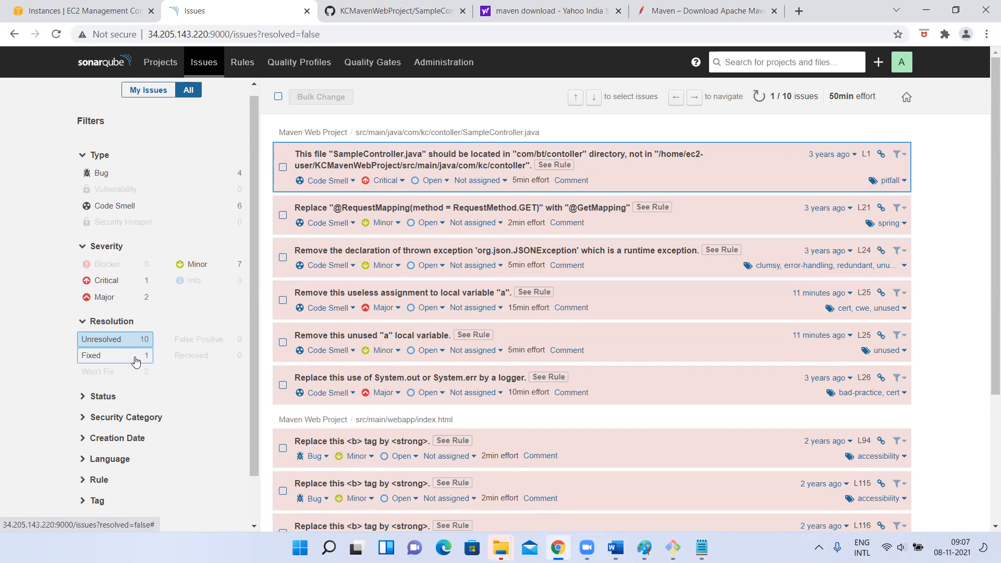
{"action": "scroll", "coordinate": [107, 404], "scroll_direction": "down", "scroll_amount": 2}
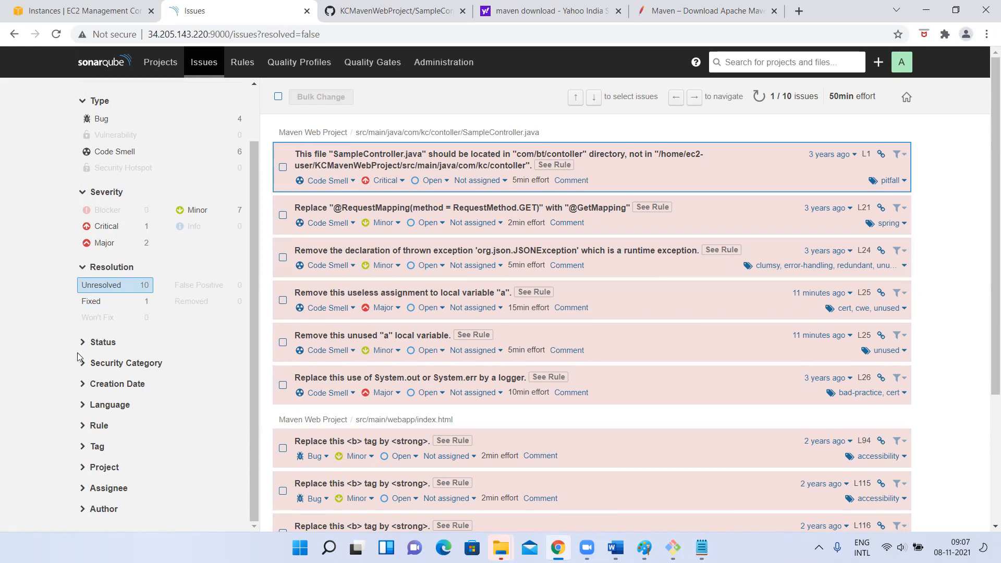
{"action": "left_click", "coordinate": [101, 343]}
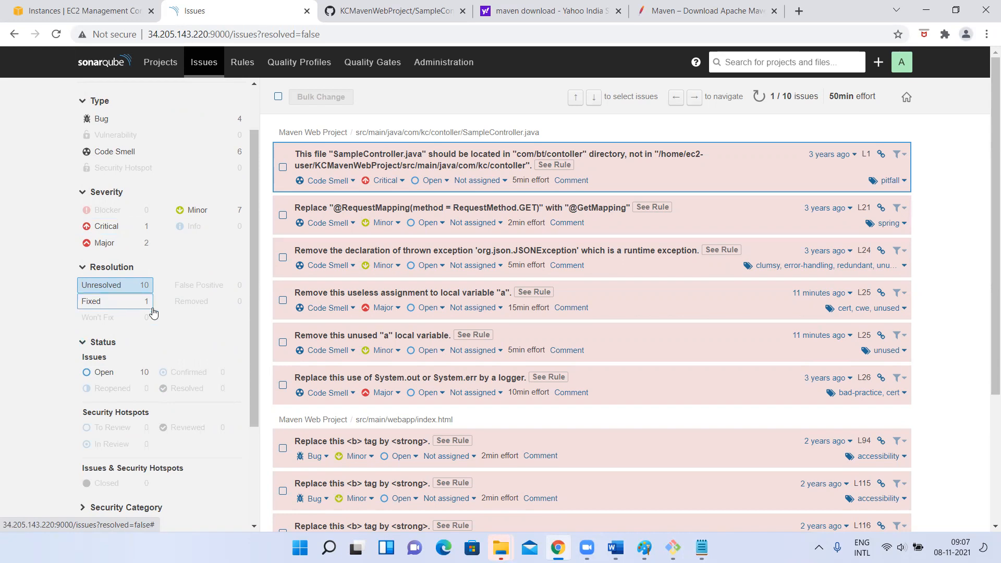
{"action": "scroll", "coordinate": [124, 388], "scroll_direction": "down", "scroll_amount": 2}
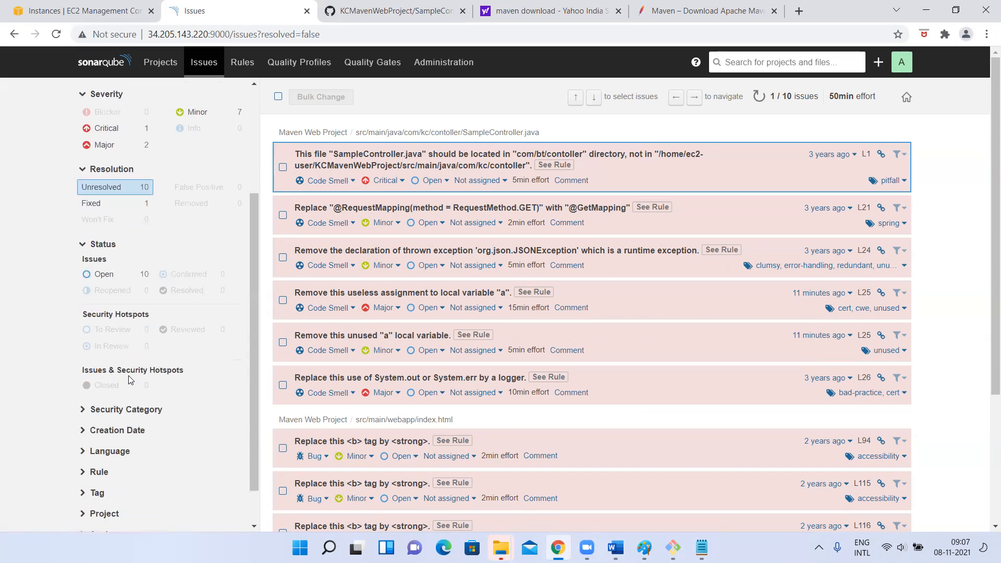
{"action": "scroll", "coordinate": [129, 376], "scroll_direction": "down", "scroll_amount": 1}
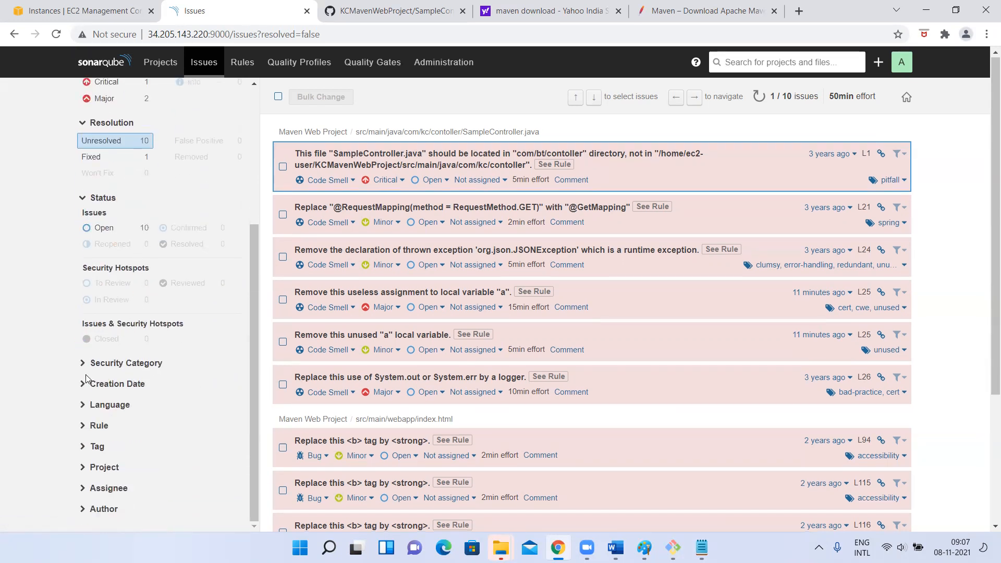
Expand the Language filter of the issues list and examine the languages it offers
{"action": "scroll", "coordinate": [86, 379], "scroll_direction": "down", "scroll_amount": 1}
{"action": "right_click", "coordinate": [83, 403]}
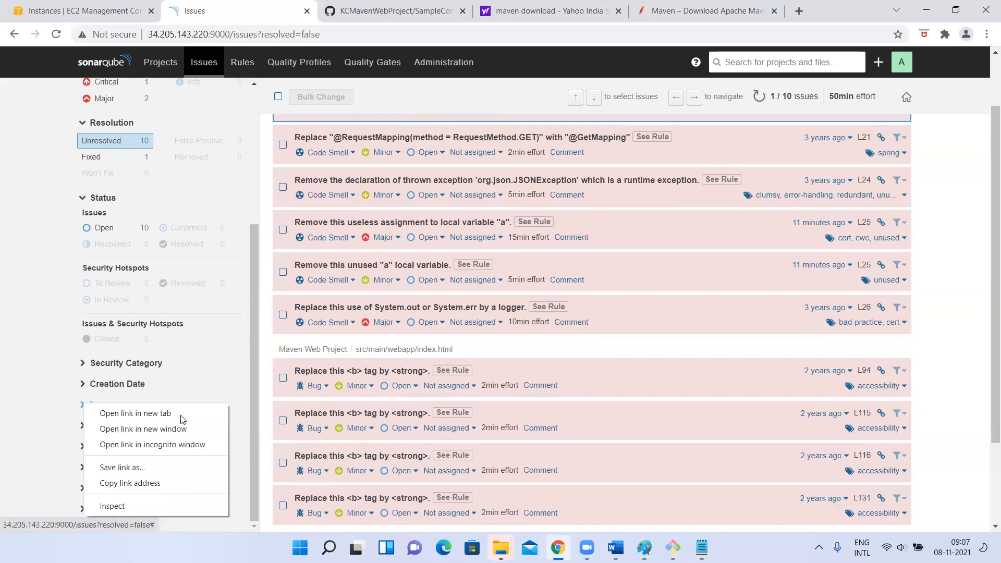
{"action": "left_click", "coordinate": [2, 386]}
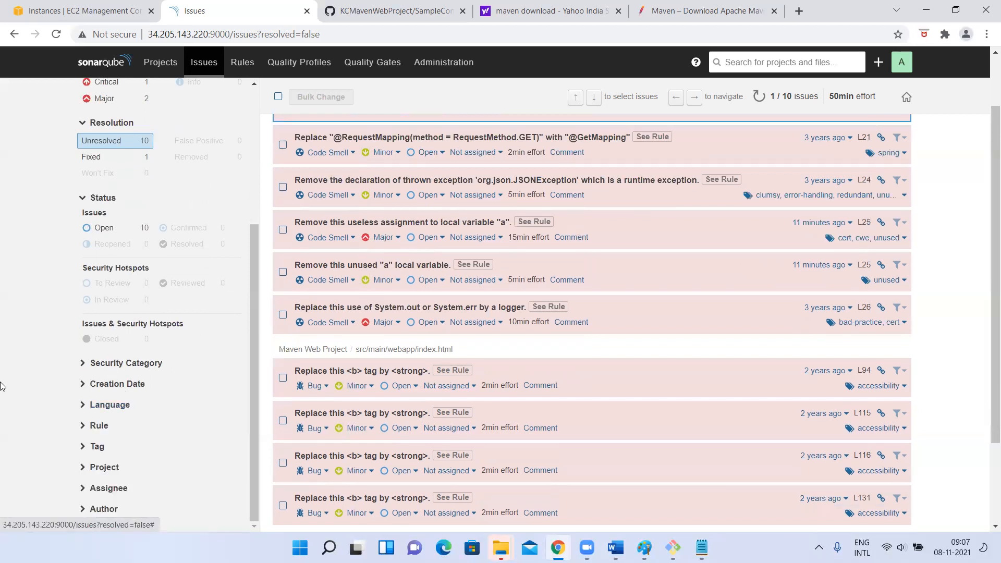
{"action": "left_click", "coordinate": [93, 407]}
{"action": "scroll", "coordinate": [125, 407], "scroll_direction": "down", "scroll_amount": 2}
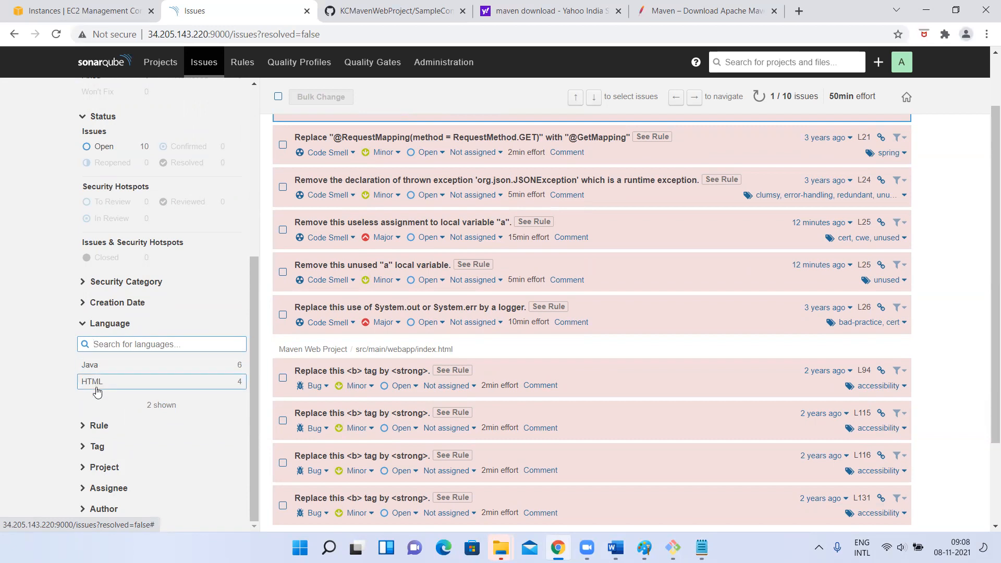
Expand the Rule filter of the issues list and examine the rules it offers
{"action": "right_click", "coordinate": [83, 428]}
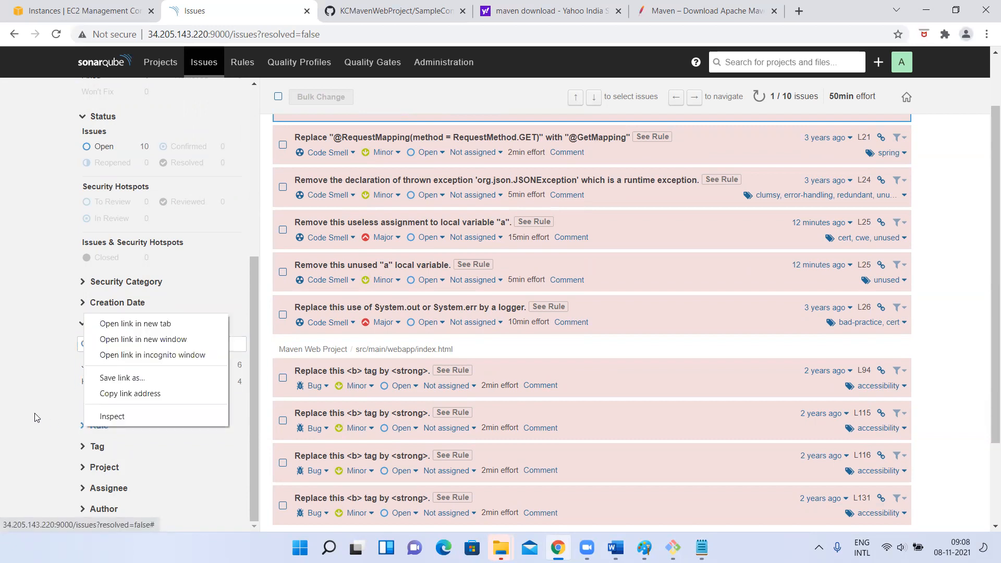
{"action": "left_click", "coordinate": [36, 417]}
{"action": "left_click", "coordinate": [94, 426]}
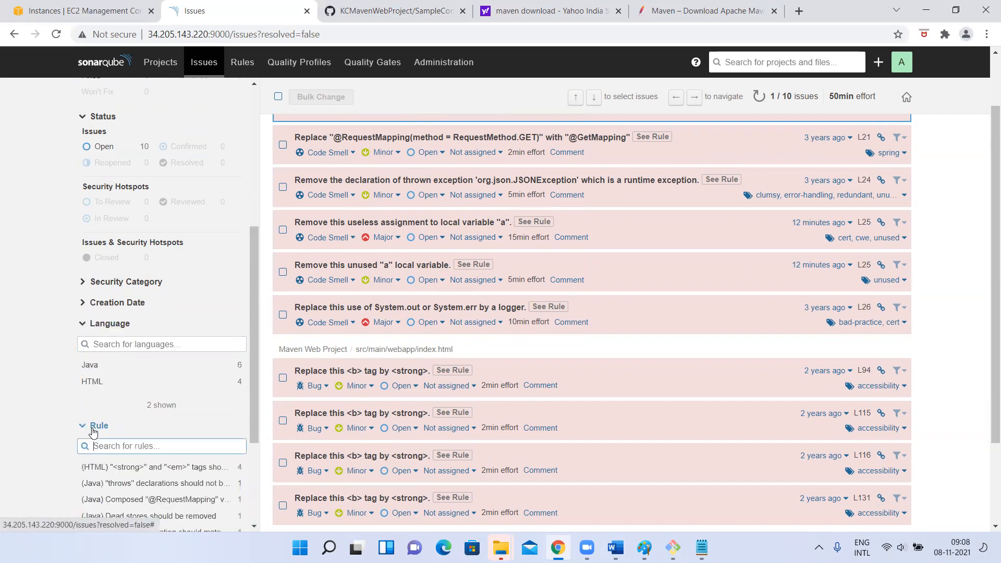
{"action": "scroll", "coordinate": [93, 432], "scroll_direction": "down", "scroll_amount": 3}
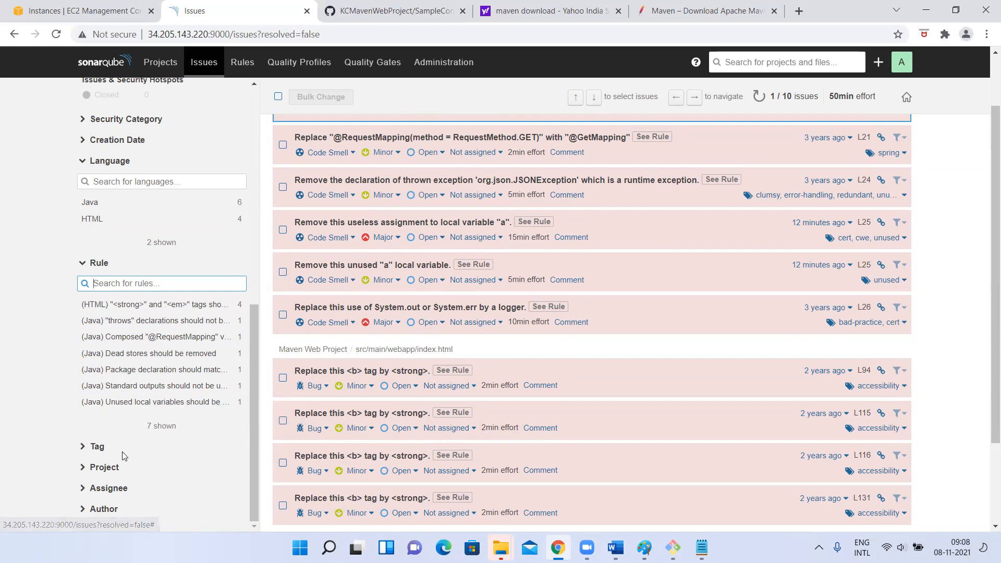
{"action": "scroll", "coordinate": [1, 219], "scroll_direction": "up", "scroll_amount": 9}
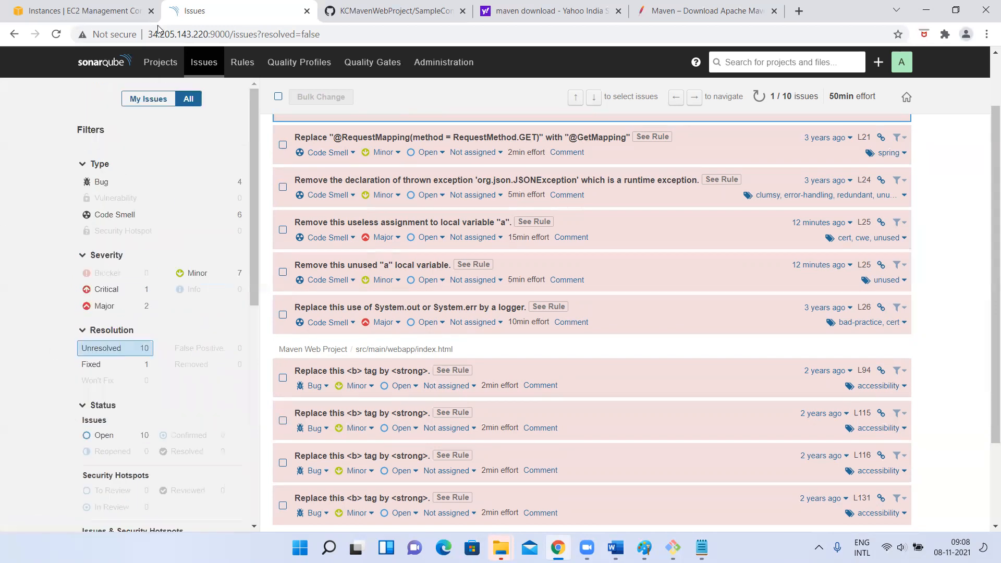
Open the coding rules list, passing through the projects and issues pages, and examine its rules for all languages
{"action": "left_click", "coordinate": [176, 71]}
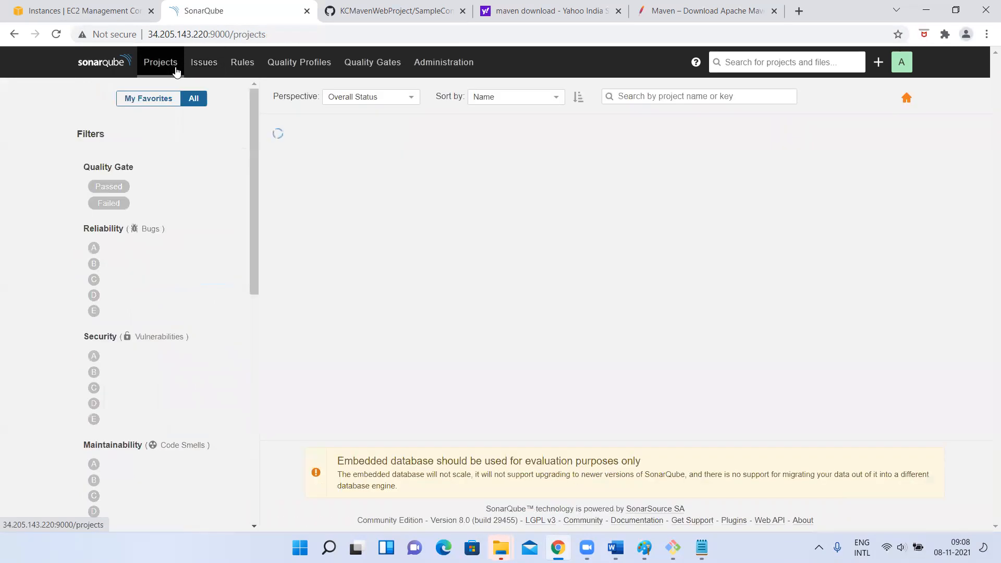
{"action": "left_click", "coordinate": [201, 70]}
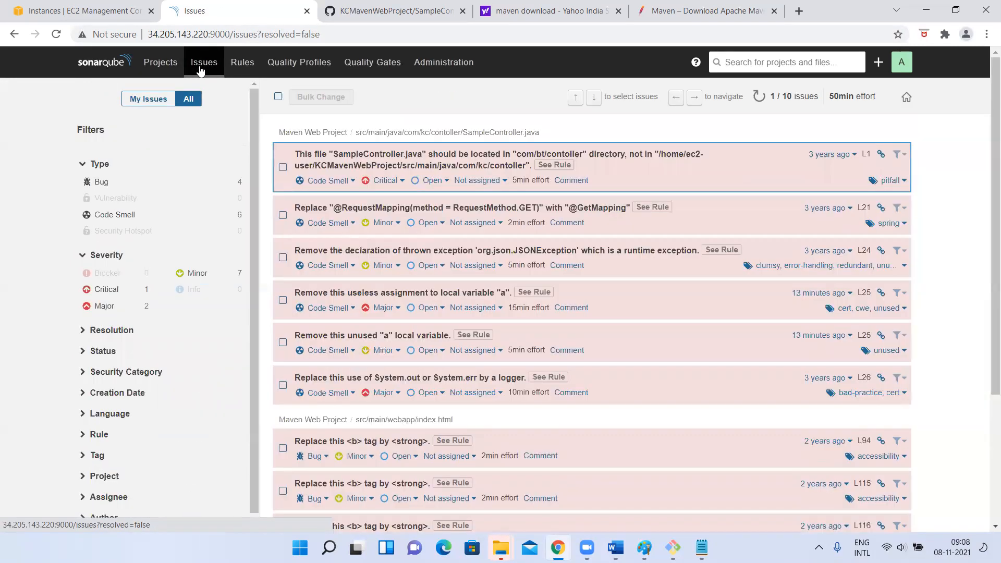
{"action": "left_click", "coordinate": [242, 68]}
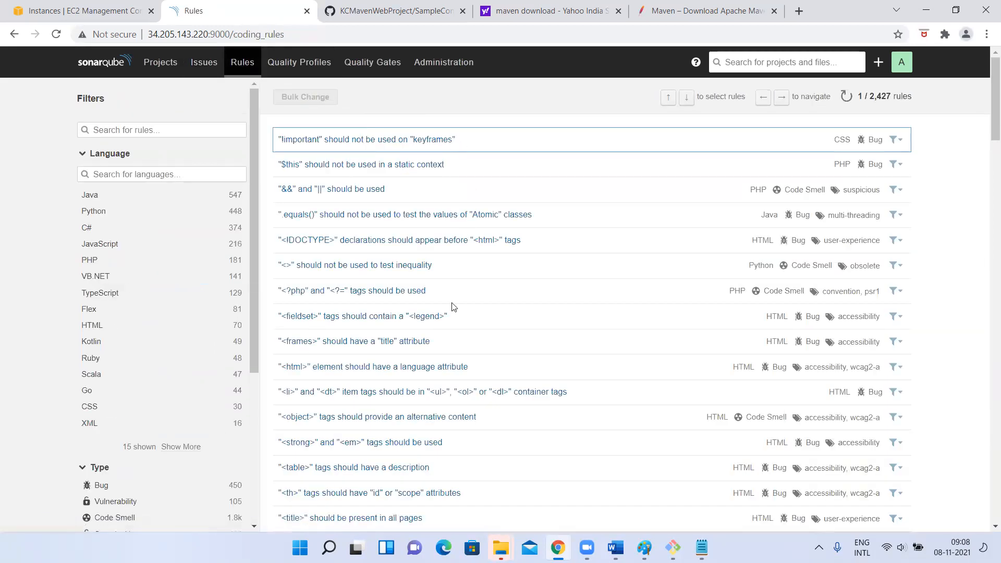
{"action": "scroll", "coordinate": [433, 360], "scroll_direction": "down", "scroll_amount": 15}
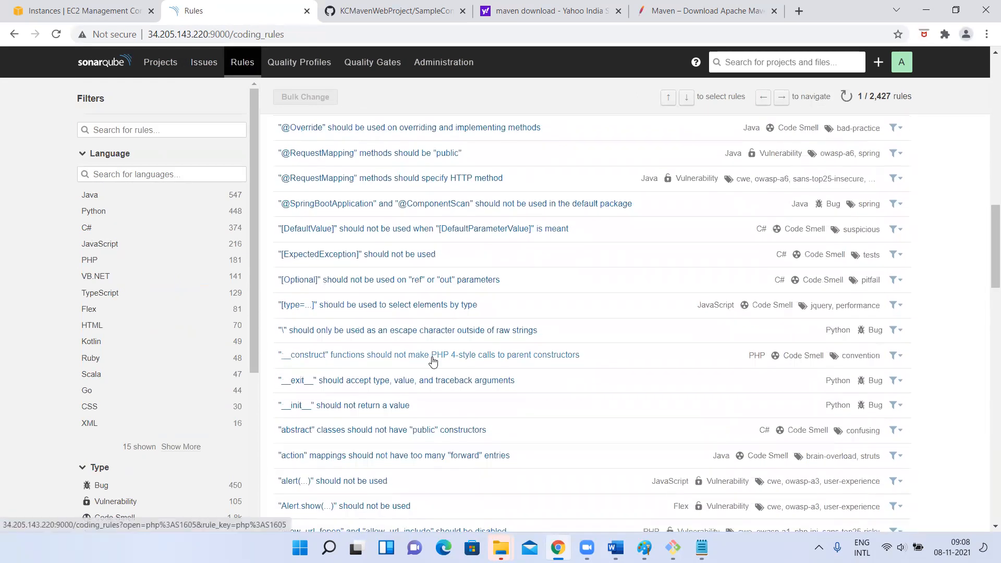
{"action": "scroll", "coordinate": [432, 361], "scroll_direction": "up", "scroll_amount": 15}
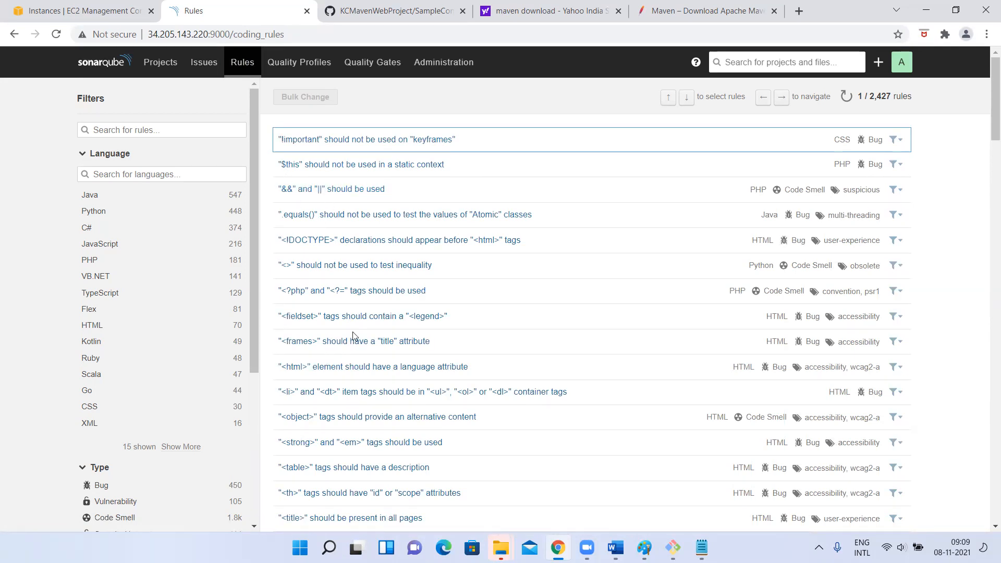
{"action": "scroll", "coordinate": [317, 254], "scroll_direction": "down", "scroll_amount": 5}
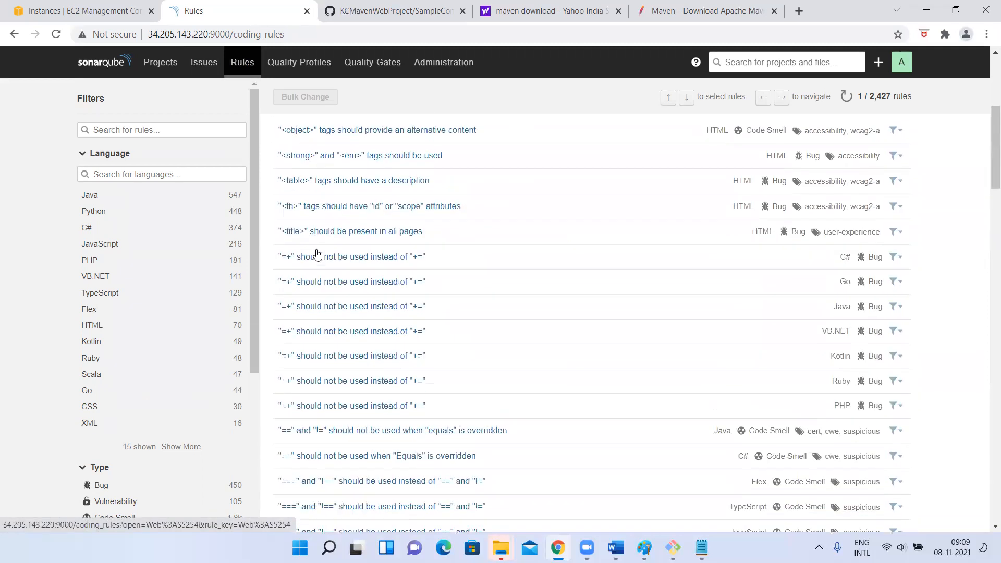
{"action": "scroll", "coordinate": [317, 254], "scroll_direction": "down", "scroll_amount": 15}
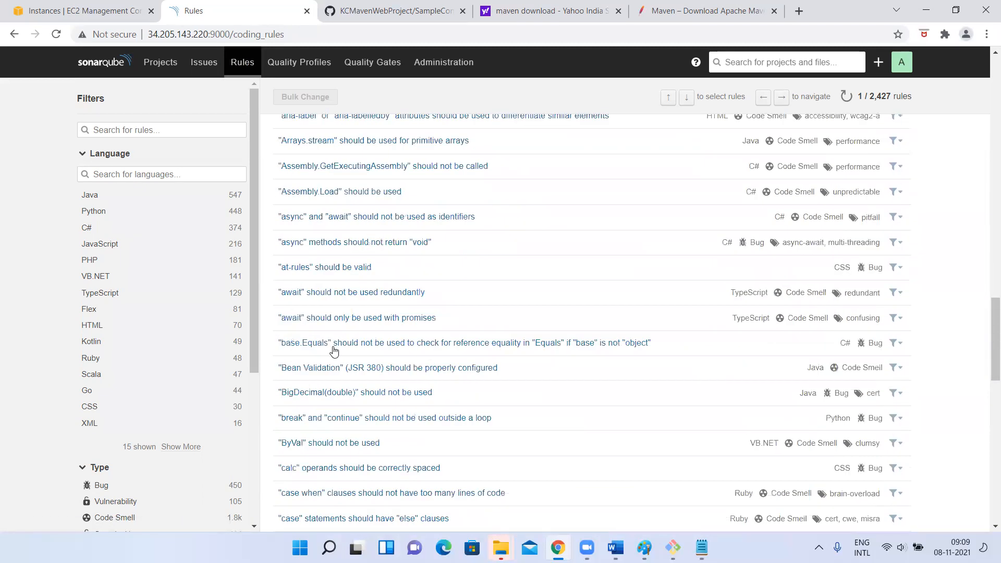
{"action": "scroll", "coordinate": [334, 351], "scroll_direction": "down", "scroll_amount": 15}
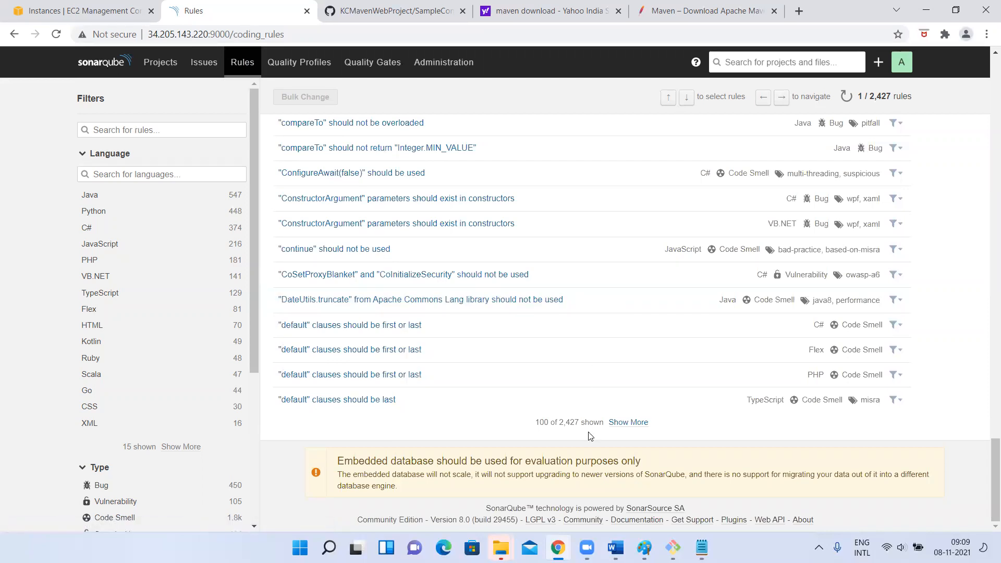
{"action": "double_click", "coordinate": [566, 421]}
{"action": "scroll", "coordinate": [396, 346], "scroll_direction": "up", "scroll_amount": 20}
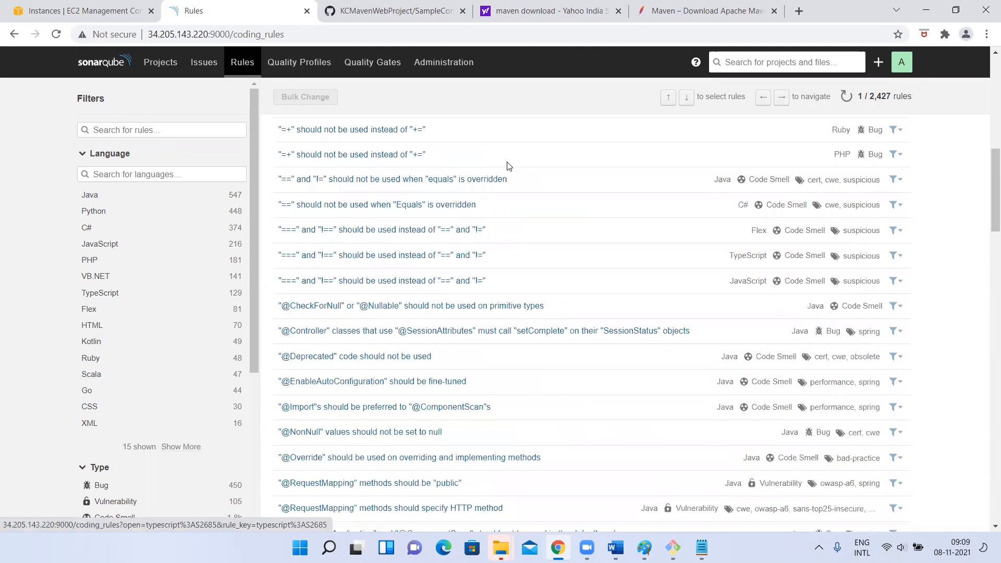
{"action": "scroll", "coordinate": [416, 197], "scroll_direction": "up", "scroll_amount": 3}
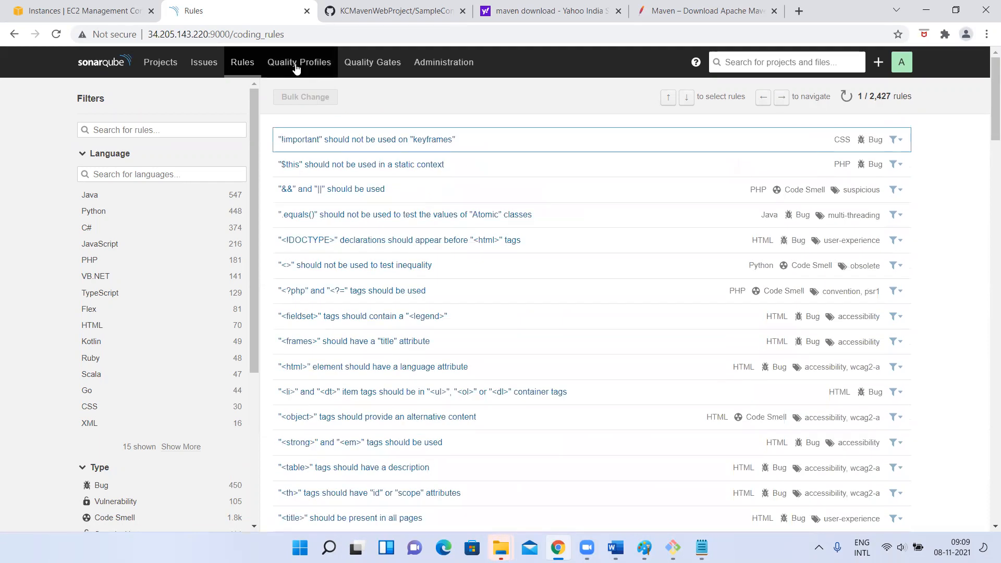
Open the quality profiles page and look through the built-in profiles of each language, from C# to XML
{"action": "left_click", "coordinate": [296, 67]}
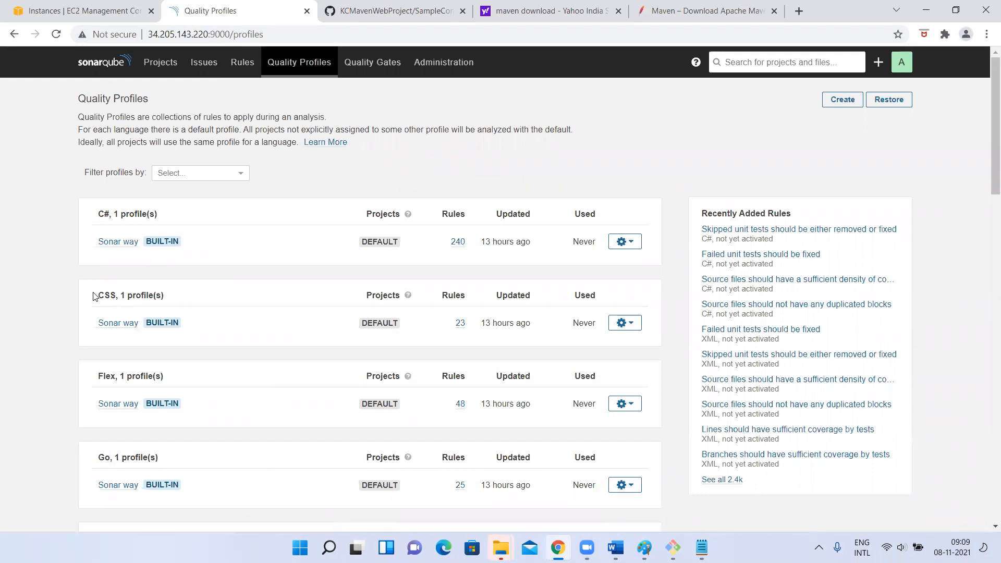
{"action": "scroll", "coordinate": [179, 320], "scroll_direction": "down", "scroll_amount": 3}
{"action": "scroll", "coordinate": [179, 320], "scroll_direction": "up", "scroll_amount": 3}
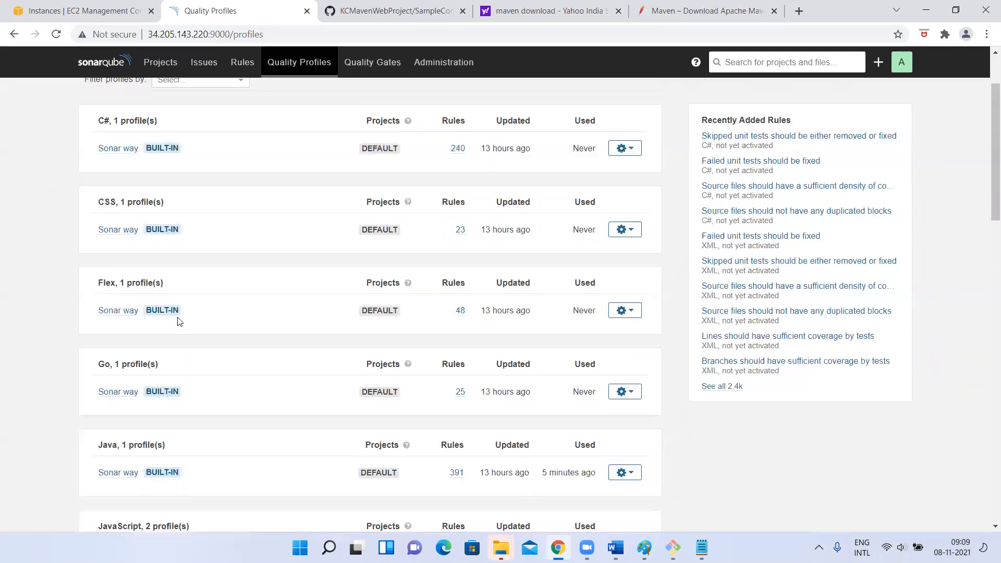
{"action": "scroll", "coordinate": [179, 321], "scroll_direction": "down", "scroll_amount": 7}
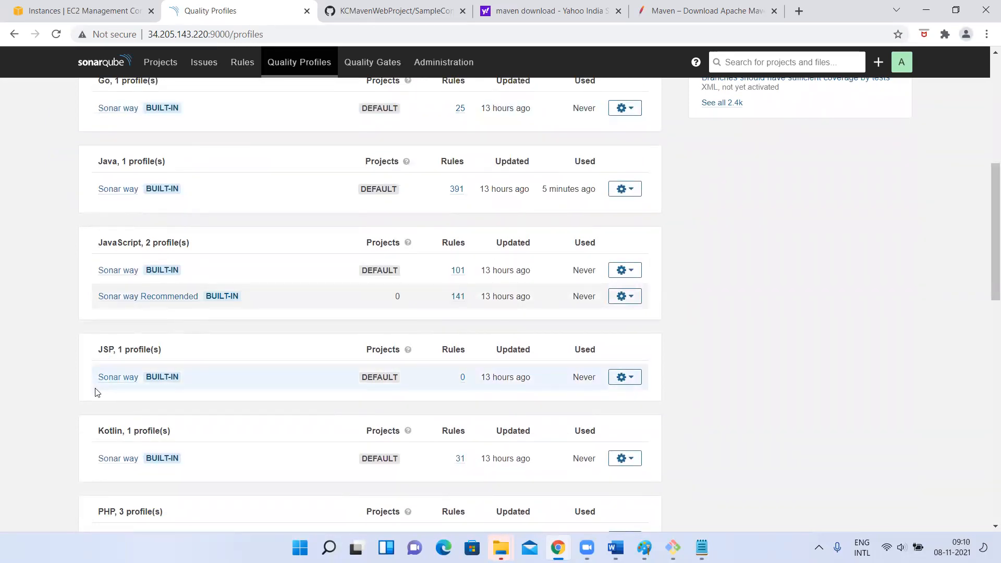
{"action": "scroll", "coordinate": [96, 391], "scroll_direction": "down", "scroll_amount": 3}
{"action": "scroll", "coordinate": [92, 380], "scroll_direction": "down", "scroll_amount": 6}
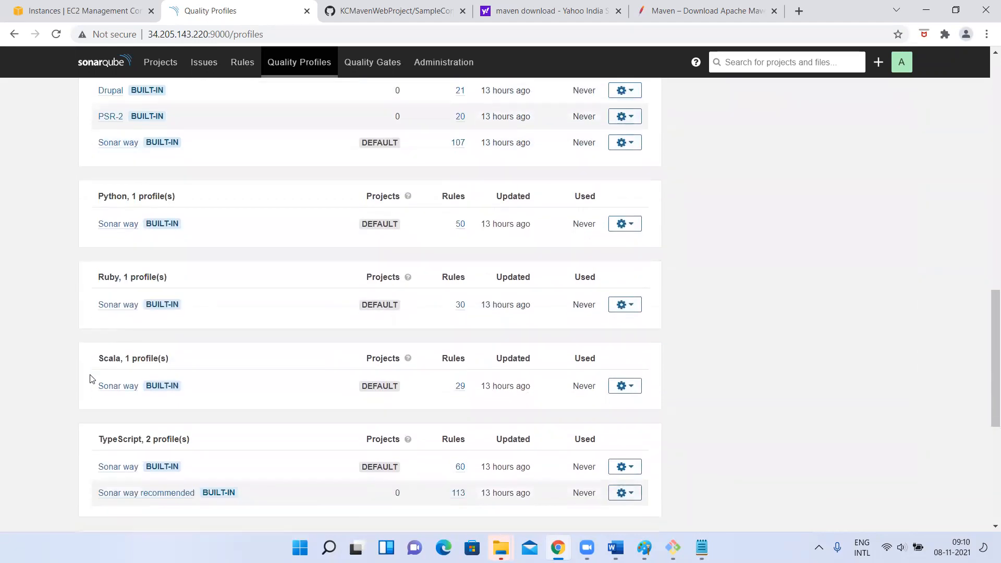
{"action": "scroll", "coordinate": [92, 379], "scroll_direction": "down", "scroll_amount": 3}
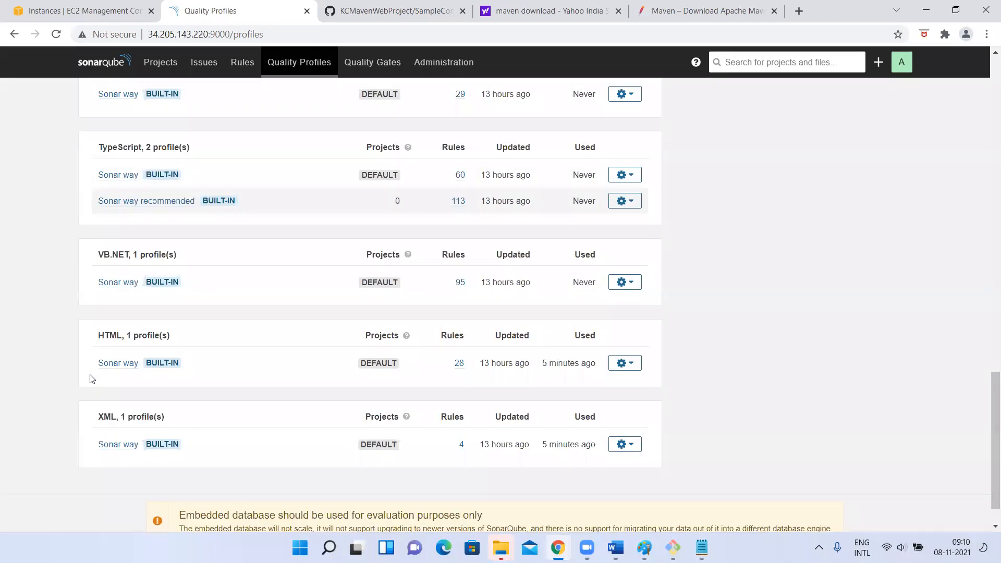
Search the quality profiles page for "java" and view the Java profile
{"action": "key", "text": "ctrl+f"}
{"action": "type", "text": "java"}
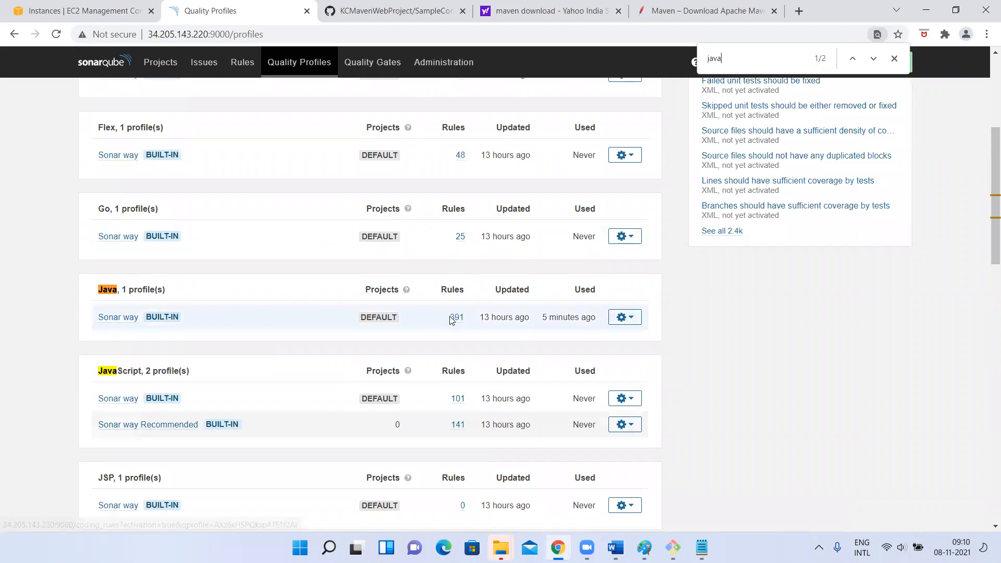
{"action": "scroll", "coordinate": [271, 234], "scroll_direction": "up", "scroll_amount": 5}
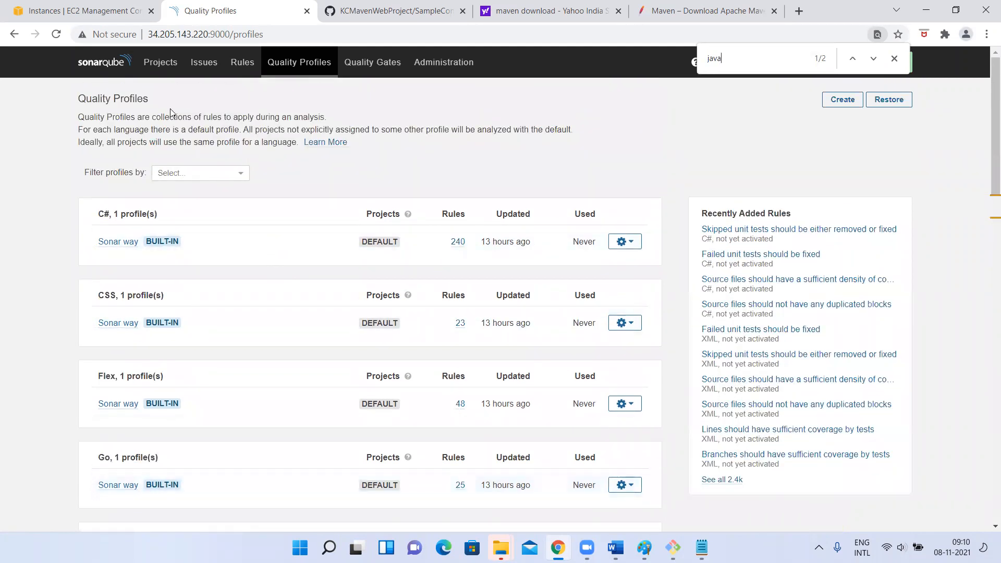
Return to the coding rules list and skim through its first batch of rules
{"action": "left_click", "coordinate": [242, 63]}
{"action": "scroll", "coordinate": [435, 351], "scroll_direction": "down", "scroll_amount": 20}
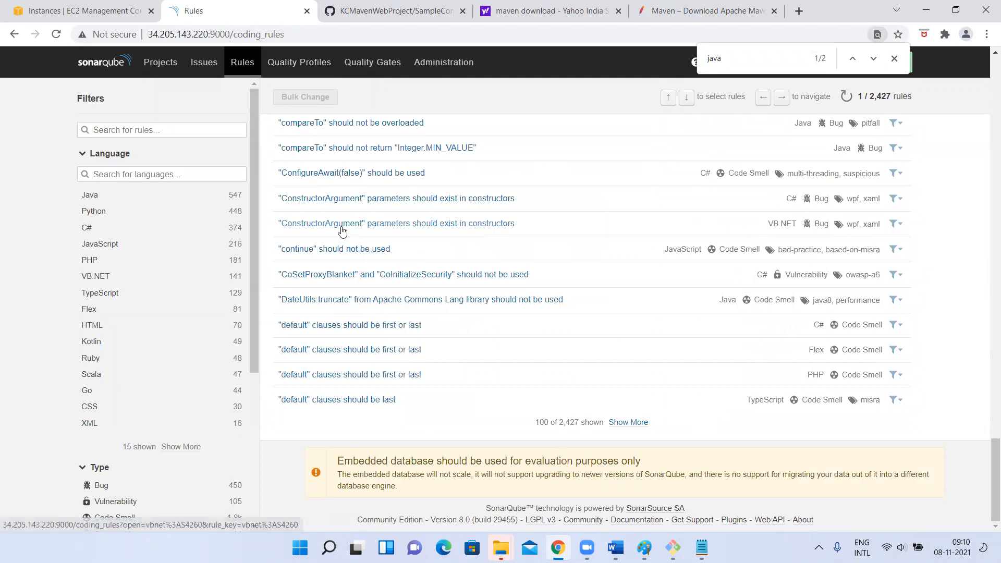
{"action": "scroll", "coordinate": [340, 230], "scroll_direction": "up", "scroll_amount": 20}
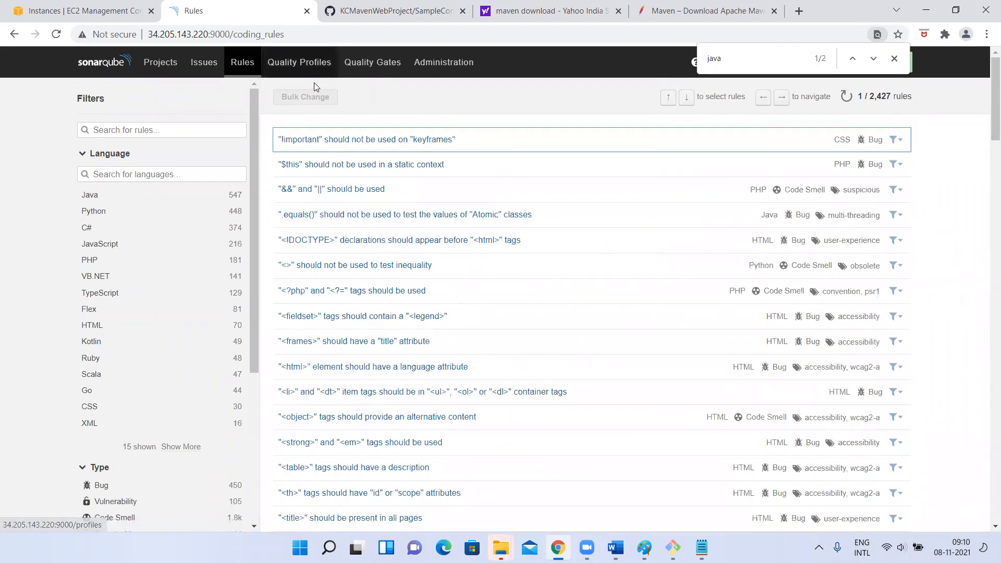
Reopen the quality profiles, compare the rule counts and default profiles across languages, and close the page search
{"action": "left_click", "coordinate": [297, 70]}
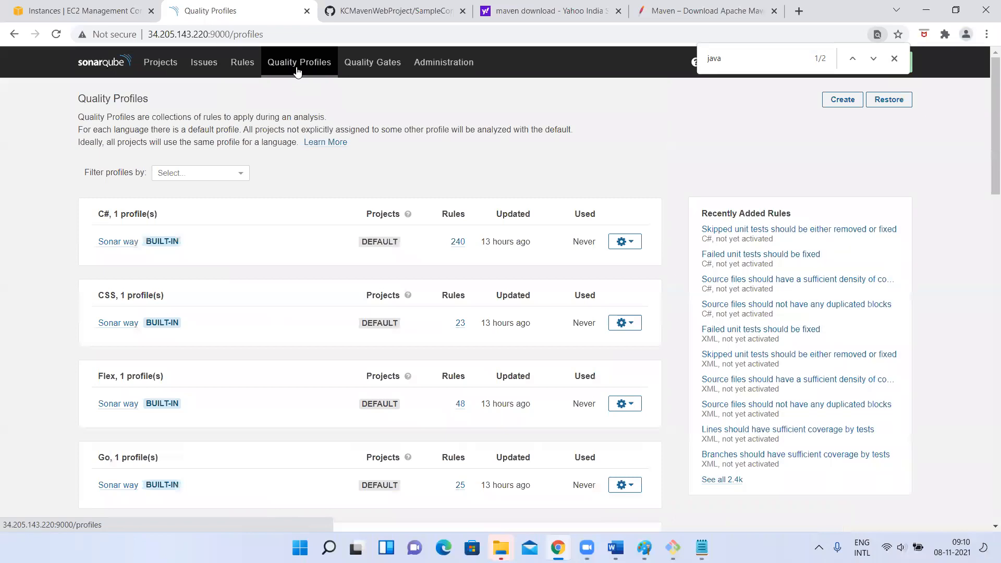
{"action": "scroll", "coordinate": [192, 291], "scroll_direction": "down", "scroll_amount": 7}
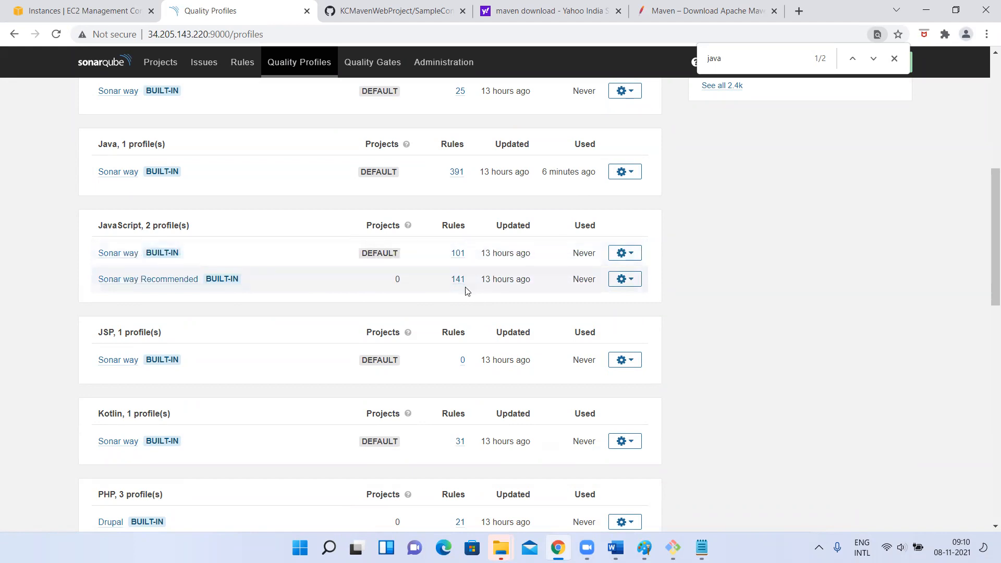
{"action": "scroll", "coordinate": [78, 369], "scroll_direction": "down", "scroll_amount": 3}
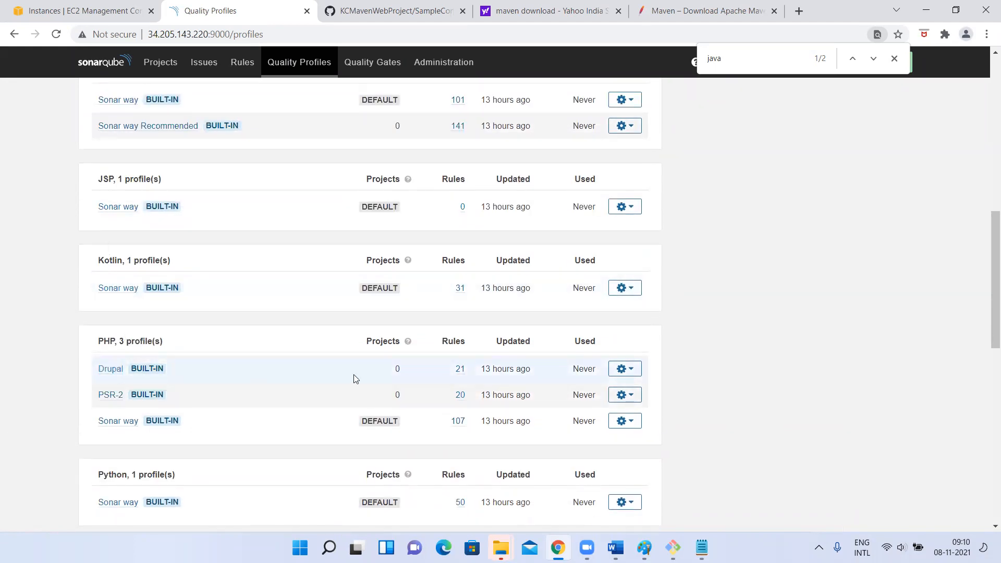
{"action": "scroll", "coordinate": [480, 474], "scroll_direction": "down", "scroll_amount": 5}
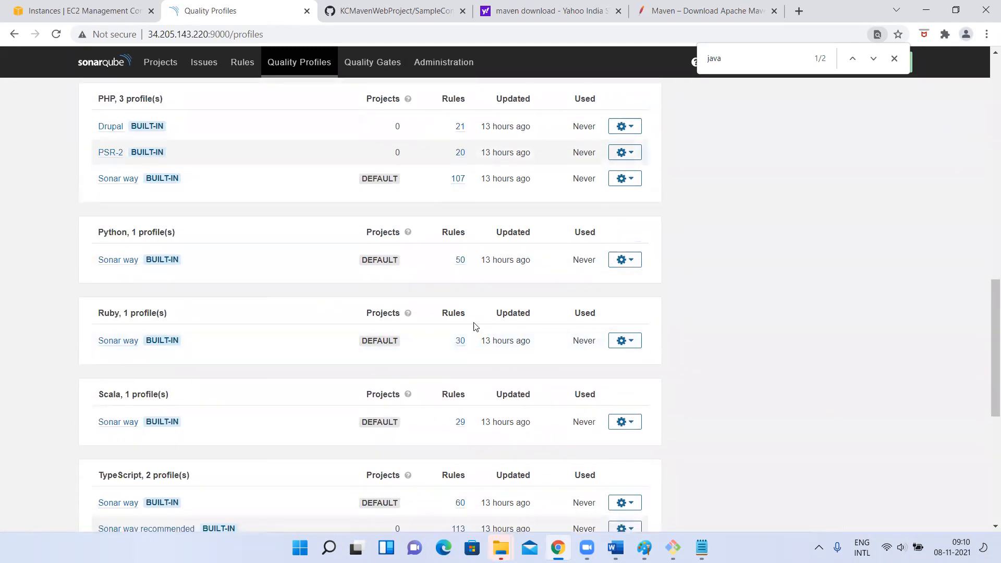
{"action": "scroll", "coordinate": [349, 374], "scroll_direction": "down", "scroll_amount": 4}
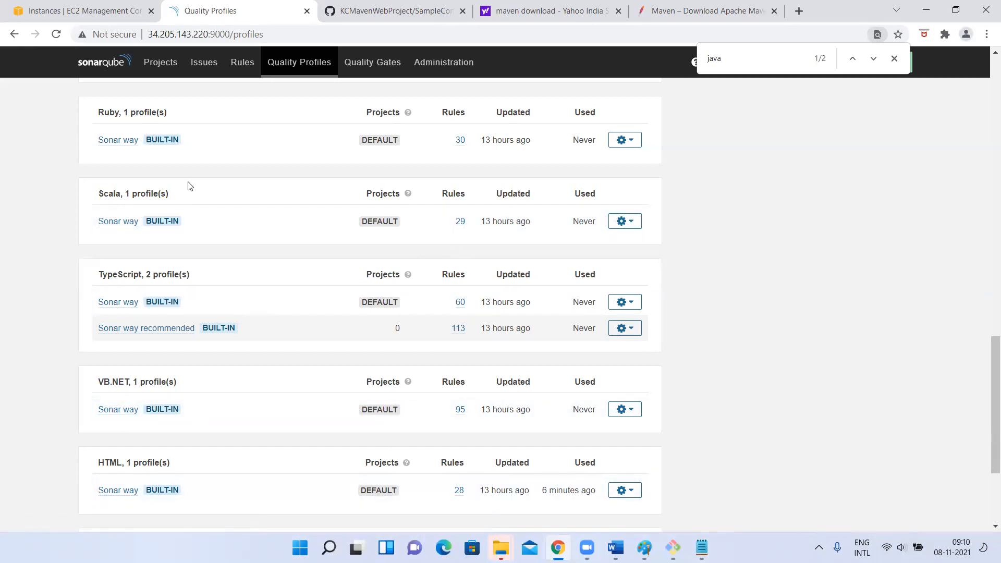
{"action": "scroll", "coordinate": [190, 186], "scroll_direction": "up", "scroll_amount": 15}
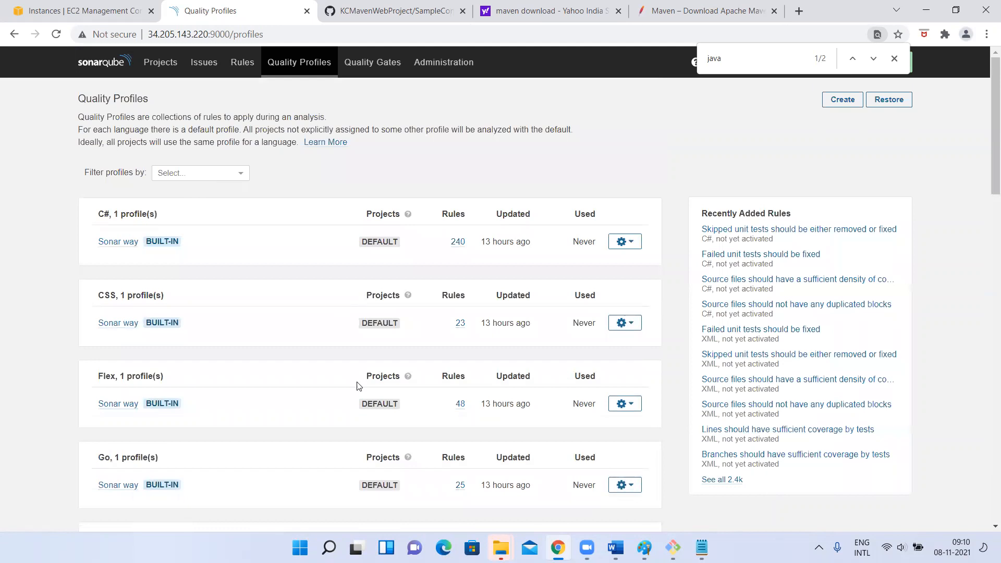
{"action": "scroll", "coordinate": [358, 385], "scroll_direction": "down", "scroll_amount": 6}
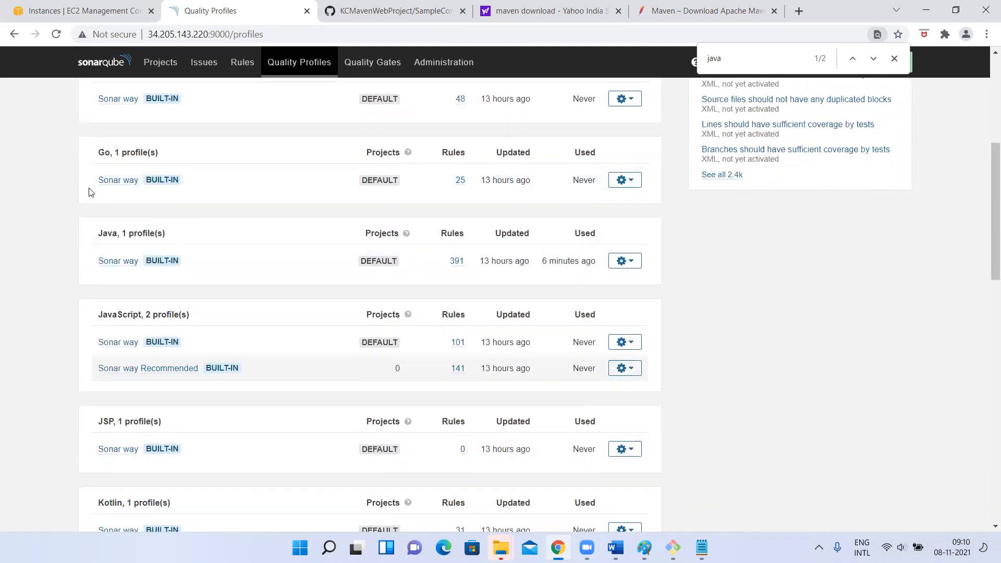
{"action": "scroll", "coordinate": [89, 191], "scroll_direction": "up", "scroll_amount": 1}
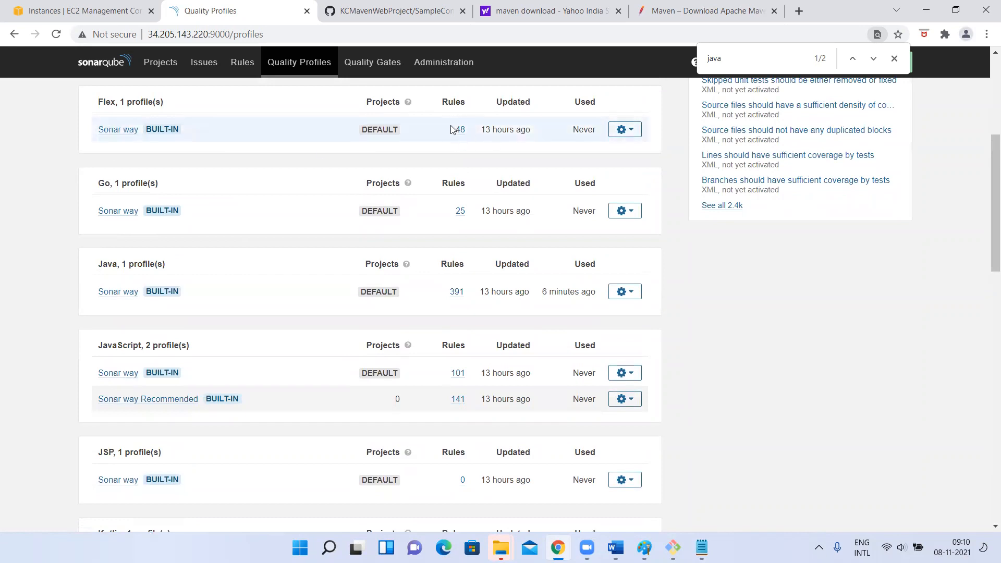
{"action": "scroll", "coordinate": [92, 285], "scroll_direction": "down", "scroll_amount": 1}
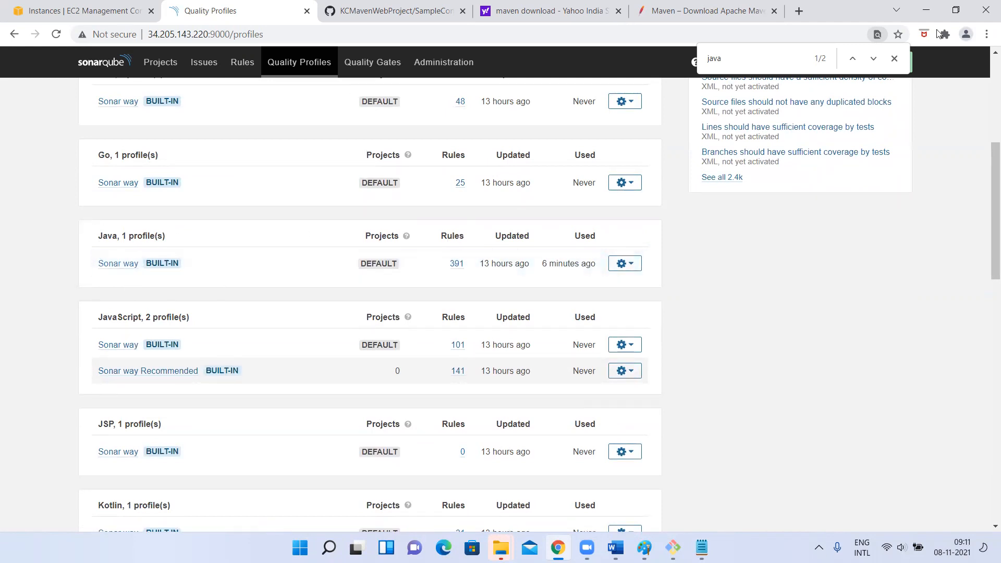
{"action": "left_click", "coordinate": [897, 60]}
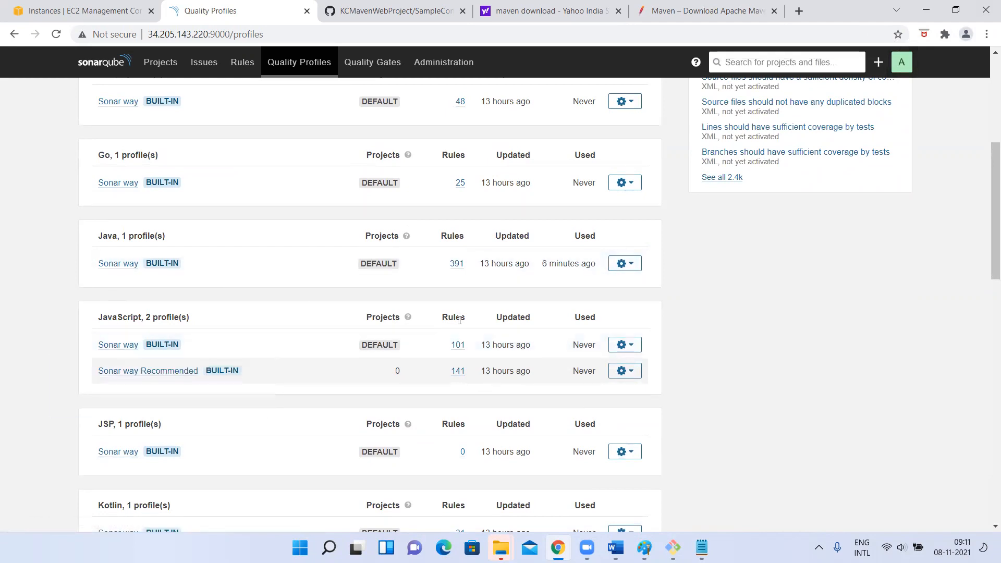
Show the actions available for the default JavaScript Sonar way profile, and dismiss them without choosing any
{"action": "left_click", "coordinate": [626, 345]}
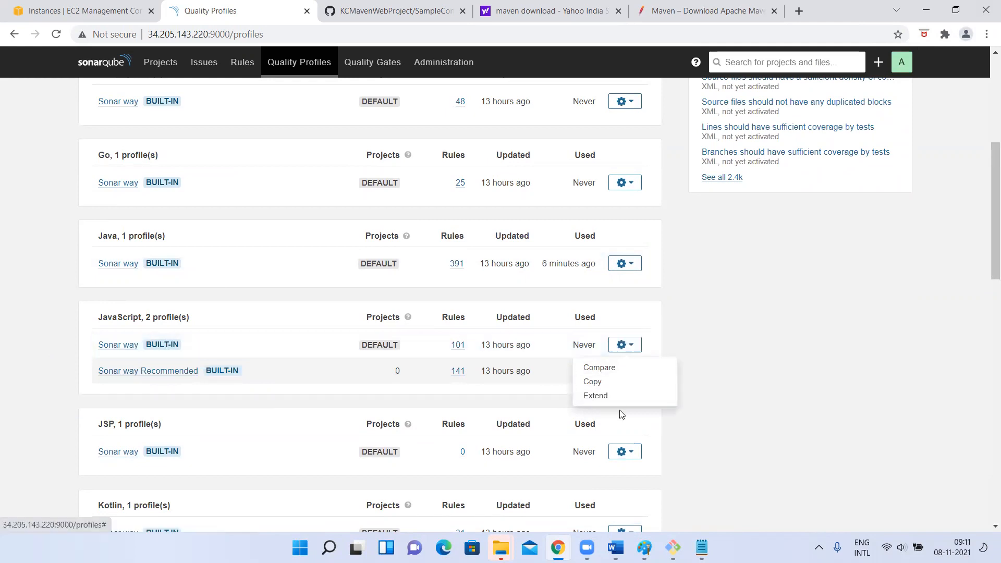
{"action": "left_click", "coordinate": [782, 330]}
{"action": "scroll", "coordinate": [398, 302], "scroll_direction": "up", "scroll_amount": 6}
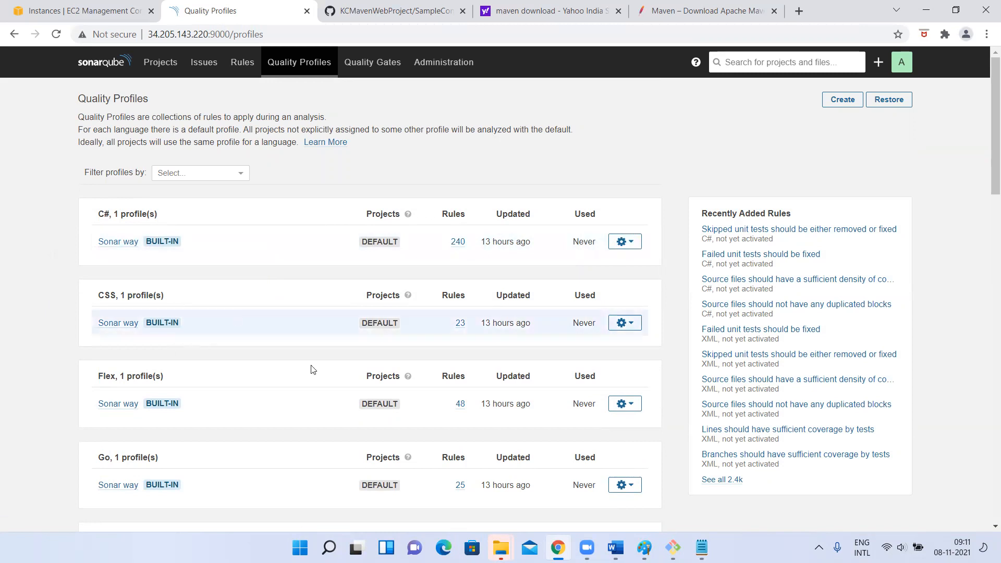
Look over the profiles of the different languages, and list the active rules of the Java Sonar way profile
{"action": "scroll", "coordinate": [365, 391], "scroll_direction": "down", "scroll_amount": 5}
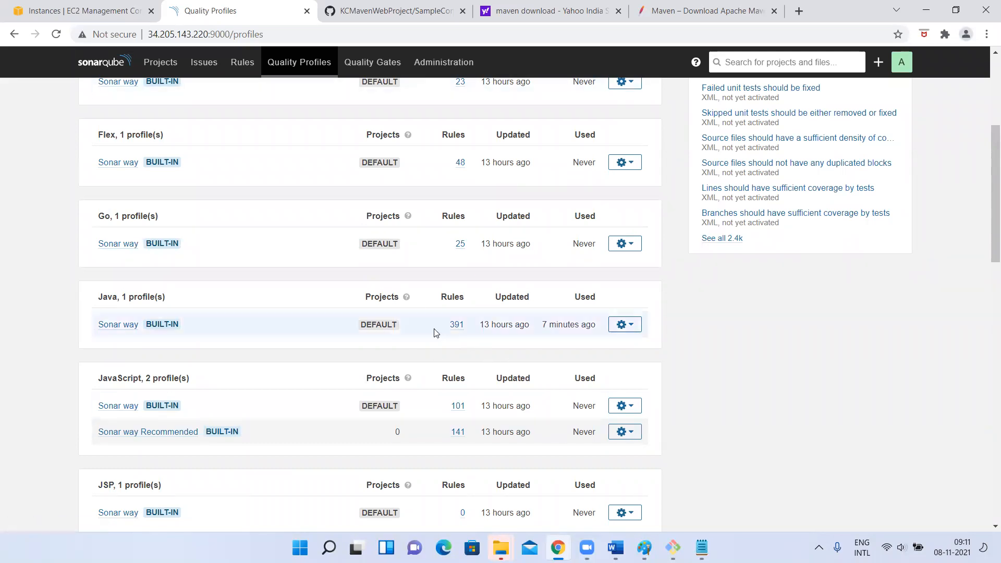
{"action": "scroll", "coordinate": [322, 241], "scroll_direction": "up", "scroll_amount": 2}
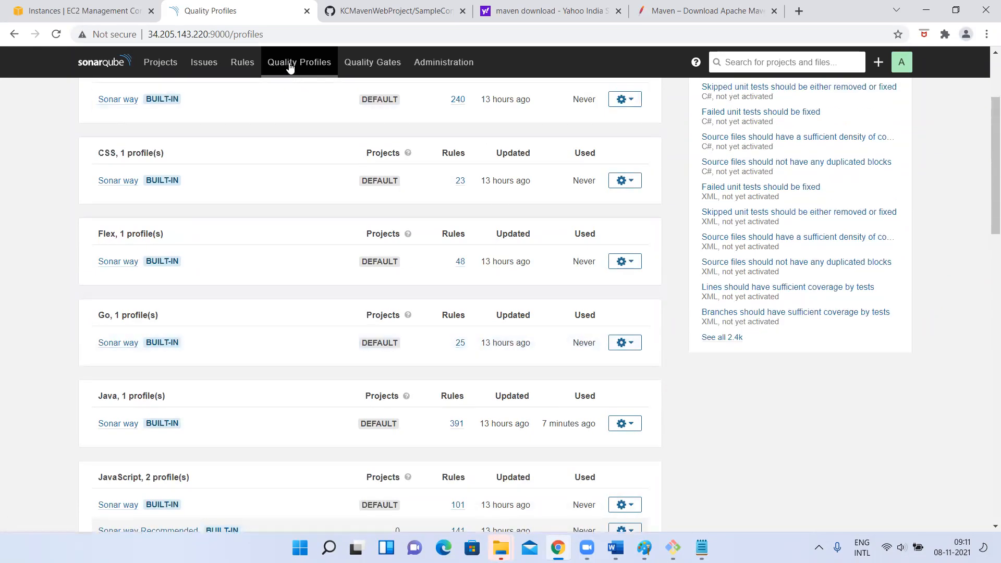
{"action": "scroll", "coordinate": [138, 394], "scroll_direction": "down", "scroll_amount": 5}
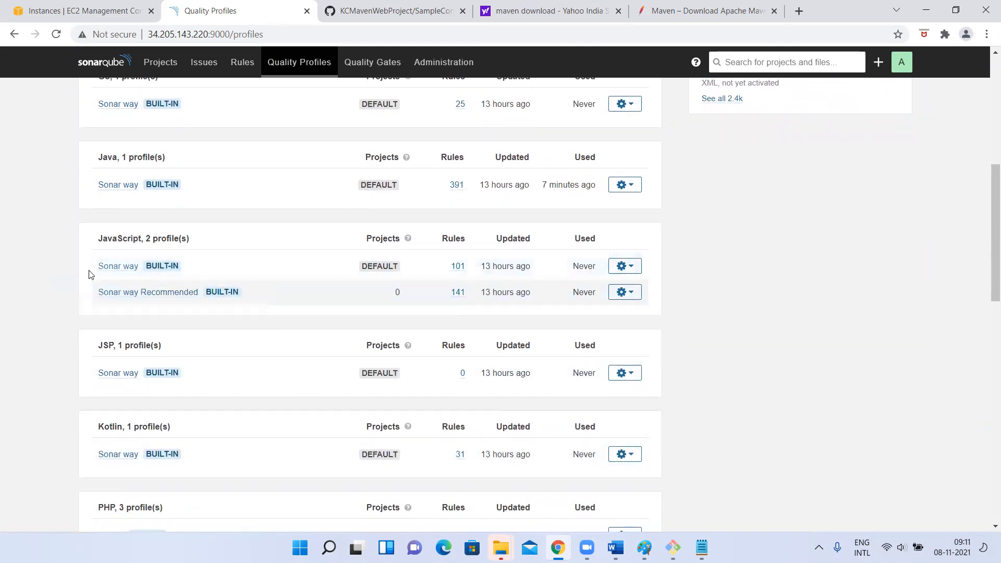
{"action": "scroll", "coordinate": [437, 367], "scroll_direction": "down", "scroll_amount": 2}
{"action": "scroll", "coordinate": [437, 367], "scroll_direction": "down", "scroll_amount": 2}
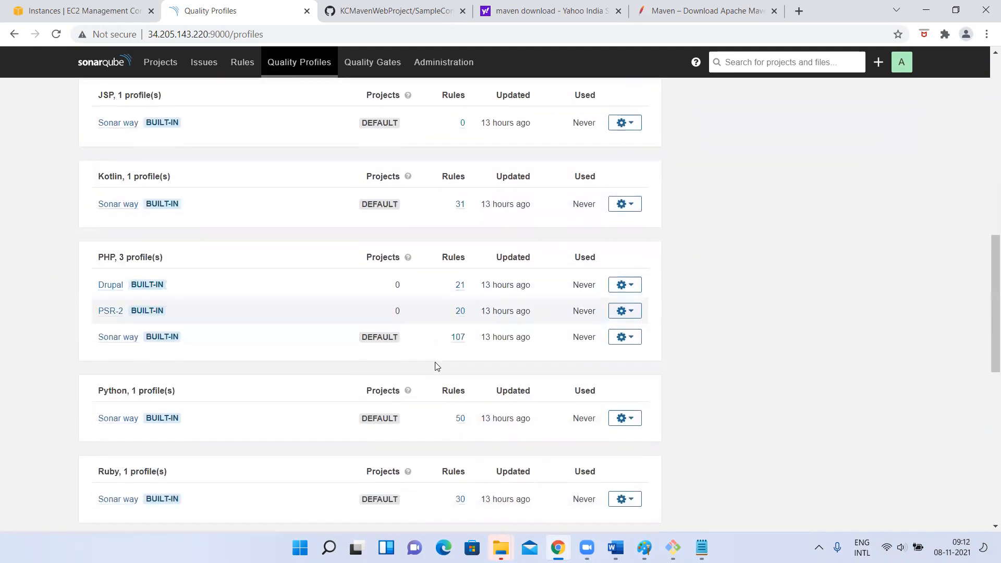
{"action": "scroll", "coordinate": [263, 225], "scroll_direction": "up", "scroll_amount": 5}
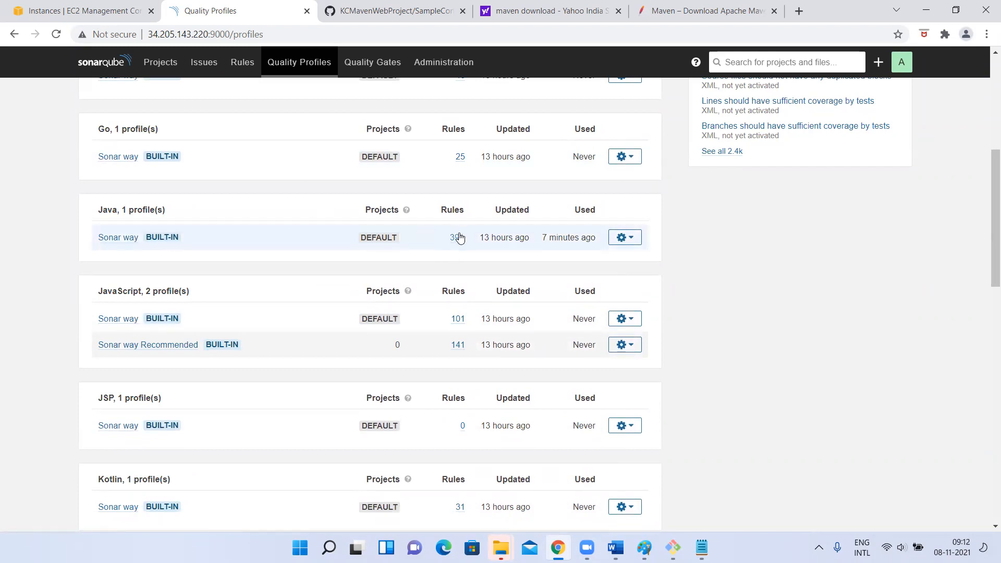
{"action": "left_click", "coordinate": [457, 237]}
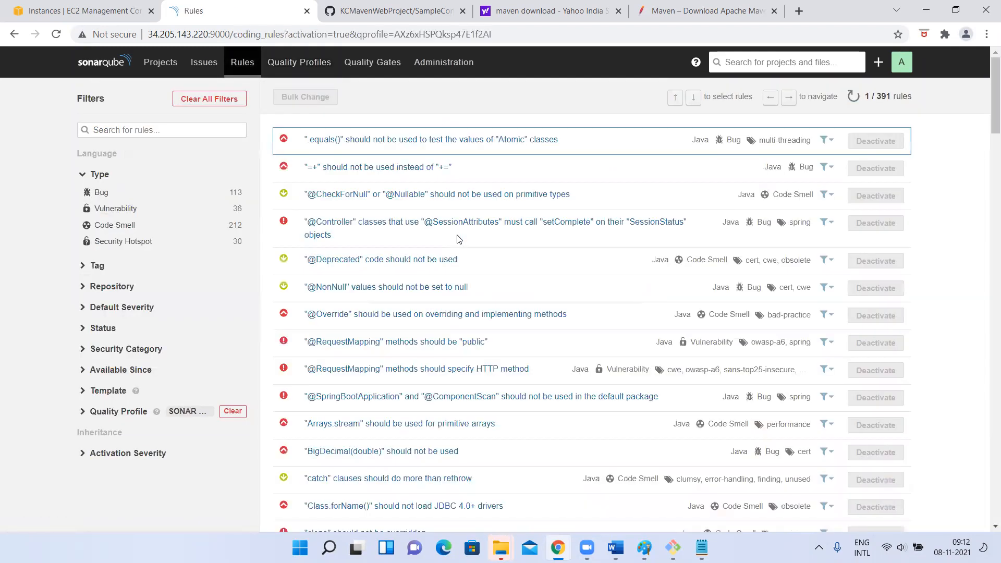
Return to the quality profiles, open the Java Sonar way profile's details and highlight its total of active rules
{"action": "left_click", "coordinate": [325, 62]}
{"action": "scroll", "coordinate": [107, 172], "scroll_direction": "down", "scroll_amount": 3}
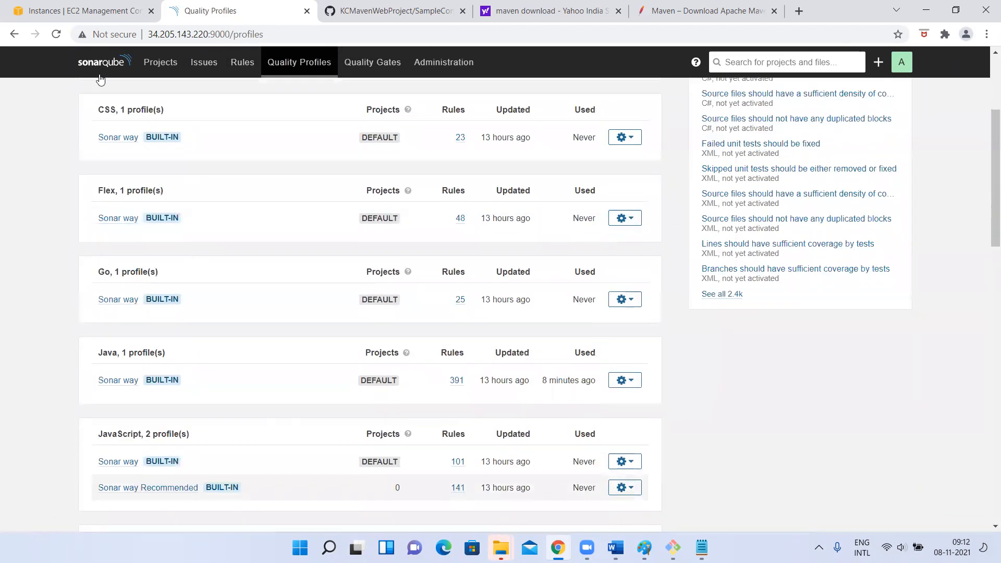
{"action": "scroll", "coordinate": [135, 273], "scroll_direction": "down", "scroll_amount": 3}
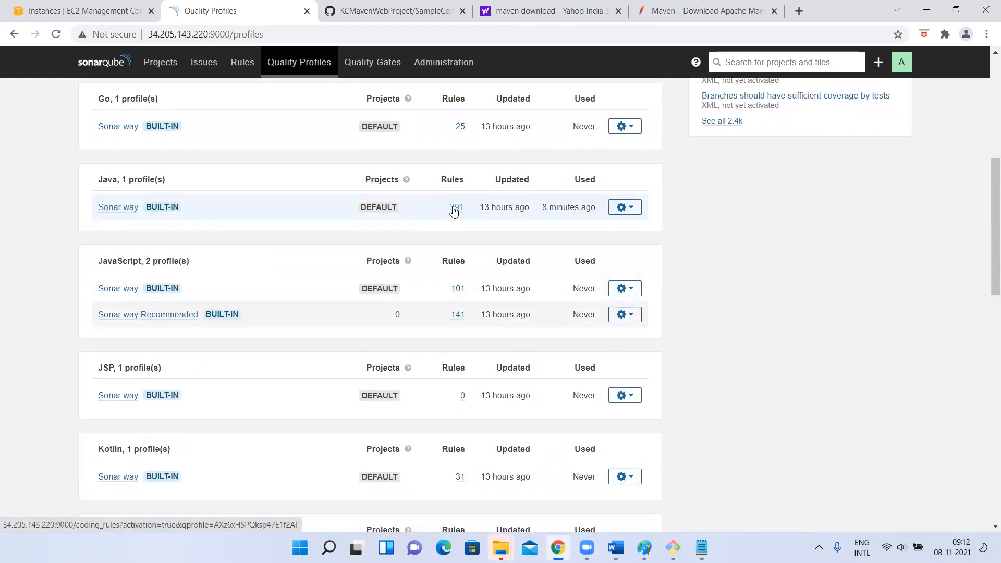
{"action": "left_click", "coordinate": [116, 208]}
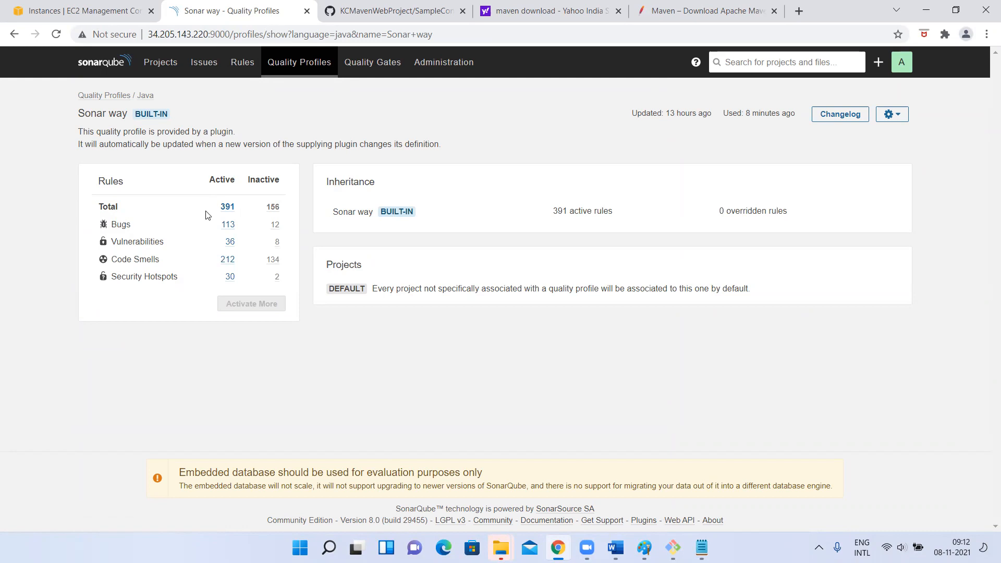
{"action": "double_click", "coordinate": [232, 204]}
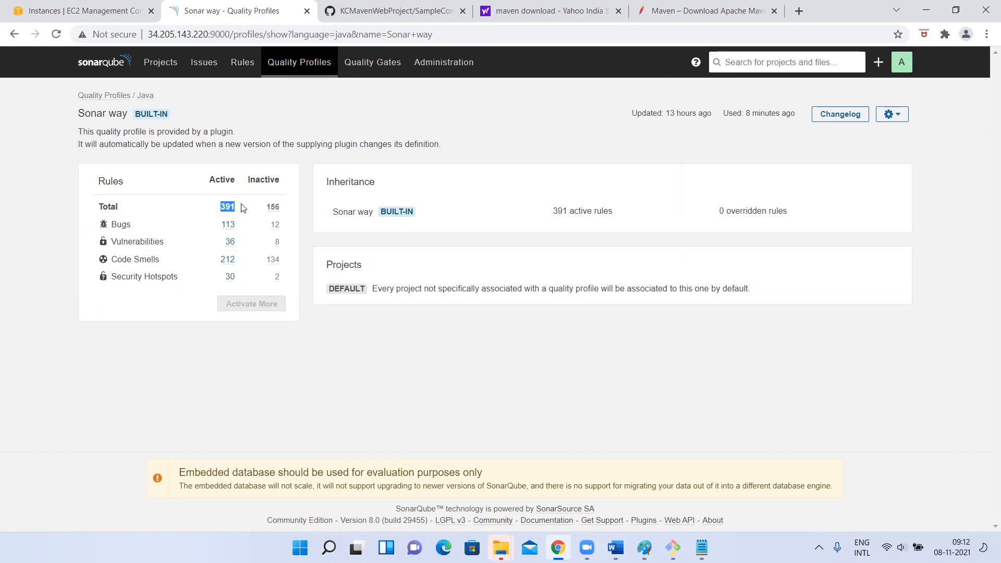
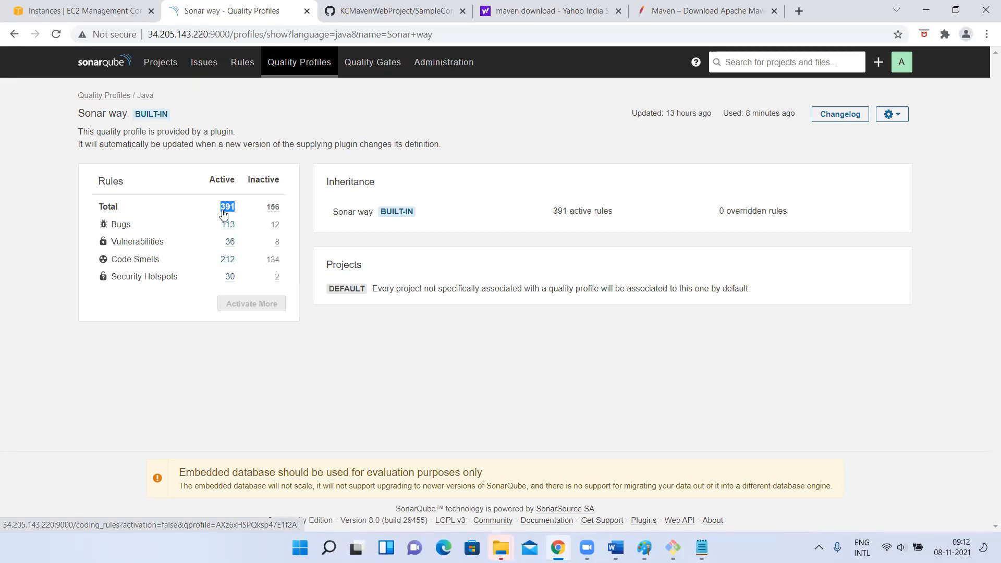
List the Java Sonar way profile's active Bug rules and its inactive Bug rules, and clear all rule filters
{"action": "left_click", "coordinate": [229, 225]}
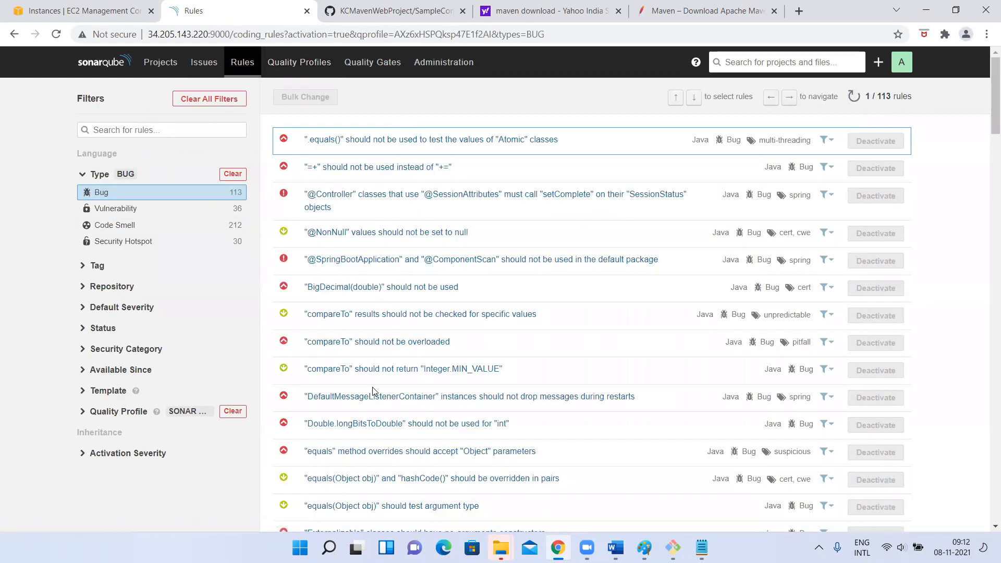
{"action": "left_click", "coordinate": [15, 34]}
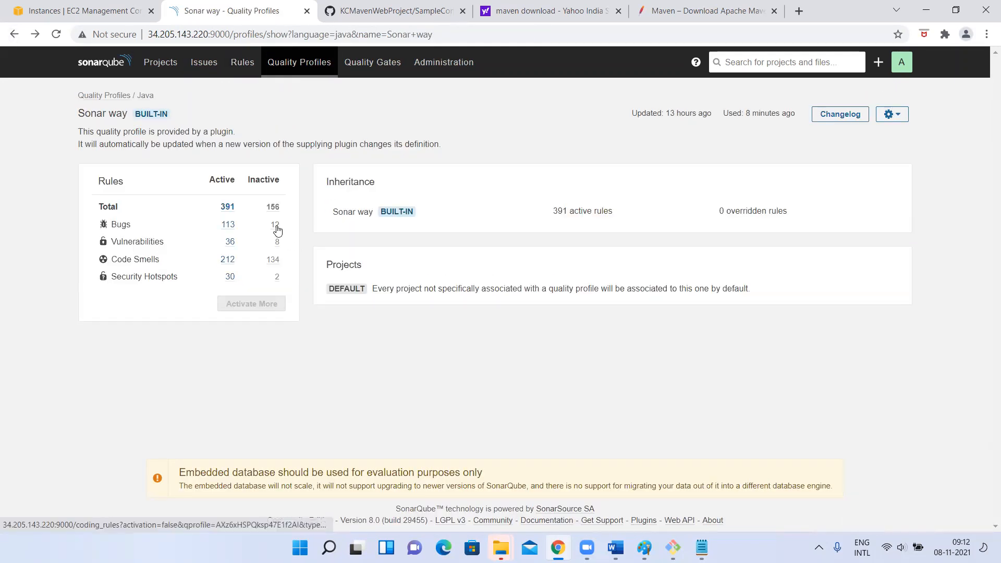
{"action": "left_click", "coordinate": [278, 229]}
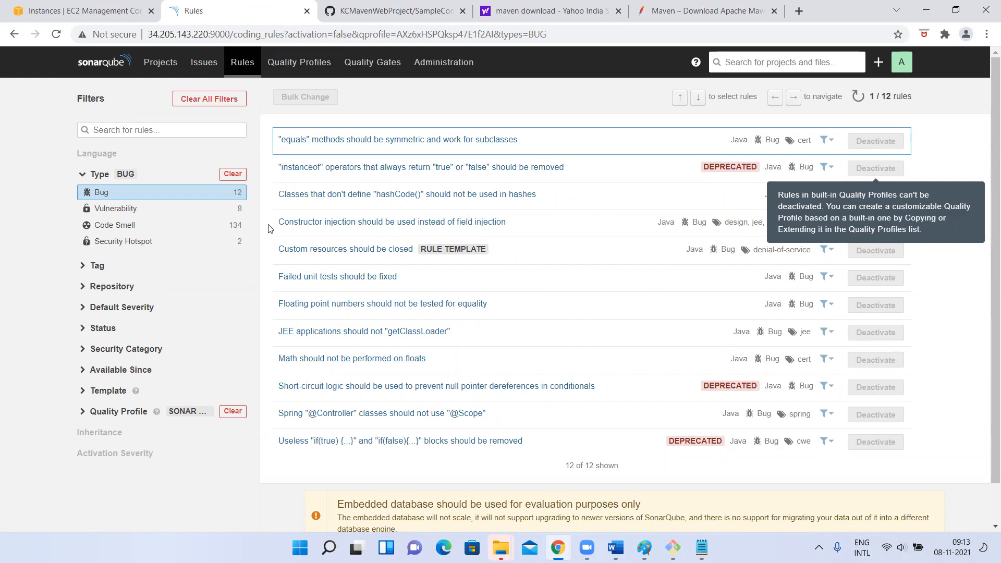
{"action": "left_click", "coordinate": [209, 99]}
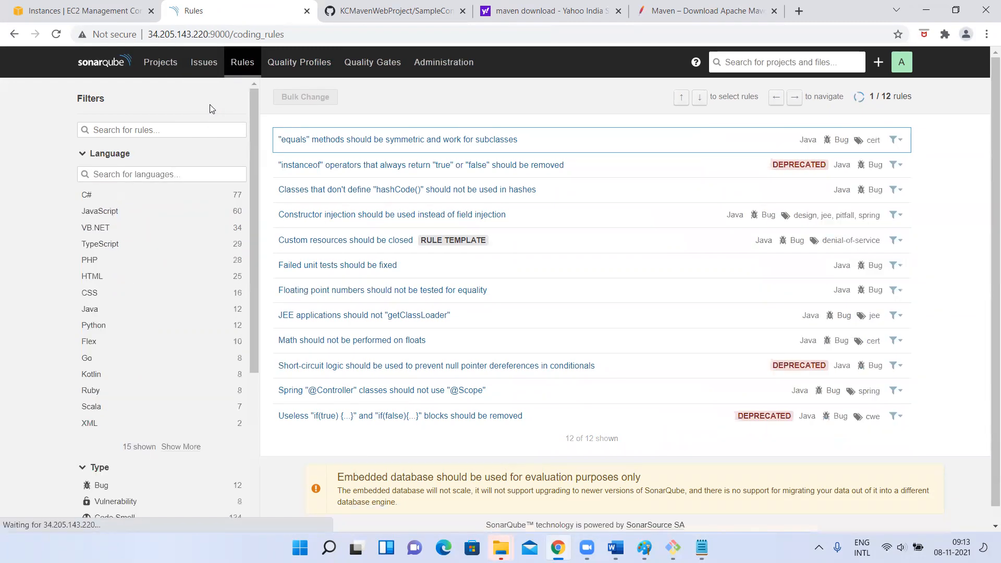
Reopen the quality profiles, view the Java Sonar way profile's details, and return to look over the other languages' profiles
{"action": "left_click", "coordinate": [281, 63]}
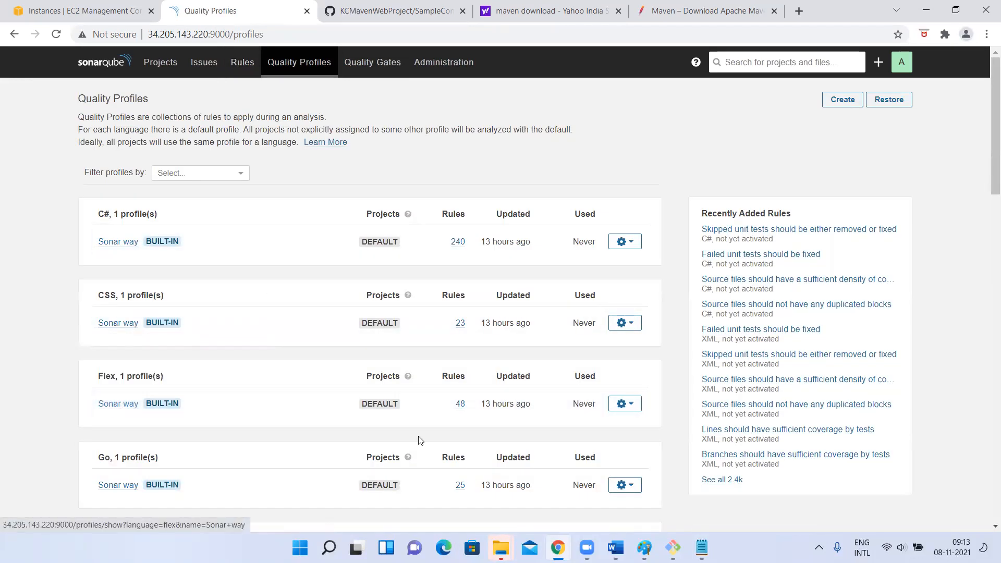
{"action": "scroll", "coordinate": [420, 441], "scroll_direction": "down", "scroll_amount": 7}
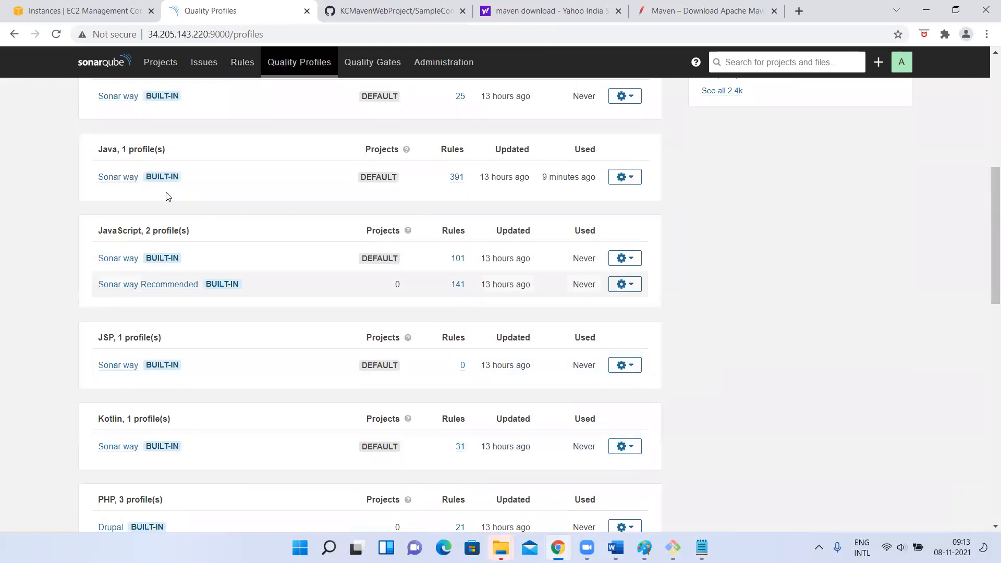
{"action": "left_click", "coordinate": [118, 177]}
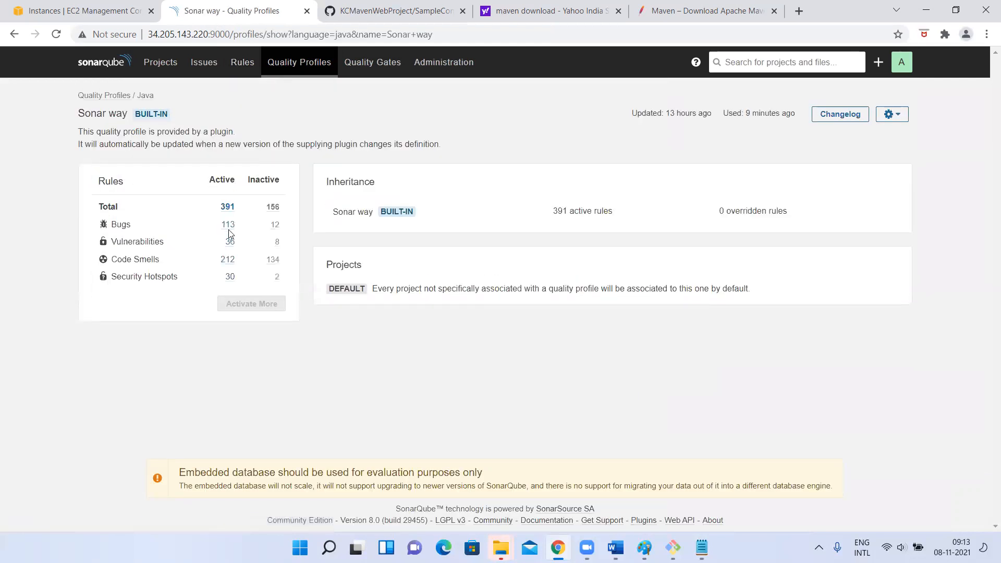
{"action": "left_click", "coordinate": [14, 34]}
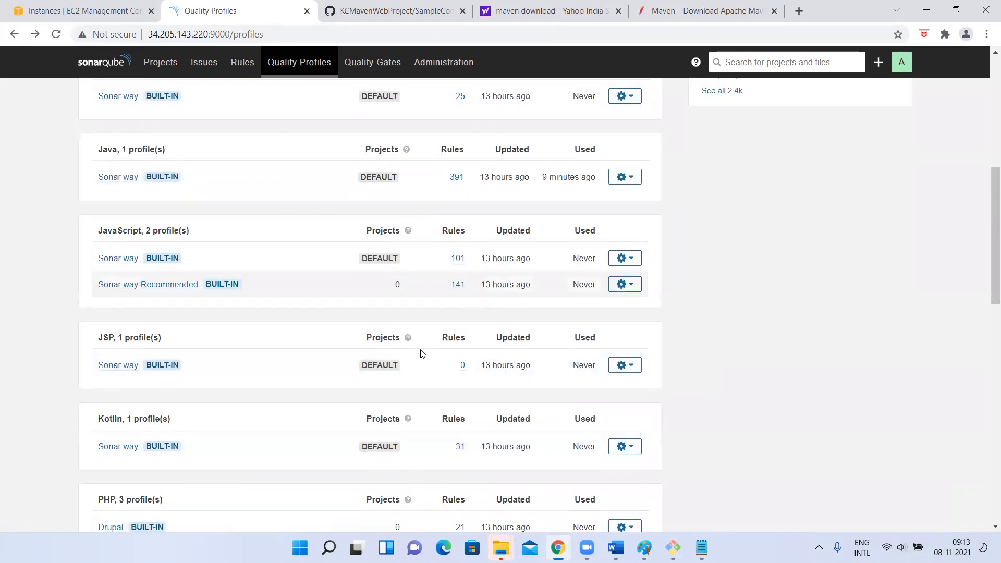
{"action": "scroll", "coordinate": [295, 350], "scroll_direction": "down", "scroll_amount": 2}
{"action": "scroll", "coordinate": [292, 351], "scroll_direction": "up", "scroll_amount": 2}
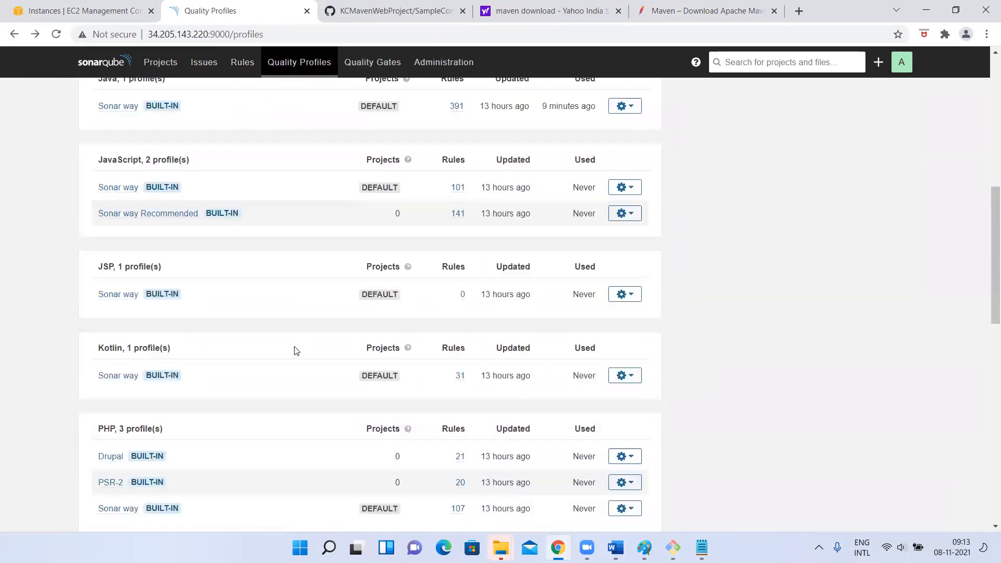
List the active rules of the Java Sonar way profile, load more of them, and skim through the rules
{"action": "left_click", "coordinate": [458, 159]}
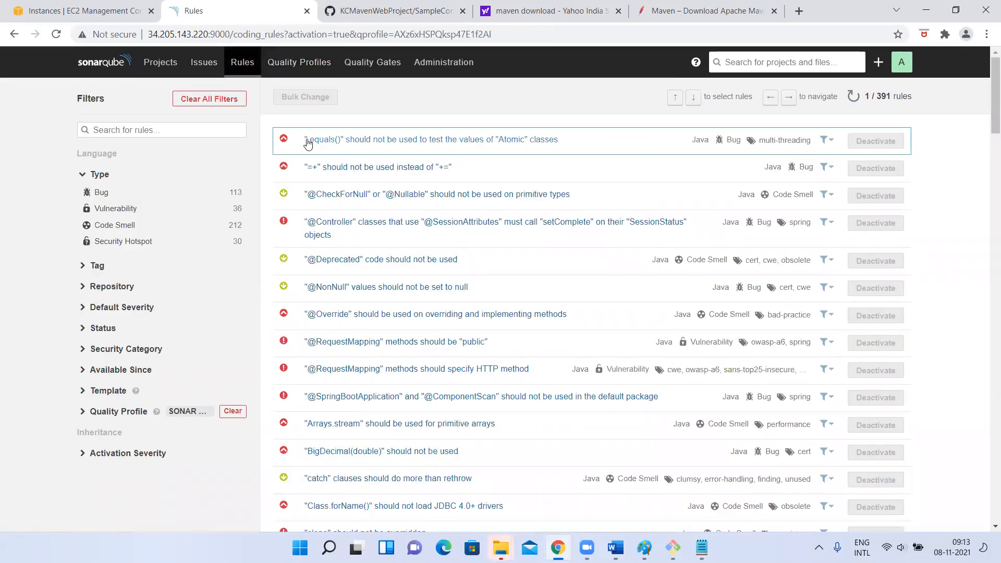
{"action": "scroll", "coordinate": [412, 337], "scroll_direction": "down", "scroll_amount": 20}
{"action": "scroll", "coordinate": [412, 337], "scroll_direction": "down", "scroll_amount": 15}
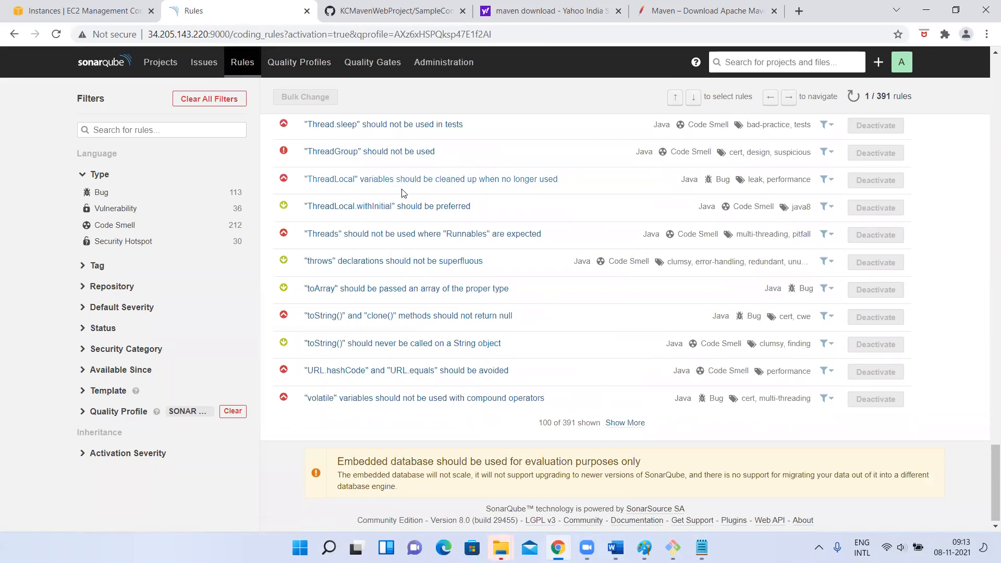
{"action": "left_click", "coordinate": [623, 423]}
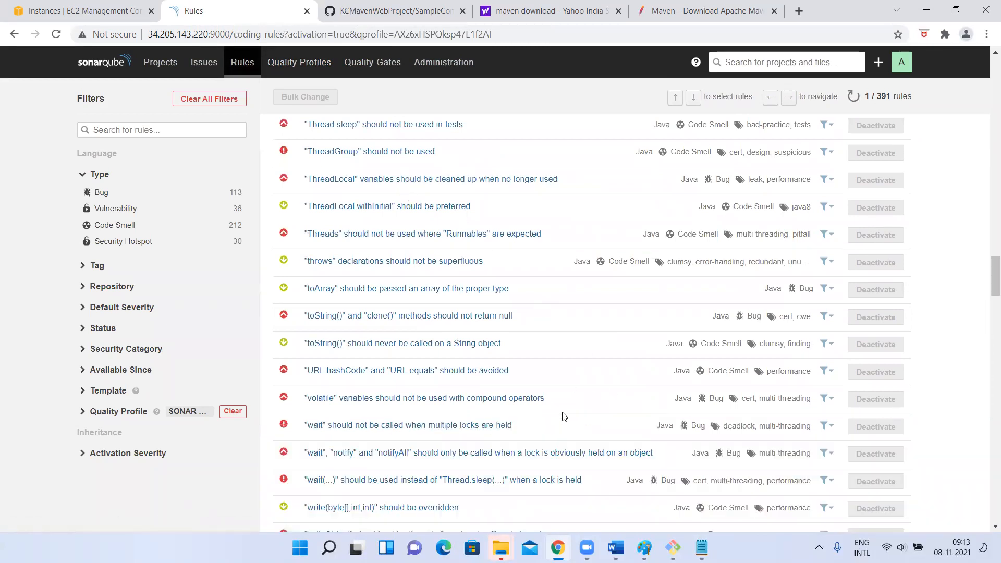
{"action": "scroll", "coordinate": [564, 415], "scroll_direction": "down", "scroll_amount": 3}
{"action": "scroll", "coordinate": [563, 416], "scroll_direction": "down", "scroll_amount": 20}
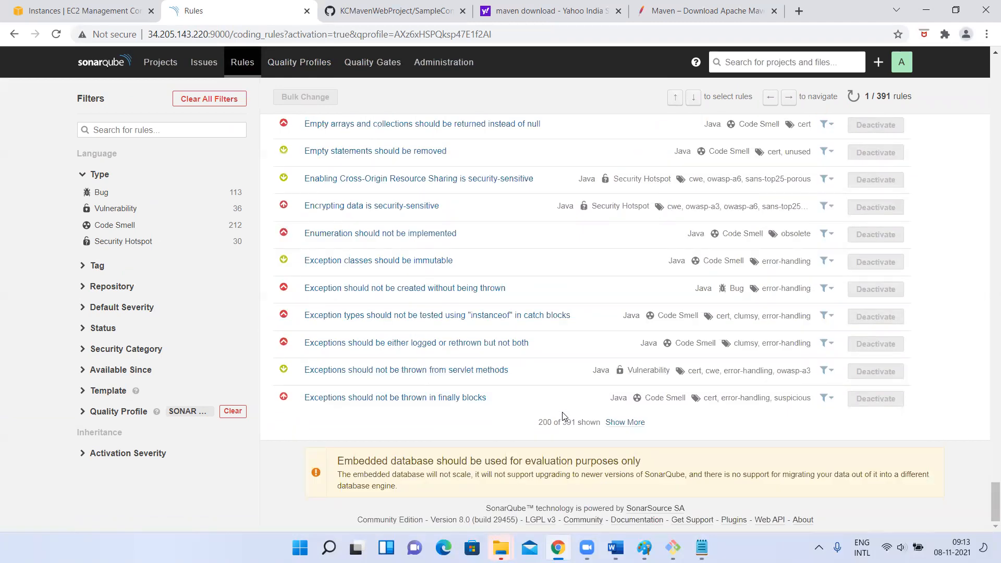
{"action": "scroll", "coordinate": [564, 415], "scroll_direction": "up", "scroll_amount": 20}
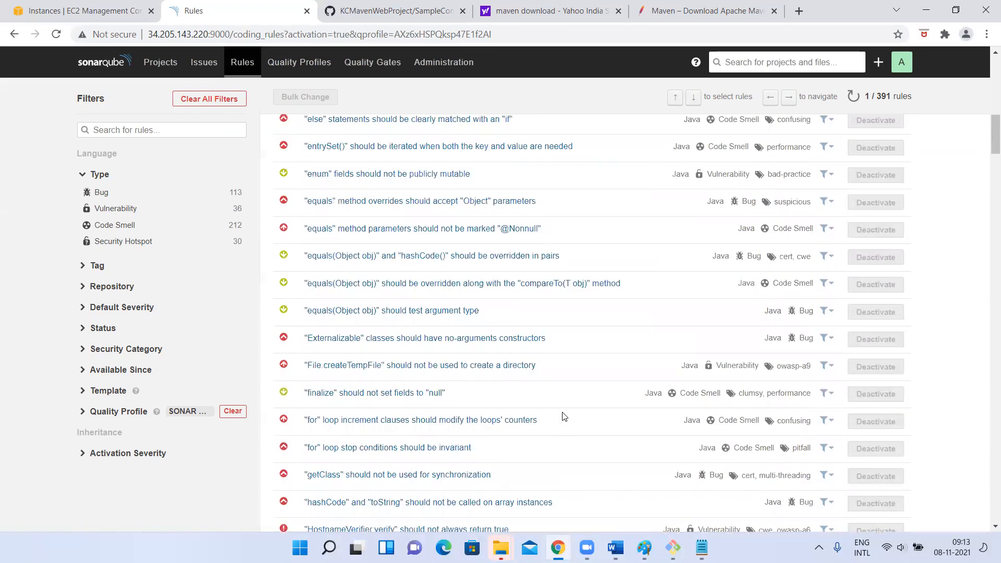
{"action": "scroll", "coordinate": [564, 416], "scroll_direction": "up", "scroll_amount": 15}
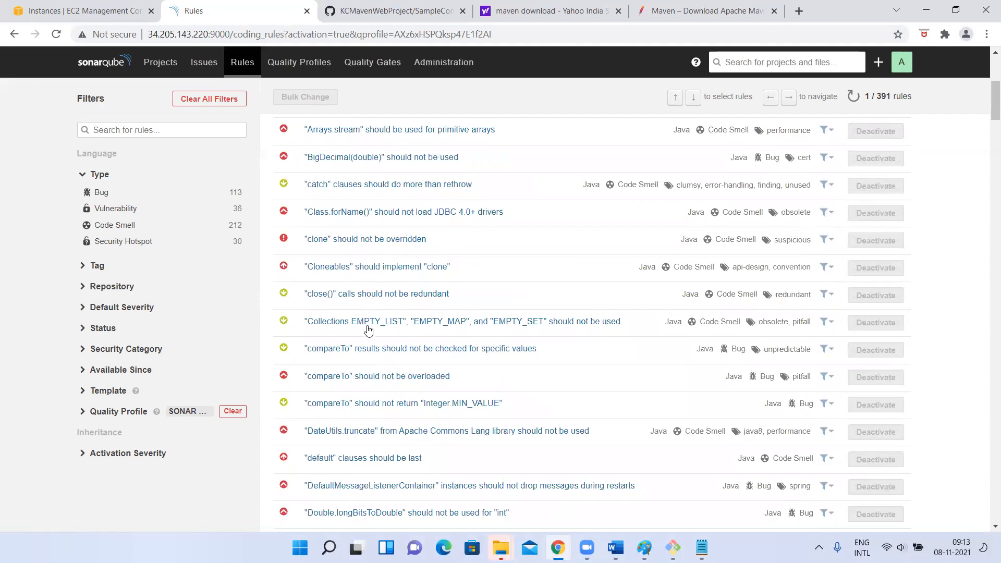
{"action": "scroll", "coordinate": [369, 327], "scroll_direction": "up", "scroll_amount": 5}
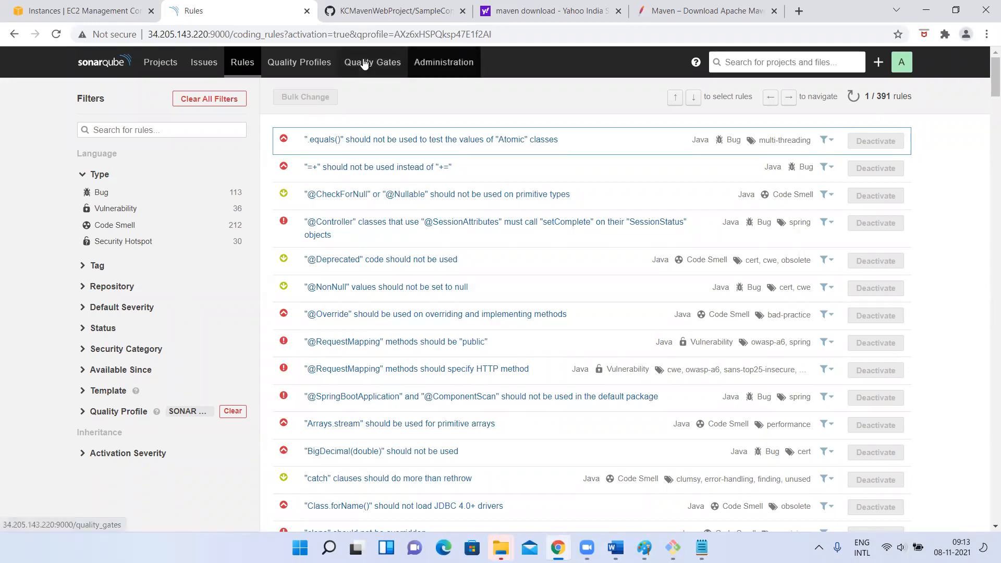
View the conditions of the default Sonar way quality gate, and open the general administration settings
{"action": "left_click", "coordinate": [370, 65]}
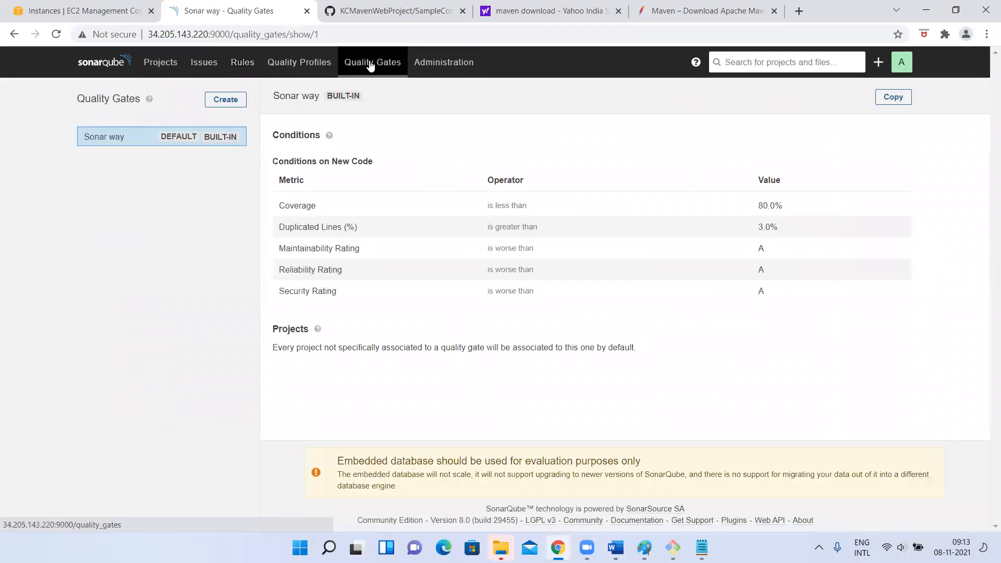
{"action": "left_click", "coordinate": [461, 66]}
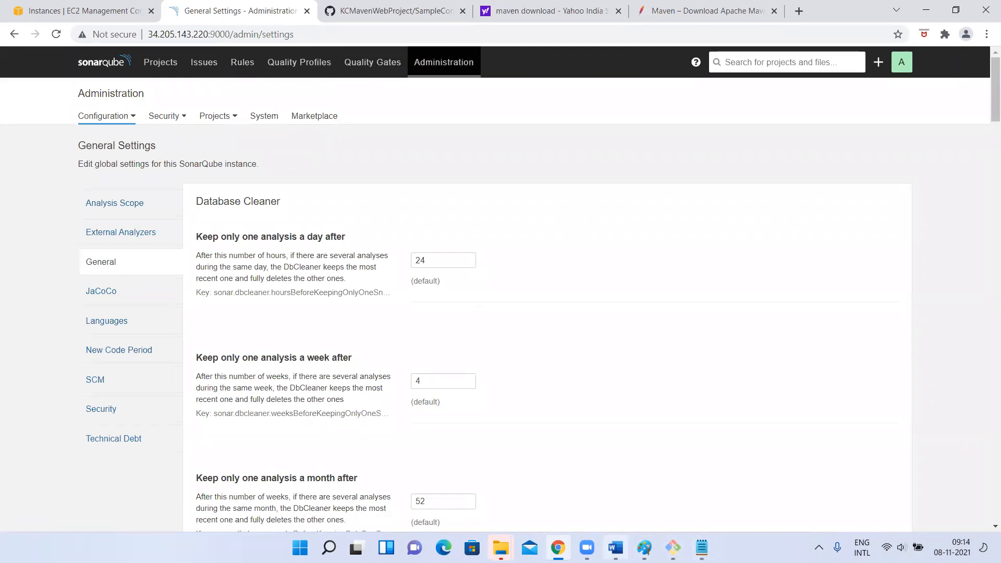
Switch to SonarQubeWorking.docx in Word and read through the architecture and scanner setup to the external database configuration
{"action": "left_click", "coordinate": [616, 547]}
{"action": "scroll", "coordinate": [370, 213], "scroll_direction": "up", "scroll_amount": 10}
{"action": "scroll", "coordinate": [370, 213], "scroll_direction": "down", "scroll_amount": 3}
{"action": "scroll", "coordinate": [371, 213], "scroll_direction": "down", "scroll_amount": 3}
{"action": "scroll", "coordinate": [371, 332], "scroll_direction": "down", "scroll_amount": 6}
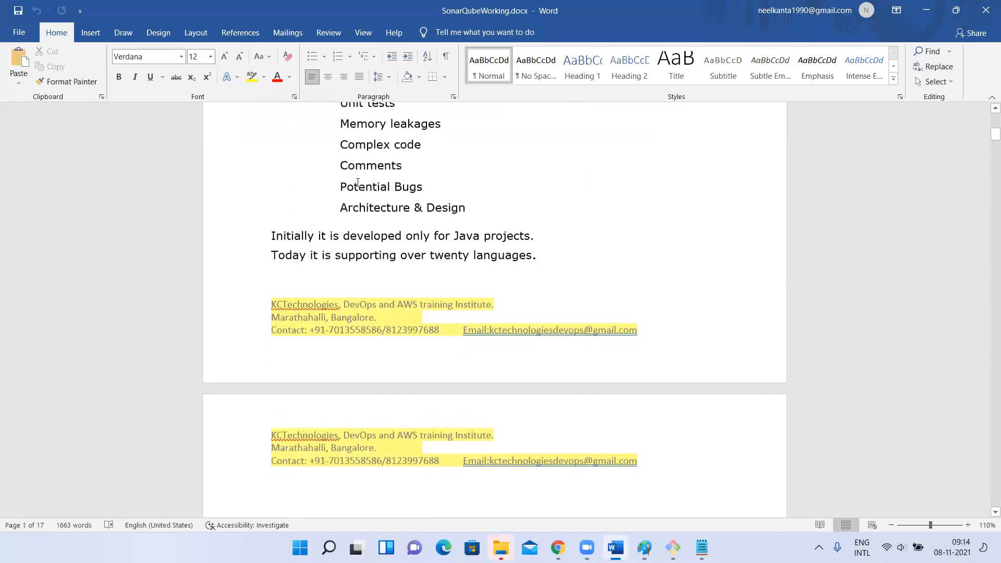
{"action": "scroll", "coordinate": [430, 257], "scroll_direction": "down", "scroll_amount": 15}
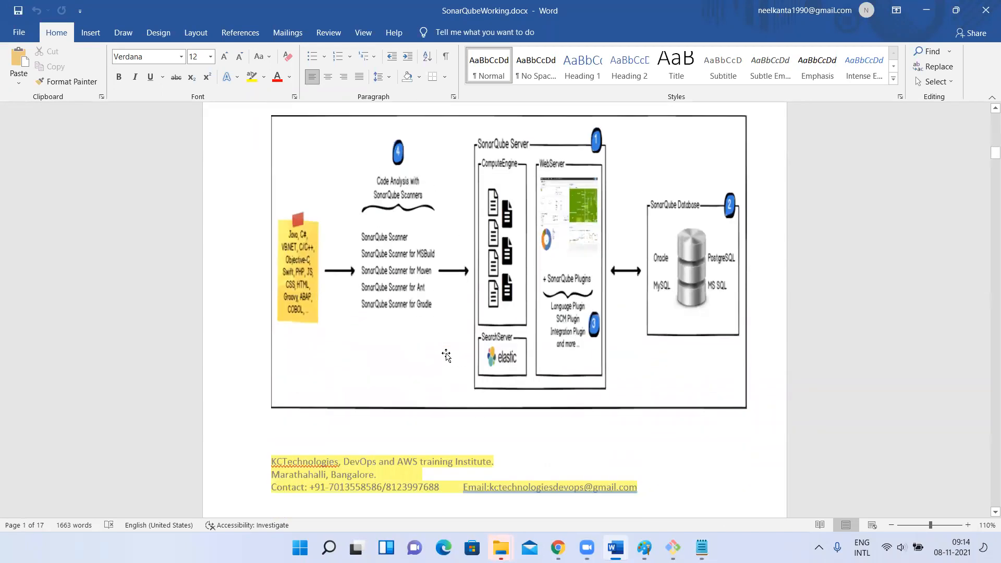
{"action": "scroll", "coordinate": [420, 280], "scroll_direction": "down", "scroll_amount": 17}
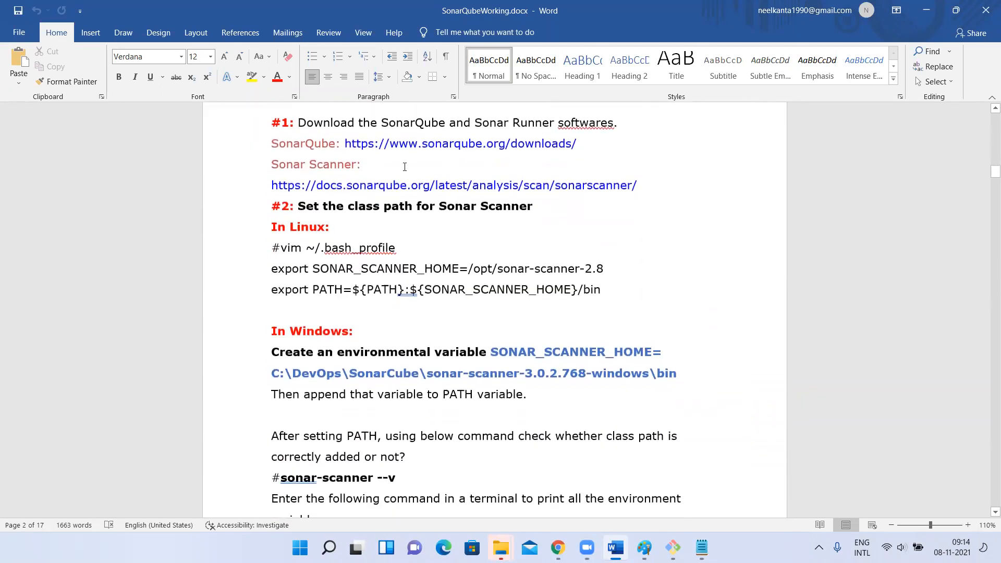
{"action": "scroll", "coordinate": [431, 256], "scroll_direction": "down", "scroll_amount": 6}
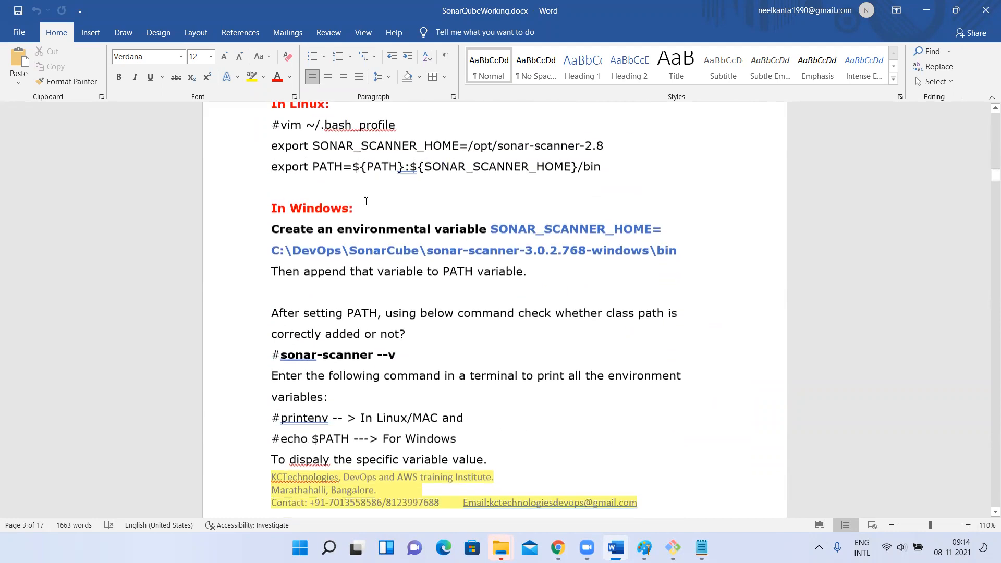
{"action": "scroll", "coordinate": [424, 269], "scroll_direction": "down", "scroll_amount": 4}
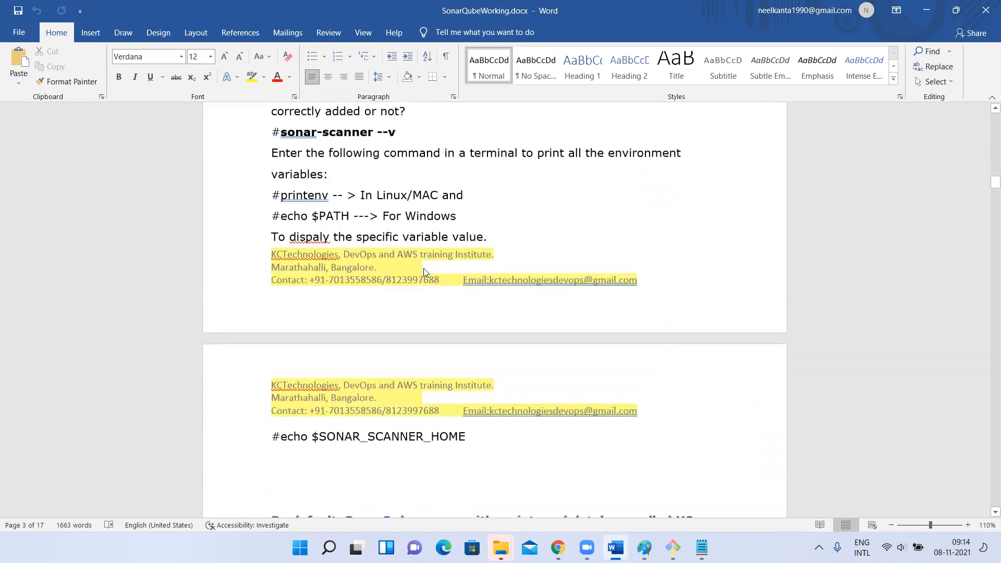
{"action": "scroll", "coordinate": [424, 271], "scroll_direction": "down", "scroll_amount": 12}
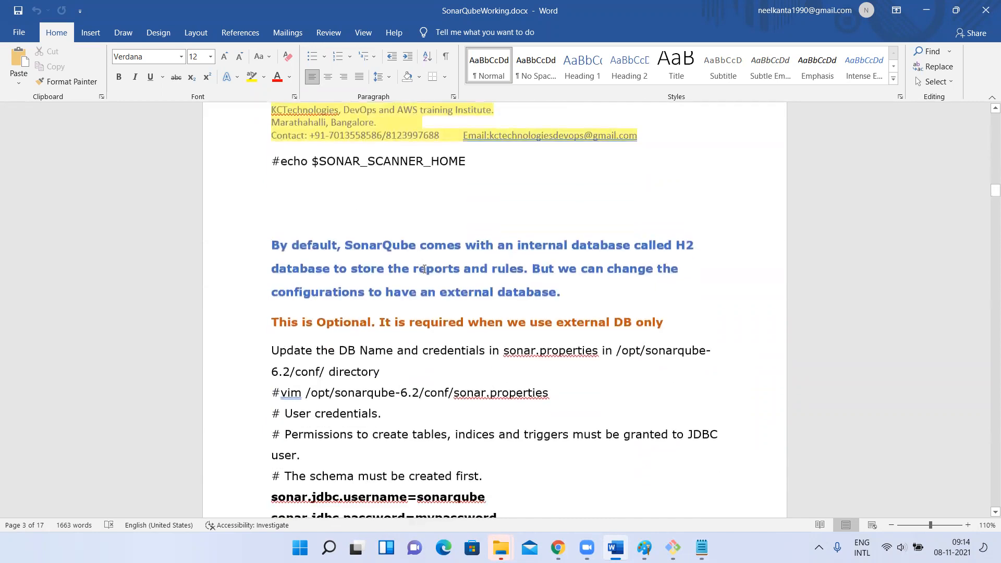
{"action": "scroll", "coordinate": [436, 259], "scroll_direction": "down", "scroll_amount": 1}
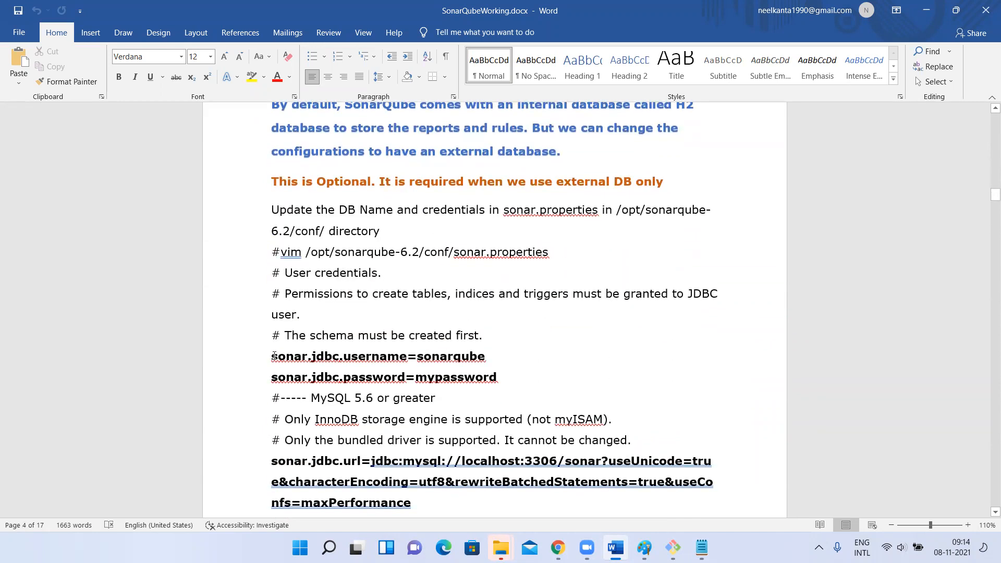
Highlight the JDBC username and password lines, and the parts of the path to the sonar.properties file
{"action": "left_click_drag", "start_coordinate": [272, 358], "coordinate": [558, 380]}
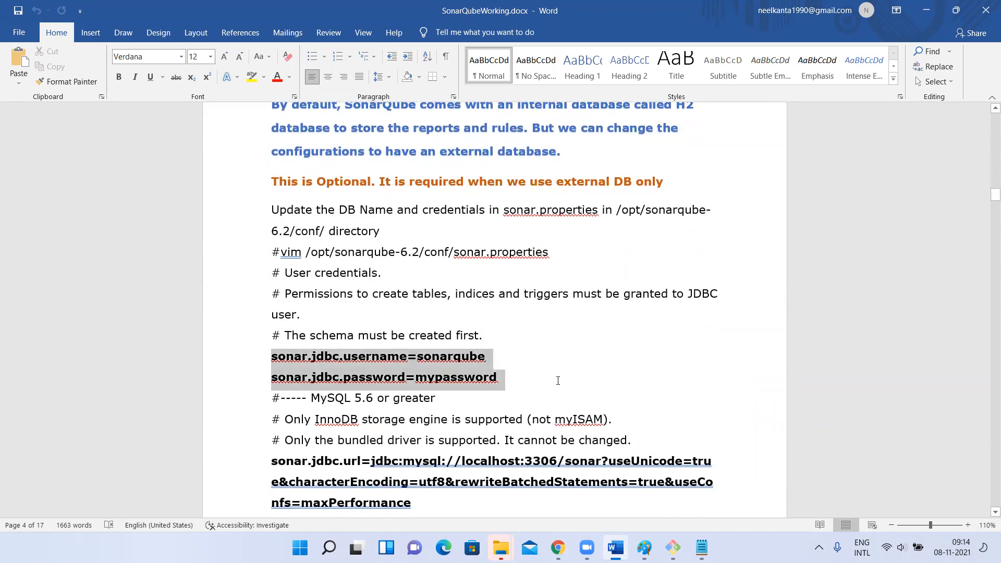
{"action": "left_click", "coordinate": [378, 338]}
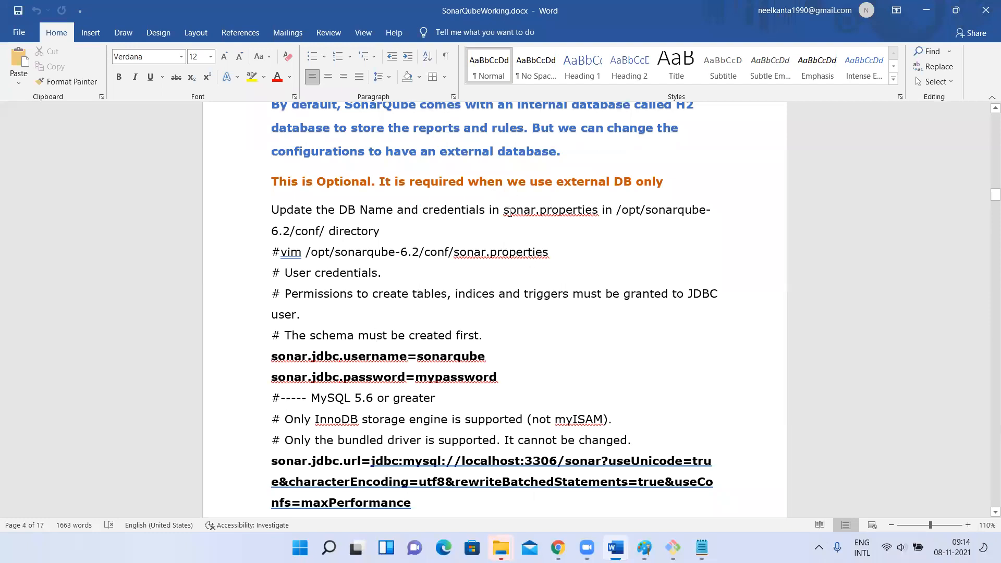
{"action": "left_click_drag", "start_coordinate": [507, 211], "coordinate": [629, 225]}
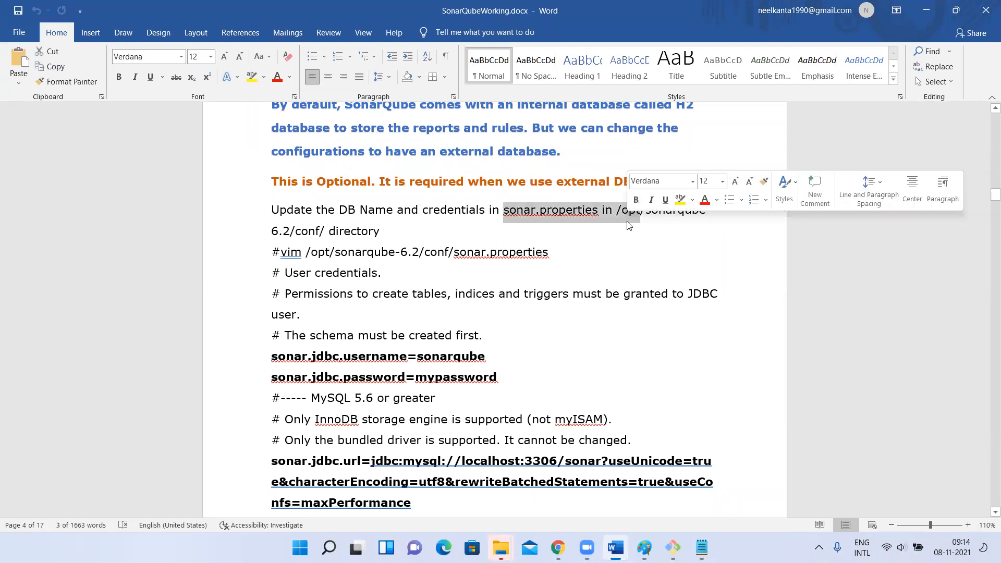
{"action": "double_click", "coordinate": [353, 251]}
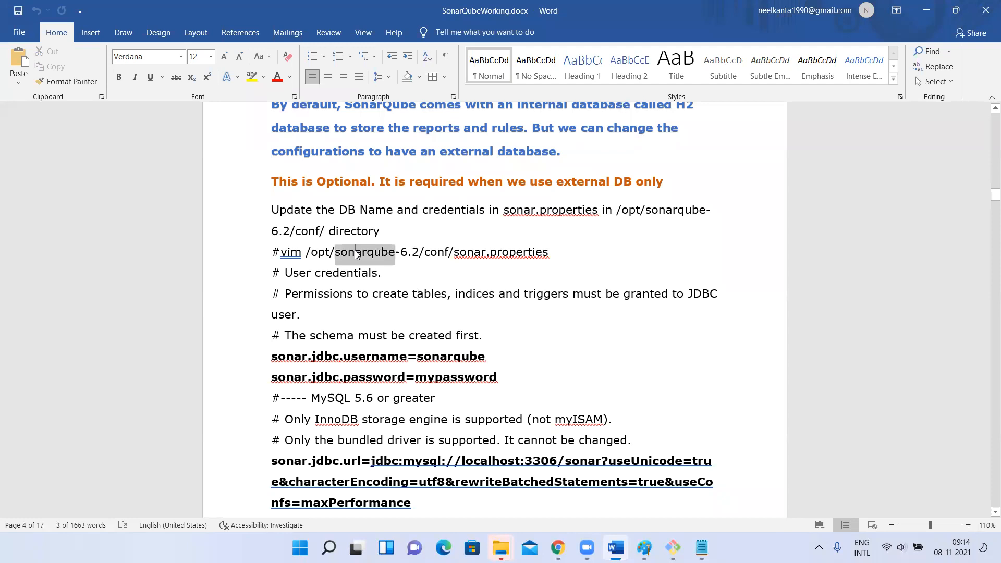
{"action": "double_click", "coordinate": [437, 252]}
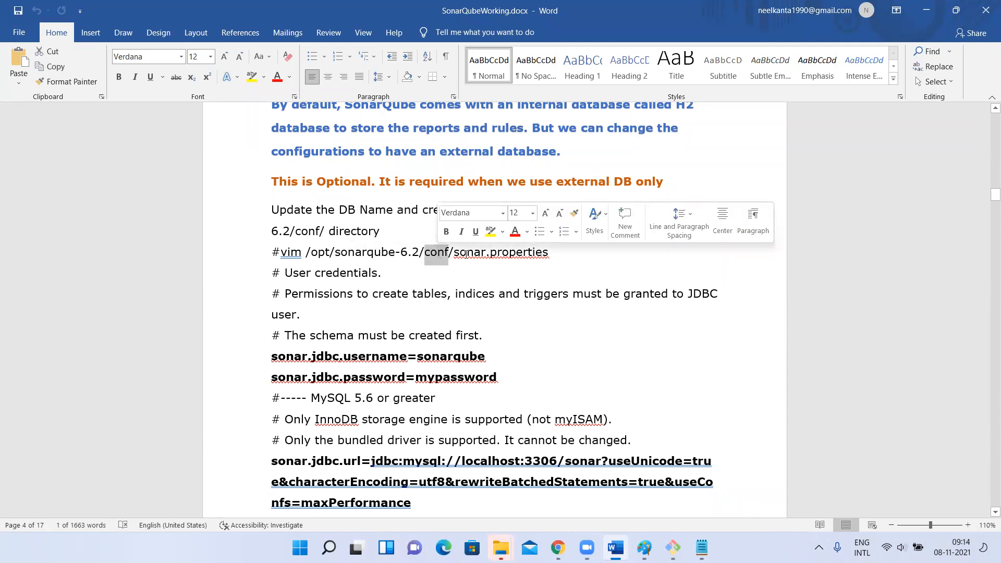
{"action": "left_click_drag", "start_coordinate": [453, 254], "coordinate": [553, 253]}
Highlight the JDBC credentials and the sonar.jdbc.url entry, and read on to the port settings in sonar-scanner.properties
{"action": "scroll", "coordinate": [371, 253], "scroll_direction": "down", "scroll_amount": 3}
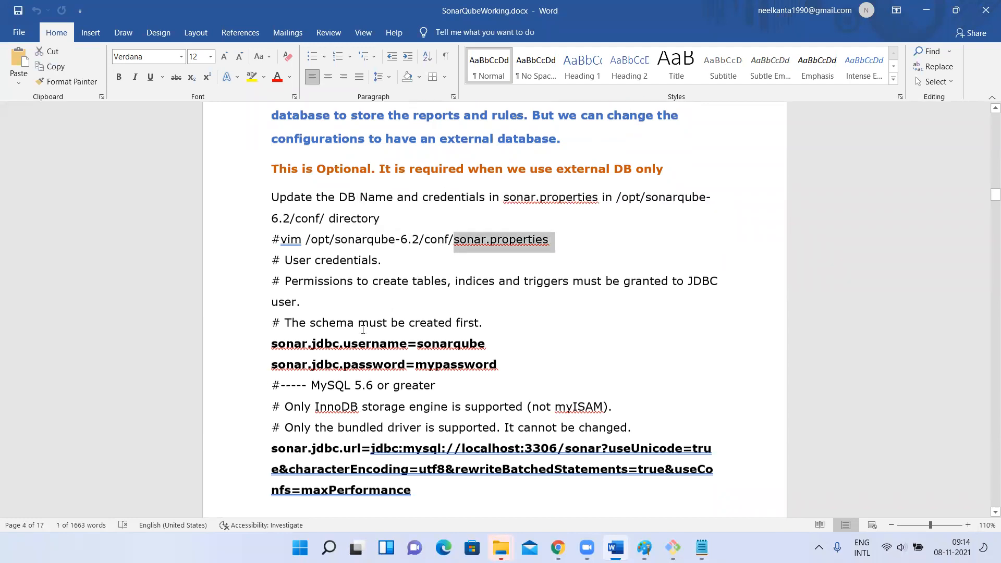
{"action": "left_click_drag", "start_coordinate": [343, 204], "coordinate": [503, 227]}
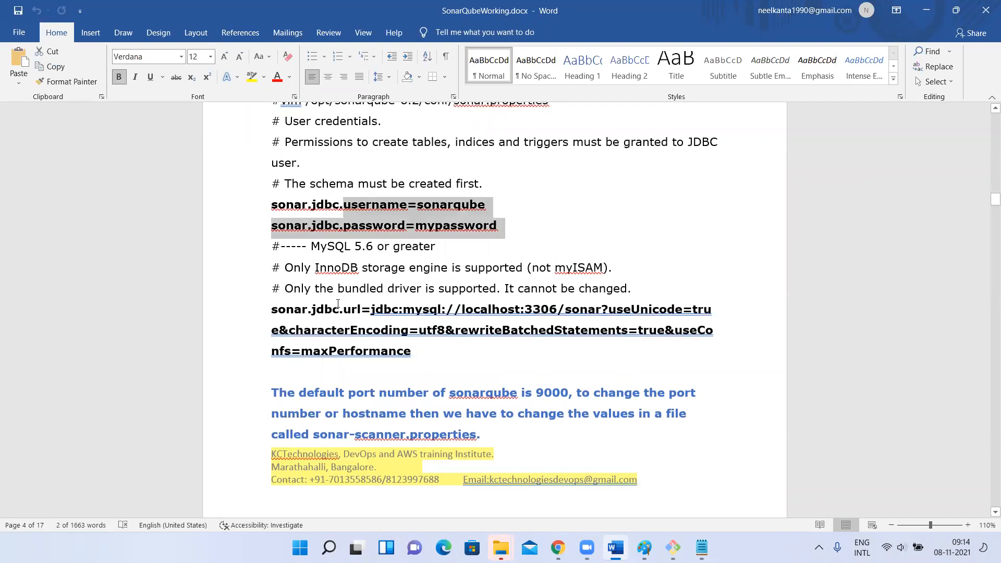
{"action": "left_click_drag", "start_coordinate": [270, 308], "coordinate": [446, 351]}
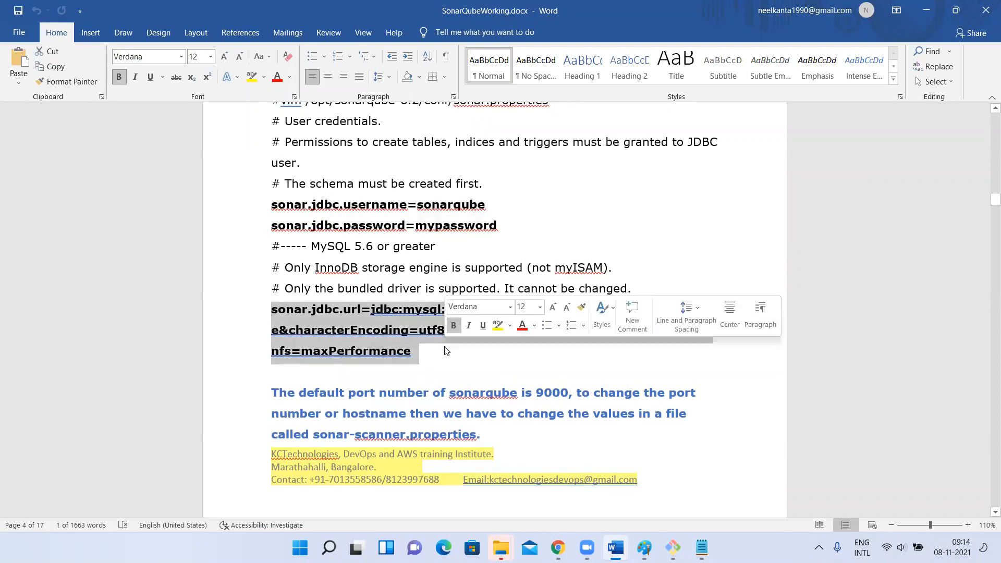
{"action": "scroll", "coordinate": [332, 337], "scroll_direction": "down", "scroll_amount": 4}
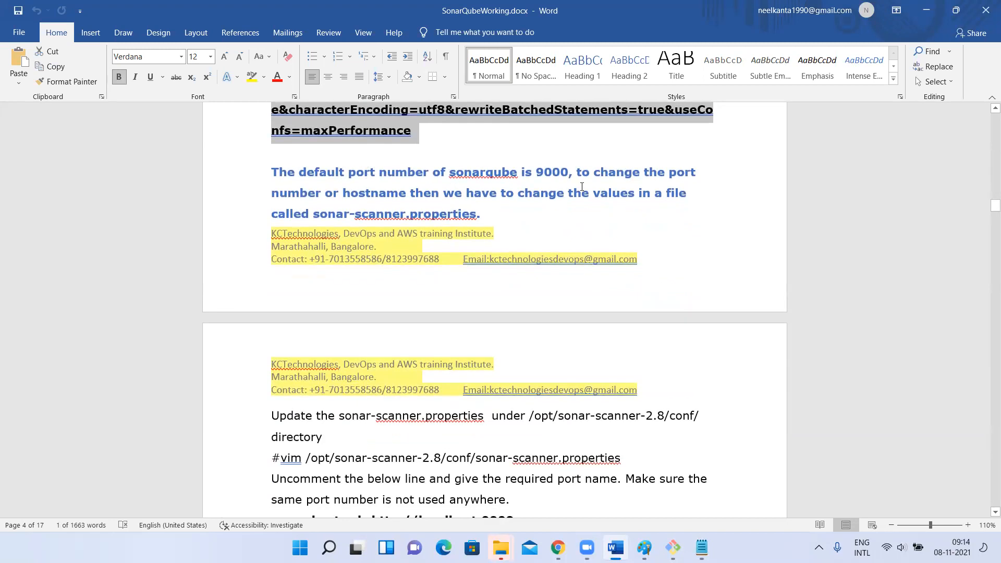
{"action": "scroll", "coordinate": [475, 332], "scroll_direction": "down", "scroll_amount": 3}
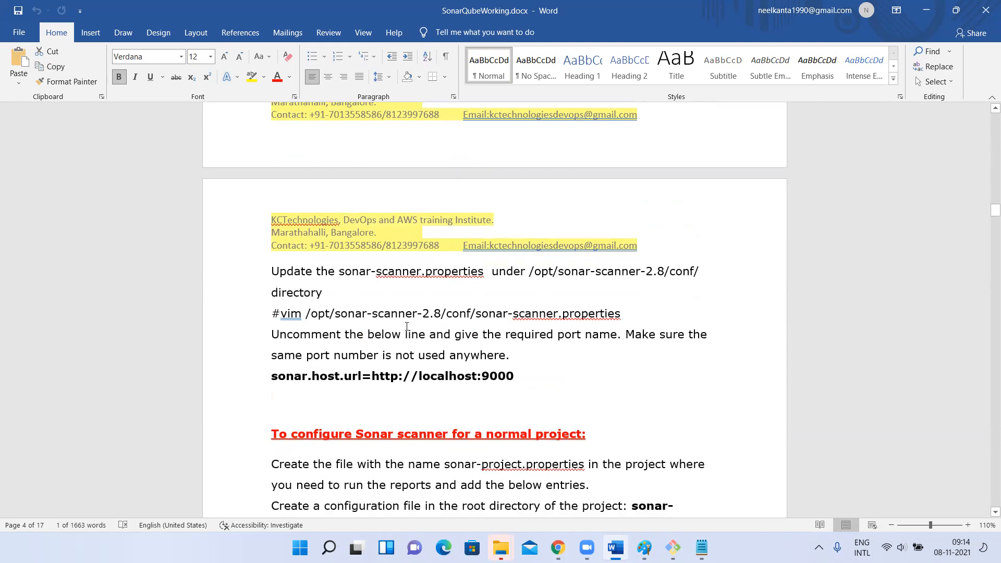
Read the notes from the scanner port setting and normal project configuration through to the Maven profile for pom.xml
{"action": "scroll", "coordinate": [406, 327], "scroll_direction": "down", "scroll_amount": 1}
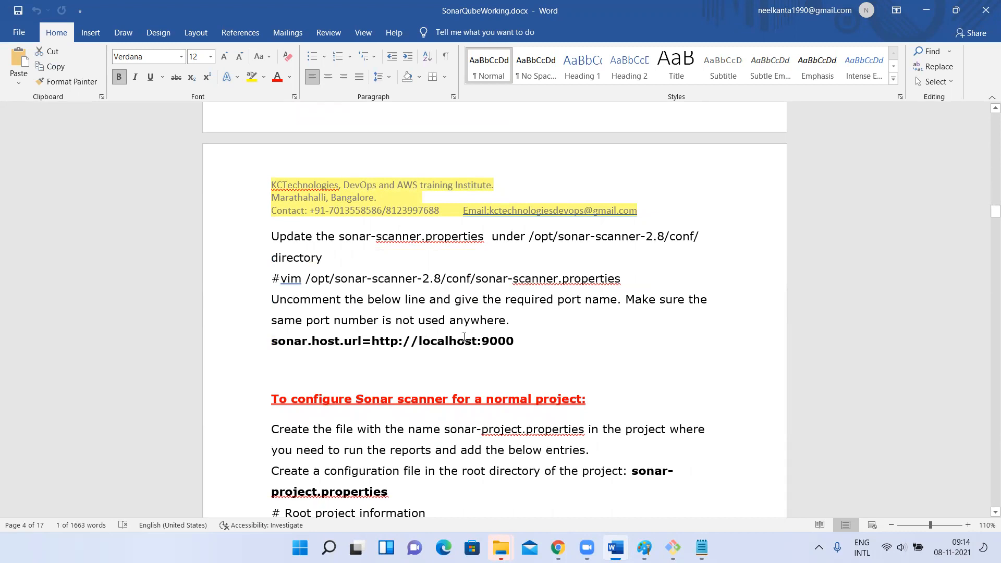
{"action": "scroll", "coordinate": [464, 338], "scroll_direction": "down", "scroll_amount": 5}
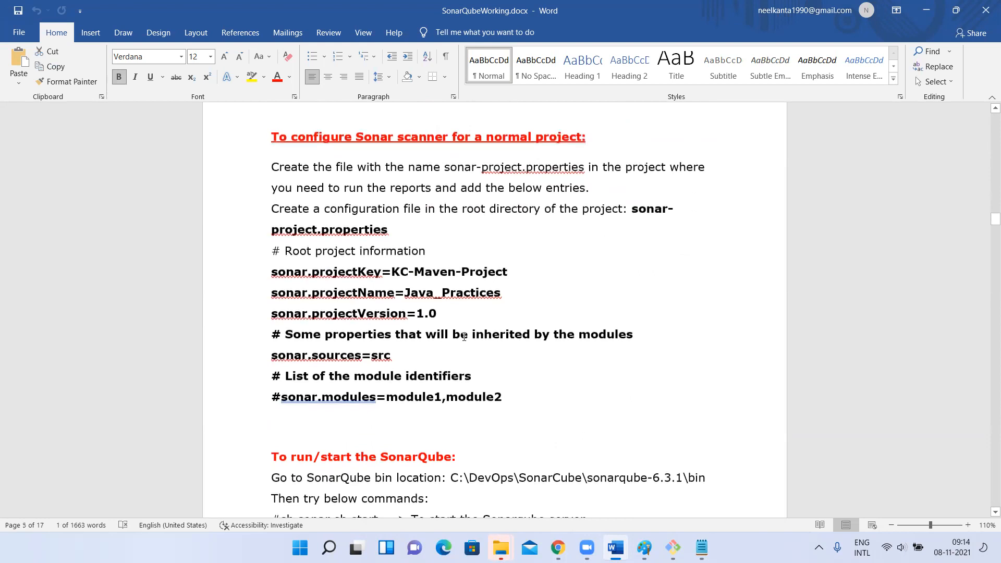
{"action": "scroll", "coordinate": [375, 288], "scroll_direction": "down", "scroll_amount": 1}
{"action": "scroll", "coordinate": [374, 330], "scroll_direction": "down", "scroll_amount": 4}
{"action": "scroll", "coordinate": [372, 328], "scroll_direction": "down", "scroll_amount": 18}
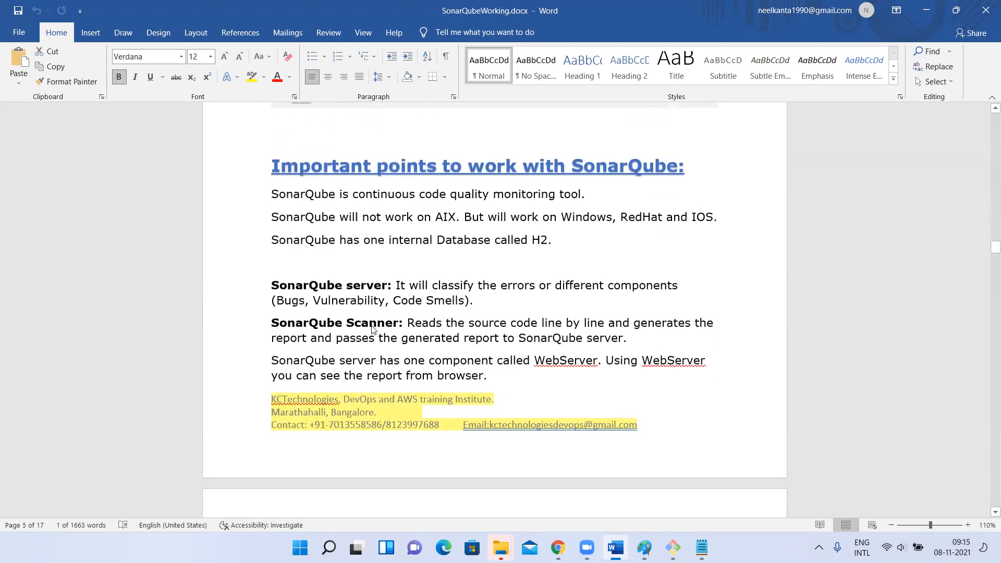
{"action": "scroll", "coordinate": [372, 327], "scroll_direction": "down", "scroll_amount": 20}
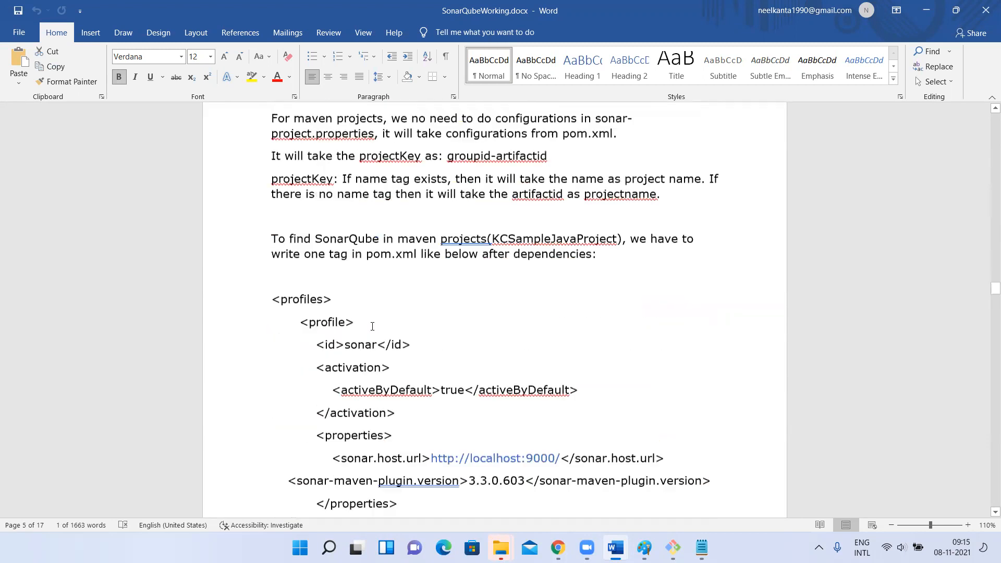
Go back through the freestyle project notes and important points to the Sonar scanner configuration for a normal project
{"action": "scroll", "coordinate": [372, 326], "scroll_direction": "up", "scroll_amount": 2}
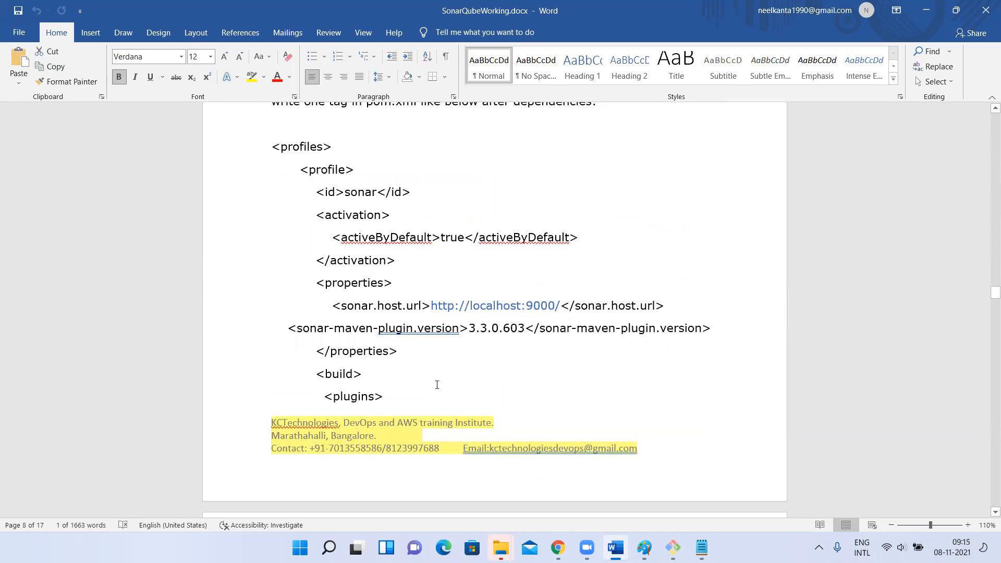
{"action": "scroll", "coordinate": [437, 385], "scroll_direction": "up", "scroll_amount": 15}
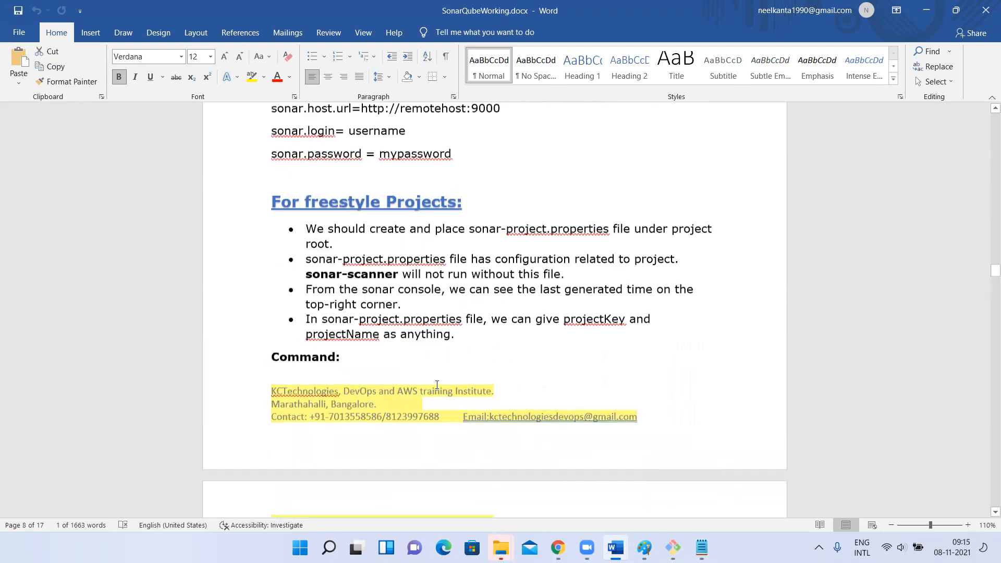
{"action": "scroll", "coordinate": [437, 385], "scroll_direction": "up", "scroll_amount": 15}
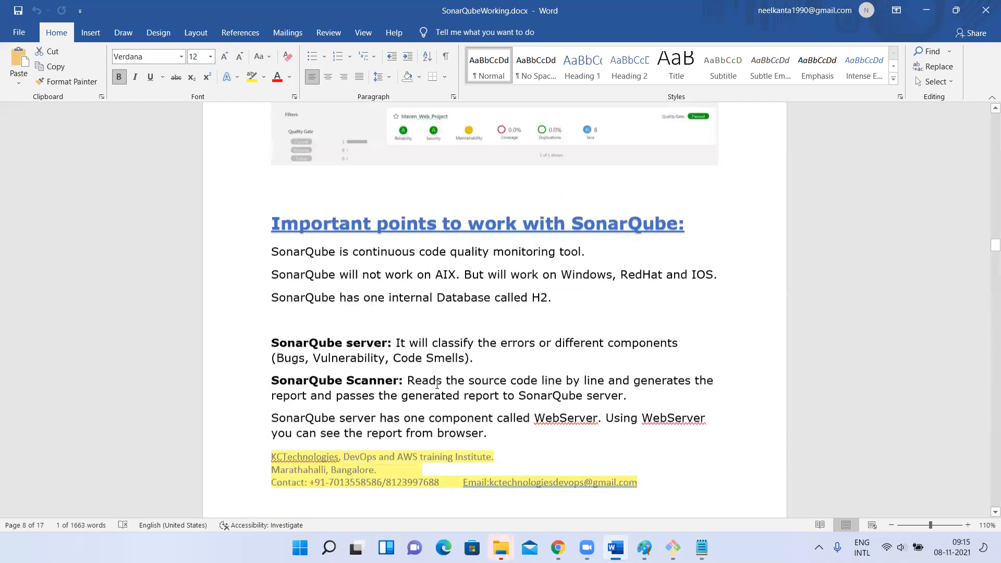
{"action": "scroll", "coordinate": [437, 385], "scroll_direction": "up", "scroll_amount": 3}
{"action": "scroll", "coordinate": [437, 385], "scroll_direction": "down", "scroll_amount": 2}
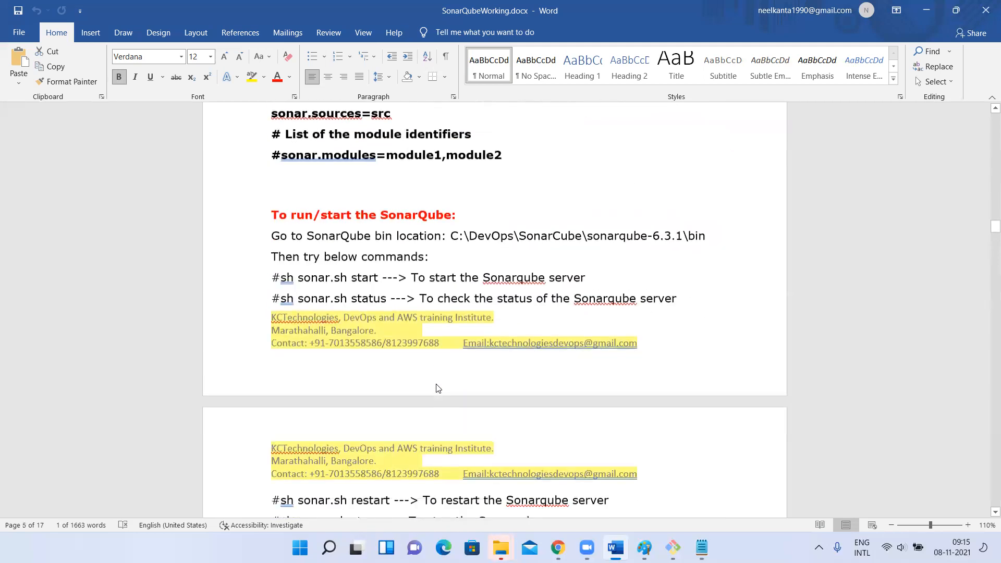
{"action": "scroll", "coordinate": [436, 389], "scroll_direction": "down", "scroll_amount": 2}
{"action": "scroll", "coordinate": [437, 385], "scroll_direction": "up", "scroll_amount": 3}
{"action": "scroll", "coordinate": [309, 269], "scroll_direction": "down", "scroll_amount": 1}
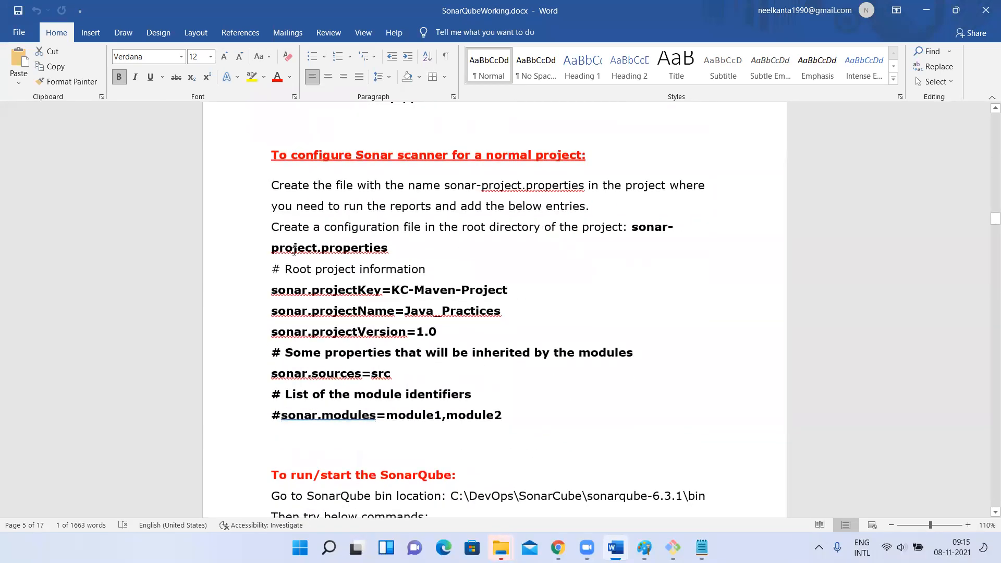
Highlight part of the sonar-project.properties file name and the values of the projectKey, projectName and projectVersion entries
{"action": "left_click_drag", "start_coordinate": [285, 250], "coordinate": [271, 250]}
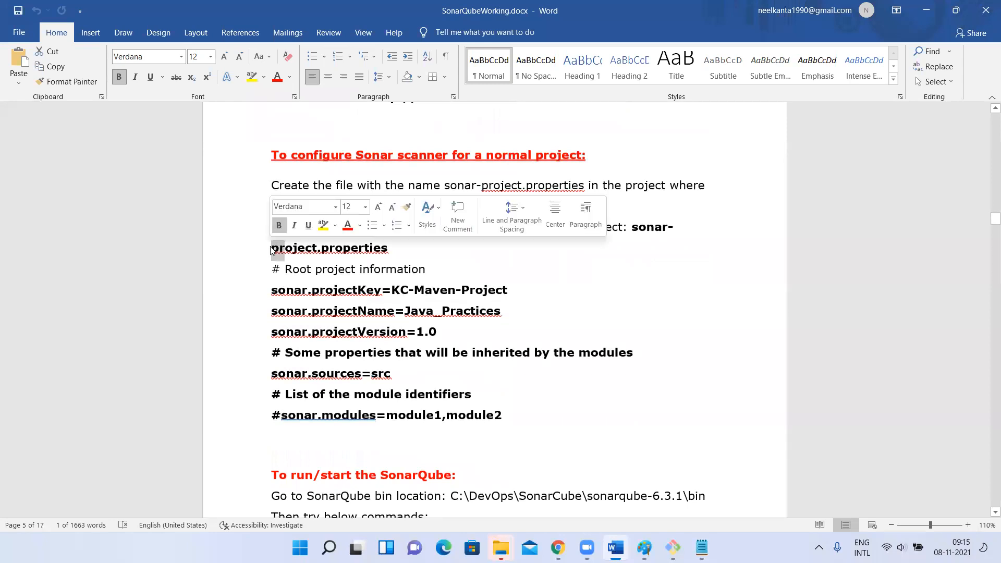
{"action": "left_click", "coordinate": [455, 340]}
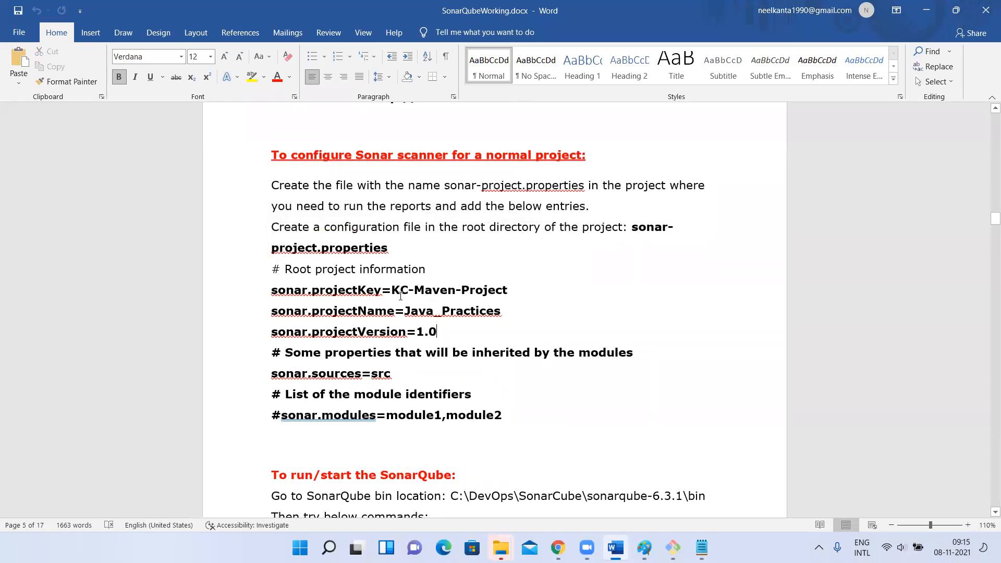
{"action": "left_click_drag", "start_coordinate": [409, 294], "coordinate": [541, 270]}
{"action": "left_click", "coordinate": [425, 300]}
{"action": "left_click_drag", "start_coordinate": [404, 311], "coordinate": [501, 311]}
{"action": "left_click_drag", "start_coordinate": [418, 336], "coordinate": [427, 340]}
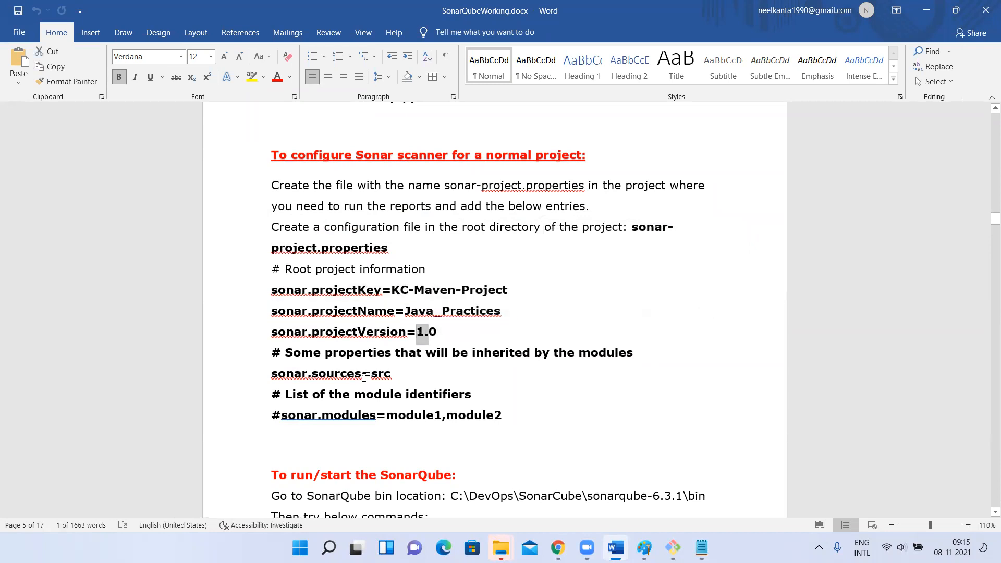
Highlight the src value of sonar.sources and the module1,module2 value of sonar.modules
{"action": "left_click_drag", "start_coordinate": [372, 373], "coordinate": [409, 371]}
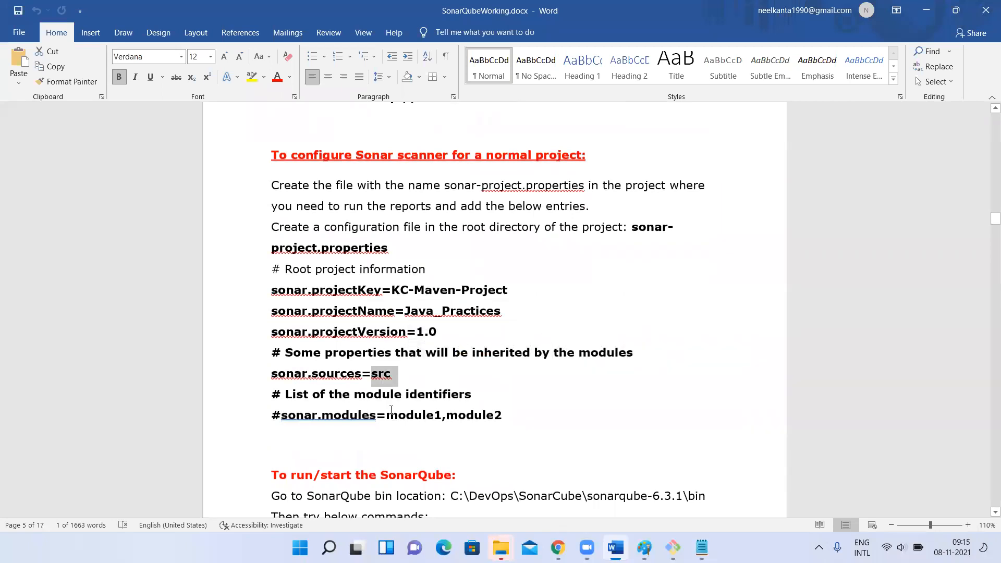
{"action": "left_click", "coordinate": [385, 401]}
{"action": "left_click_drag", "start_coordinate": [387, 415], "coordinate": [552, 424]}
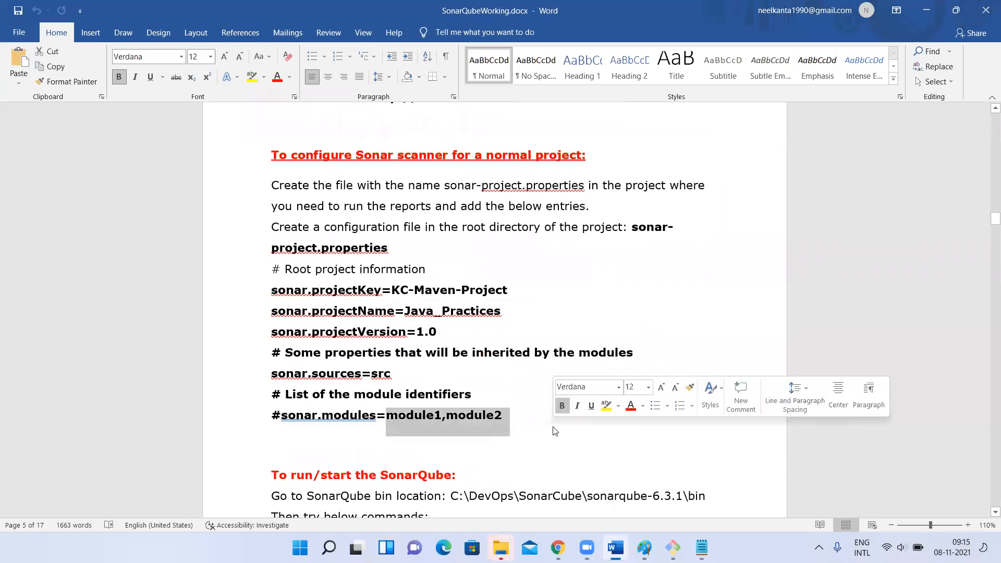
{"action": "left_click", "coordinate": [398, 416]}
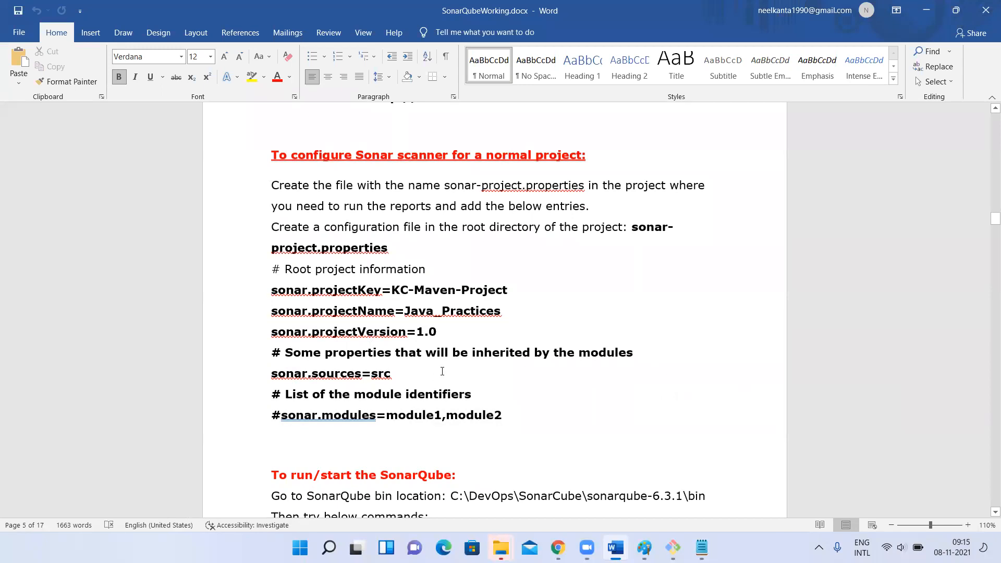
Read the sonar.sh server commands and sonar-scanner report instructions, and look back at the external database settings
{"action": "scroll", "coordinate": [395, 308], "scroll_direction": "down", "scroll_amount": 5}
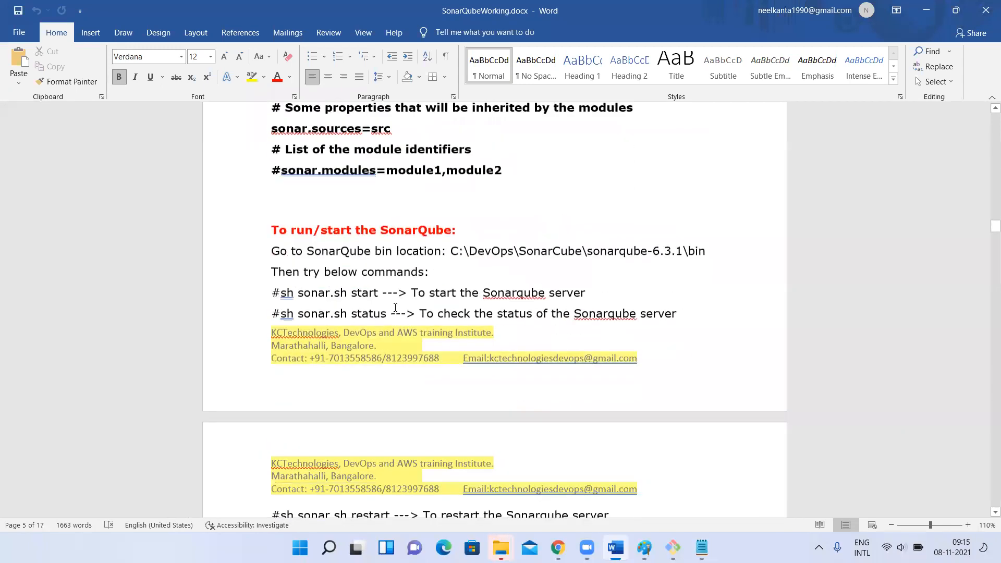
{"action": "scroll", "coordinate": [395, 311], "scroll_direction": "down", "scroll_amount": 1}
{"action": "scroll", "coordinate": [395, 312], "scroll_direction": "down", "scroll_amount": 4}
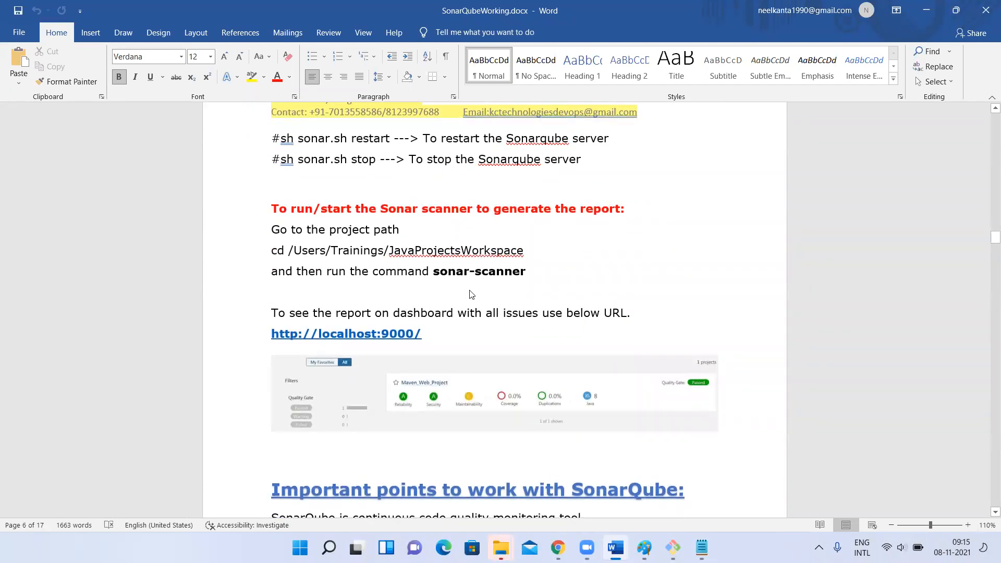
{"action": "scroll", "coordinate": [469, 293], "scroll_direction": "up", "scroll_amount": 8}
{"action": "scroll", "coordinate": [471, 290], "scroll_direction": "up", "scroll_amount": 12}
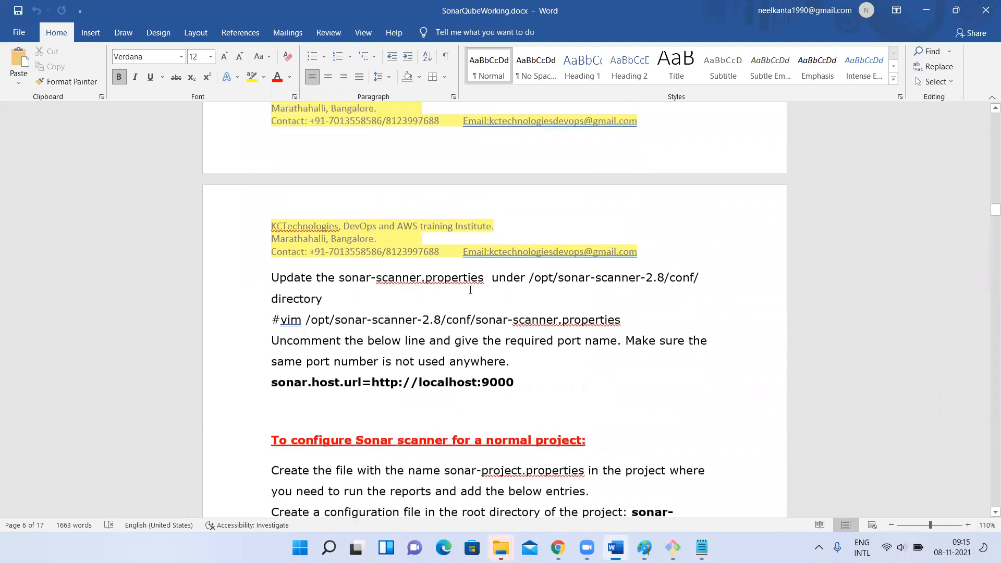
{"action": "scroll", "coordinate": [471, 290], "scroll_direction": "up", "scroll_amount": 6}
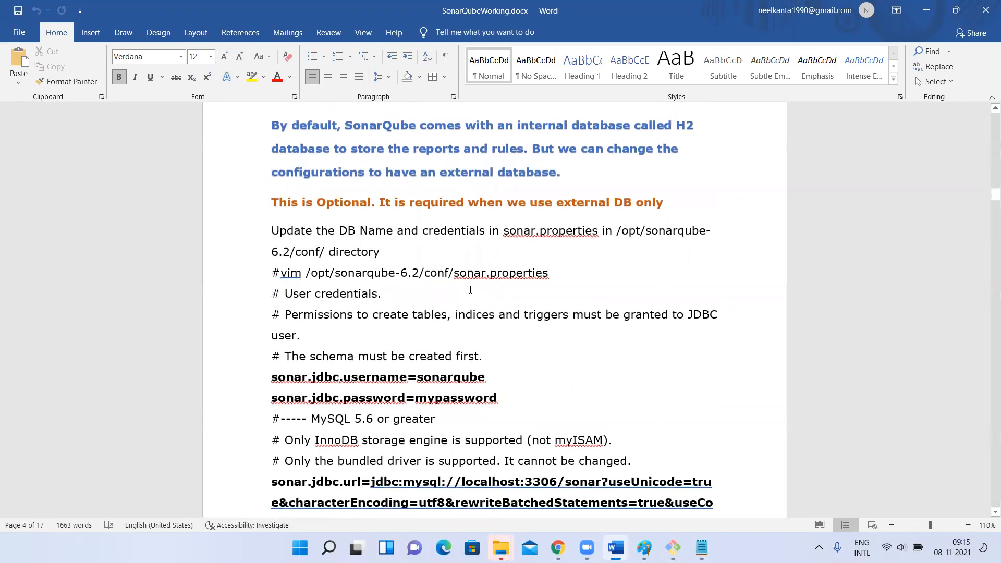
Find the important points for working with SonarQube and highlight the SonarQube Scanner description
{"action": "scroll", "coordinate": [471, 290], "scroll_direction": "up", "scroll_amount": 5}
{"action": "scroll", "coordinate": [470, 290], "scroll_direction": "up", "scroll_amount": 15}
{"action": "scroll", "coordinate": [471, 290], "scroll_direction": "down", "scroll_amount": 13}
{"action": "scroll", "coordinate": [471, 294], "scroll_direction": "down", "scroll_amount": 4}
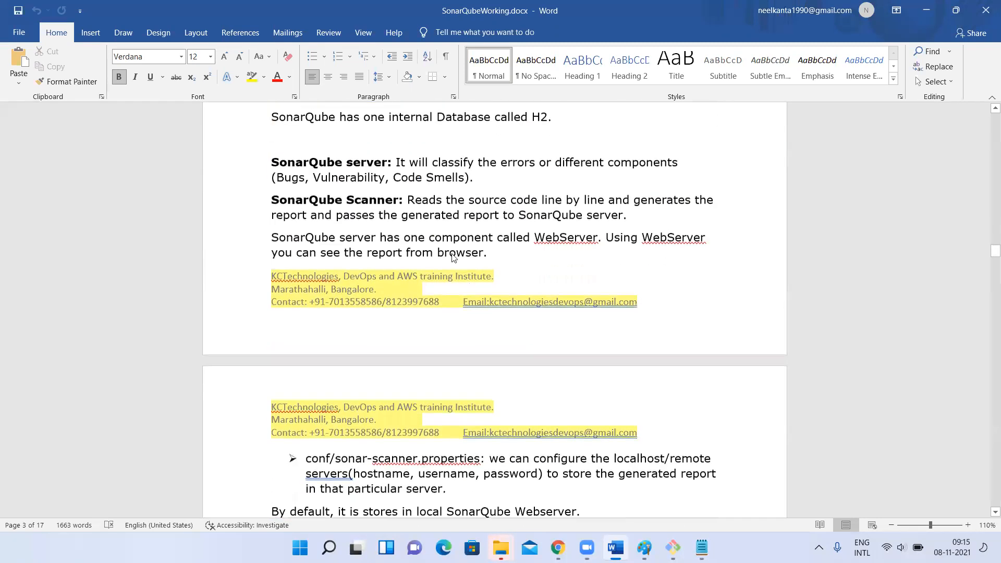
{"action": "left_click_drag", "start_coordinate": [406, 160], "coordinate": [409, 159]}
{"action": "left_click_drag", "start_coordinate": [272, 196], "coordinate": [416, 209]}
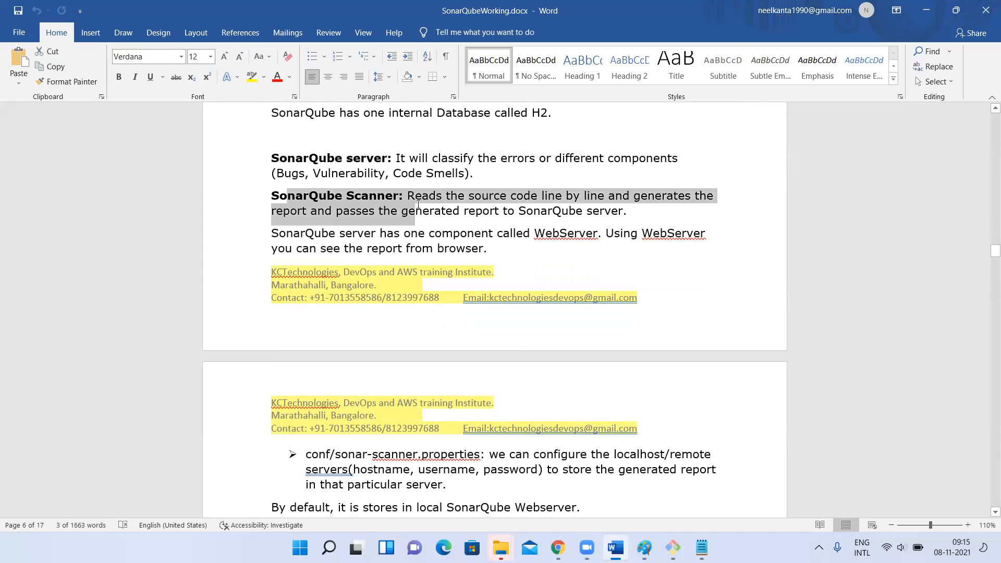
Examine the sonar-scanner.properties entries for storing reports on the default local server or a remote server
{"action": "scroll", "coordinate": [418, 206], "scroll_direction": "down", "scroll_amount": 8}
{"action": "scroll", "coordinate": [418, 206], "scroll_direction": "down", "scroll_amount": 2}
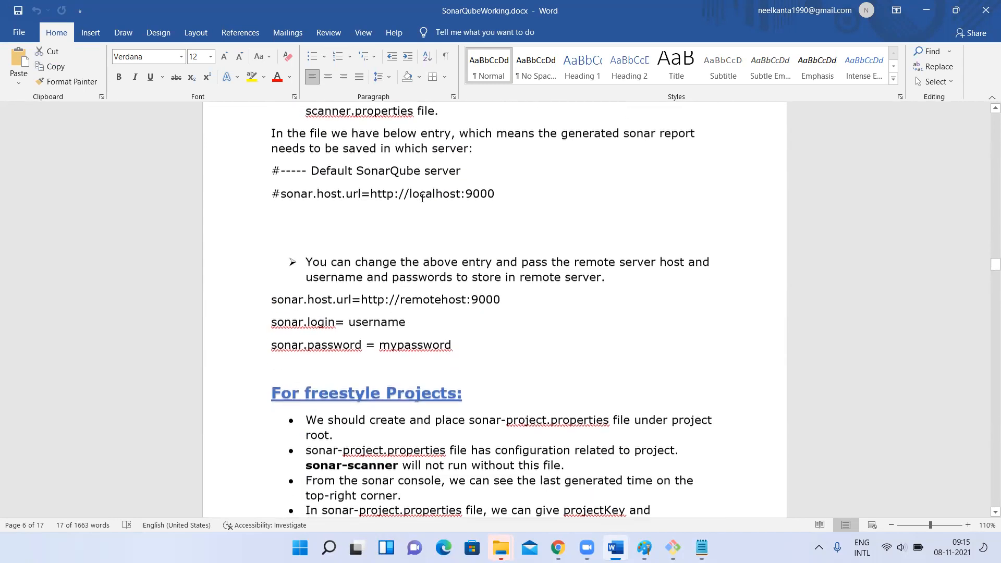
{"action": "scroll", "coordinate": [396, 300], "scroll_direction": "down", "scroll_amount": 1}
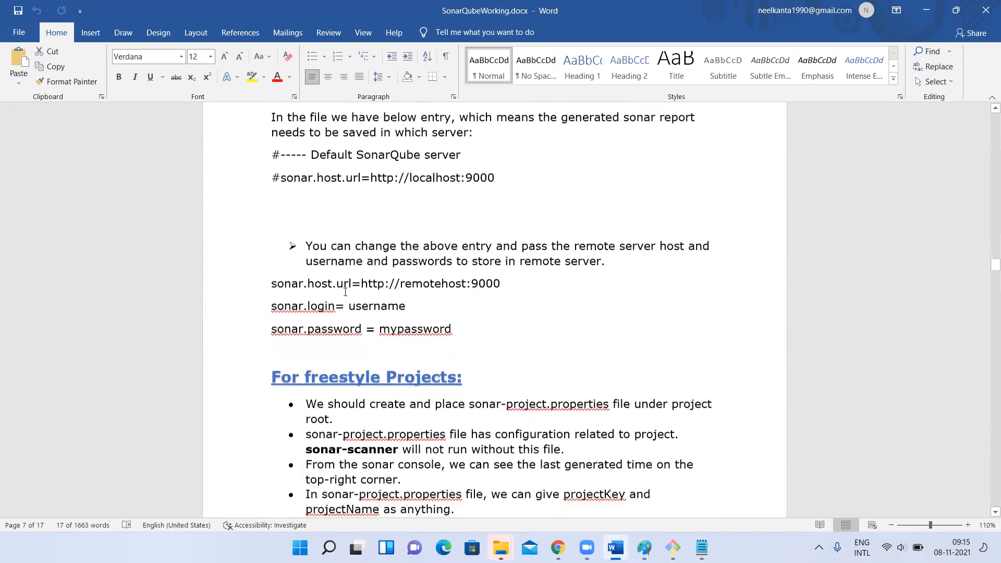
{"action": "scroll", "coordinate": [346, 292], "scroll_direction": "up", "scroll_amount": 3}
{"action": "scroll", "coordinate": [345, 293], "scroll_direction": "down", "scroll_amount": 7}
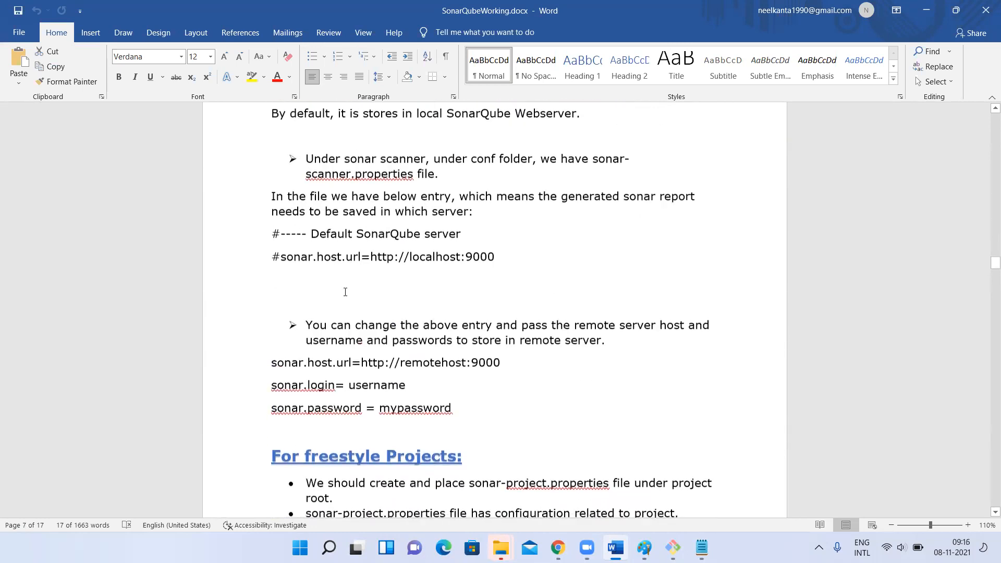
{"action": "scroll", "coordinate": [345, 292], "scroll_direction": "up", "scroll_amount": 6}
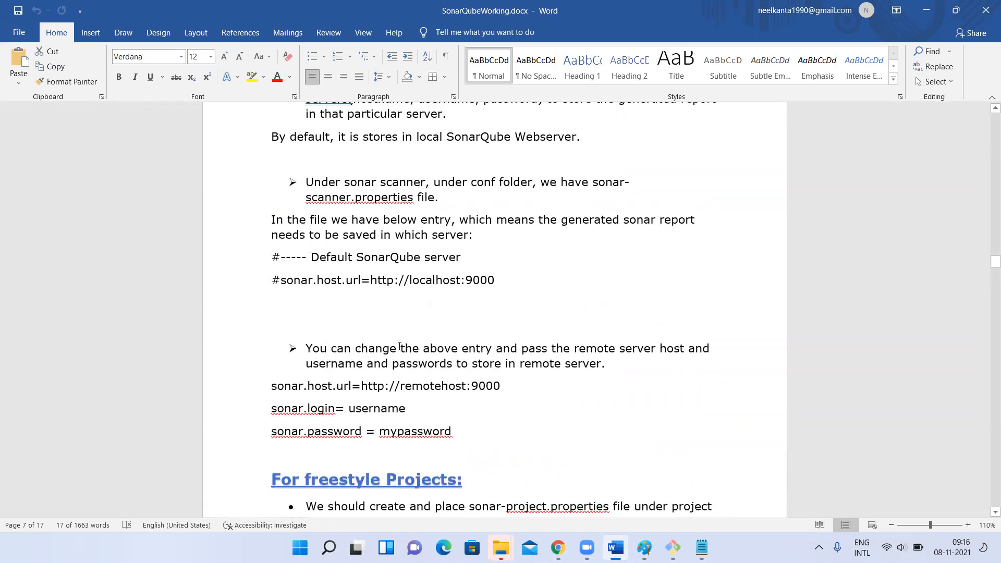
Read the freestyle and Maven project notes through to the command for running the Sonar report on a Maven project
{"action": "scroll", "coordinate": [400, 347], "scroll_direction": "down", "scroll_amount": 7}
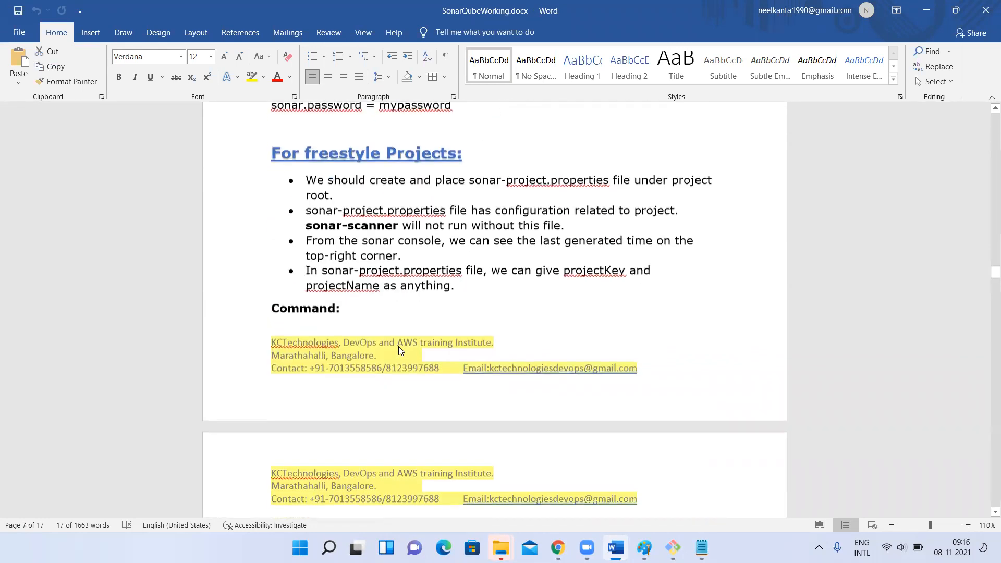
{"action": "scroll", "coordinate": [398, 347], "scroll_direction": "down", "scroll_amount": 5}
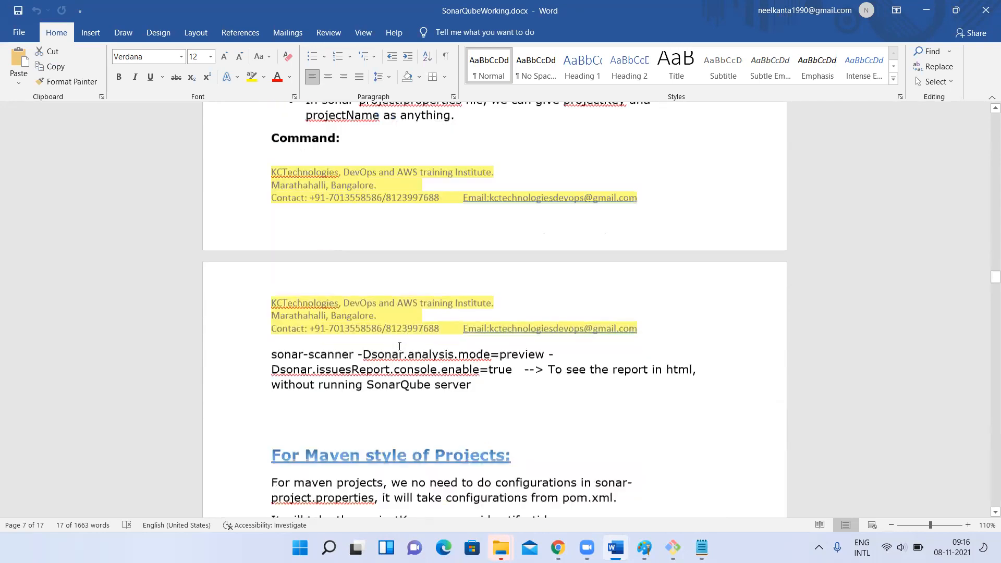
{"action": "scroll", "coordinate": [399, 346], "scroll_direction": "down", "scroll_amount": 1}
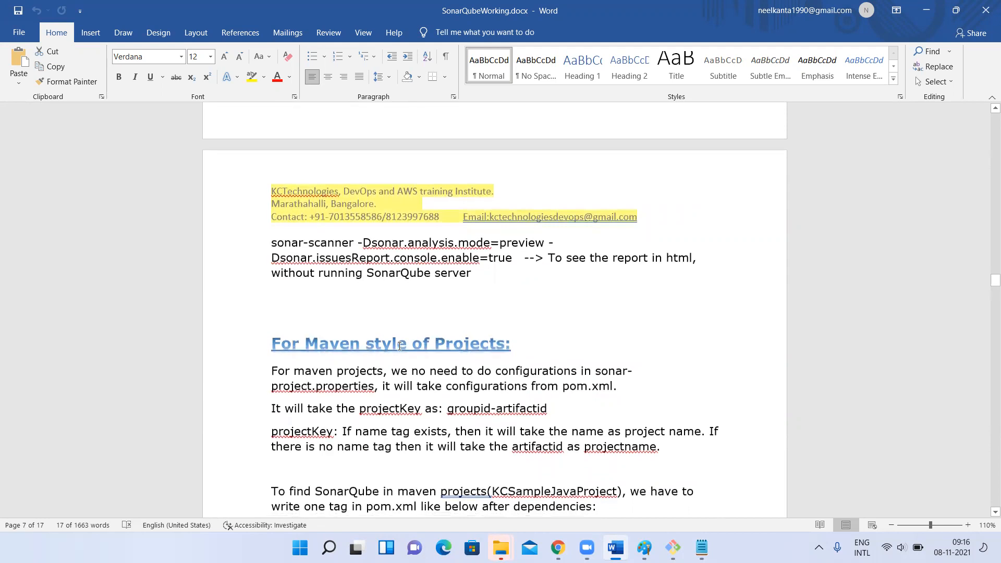
{"action": "scroll", "coordinate": [399, 346], "scroll_direction": "down", "scroll_amount": 1}
{"action": "scroll", "coordinate": [400, 347], "scroll_direction": "down", "scroll_amount": 6}
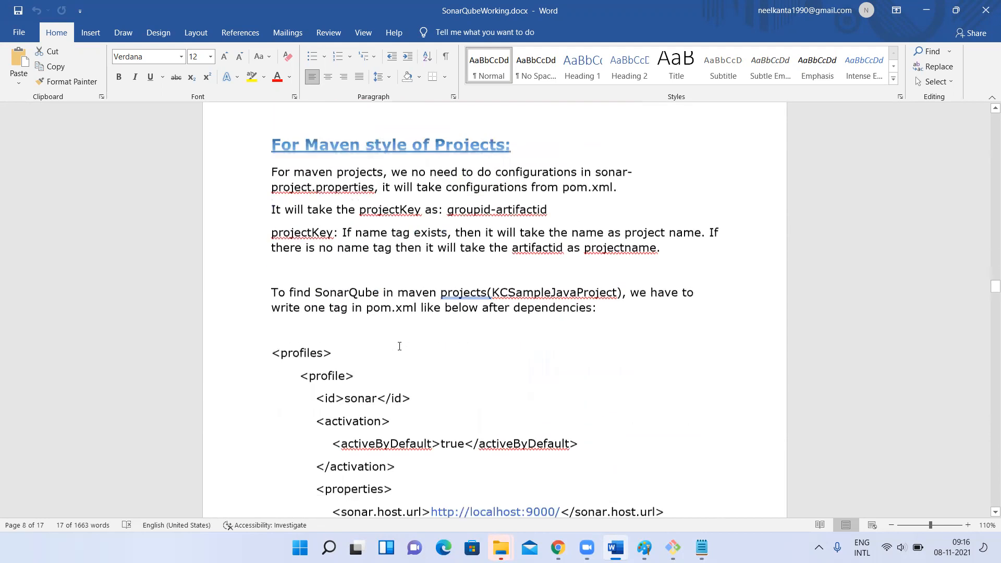
{"action": "scroll", "coordinate": [414, 286], "scroll_direction": "down", "scroll_amount": 10}
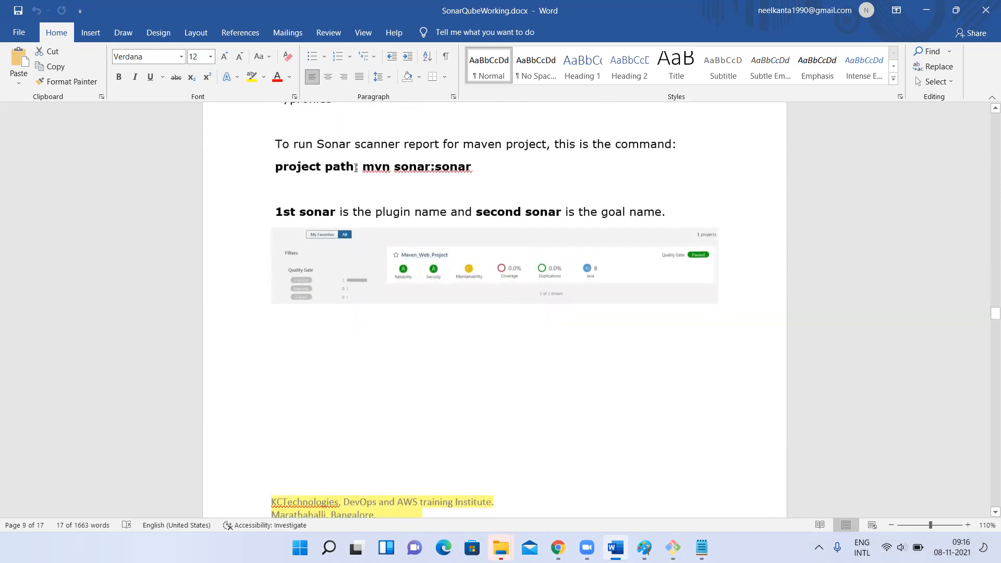
Highlight the mvn sonar:sonar command and its first sonar, the plugin name
{"action": "left_click_drag", "start_coordinate": [356, 168], "coordinate": [507, 145]}
{"action": "left_click", "coordinate": [365, 219]}
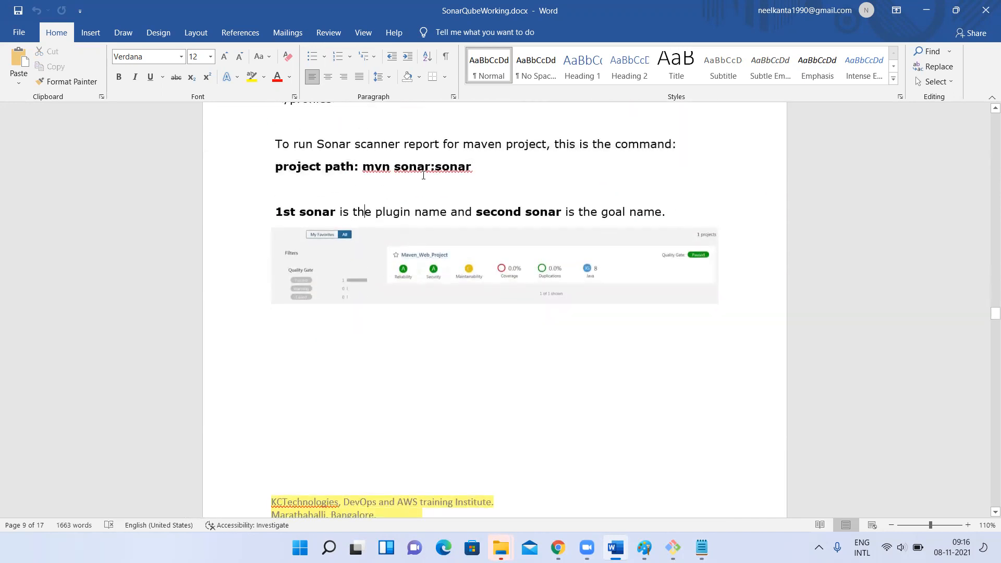
{"action": "left_click_drag", "start_coordinate": [394, 166], "coordinate": [480, 165]}
{"action": "left_click", "coordinate": [475, 166]}
{"action": "double_click", "coordinate": [410, 169]}
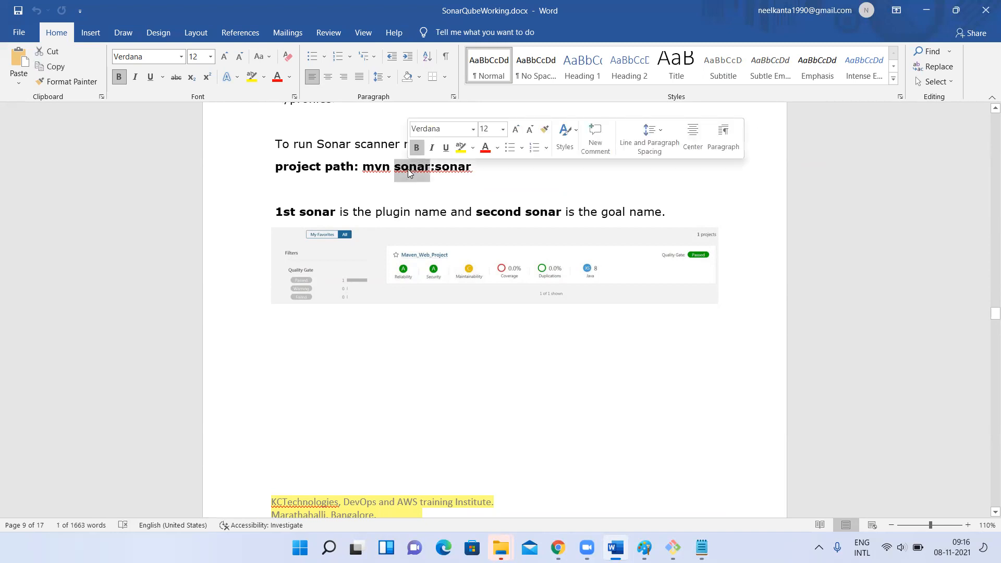
{"action": "left_click", "coordinate": [439, 164]}
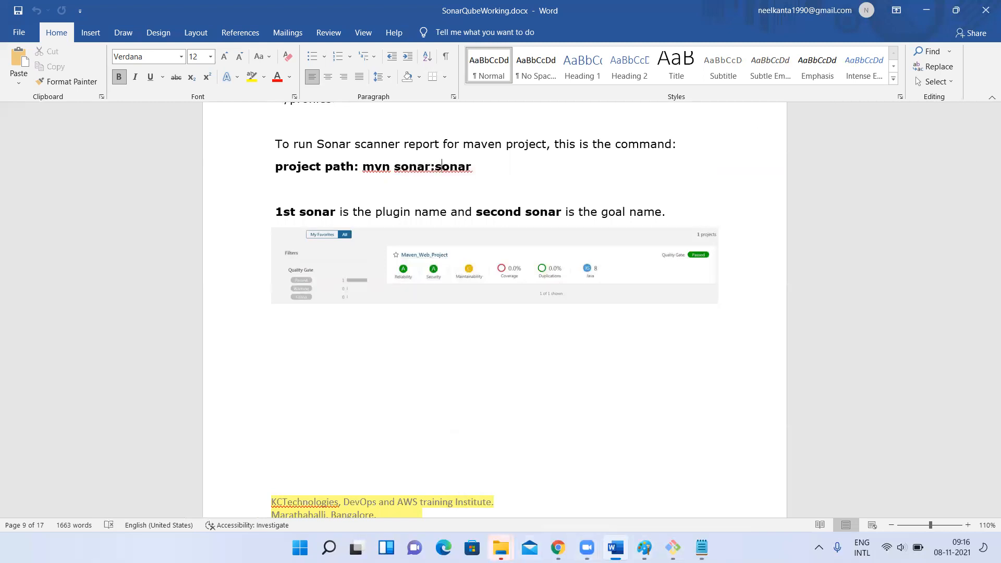
Switch to pom.xml in Notepad and examine the profile that contains the sonar-maven-plugin
{"action": "left_click", "coordinate": [702, 547]}
{"action": "scroll", "coordinate": [271, 279], "scroll_direction": "down", "scroll_amount": 20}
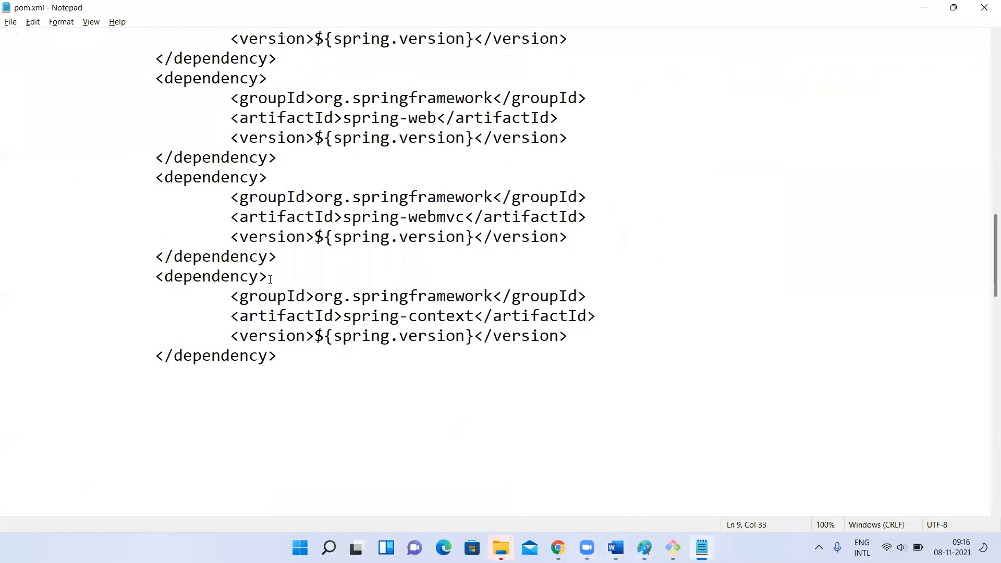
{"action": "scroll", "coordinate": [270, 279], "scroll_direction": "up", "scroll_amount": 5}
{"action": "scroll", "coordinate": [271, 279], "scroll_direction": "down", "scroll_amount": 4}
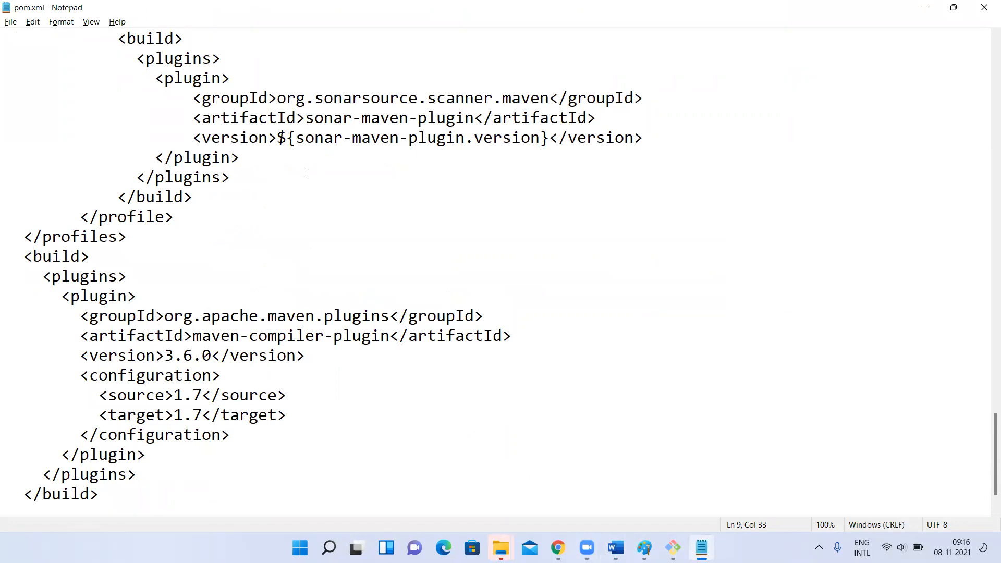
Examine the sonar profile in pom.xml, from its plugin and host URL properties up to the sonar profile id
{"action": "scroll", "coordinate": [306, 174], "scroll_direction": "up", "scroll_amount": 1}
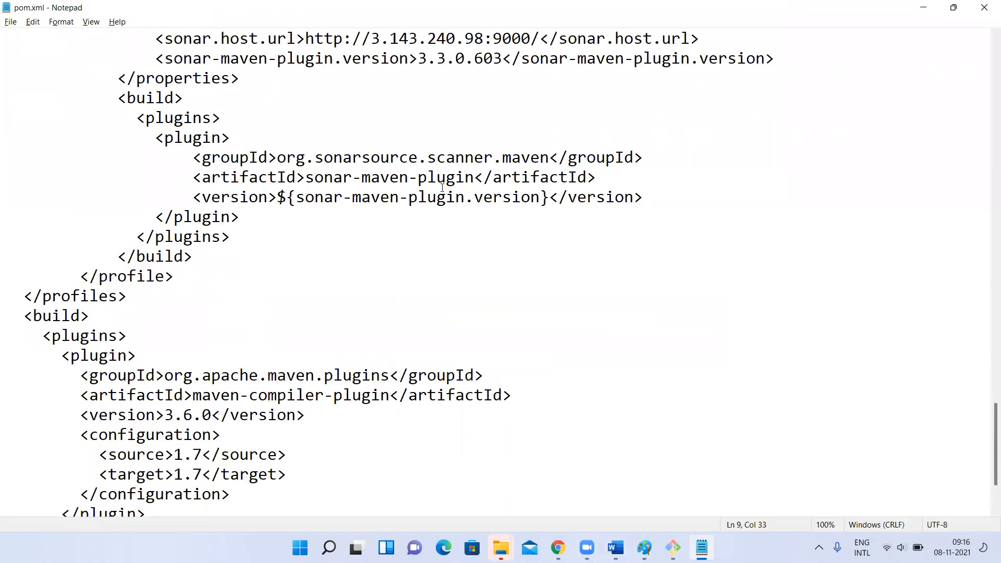
{"action": "scroll", "coordinate": [345, 145], "scroll_direction": "up", "scroll_amount": 1}
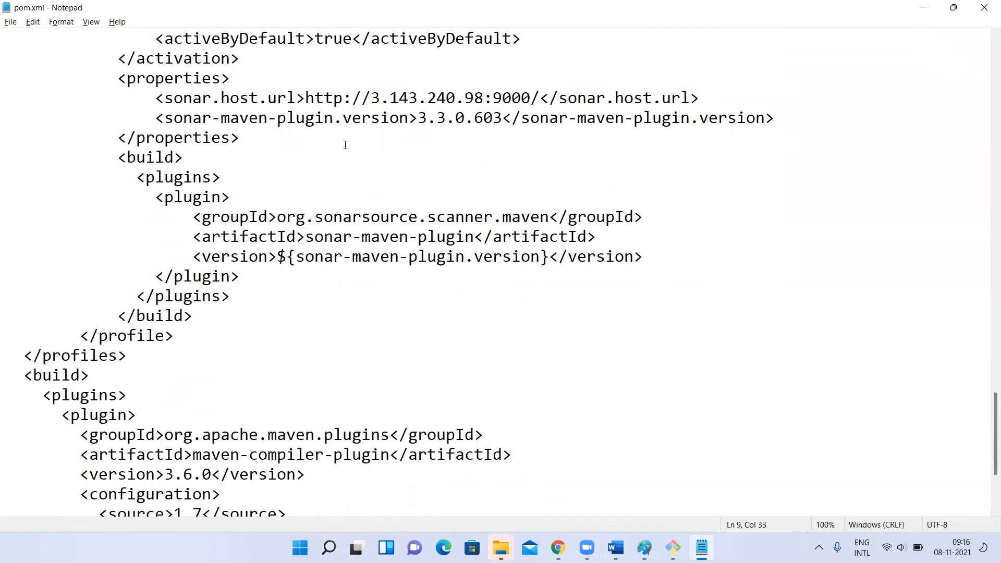
{"action": "scroll", "coordinate": [345, 145], "scroll_direction": "up", "scroll_amount": 6}
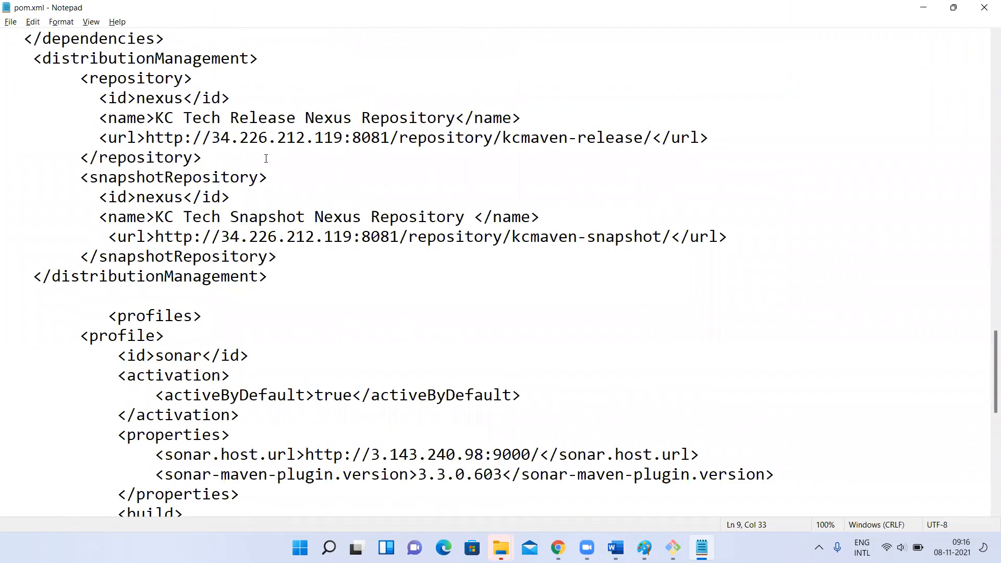
{"action": "triple_click", "coordinate": [177, 355]}
Switch to the SonarQubeWorking document in Word and highlight the plugin and goal names in sonar:sonar
{"action": "key", "text": "alt+Tab"}
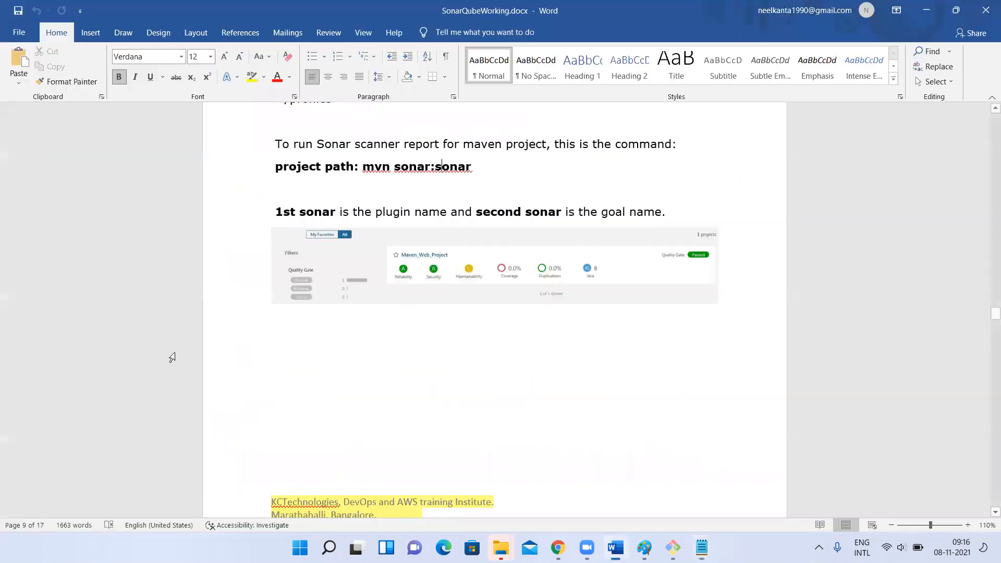
{"action": "left_click_drag", "start_coordinate": [275, 212], "coordinate": [672, 207]}
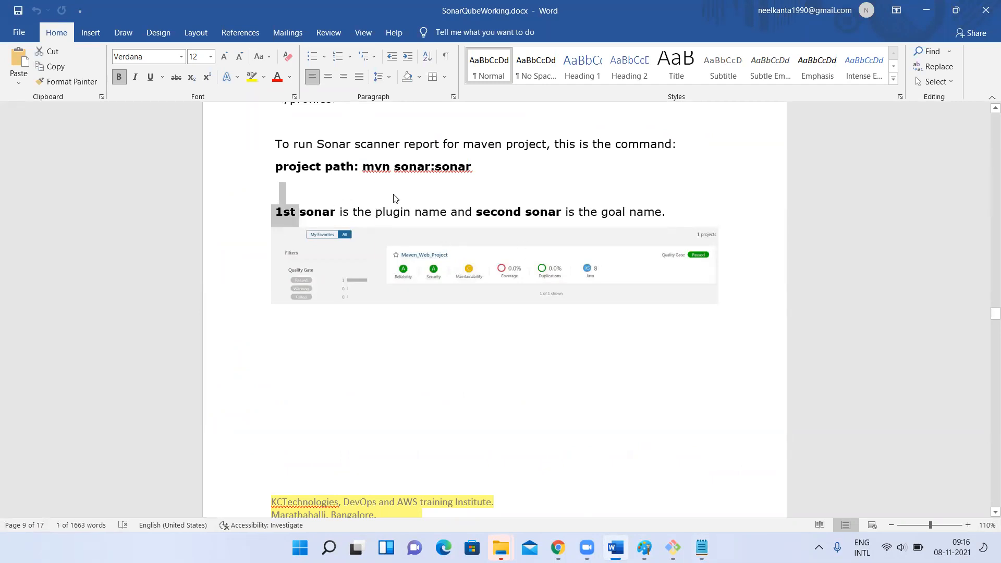
{"action": "left_click_drag", "start_coordinate": [395, 168], "coordinate": [477, 169]}
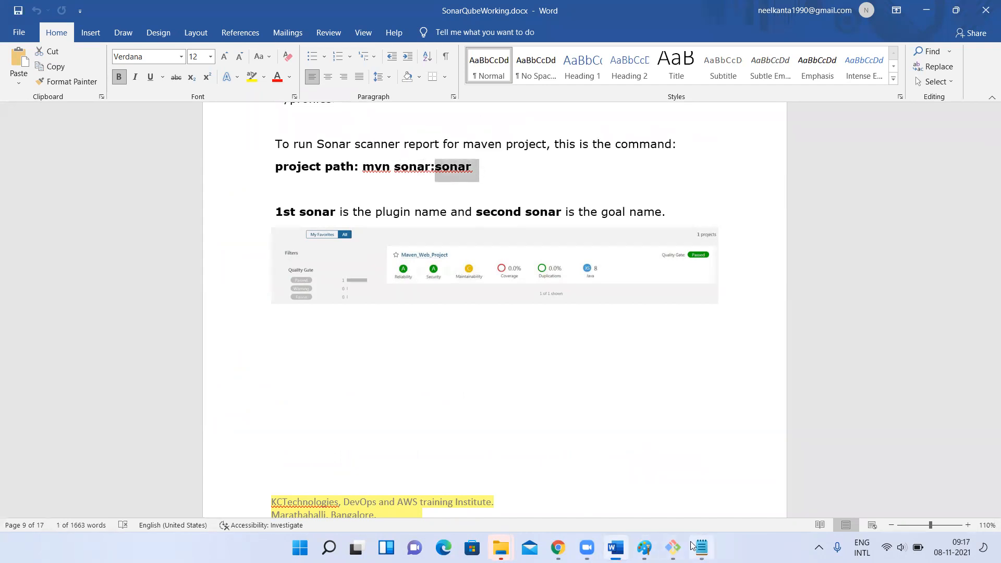
Switch to the Git Bash terminal, clear it, and run mvn sonar:sonar in the KCMavenWebProject folder
{"action": "left_click", "coordinate": [672, 548]}
{"action": "type", "text": "clear"}
{"action": "key", "text": "Return"}
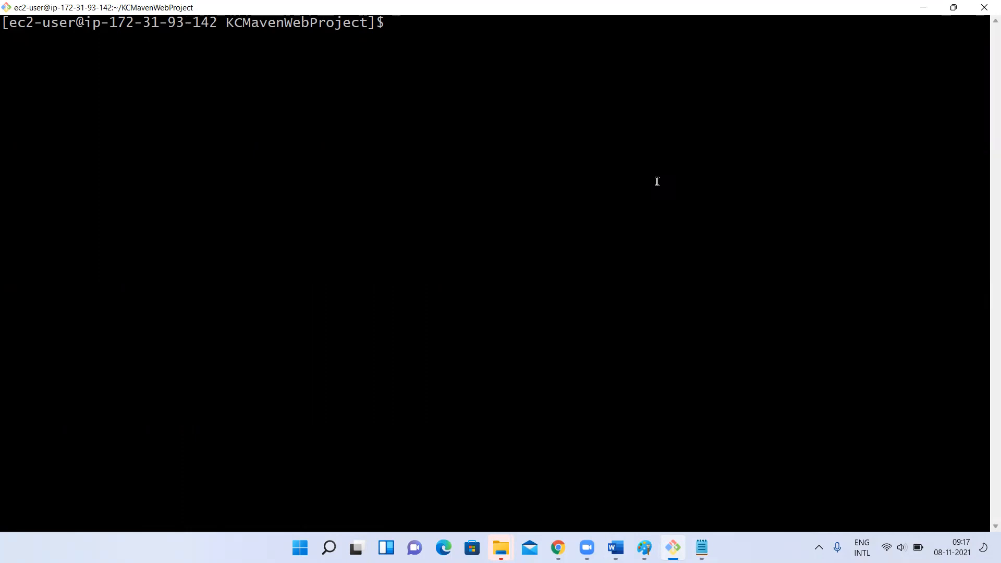
{"action": "type", "text": "mvn sonar:"}
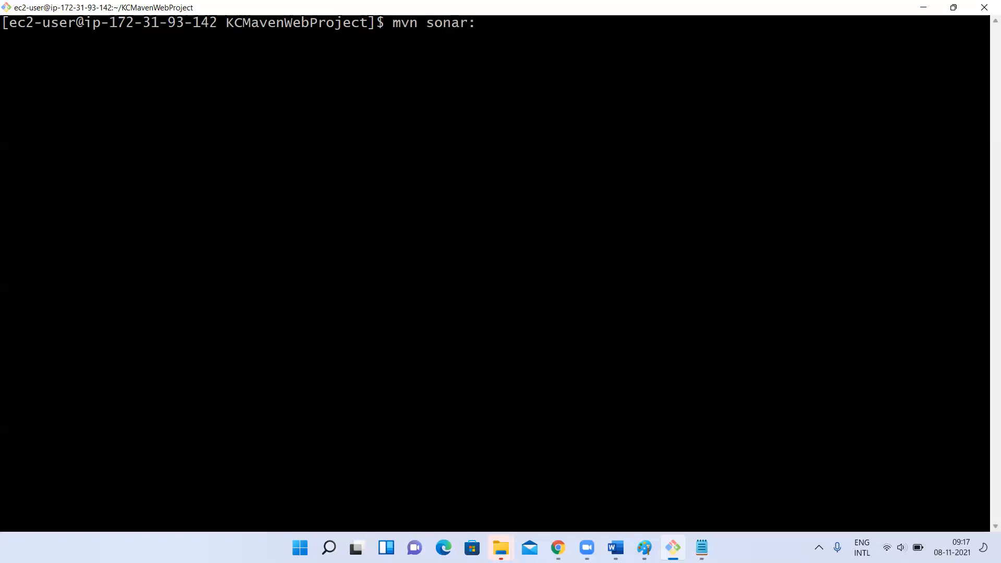
{"action": "type", "text": "sonar"}
{"action": "key", "text": "alt+Tab"}
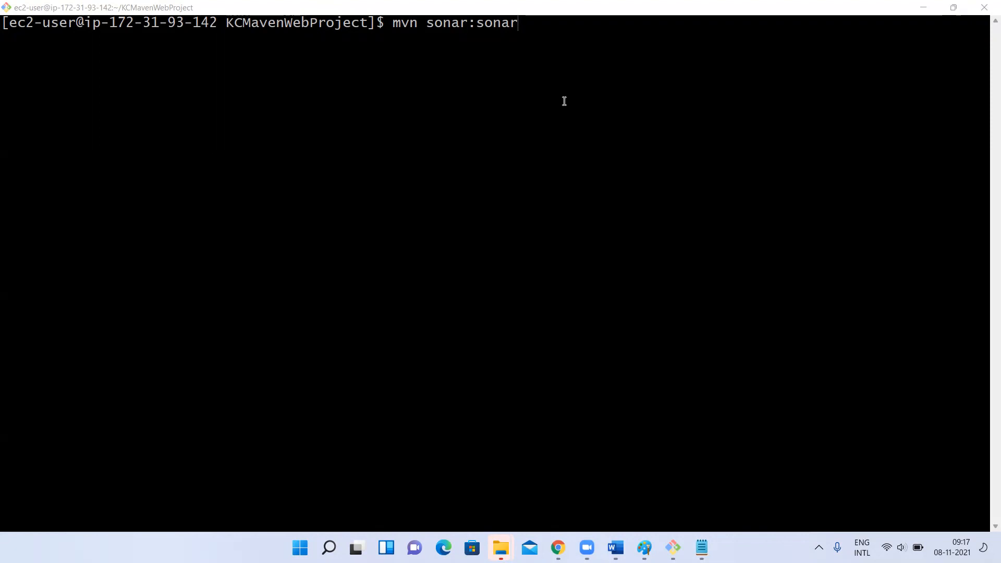
{"action": "left_click", "coordinate": [544, 74]}
{"action": "key", "text": "Return"}
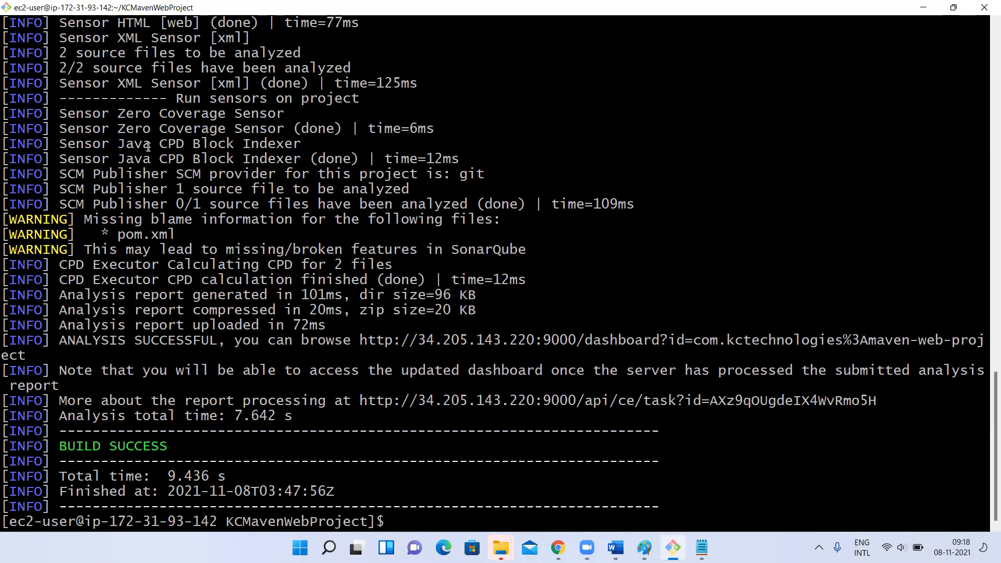
Highlight part of the Sonar analysis output, and clear the terminal
{"action": "left_click_drag", "start_coordinate": [93, 129], "coordinate": [246, 428]}
{"action": "left_click", "coordinate": [246, 429]}
{"action": "type", "text": "clear"}
{"action": "key", "text": "Return"}
Enter mvn clean package at the prompt without running it, highlight package, and erase the goals back to mvn
{"action": "type", "text": "mvn clea"}
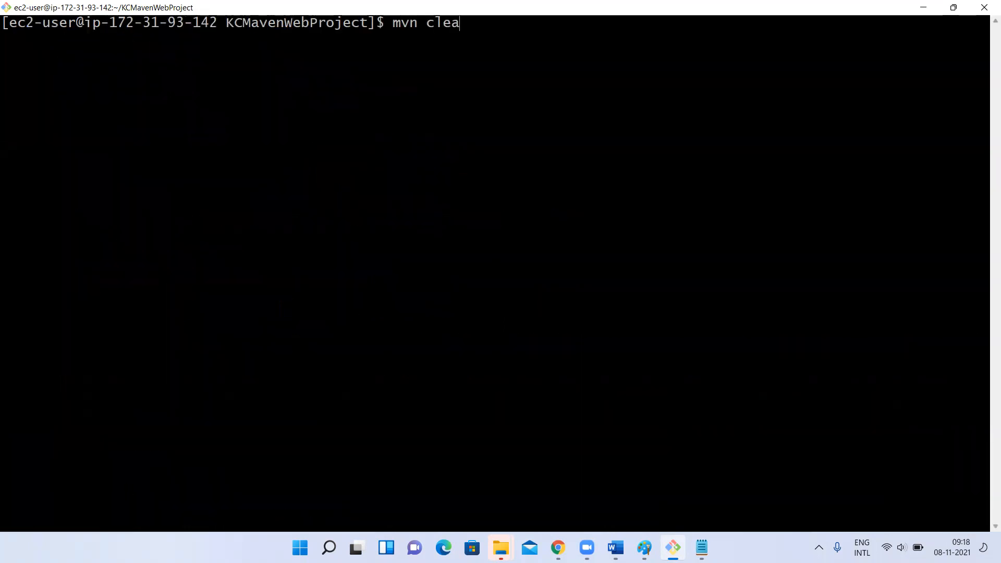
{"action": "type", "text": "n package"}
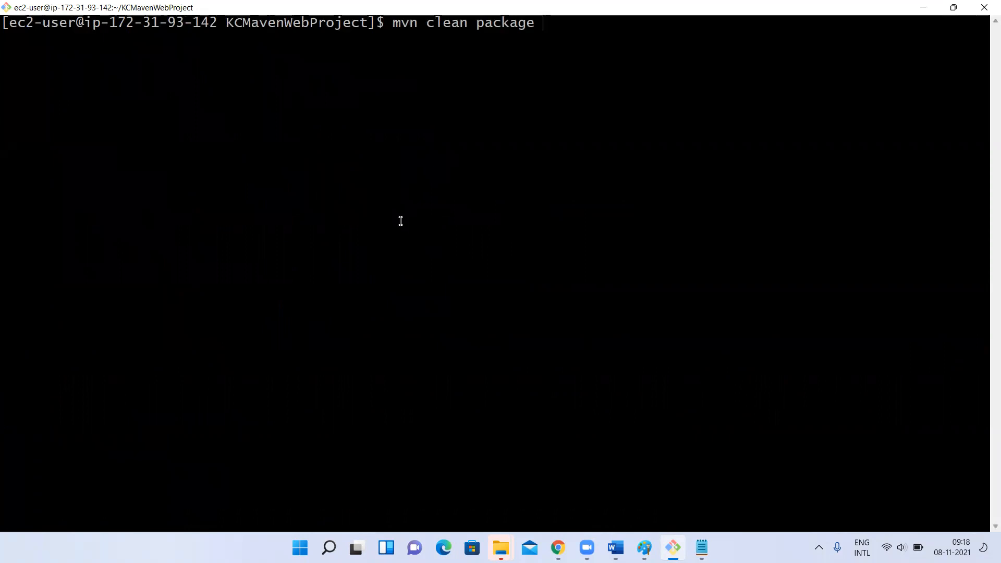
{"action": "double_click", "coordinate": [484, 24]}
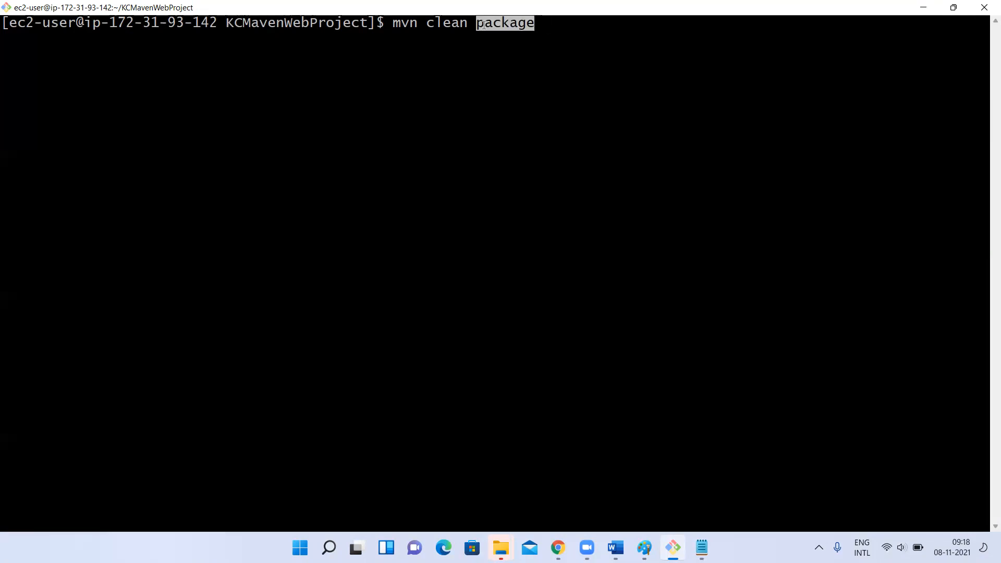
{"action": "left_click", "coordinate": [484, 25]}
{"action": "key", "text": "BackSpace"}
{"action": "key", "text": "BackSpace"}
{"action": "key", "text": "BackSpace"}
{"action": "key", "text": "BackSpace"}
{"action": "key", "text": "BackSpace"}
{"action": "key", "text": "BackSpace"}
{"action": "key", "text": "BackSpace"}
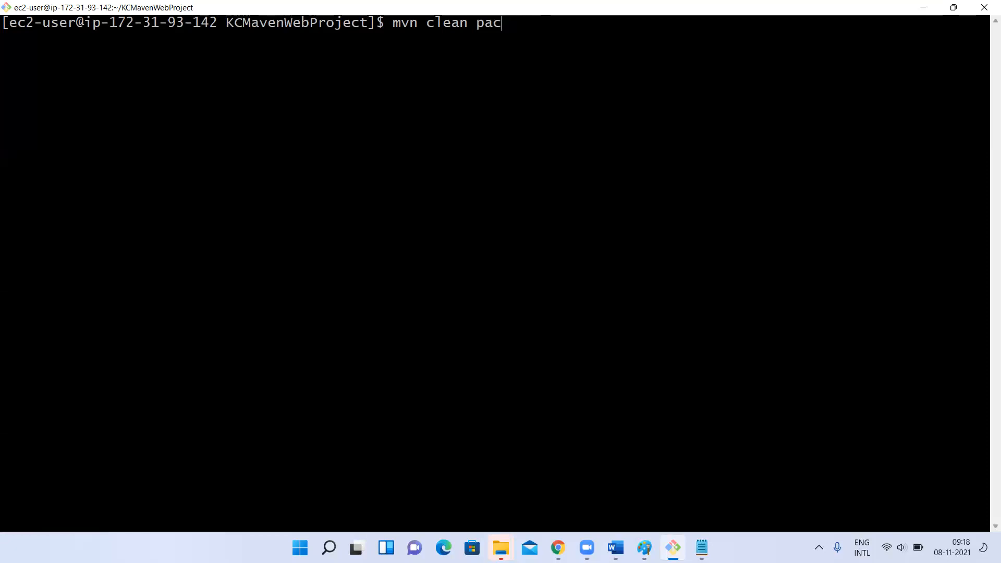
{"action": "key", "text": "BackSpace"}
{"action": "key", "text": "BackSpace"}
{"action": "key", "text": "BackSpace"}
{"action": "key", "text": "BackSpace"}
{"action": "key", "text": "BackSpace"}
{"action": "key", "text": "BackSpace"}
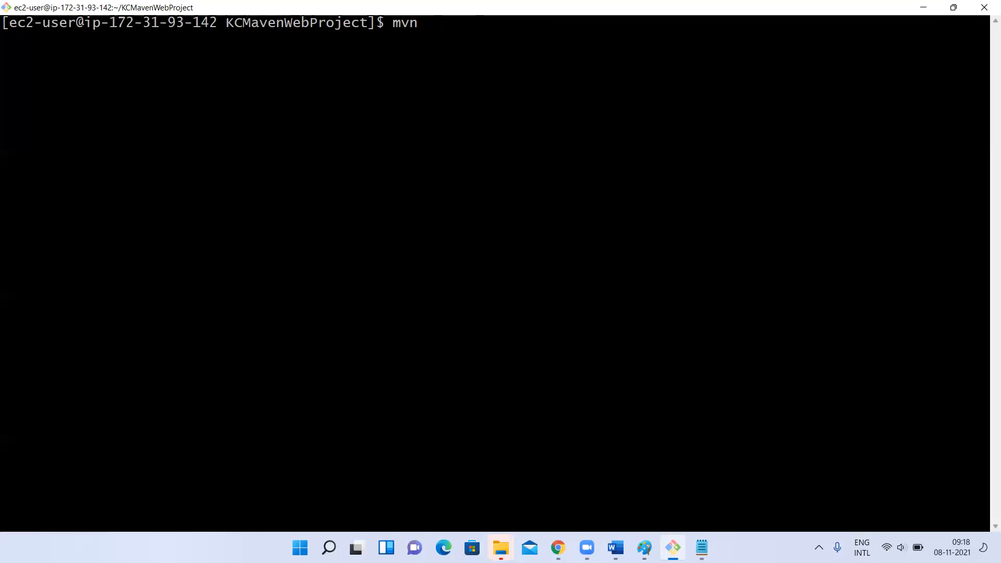
Compose mvn clean package sonar:sonar at the prompt without running it, and highlight its individual goals
{"action": "type", "text": "sonar:sonar"}
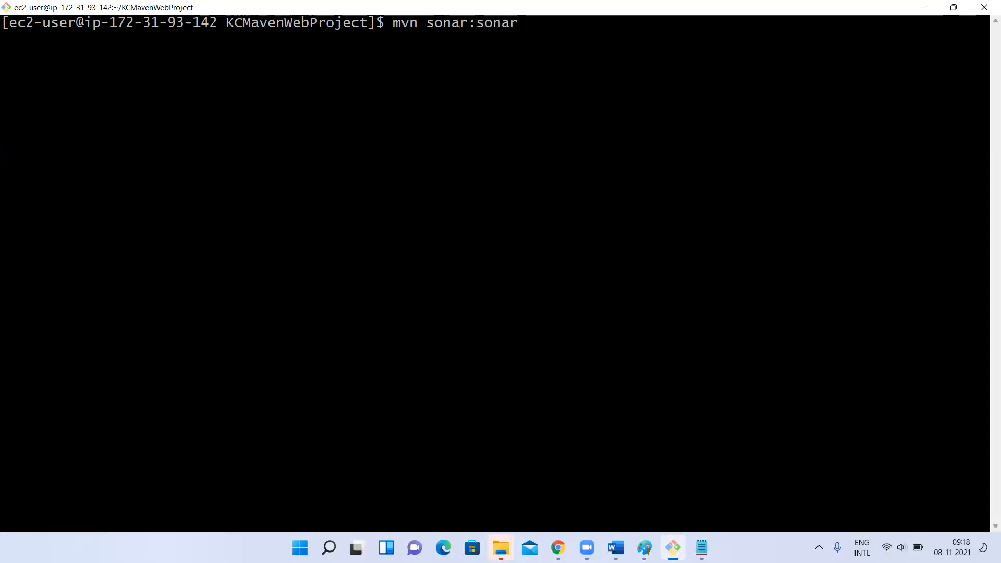
{"action": "type", "text": " clean package"}
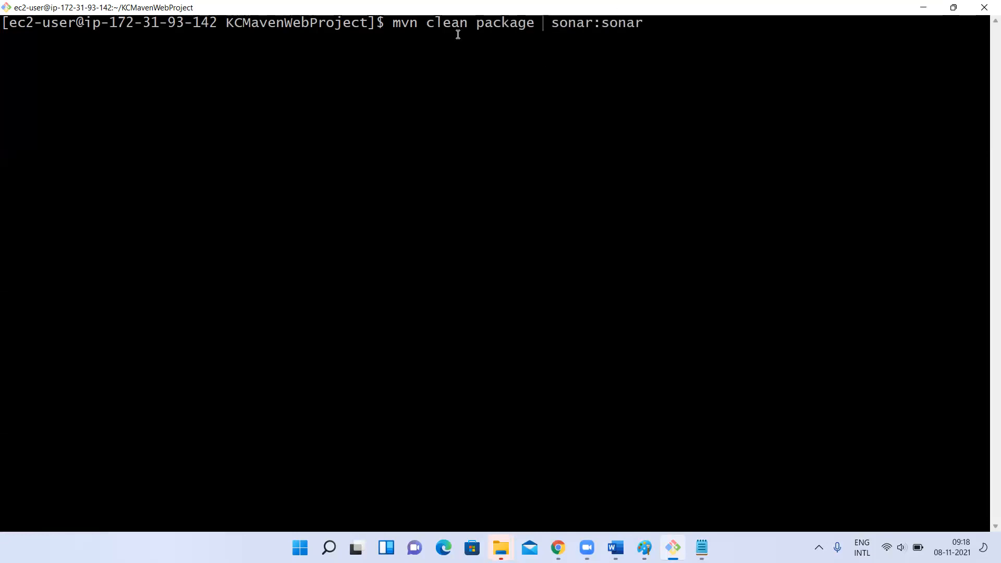
{"action": "double_click", "coordinate": [447, 26]}
{"action": "left_click", "coordinate": [494, 32]}
{"action": "double_click", "coordinate": [494, 25]}
{"action": "left_click", "coordinate": [628, 29]}
{"action": "double_click", "coordinate": [628, 29]}
{"action": "left_click", "coordinate": [653, 27]}
Erase the whole unexecuted Maven command from the prompt
{"action": "key", "text": "BackSpace"}
{"action": "key", "text": "BackSpace"}
{"action": "key", "text": "BackSpace"}
{"action": "key", "text": "BackSpace"}
{"action": "key", "text": "BackSpace"}
{"action": "key", "text": "BackSpace"}
{"action": "key", "text": "BackSpace"}
{"action": "key", "text": "BackSpace"}
{"action": "key", "text": "BackSpace"}
{"action": "key", "text": "BackSpace"}
{"action": "key", "text": "BackSpace"}
{"action": "key", "text": "BackSpace"}
{"action": "key", "text": "BackSpace"}
{"action": "key", "text": "BackSpace"}
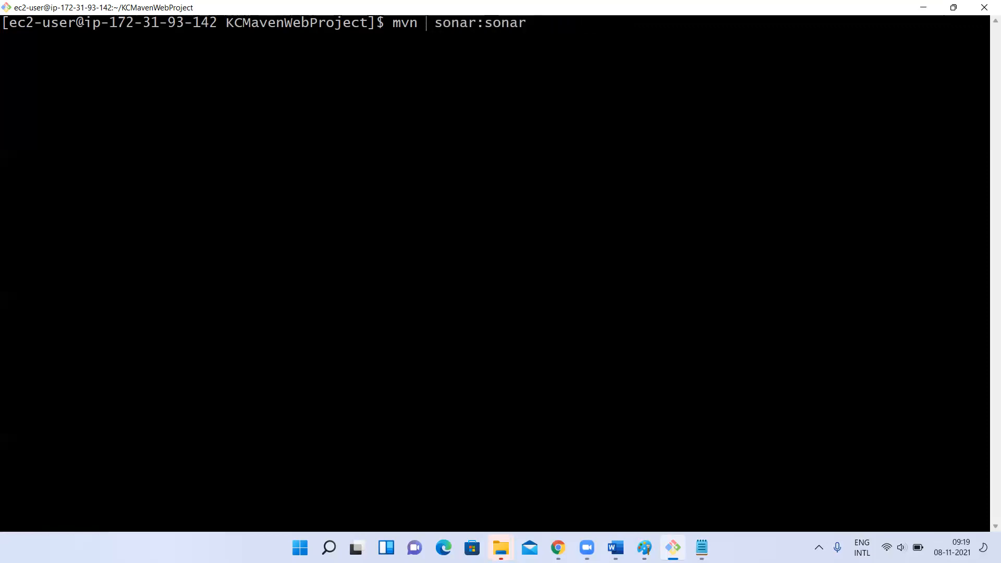
{"action": "key", "text": "Delete"}
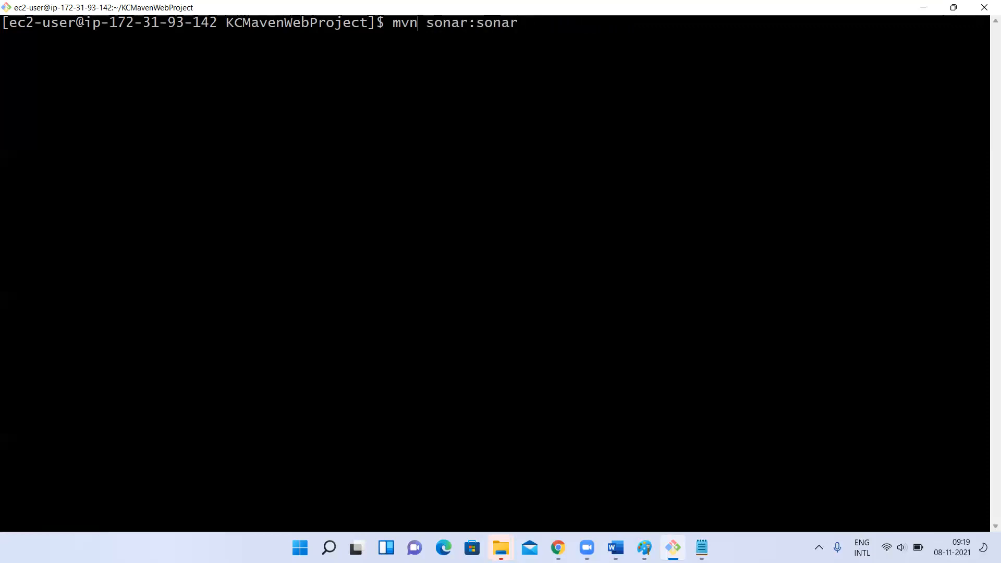
{"action": "key", "text": "BackSpace"}
{"action": "key", "text": "BackSpace"}
{"action": "key", "text": "BackSpace"}
{"action": "key", "text": "Delete"}
{"action": "key", "text": "Delete"}
{"action": "key", "text": "Delete"}
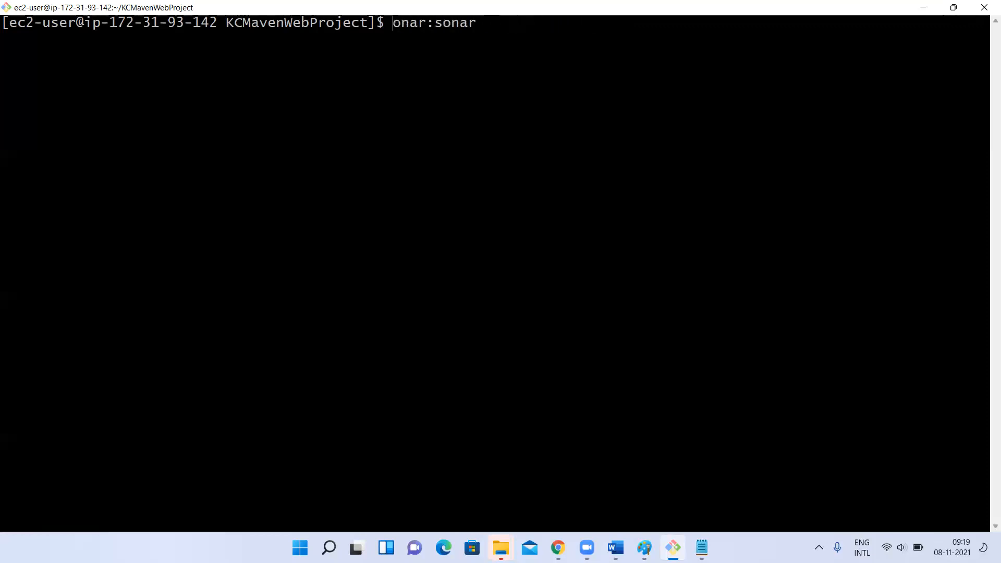
{"action": "key", "text": "Delete"}
{"action": "key", "text": "Delete"}
{"action": "key", "text": "Delete"}
{"action": "key", "text": "Delete"}
{"action": "key", "text": "Delete"}
{"action": "key", "text": "Delete"}
{"action": "key", "text": "Delete"}
{"action": "key", "text": "Delete"}
{"action": "key", "text": "Delete"}
Switch to Paint, clear the old drawing, and start a text list with "1 take code from git"
{"action": "key", "text": "alt+Tab"}
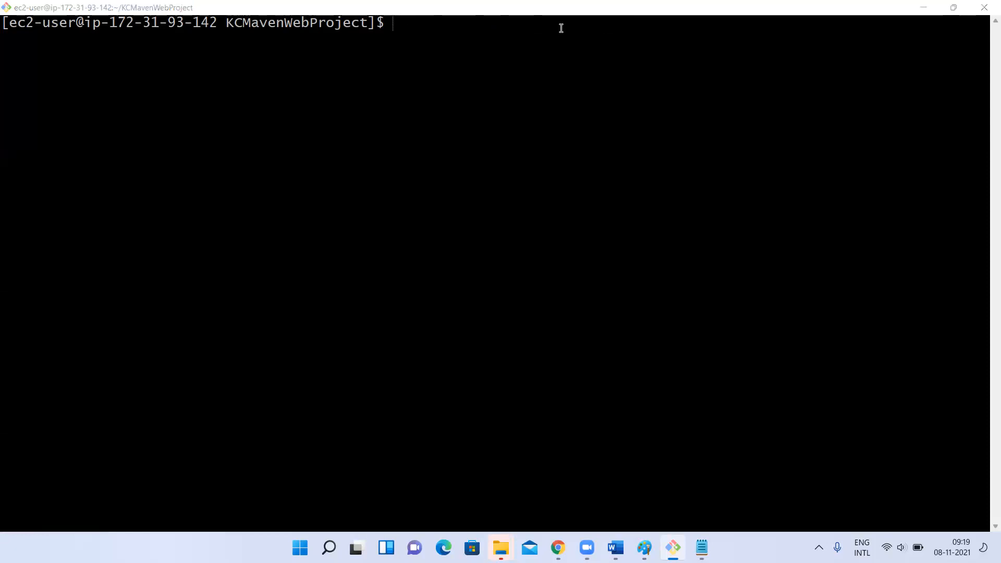
{"action": "left_click", "coordinate": [483, 185]}
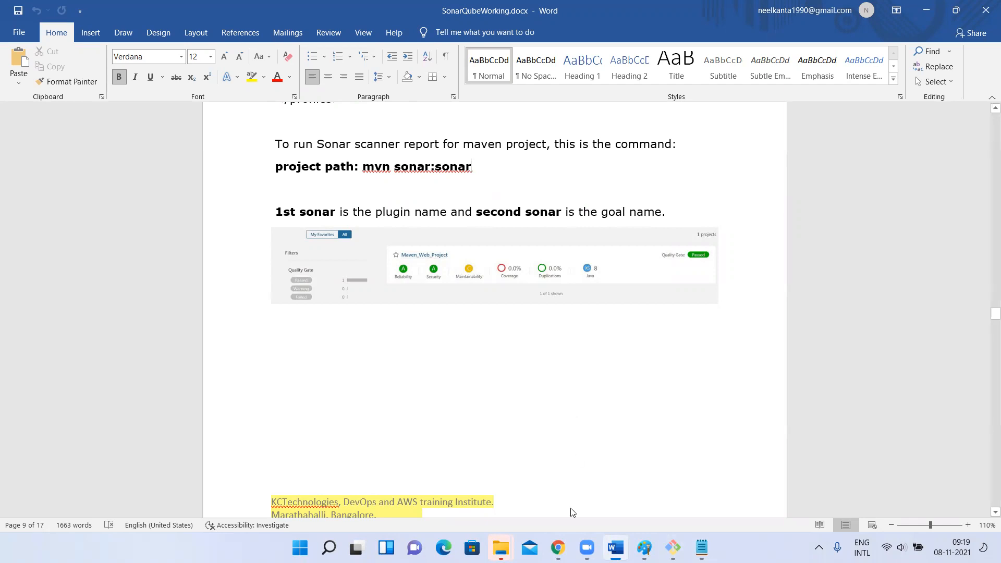
{"action": "key", "text": "alt+Tab"}
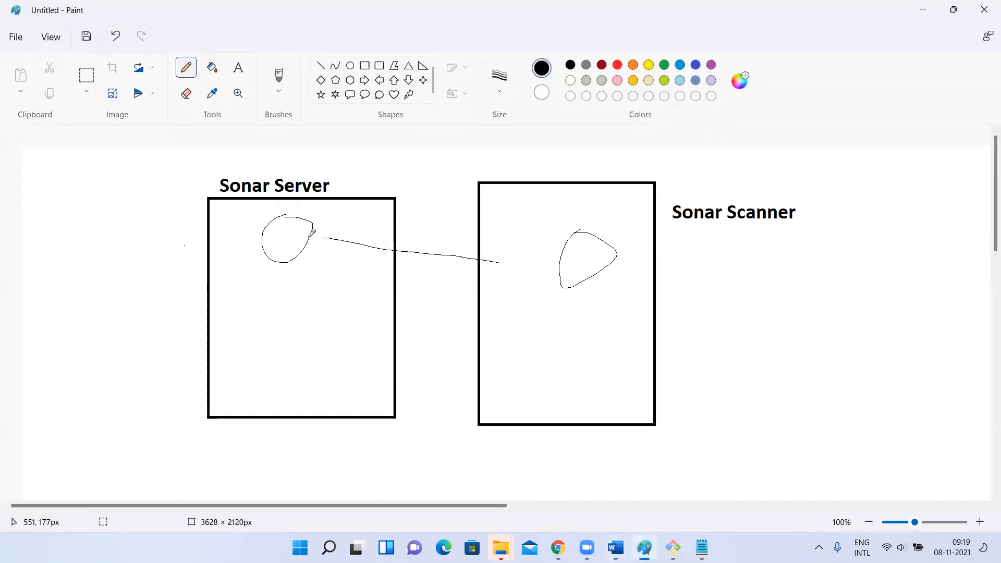
{"action": "left_click", "coordinate": [233, 65]}
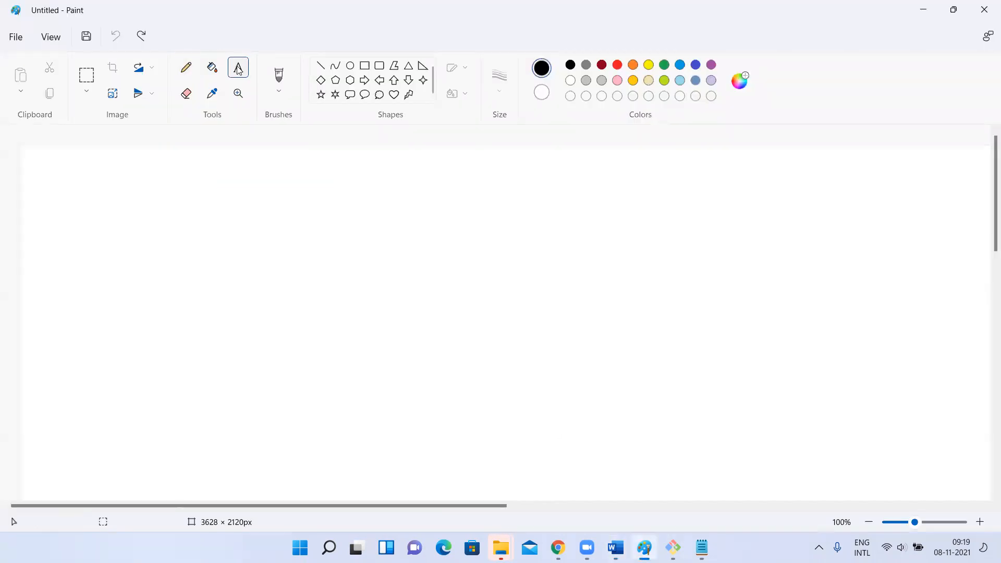
{"action": "left_click", "coordinate": [269, 195]}
{"action": "type", "text": "take"}
{"action": "key", "text": "BackSpace"}
{"action": "key", "text": "BackSpace"}
{"action": "key", "text": "BackSpace"}
{"action": "key", "text": "BackSpace"}
{"action": "type", "text": "1 "}
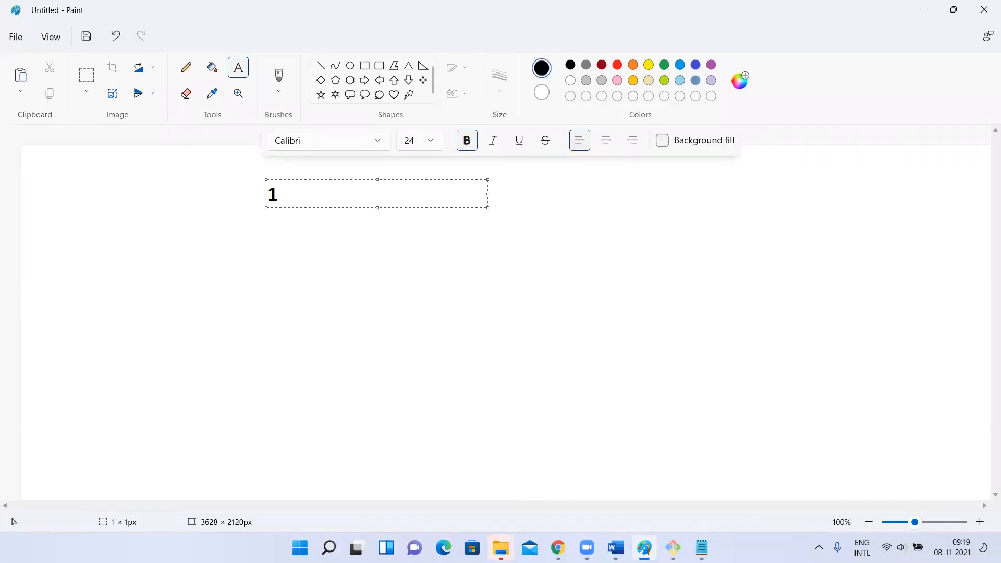
{"action": "type", "text": "take code"}
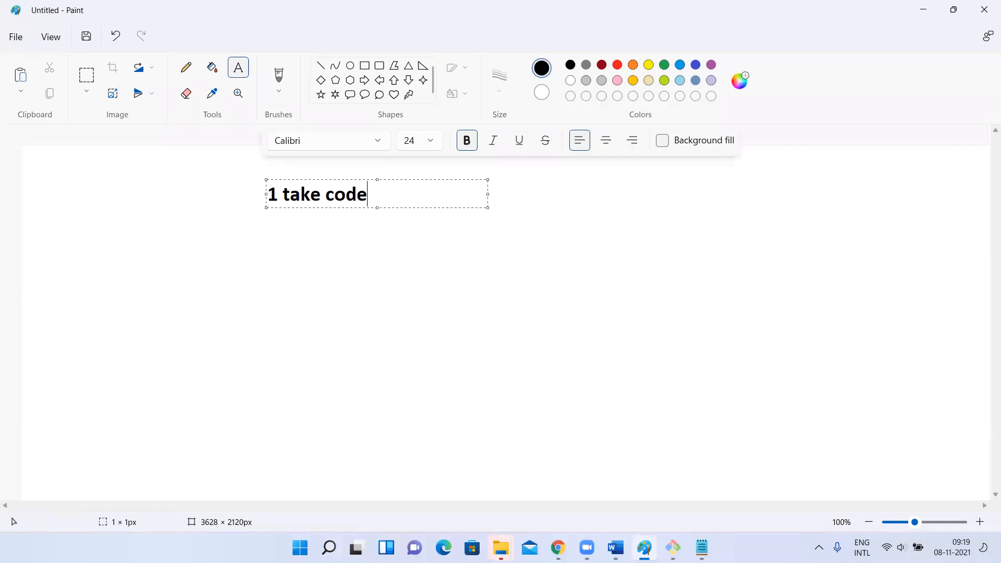
{"action": "type", "text": " from git"}
{"action": "key", "text": "Return"}
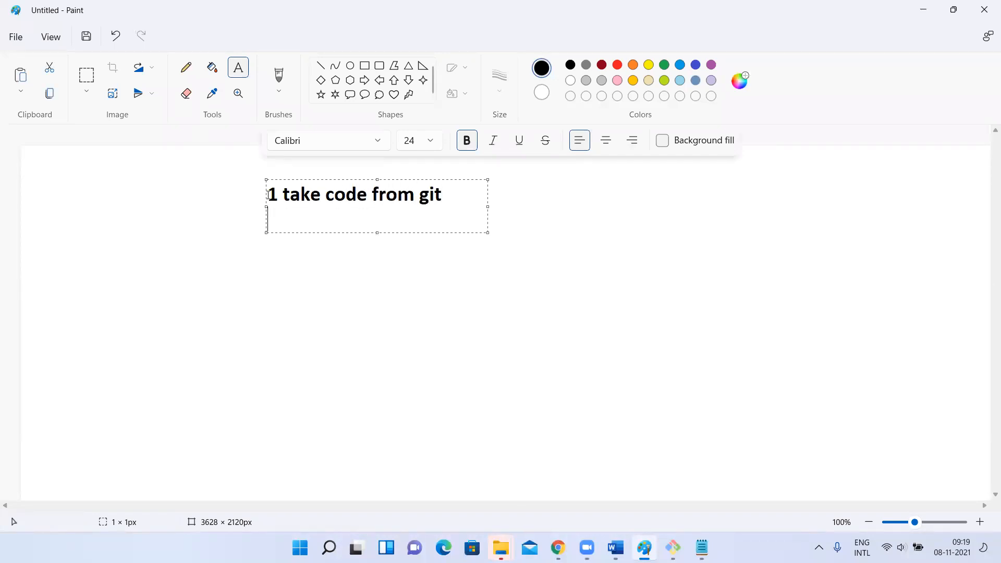
Add the list lines "2. run sonar qube" and "3. run maven" to the text
{"action": "type", "text": "2. run sonar "}
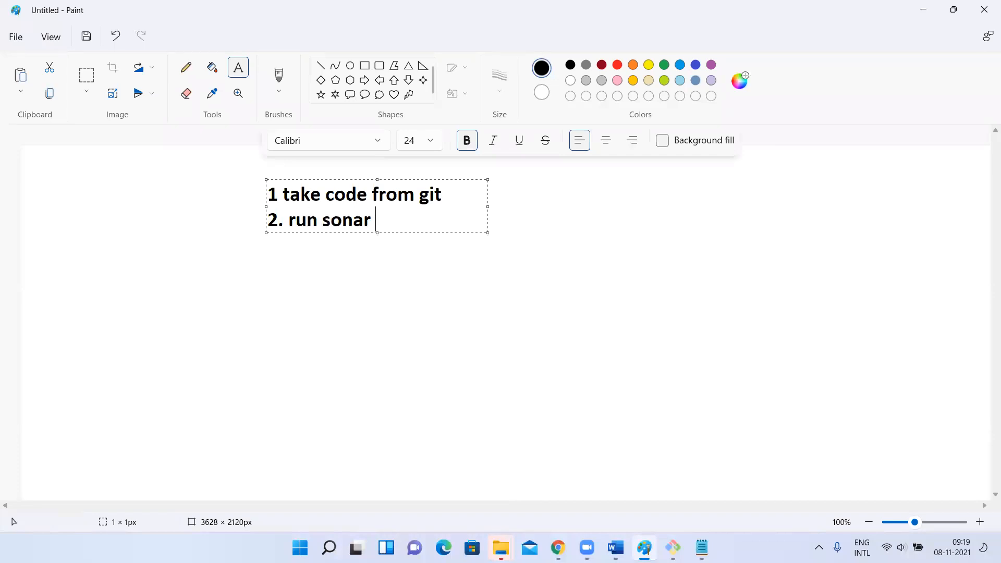
{"action": "type", "text": "qube"}
{"action": "key", "text": "Return"}
{"action": "type", "text": "3. run "}
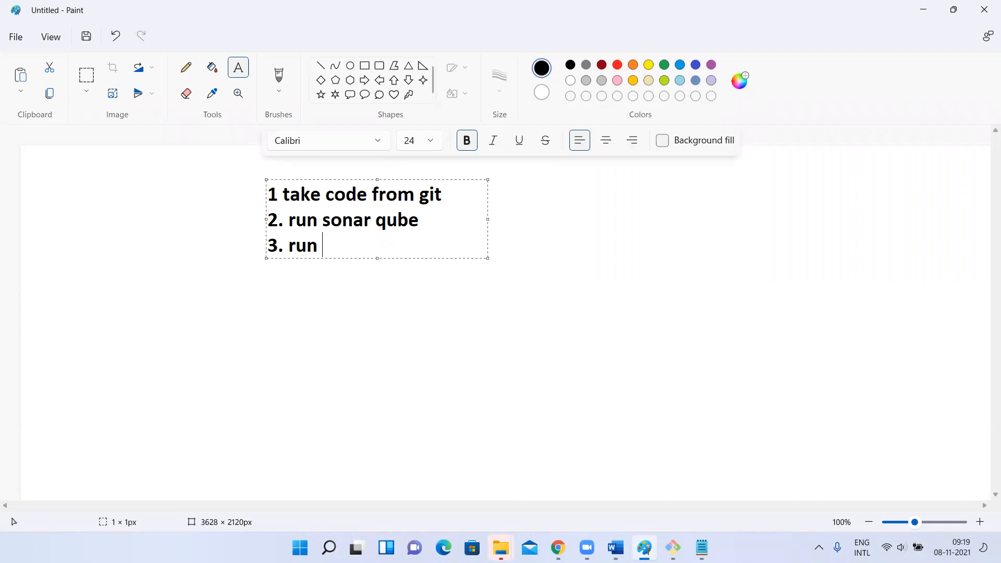
{"action": "type", "text": "maven"}
{"action": "key", "text": "Return"}
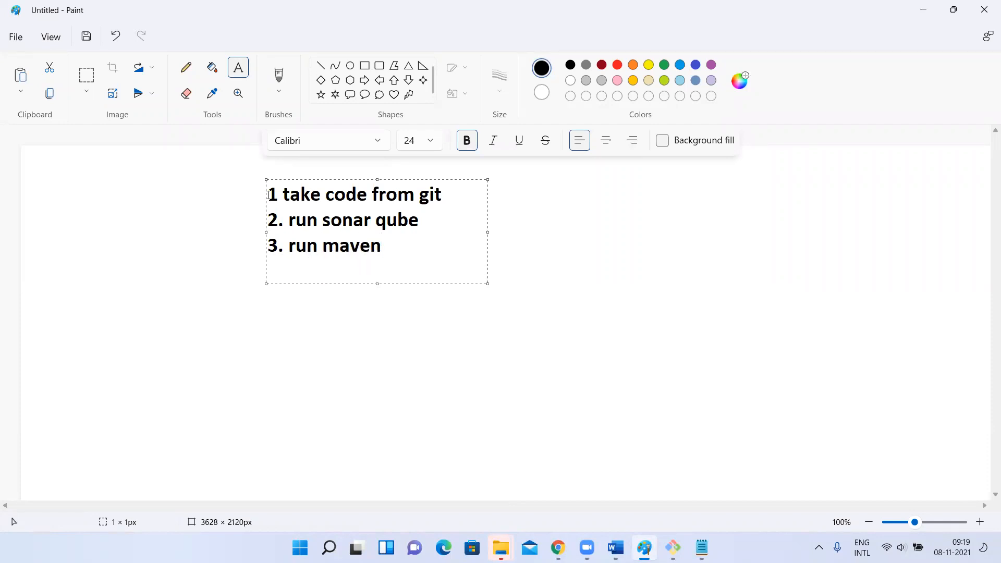
Add the lines "4. take back up in nexus" and "5.deploy to tomcat", and finish the text
{"action": "type", "text": "4. take back u"}
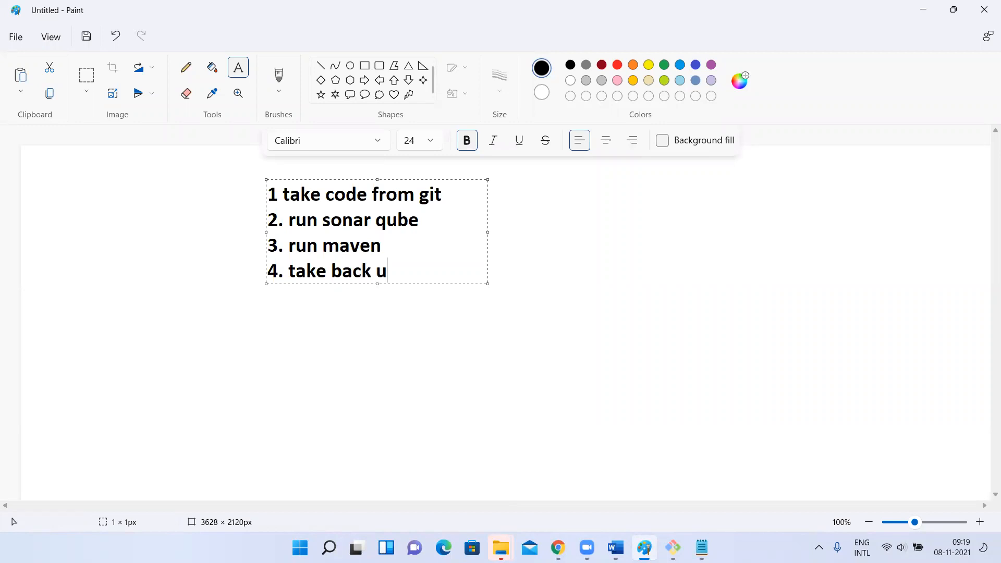
{"action": "type", "text": "p in nexus"}
{"action": "key", "text": "Return"}
{"action": "type", "text": "5.d"}
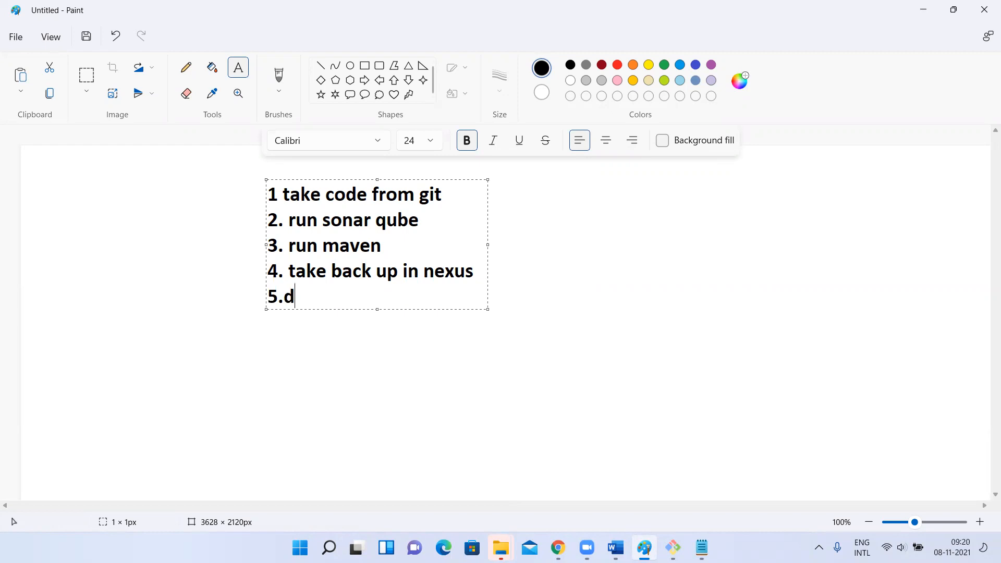
{"action": "type", "text": "eploy to tomcat"}
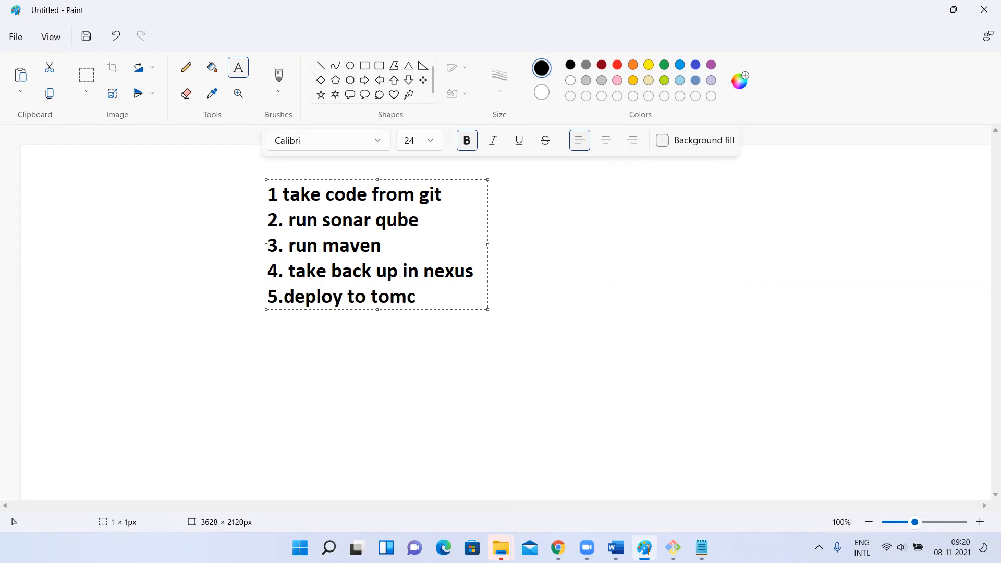
{"action": "left_click", "coordinate": [187, 182]}
Draw a freehand pencil loop around the numbers of the first four list items, and undo it
{"action": "left_click", "coordinate": [186, 68]}
{"action": "mouse_move", "coordinate": [259, 159]}
{"action": "left_mouse_down"}
{"action": "mouse_move", "coordinate": [251, 258]}
{"action": "mouse_move", "coordinate": [287, 253]}
{"action": "mouse_move", "coordinate": [265, 176]}
{"action": "mouse_move", "coordinate": [240, 264]}
{"action": "mouse_move", "coordinate": [269, 271]}
{"action": "mouse_move", "coordinate": [275, 192]}
{"action": "mouse_move", "coordinate": [258, 176]}
{"action": "left_mouse_up"}
{"action": "key", "text": "ctrl+z"}
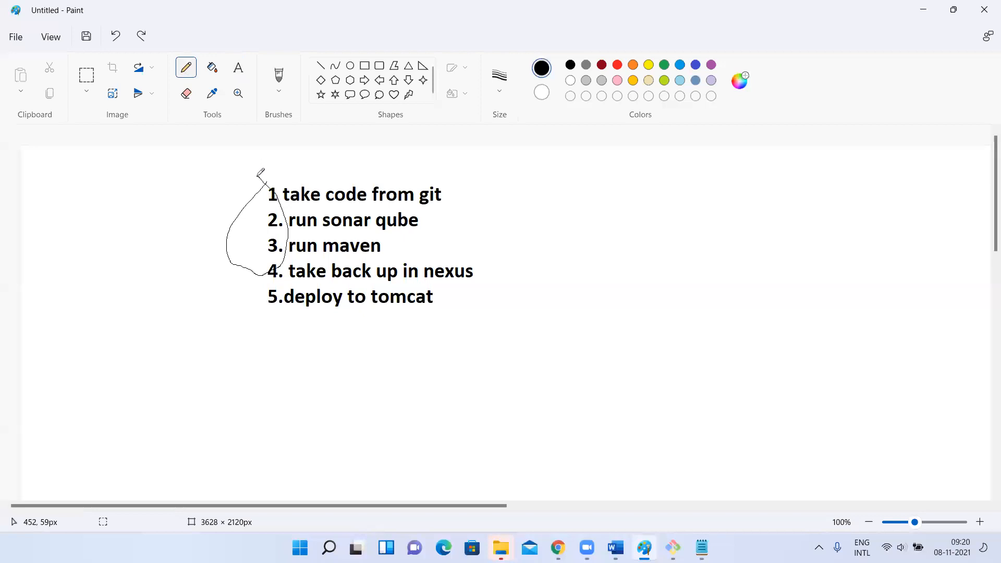
{"action": "key", "text": "ctrl+z"}
Draw a freehand pencil line rising away from the end of the "take back up in nexus" item
{"action": "left_click_drag", "start_coordinate": [475, 273], "coordinate": [573, 242]}
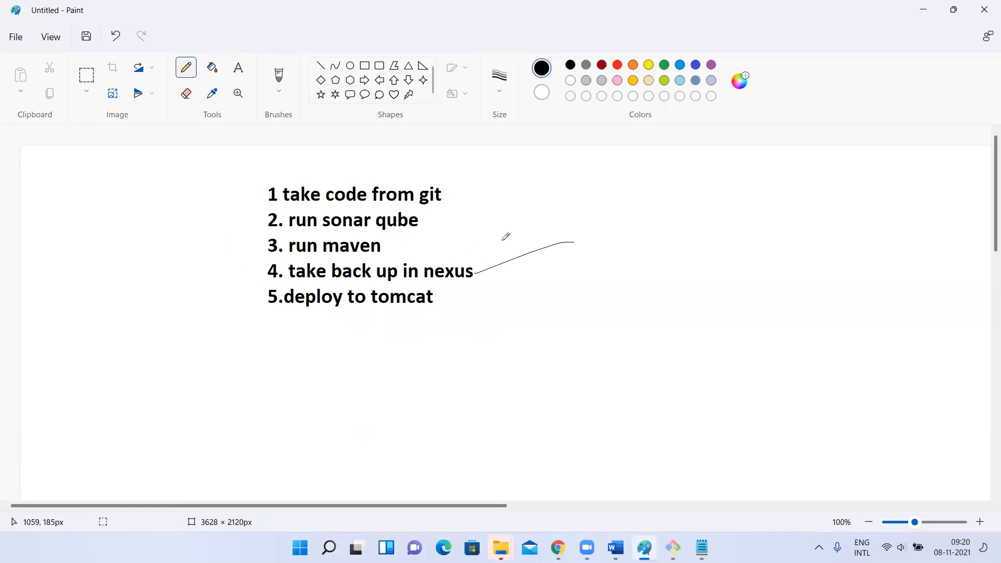
Draw a freehand pencil line out from the end of the "run sonar qube" item, and undo it together with the line at the nexus item
{"action": "left_click_drag", "start_coordinate": [417, 222], "coordinate": [539, 219]}
{"action": "key", "text": "ctrl+z"}
{"action": "key", "text": "ctrl+z"}
{"action": "left_click", "coordinate": [496, 267]}
{"action": "key", "text": "ctrl+z"}
Draw freehand pencil lines leading away from the numbers of the "run sonar qube" and "run maven" items
{"action": "left_click_drag", "start_coordinate": [268, 223], "coordinate": [176, 213]}
{"action": "left_click_drag", "start_coordinate": [269, 244], "coordinate": [175, 245]}
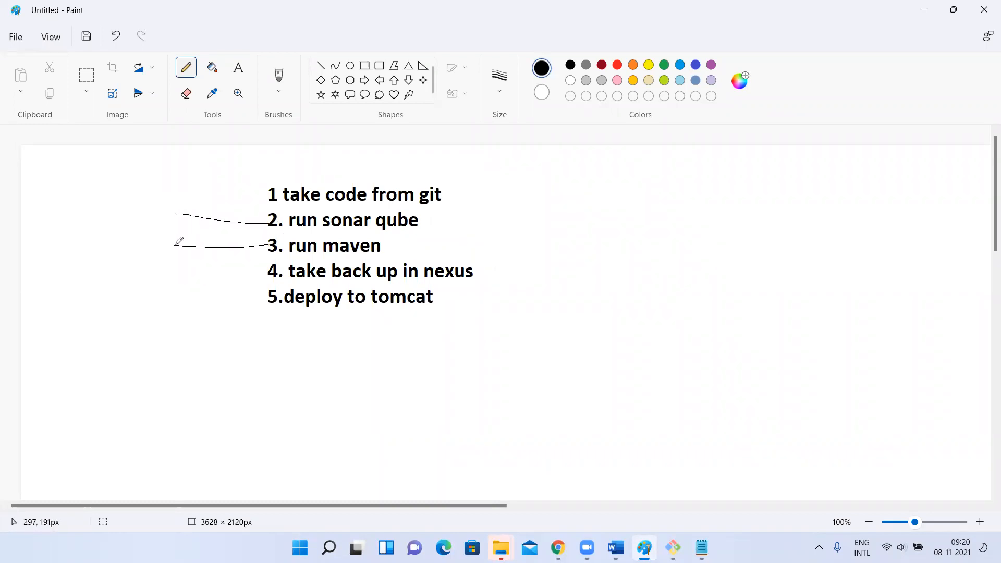
Add the text "mvn clean package sonar:sonar" beside the list, widening the text box so that it fits on one line
{"action": "left_click", "coordinate": [239, 68]}
{"action": "left_click", "coordinate": [530, 240]}
{"action": "type", "text": "m"}
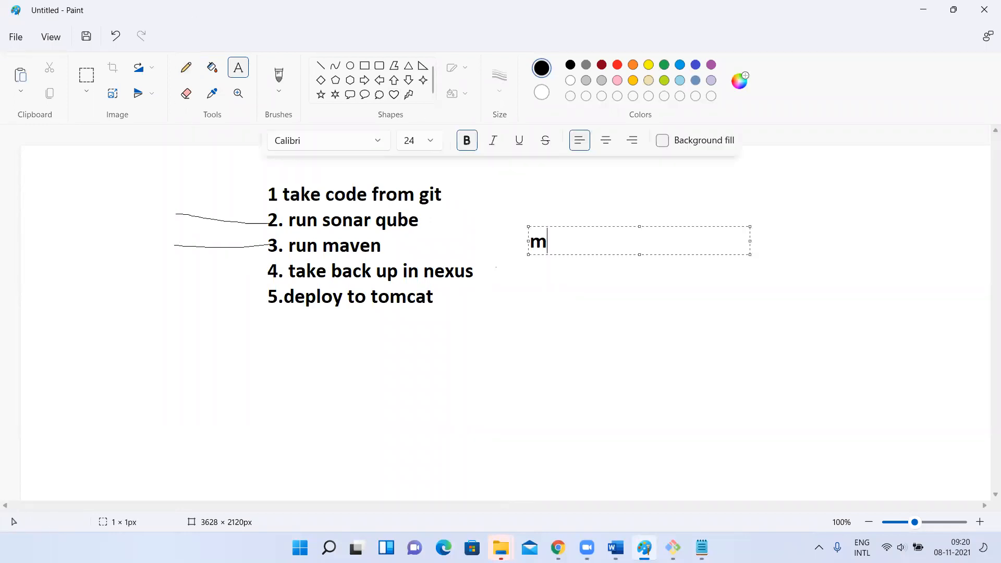
{"action": "type", "text": "vn clean packa"}
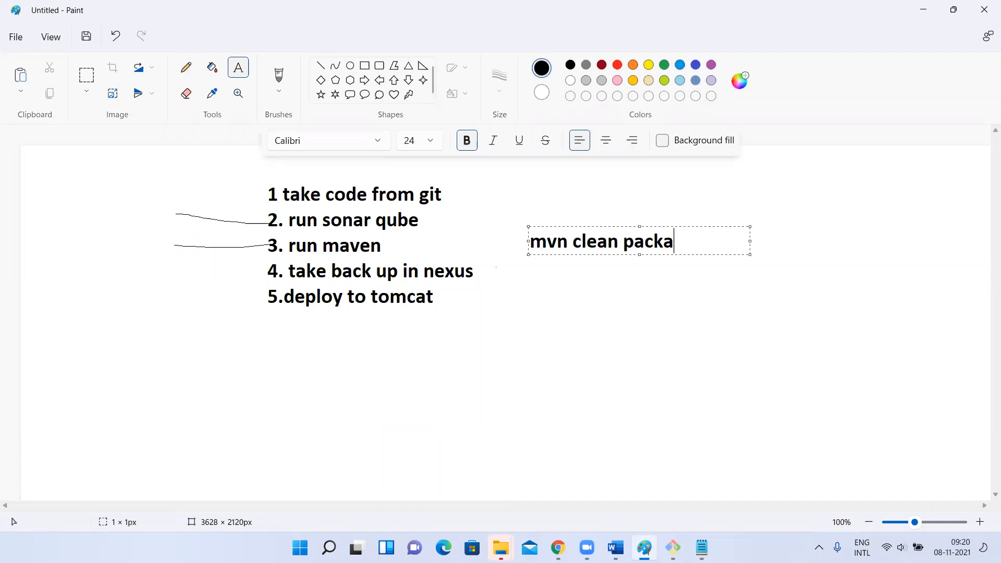
{"action": "type", "text": "ge sonar"}
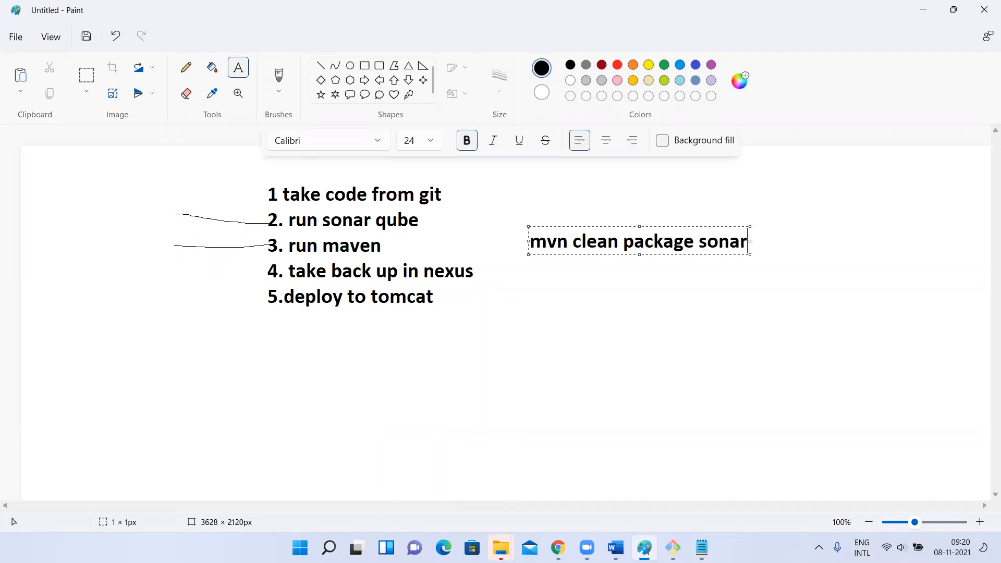
{"action": "type", "text": ":sonar"}
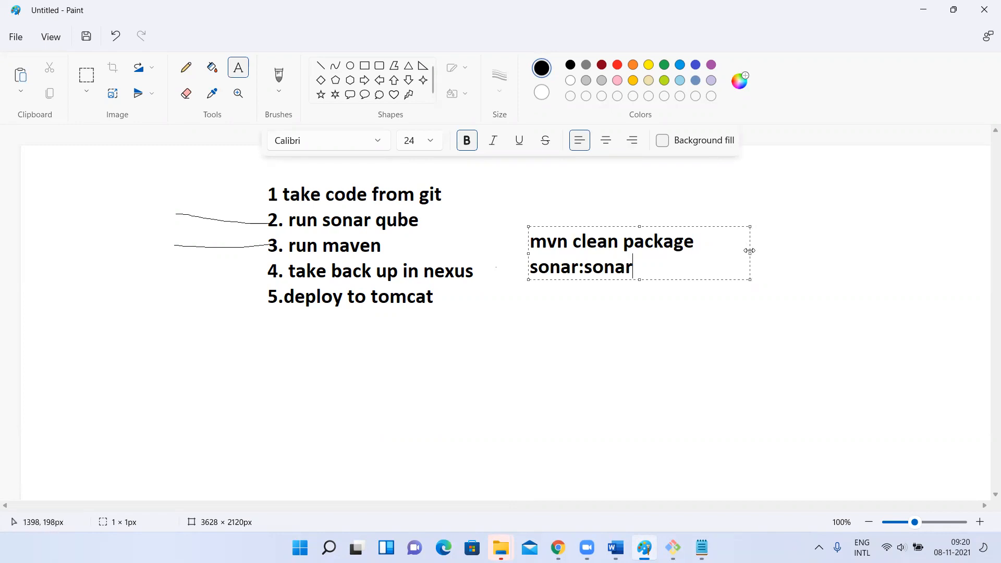
{"action": "left_click_drag", "start_coordinate": [751, 254], "coordinate": [829, 255]}
{"action": "left_click", "coordinate": [284, 167]}
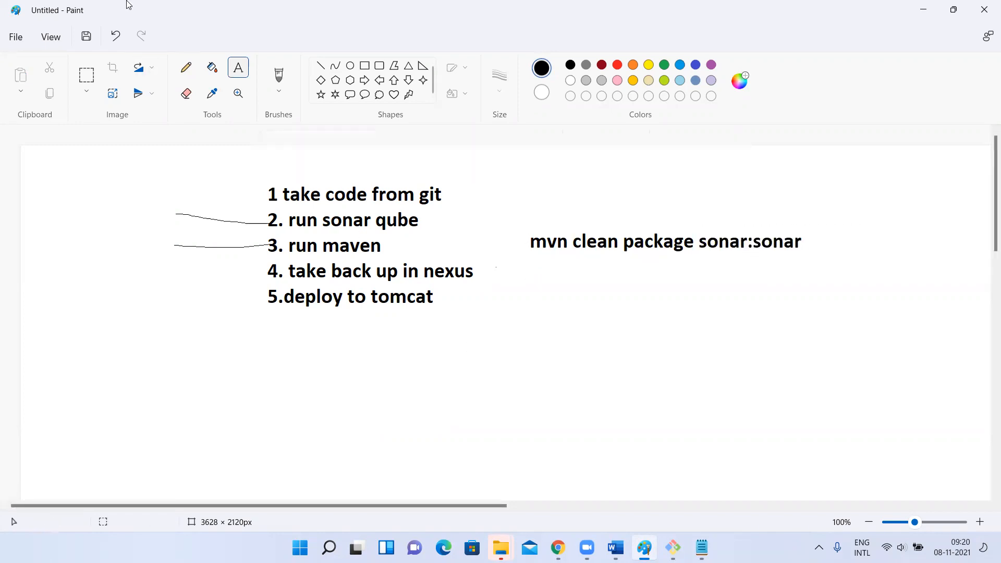
Draw pencil squiggles at the numbers of items 2 and 3, and undo them together with the command text and pencil lines
{"action": "left_click", "coordinate": [187, 71]}
{"action": "mouse_move", "coordinate": [241, 248]}
{"action": "left_mouse_down"}
{"action": "mouse_move", "coordinate": [268, 245]}
{"action": "mouse_move", "coordinate": [254, 219]}
{"action": "mouse_move", "coordinate": [257, 237]}
{"action": "left_mouse_up"}
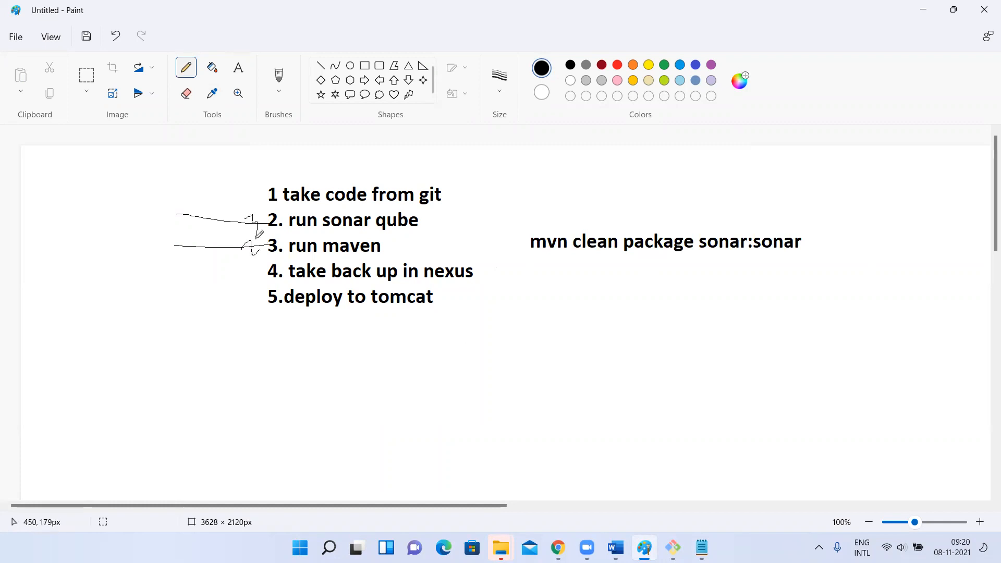
{"action": "key", "text": "ctrl+z"}
{"action": "key", "text": "ctrl+z"}
{"action": "key", "text": "ctrl+z"}
{"action": "key", "text": "ctrl+z"}
{"action": "key", "text": "ctrl+z"}
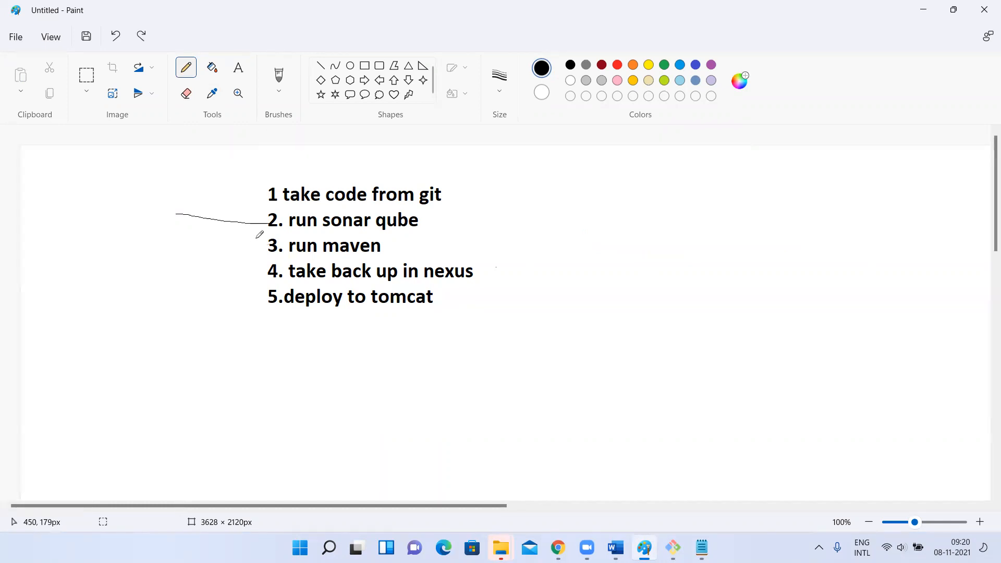
Add a two-line text reading "mvn sonar:sonar" and "mvn clean package" beside the sonar qube and maven items
{"action": "left_click", "coordinate": [238, 67]}
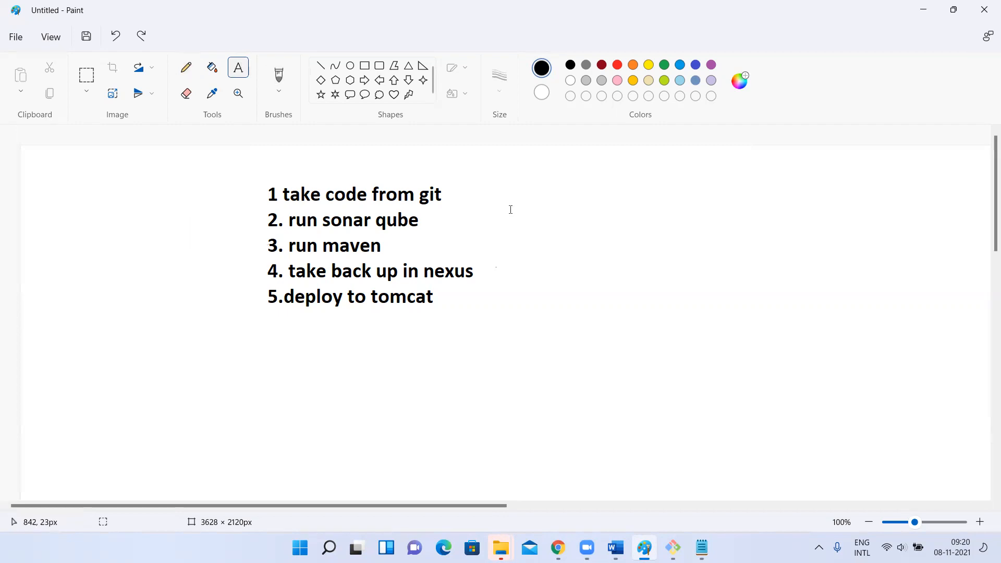
{"action": "left_click", "coordinate": [484, 218]}
{"action": "type", "text": "mvn so"}
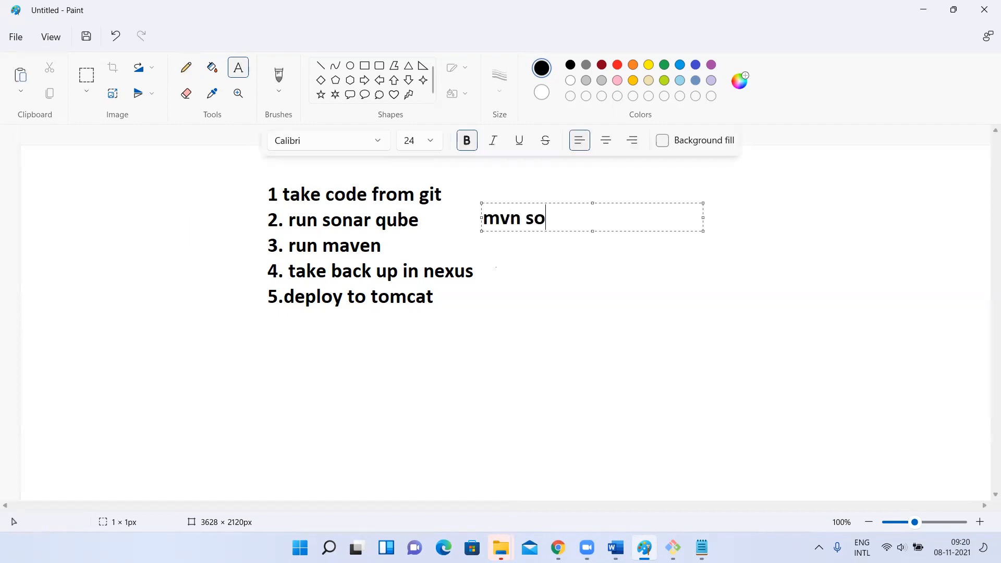
{"action": "type", "text": "nar:sonar"}
{"action": "key", "text": "Return"}
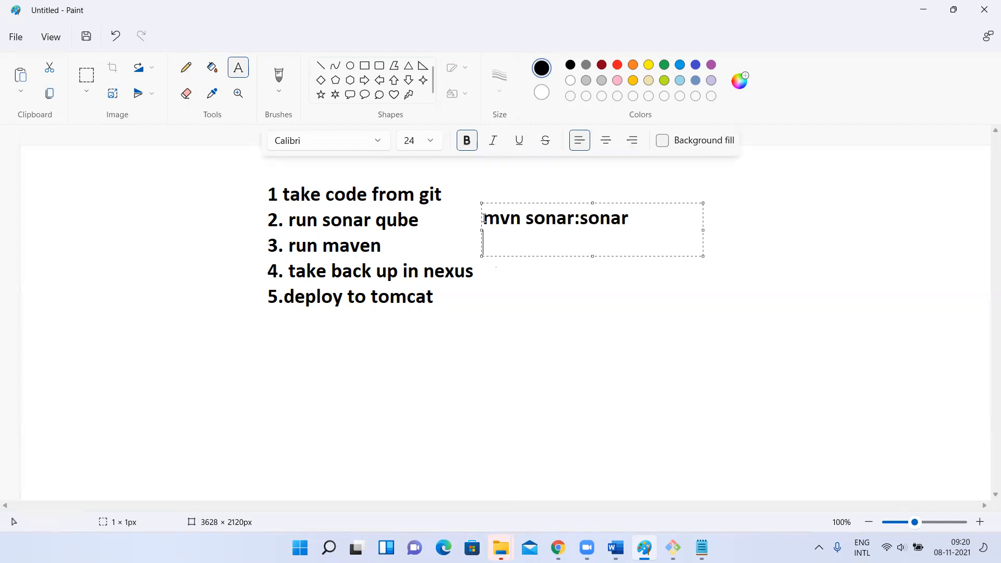
{"action": "type", "text": "mvn clean pacj"}
{"action": "key", "text": "BackSpace"}
{"action": "type", "text": "kage"}
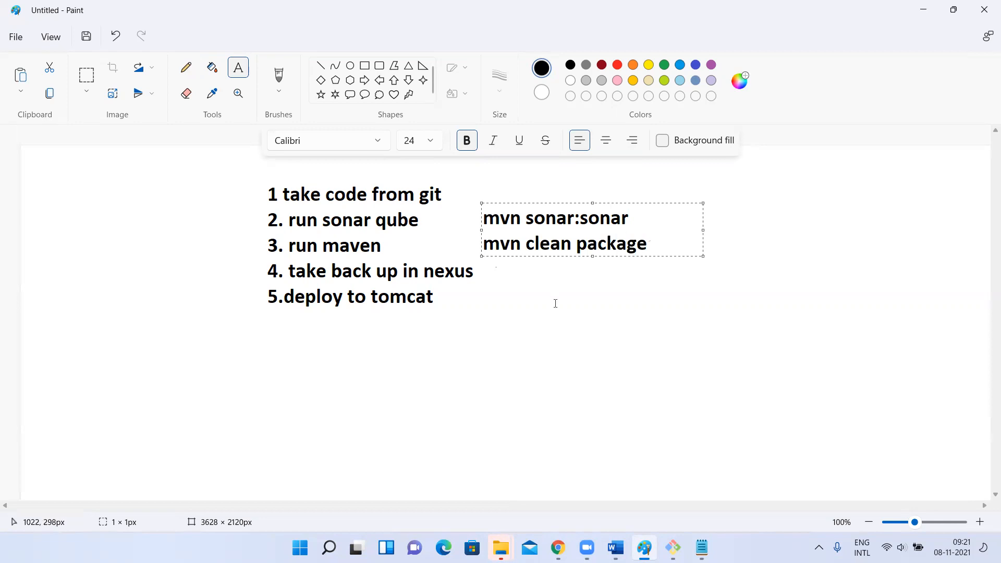
{"action": "left_click", "coordinate": [555, 304]}
Draw pencil check marks after both mvn commands and a short line after "run maven", and undo all three strokes
{"action": "left_click", "coordinate": [185, 67]}
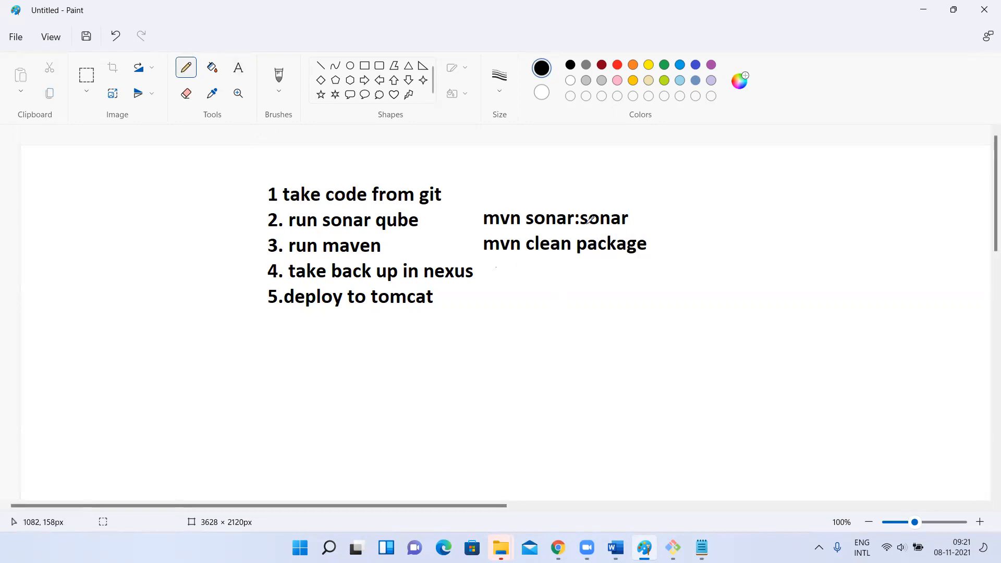
{"action": "left_click_drag", "start_coordinate": [635, 220], "coordinate": [683, 197]}
{"action": "left_click_drag", "start_coordinate": [664, 234], "coordinate": [715, 233]}
{"action": "left_click_drag", "start_coordinate": [390, 246], "coordinate": [423, 249]}
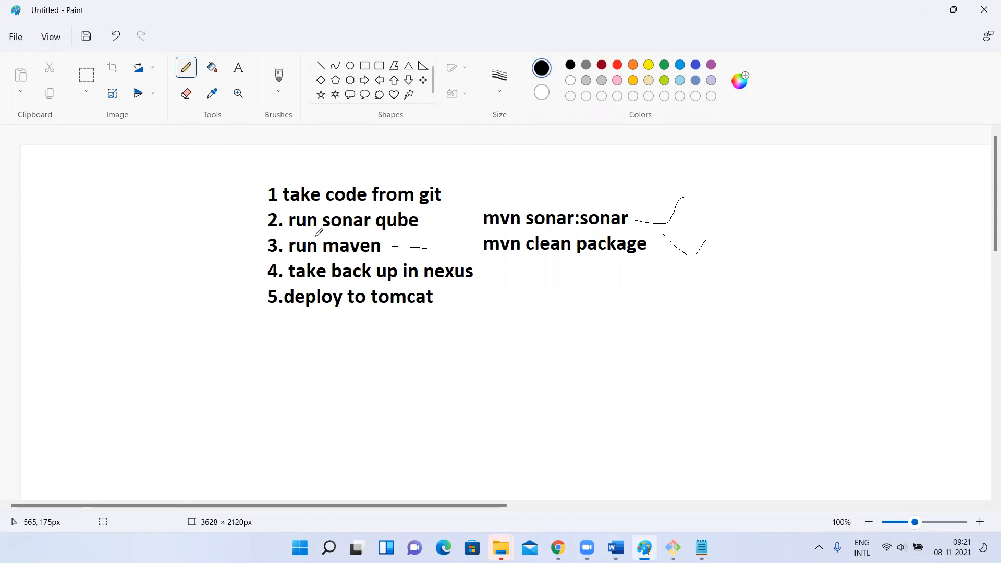
{"action": "key", "text": "ctrl+z"}
{"action": "key", "text": "ctrl+z"}
{"action": "key", "text": "ctrl+z"}
Add the text "mvn clean package sonar:sonar" on a single line below the list, widening the text box to fit
{"action": "left_click", "coordinate": [238, 68]}
{"action": "left_click", "coordinate": [167, 347]}
{"action": "type", "text": "mvn clean pack"}
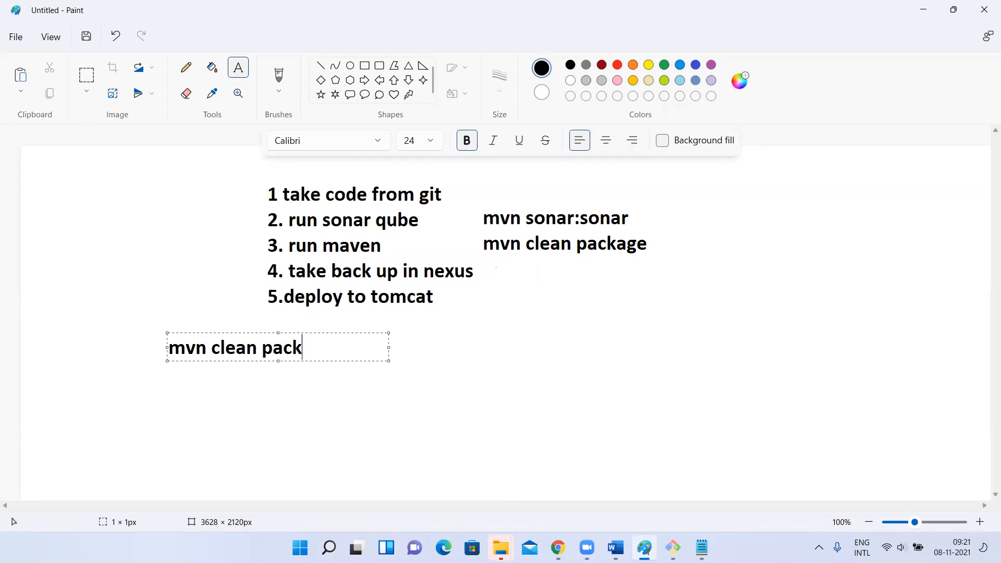
{"action": "type", "text": "age son"}
{"action": "key", "text": "BackSpace"}
{"action": "type", "text": "ona"}
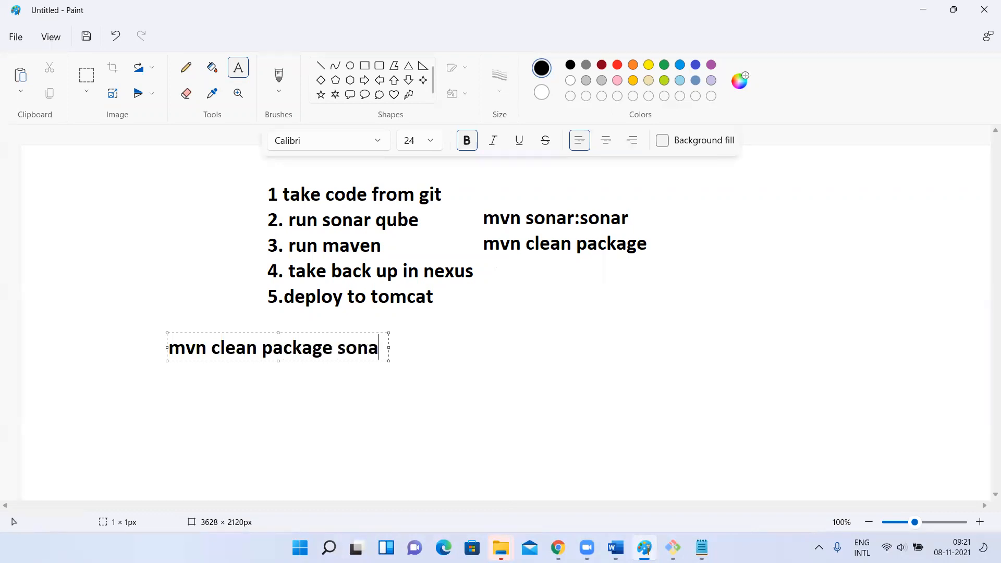
{"action": "type", "text": "r:sonar"}
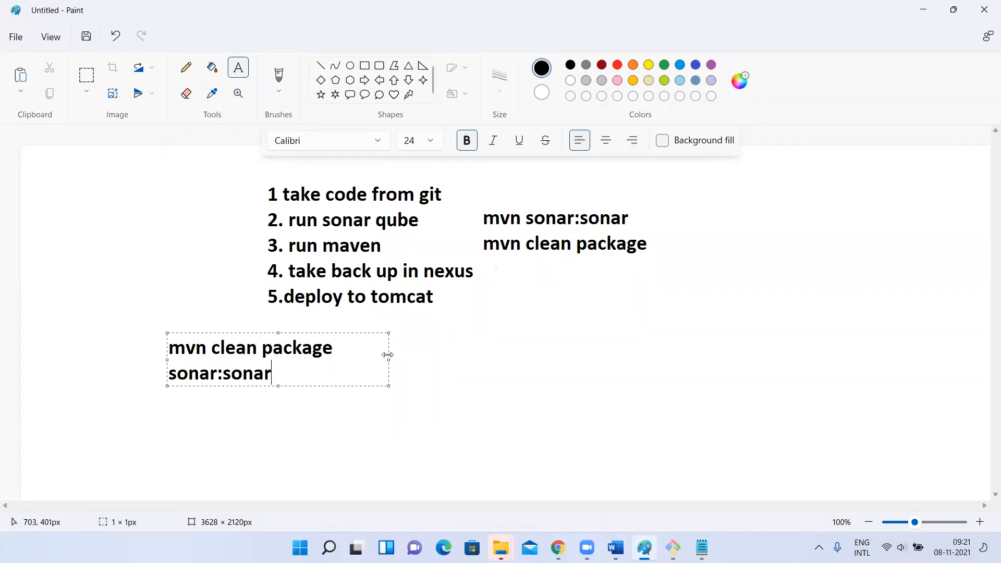
{"action": "left_click_drag", "start_coordinate": [389, 355], "coordinate": [573, 355]}
{"action": "left_click", "coordinate": [308, 420]}
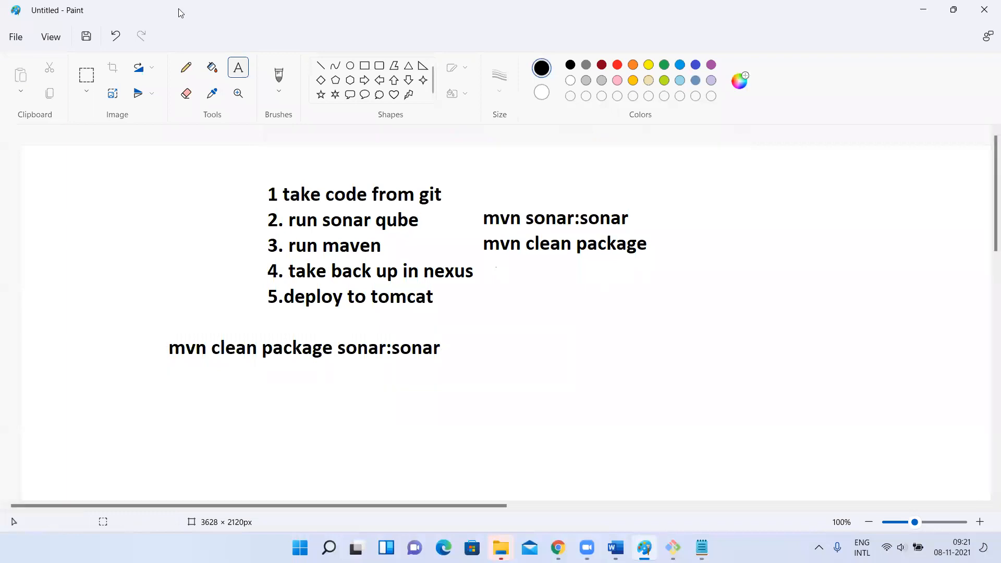
Underline and circle "sonar:sonar" and circle "clean package" in pencil, and undo these marks together with the combined command text
{"action": "left_click", "coordinate": [184, 69]}
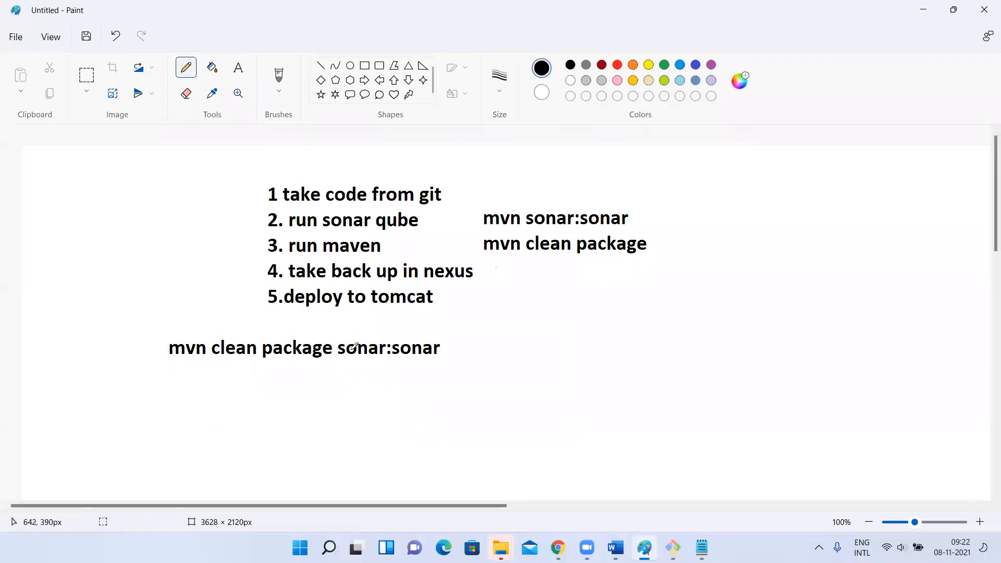
{"action": "mouse_move", "coordinate": [344, 360]}
{"action": "left_mouse_down"}
{"action": "mouse_move", "coordinate": [435, 359]}
{"action": "mouse_move", "coordinate": [342, 360]}
{"action": "left_mouse_up"}
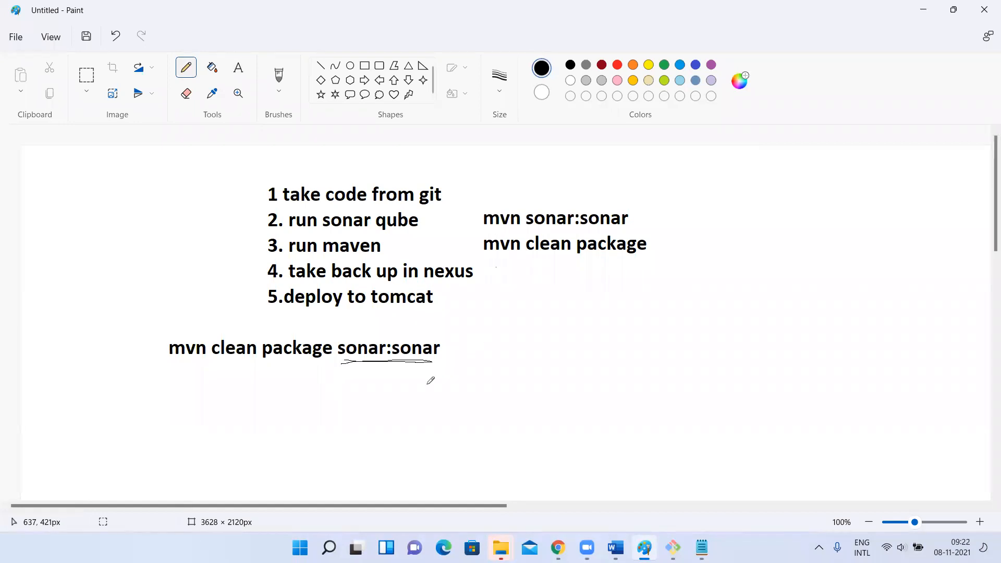
{"action": "mouse_move", "coordinate": [343, 337]}
{"action": "left_mouse_down"}
{"action": "mouse_move", "coordinate": [339, 346]}
{"action": "mouse_move", "coordinate": [405, 319]}
{"action": "mouse_move", "coordinate": [376, 330]}
{"action": "left_mouse_up"}
{"action": "mouse_move", "coordinate": [240, 329]}
{"action": "left_mouse_down"}
{"action": "mouse_move", "coordinate": [275, 395]}
{"action": "mouse_move", "coordinate": [295, 331]}
{"action": "mouse_move", "coordinate": [227, 335]}
{"action": "left_mouse_up"}
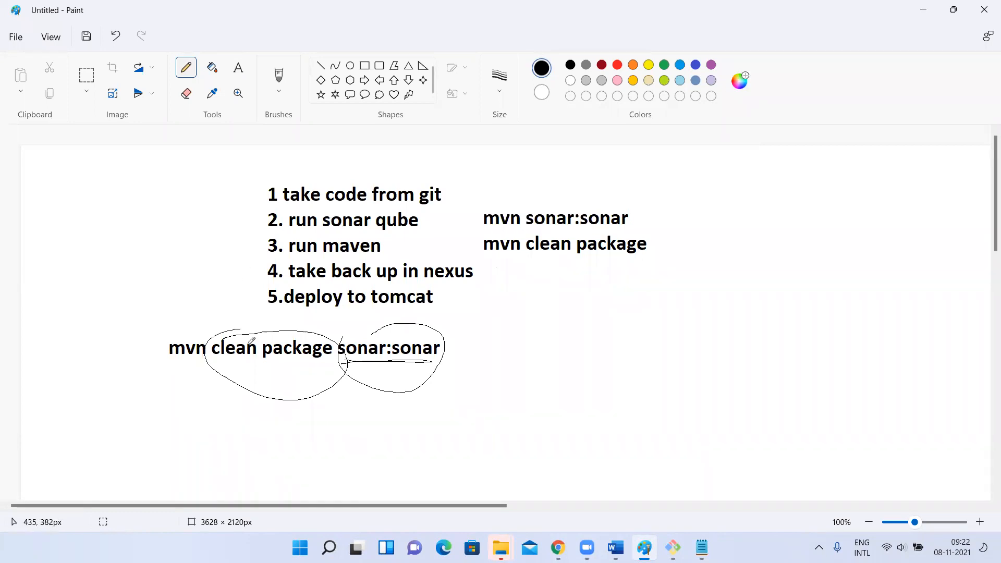
{"action": "key", "text": "ctrl+z"}
{"action": "key", "text": "ctrl+z"}
Draw pencil marks around the "mvn sonar:sonar" line, and undo them together with the text of the two mvn commands
{"action": "key", "text": "ctrl+z"}
{"action": "key", "text": "ctrl+z"}
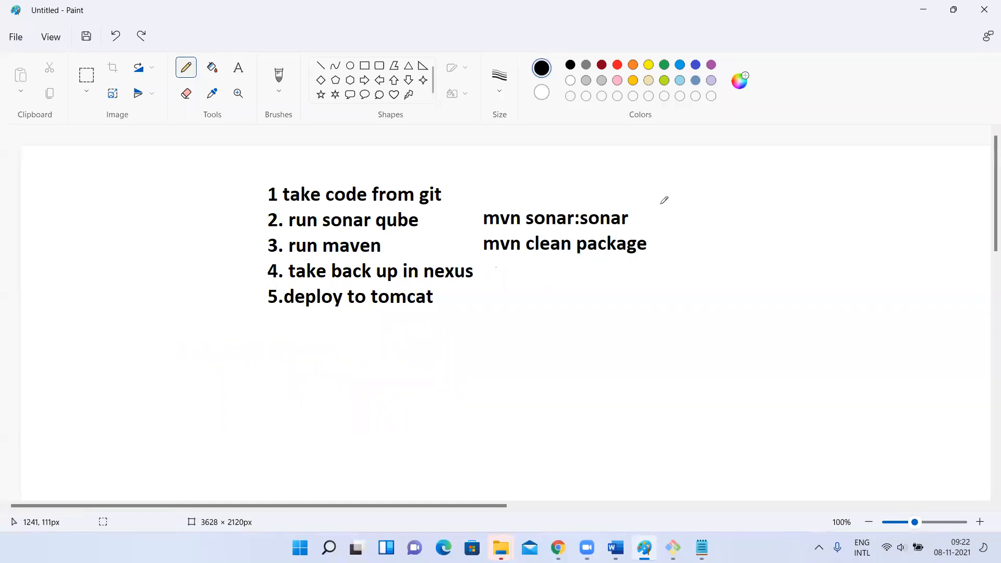
{"action": "left_click_drag", "start_coordinate": [655, 208], "coordinate": [722, 164]}
{"action": "mouse_move", "coordinate": [514, 229]}
{"action": "left_mouse_down"}
{"action": "mouse_move", "coordinate": [685, 211]}
{"action": "mouse_move", "coordinate": [518, 223]}
{"action": "left_mouse_up"}
{"action": "key", "text": "ctrl+z"}
{"action": "key", "text": "ctrl+z"}
{"action": "key", "text": "ctrl+z"}
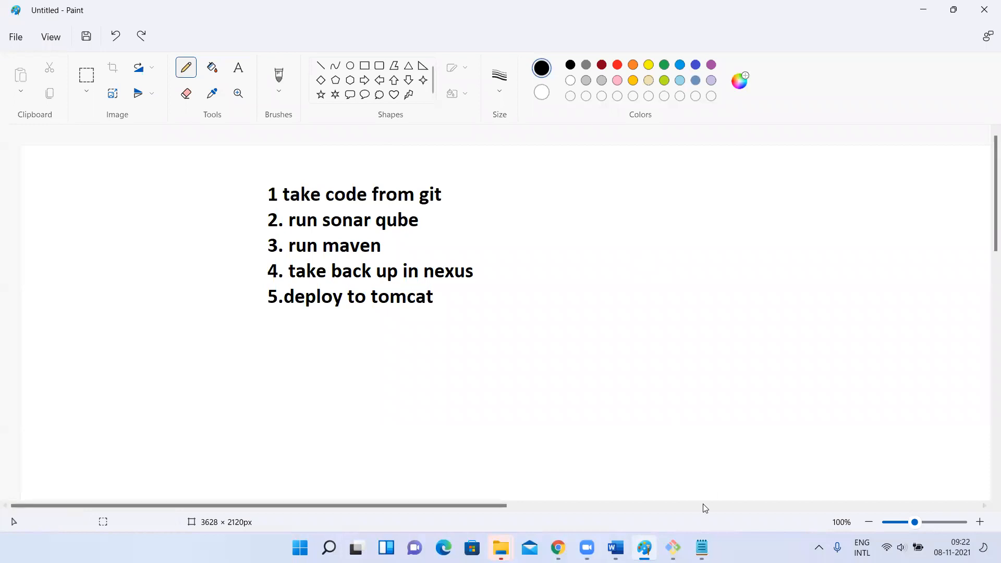
Switch to SonarQube in Chrome and view the Sonar way quality gate conditions and the general administration settings
{"action": "mouse_move", "coordinate": [616, 547]}
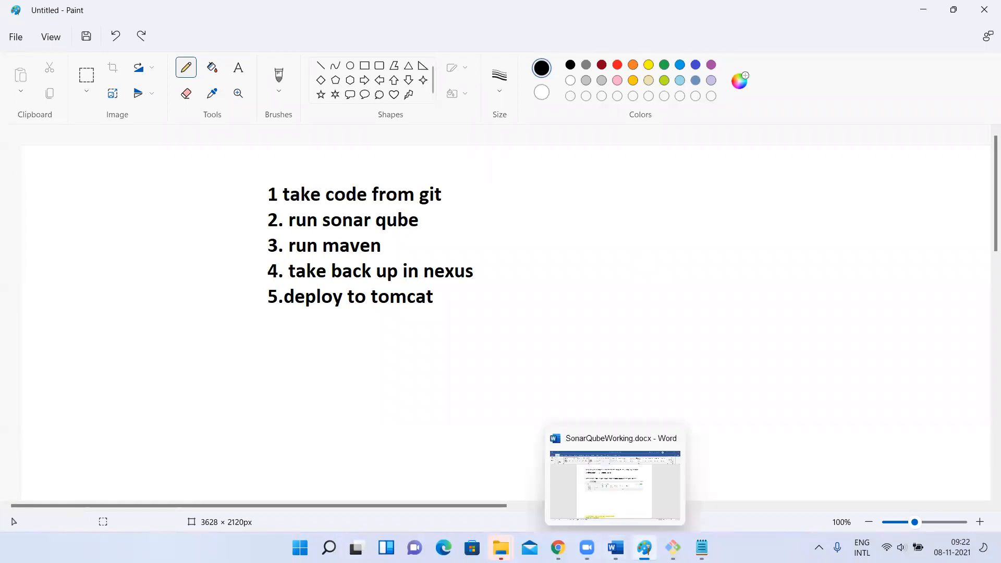
{"action": "left_click", "coordinate": [558, 547]}
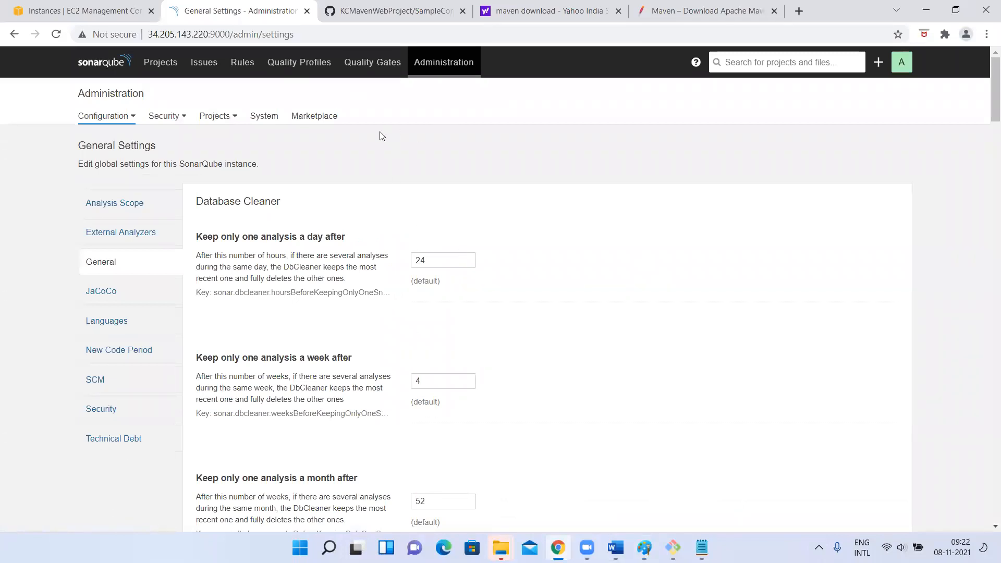
{"action": "left_click", "coordinate": [369, 68]}
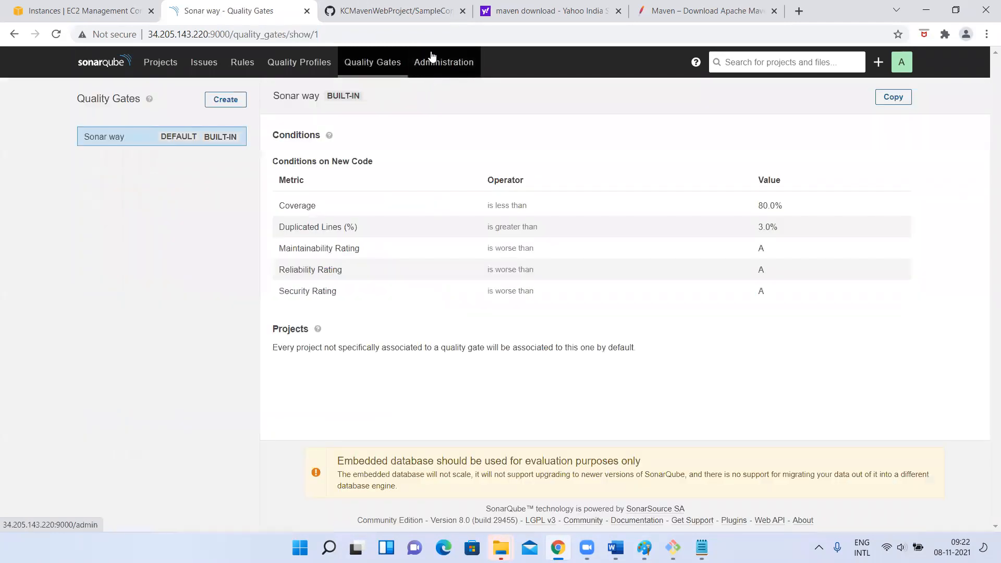
{"action": "left_click", "coordinate": [417, 65]}
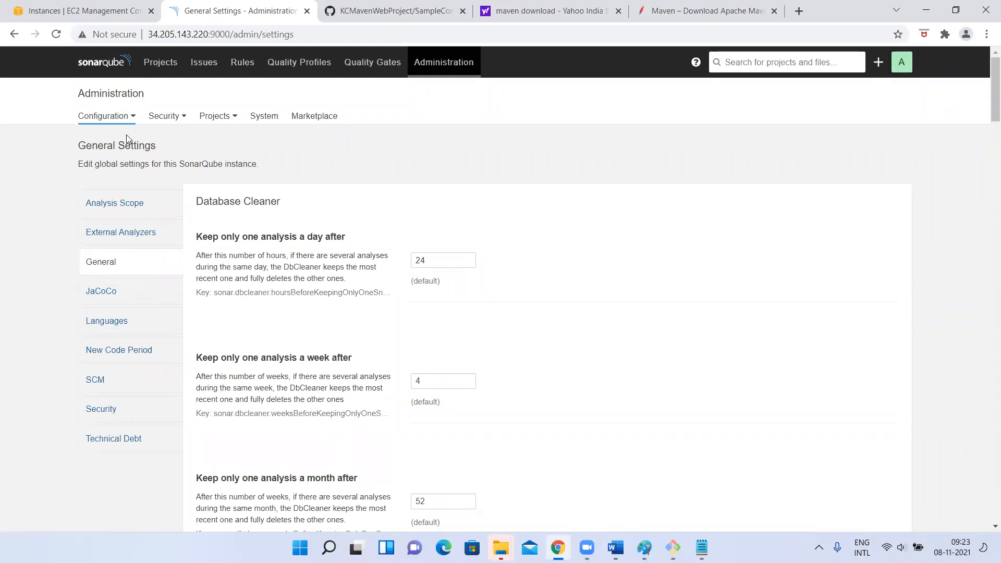
Review the Maven Web Project's analysis overview and its list of vulnerability issues
{"action": "left_click", "coordinate": [162, 65]}
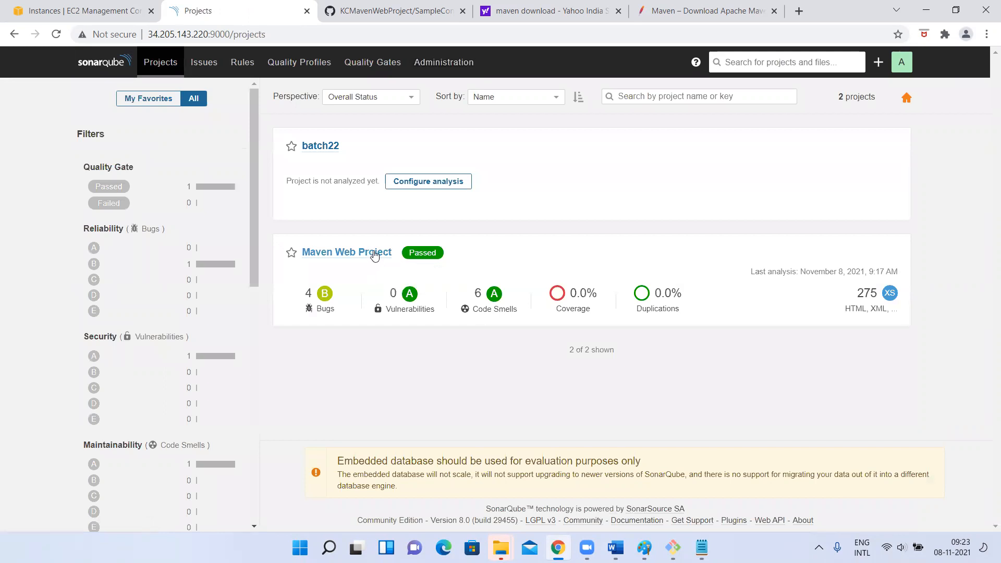
{"action": "left_click", "coordinate": [375, 254]}
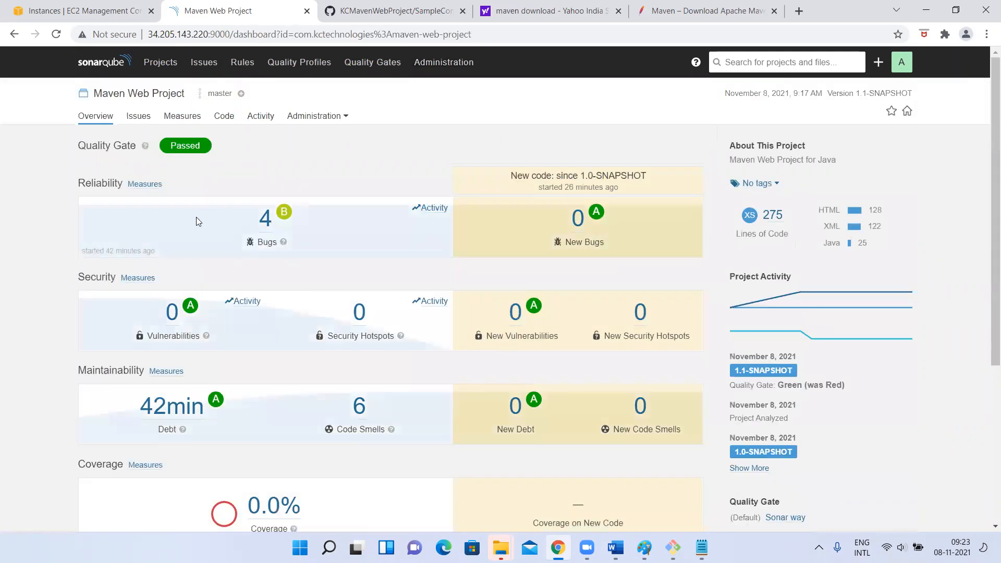
{"action": "left_click", "coordinate": [151, 66]}
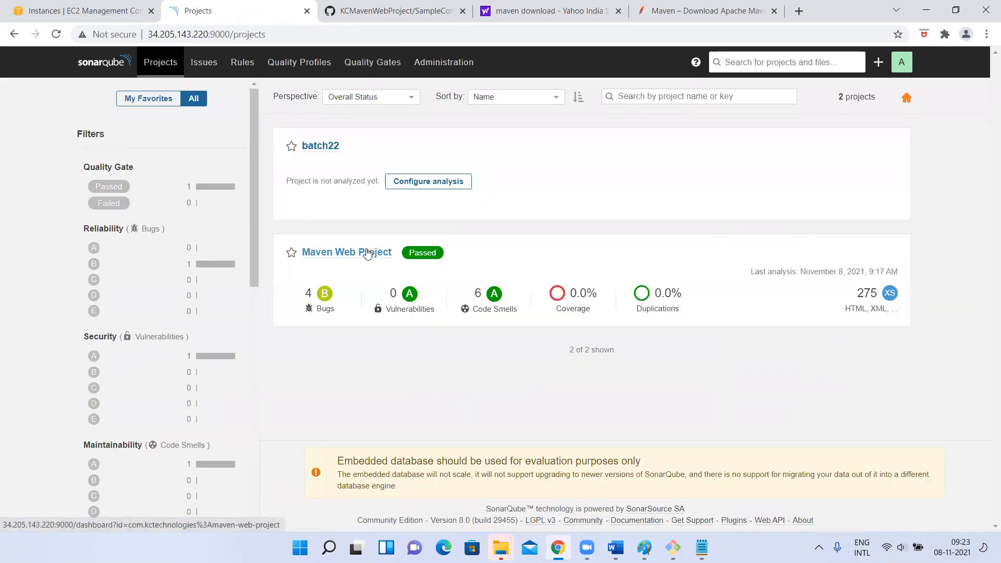
{"action": "left_click", "coordinate": [368, 254]}
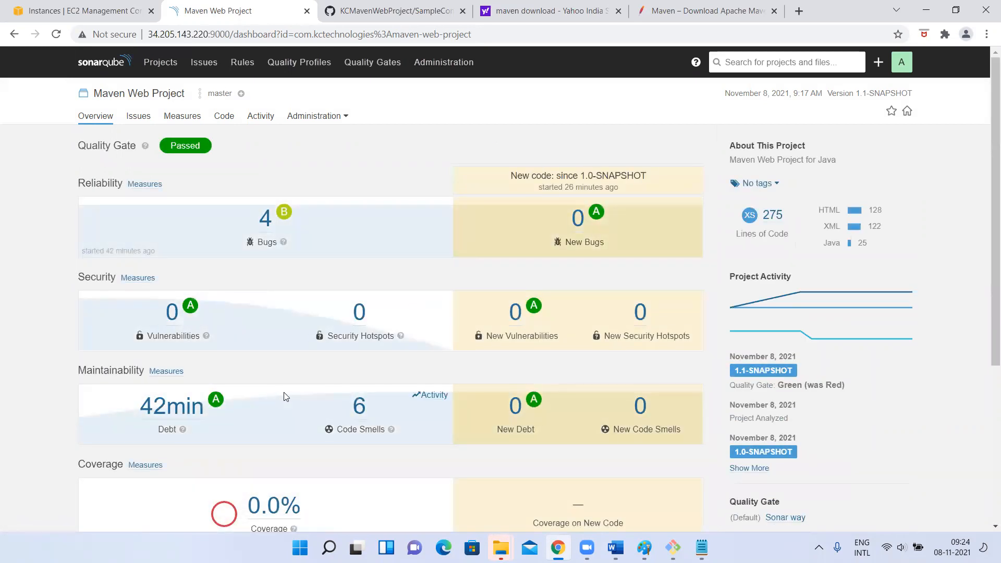
{"action": "left_click", "coordinate": [173, 313]}
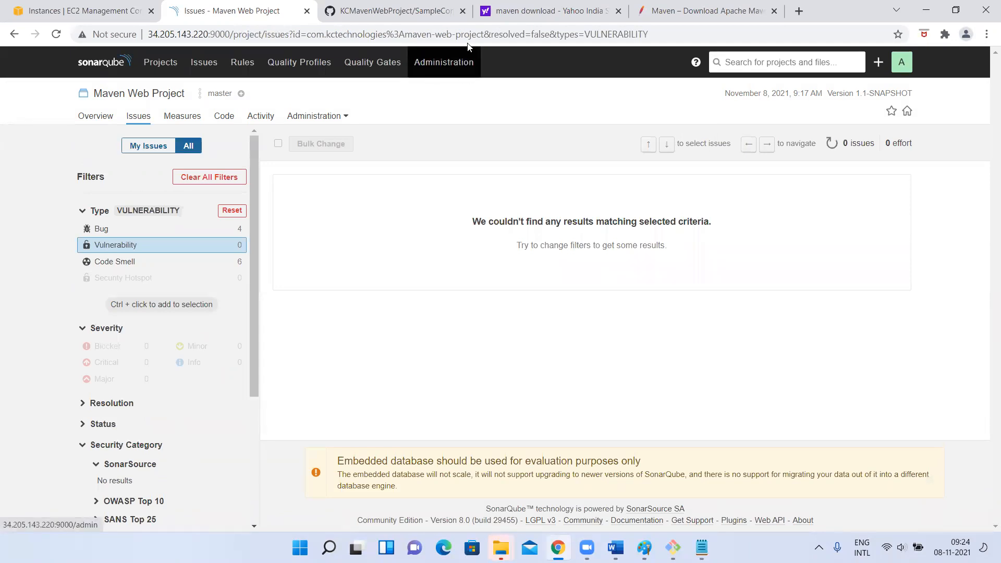
Open the Users page of SonarQube's security administration
{"action": "left_click", "coordinate": [449, 69]}
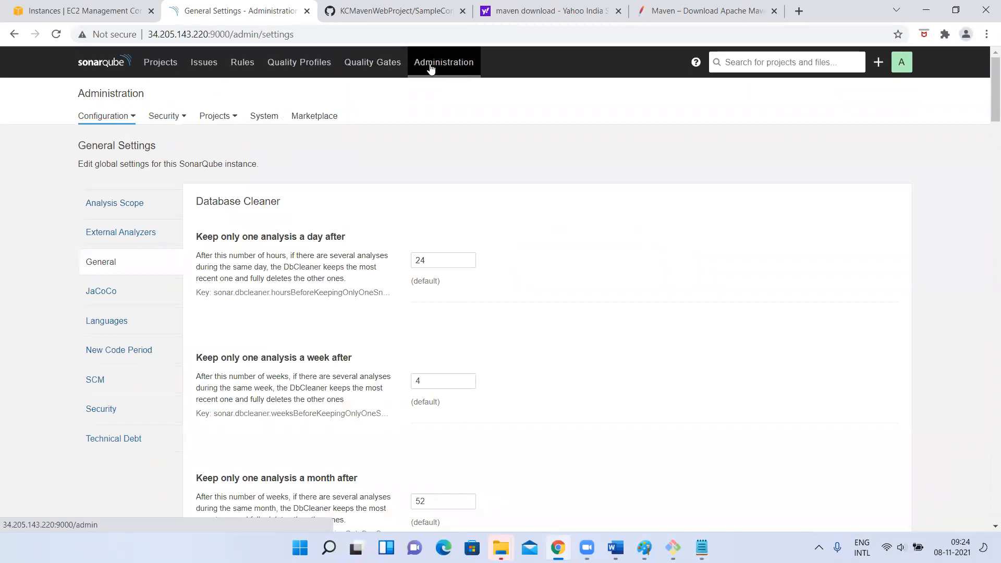
{"action": "left_click", "coordinate": [176, 120]}
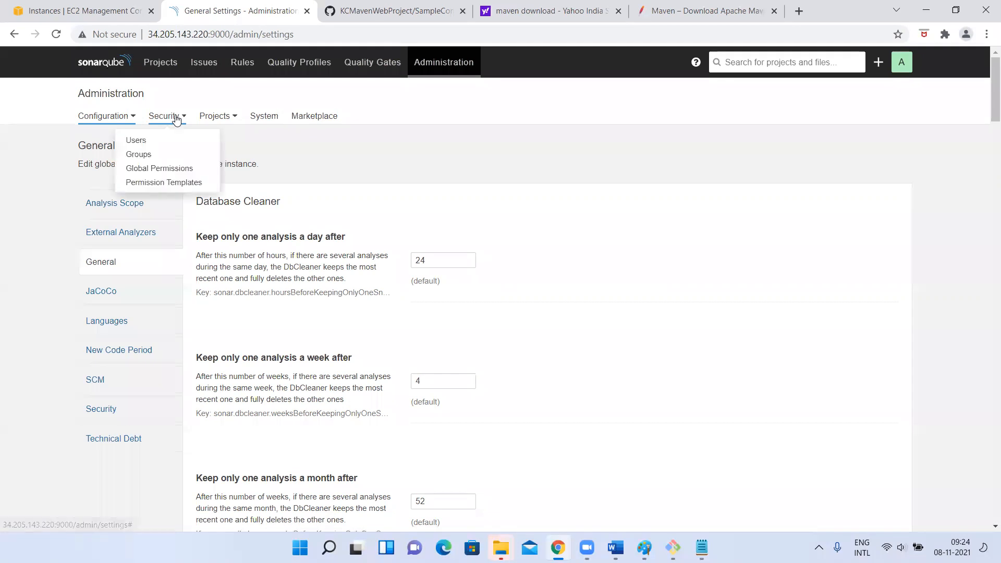
{"action": "left_click", "coordinate": [137, 142]}
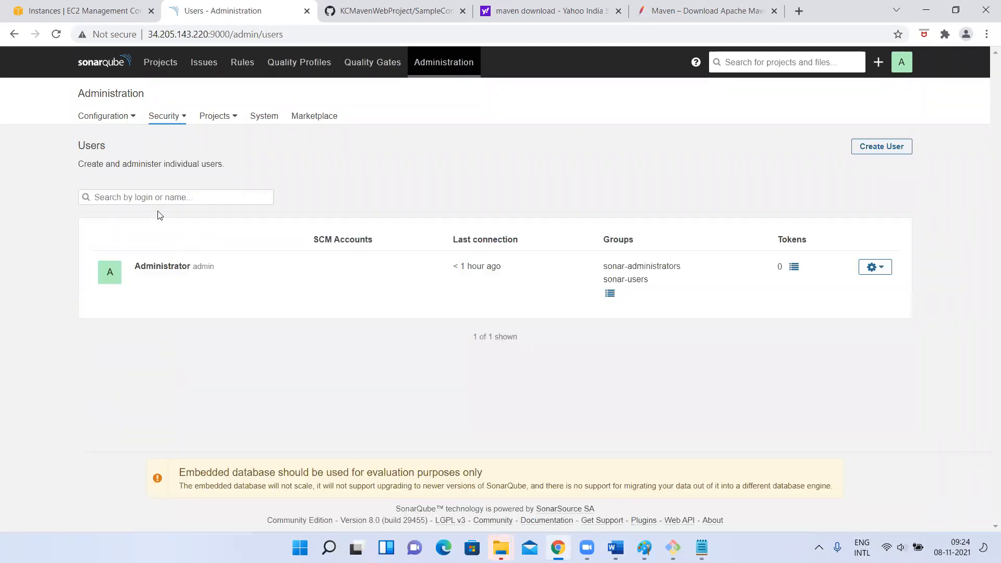
Start creating a new SonarQube user and enter the person's first name as both the login and the name
{"action": "left_click", "coordinate": [893, 148]}
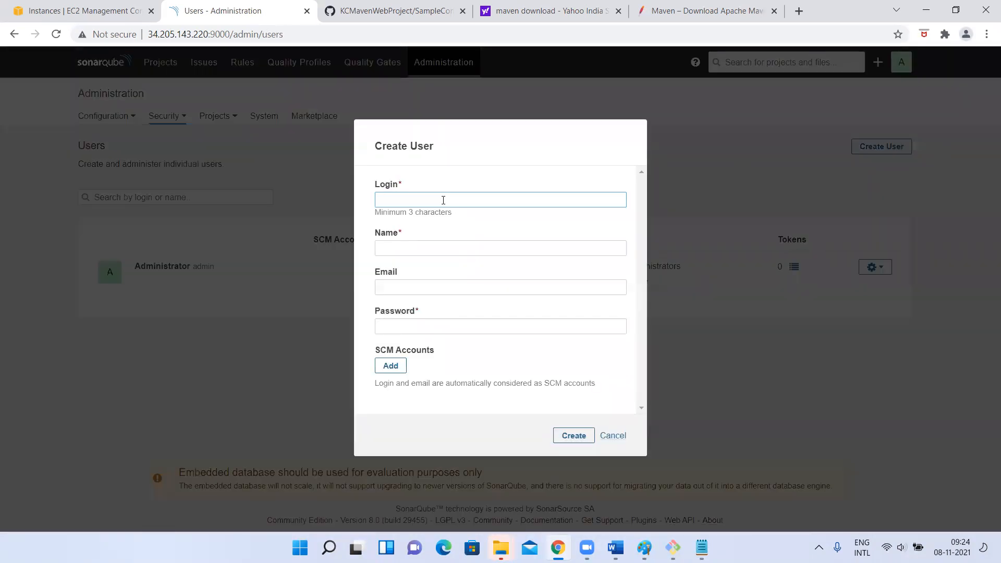
{"action": "type", "text": "chaitanya"}
{"action": "key", "text": "ctrl+a"}
{"action": "key", "text": "ctrl+c"}
{"action": "left_click", "coordinate": [405, 243]}
{"action": "key", "text": "ctrl+v"}
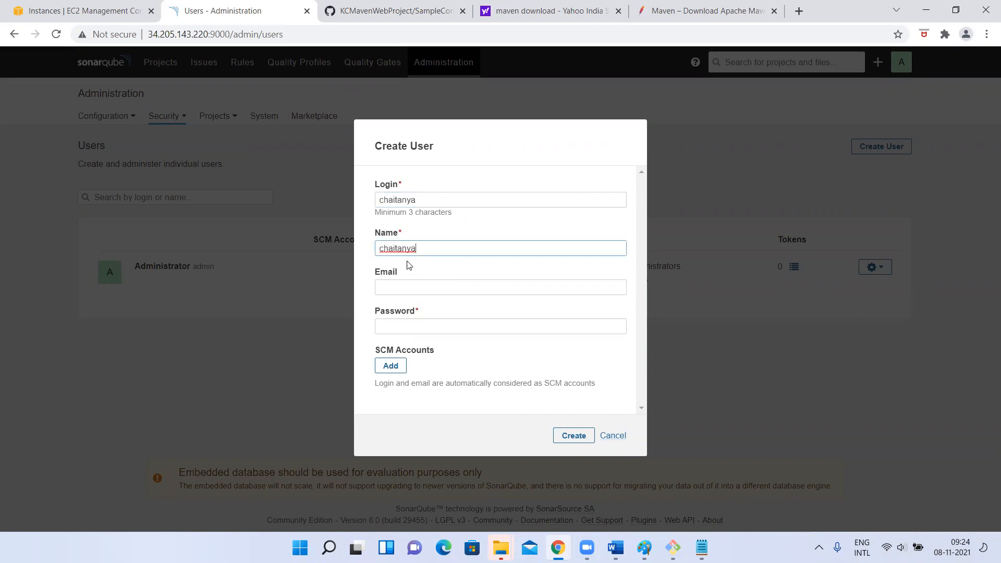
Fill in the new user's e-mail address and account password
{"action": "left_click", "coordinate": [403, 286]}
{"action": "key", "text": "ctrl+v"}
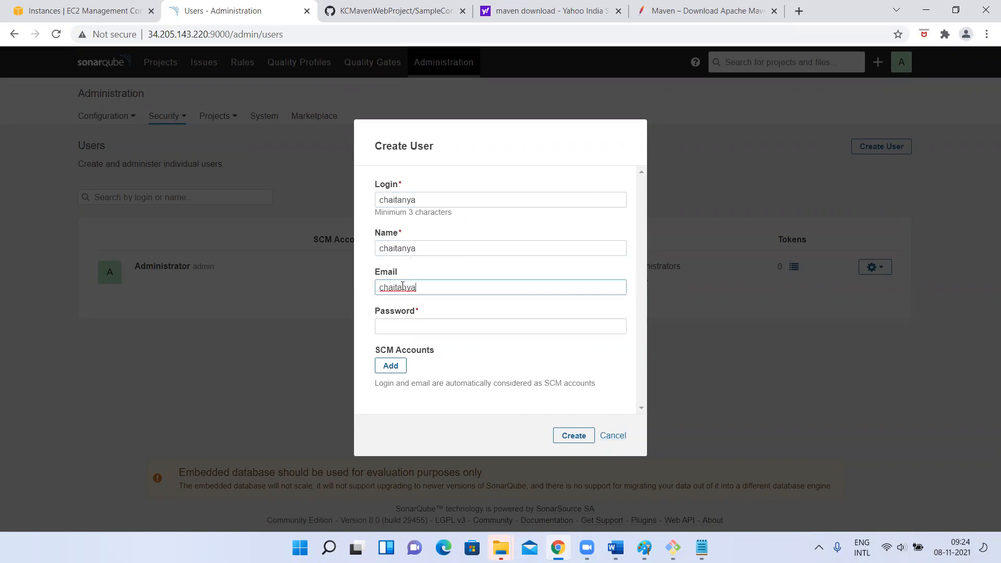
{"action": "type", "text": "@gmail.com"}
{"action": "left_click", "coordinate": [381, 327]}
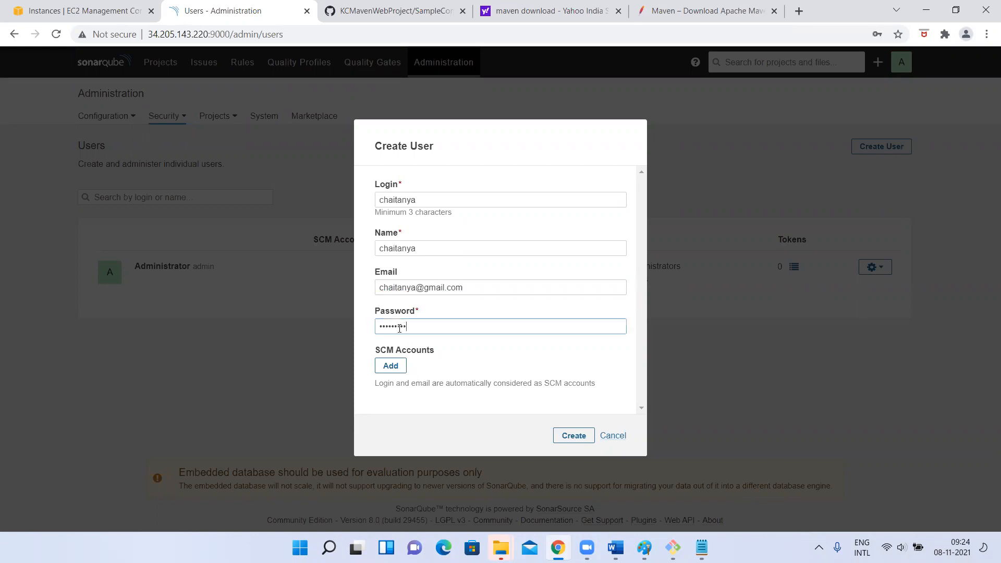
Add an empty SCM account entry, remove it again, and create the user
{"action": "left_click", "coordinate": [395, 367]}
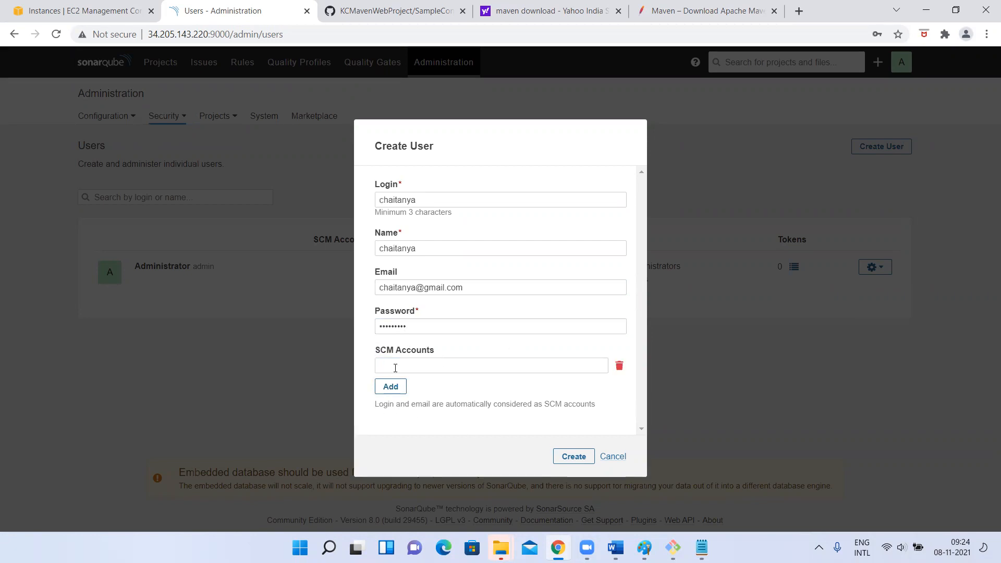
{"action": "left_click", "coordinate": [396, 367]}
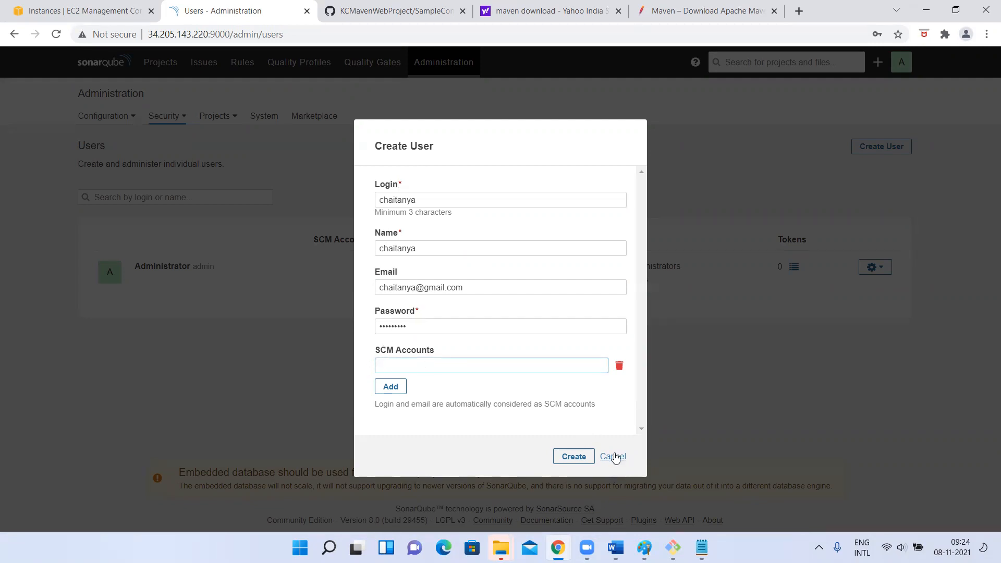
{"action": "left_click", "coordinate": [619, 366]}
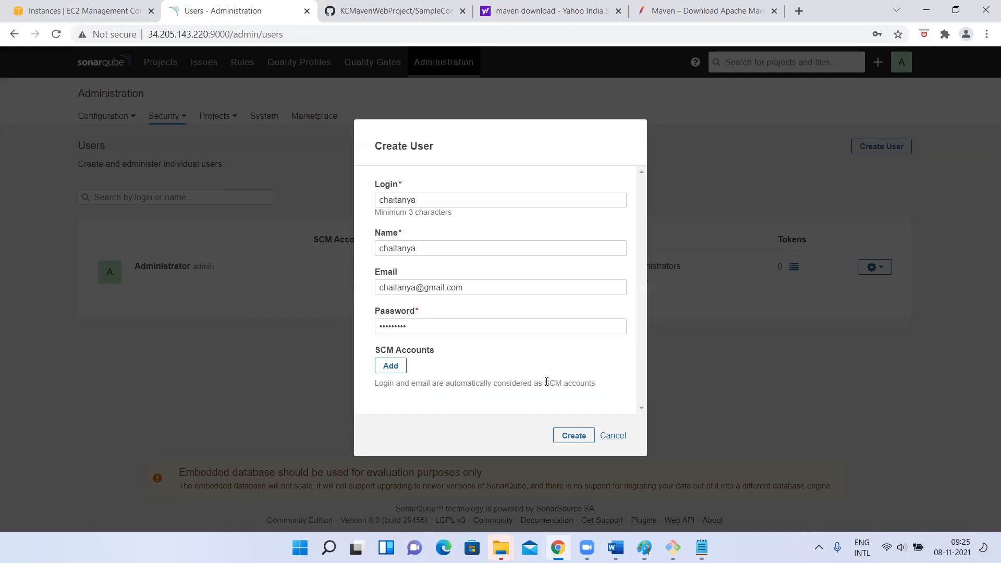
{"action": "left_click", "coordinate": [580, 439]}
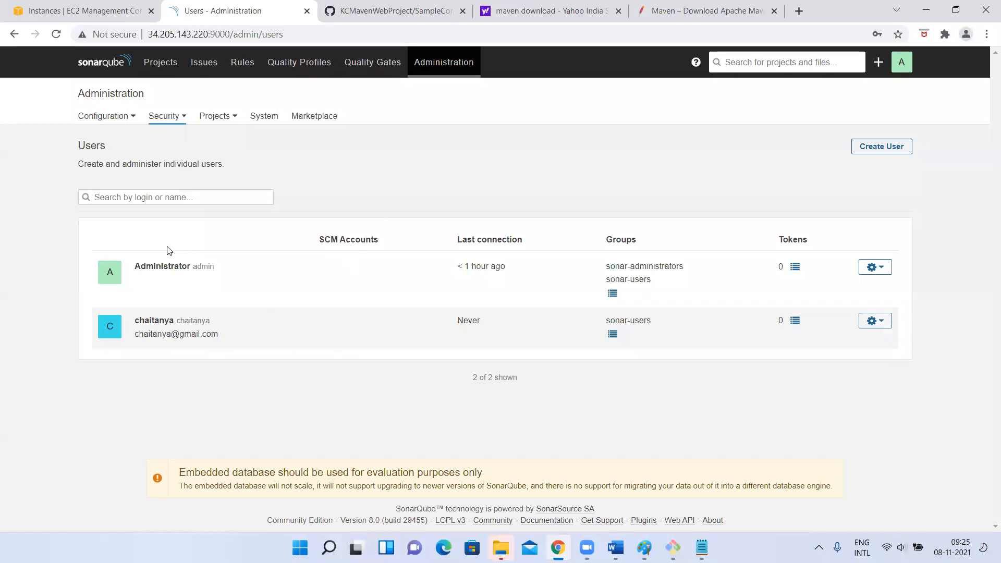
Compare the group memberships of the Administrator and the newly created user in the users list
{"action": "left_click_drag", "start_coordinate": [136, 266], "coordinate": [204, 266]}
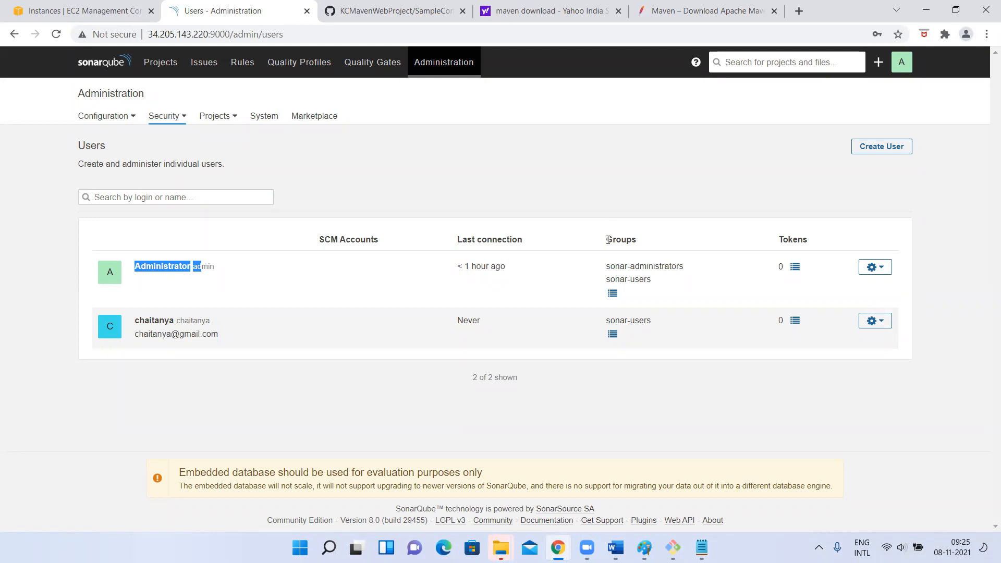
{"action": "left_click_drag", "start_coordinate": [608, 239], "coordinate": [667, 239]}
{"action": "left_click_drag", "start_coordinate": [609, 267], "coordinate": [700, 257]}
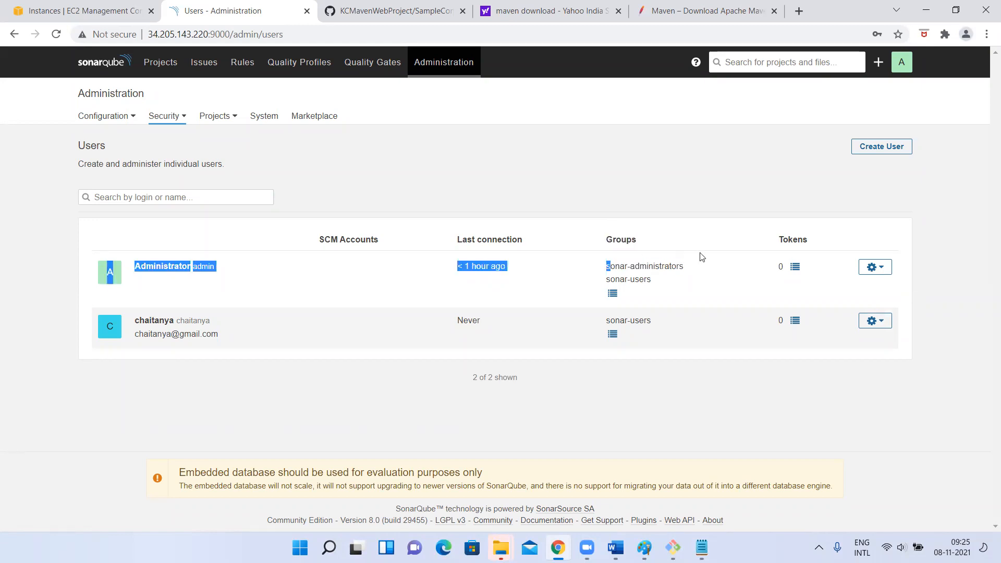
{"action": "left_click", "coordinate": [607, 283]}
{"action": "left_click_drag", "start_coordinate": [607, 283], "coordinate": [652, 280]}
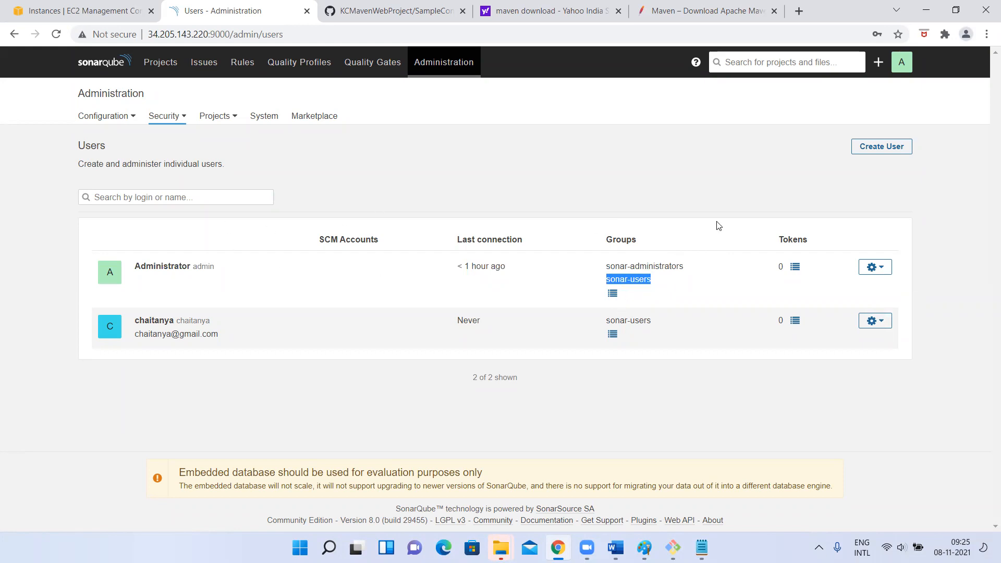
{"action": "left_click_drag", "start_coordinate": [155, 322], "coordinate": [177, 319]}
{"action": "left_click_drag", "start_coordinate": [605, 320], "coordinate": [691, 322]}
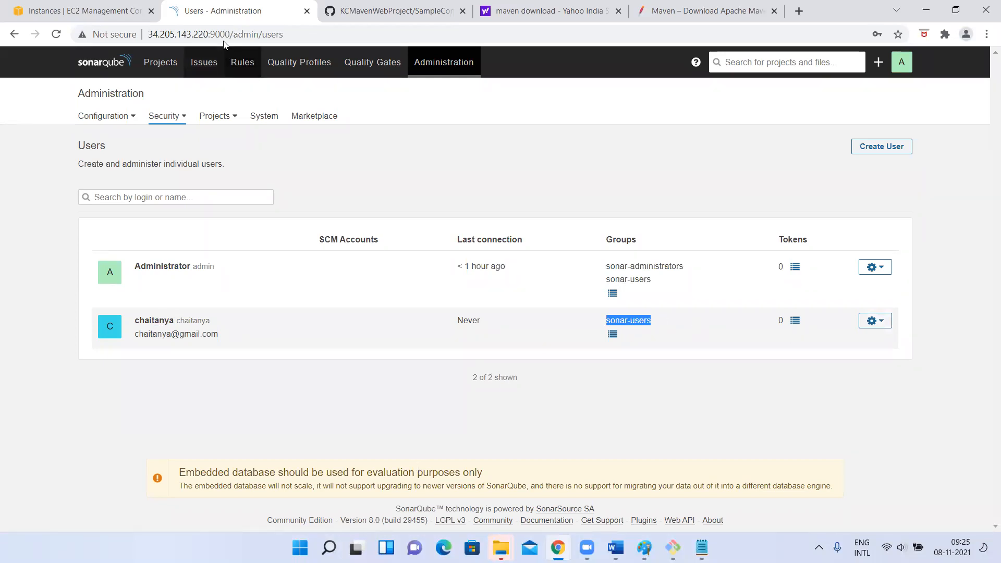
{"action": "left_click_drag", "start_coordinate": [148, 34], "coordinate": [225, 34]}
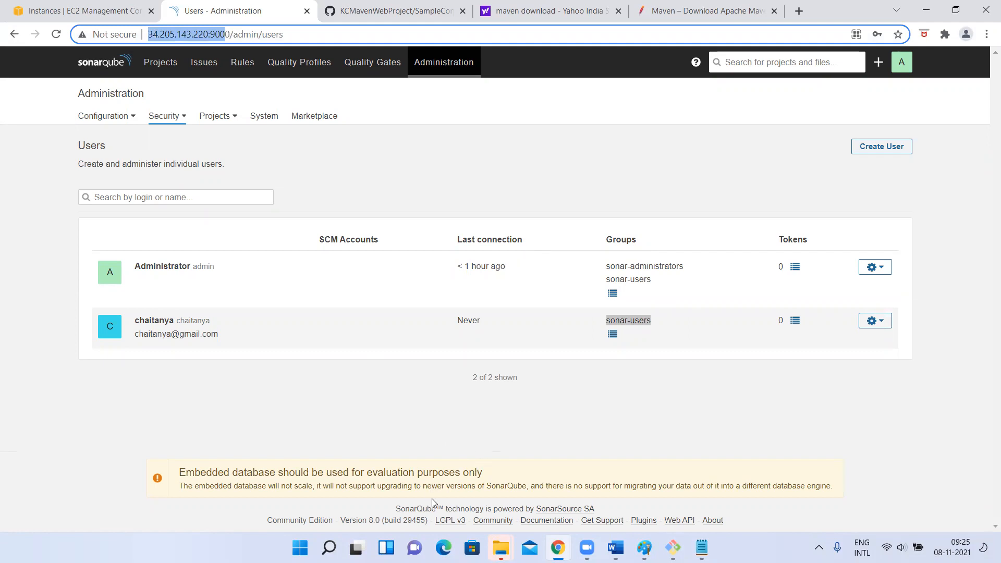
{"action": "left_click", "coordinate": [444, 547]}
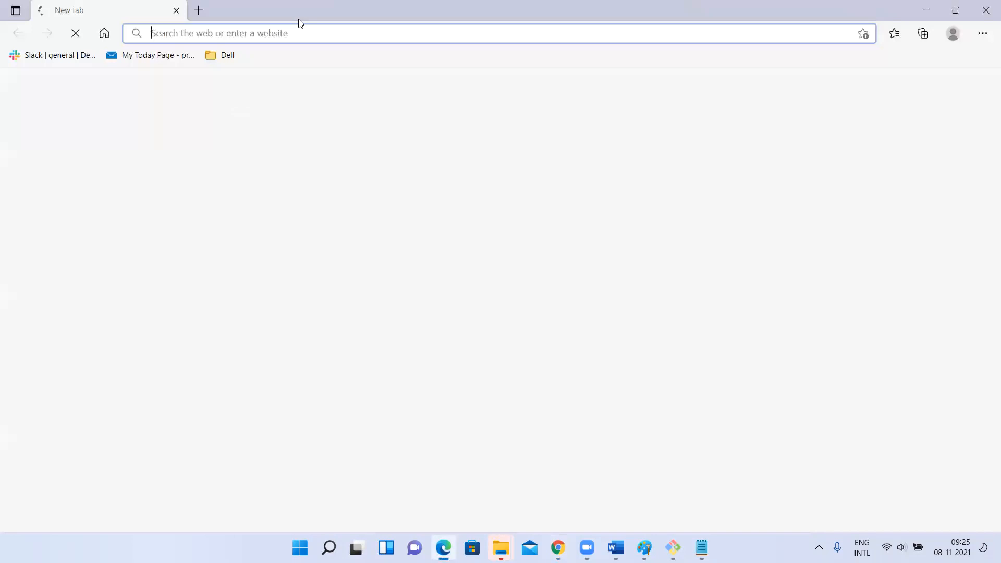
{"action": "type", "text": "http://34.205.143.220:9000"}
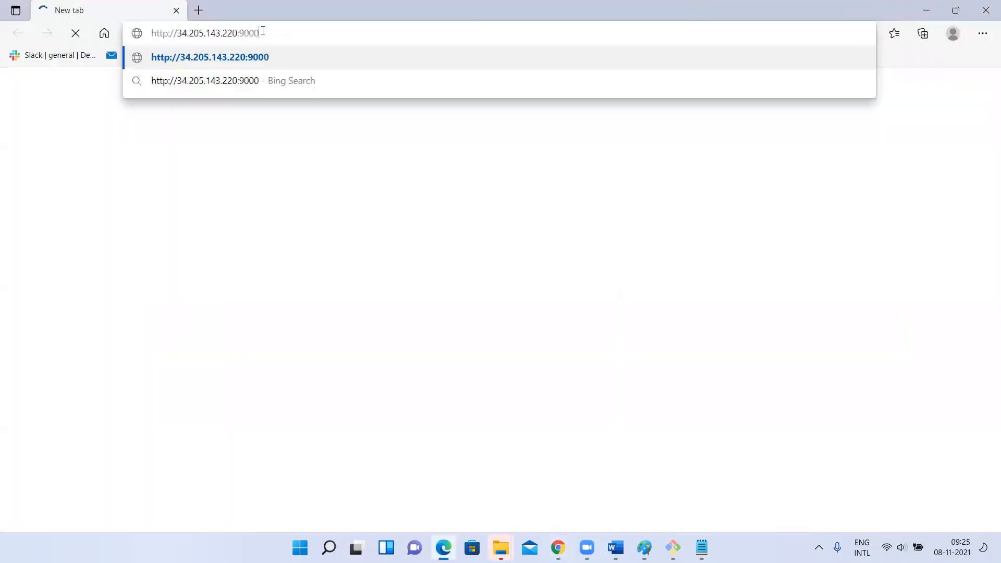
{"action": "key", "text": "Return"}
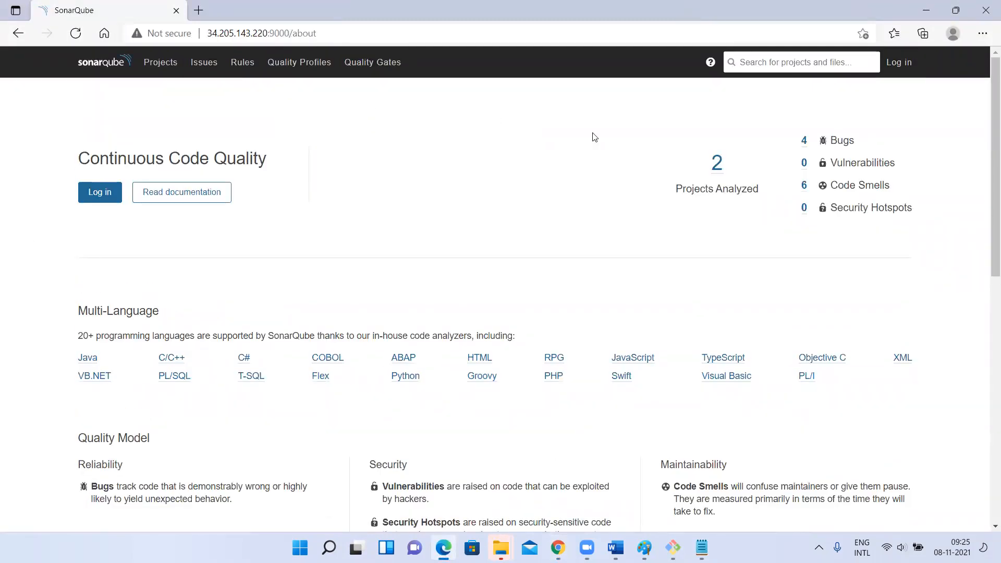
Open the Maven Web Project from the analyzed projects without logging in and view its vulnerabilities
{"action": "left_click", "coordinate": [718, 162]}
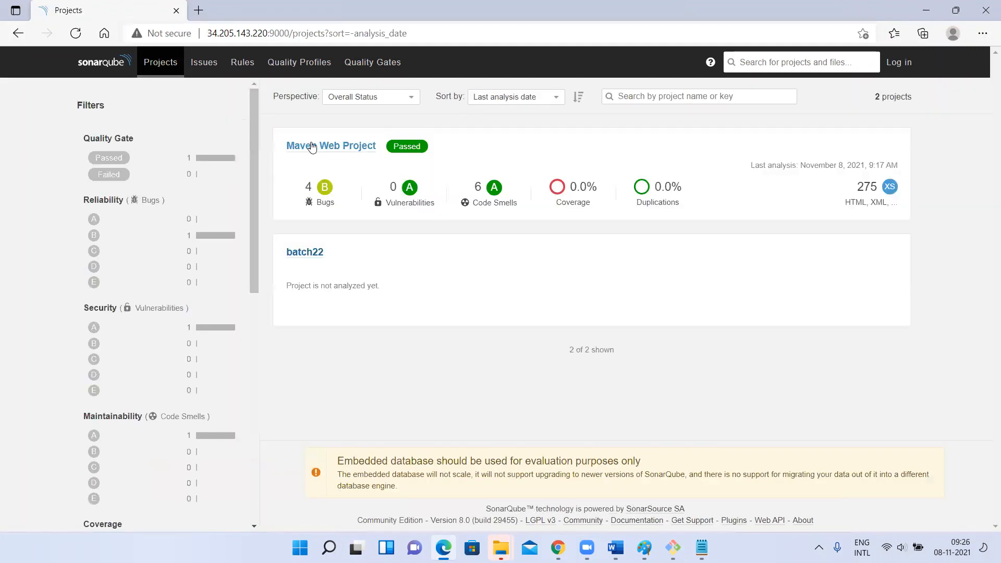
{"action": "left_click", "coordinate": [311, 147]}
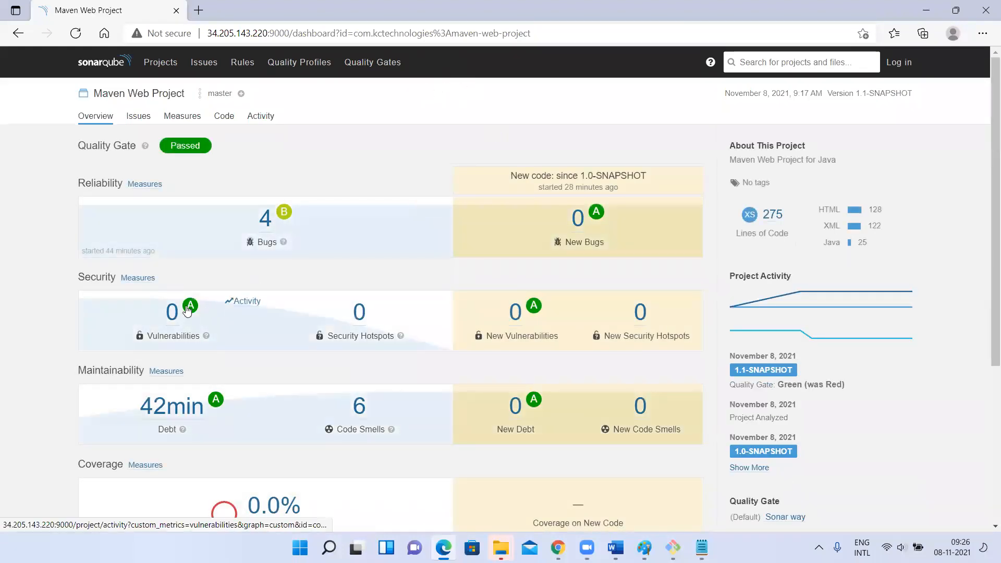
{"action": "left_click", "coordinate": [173, 314]}
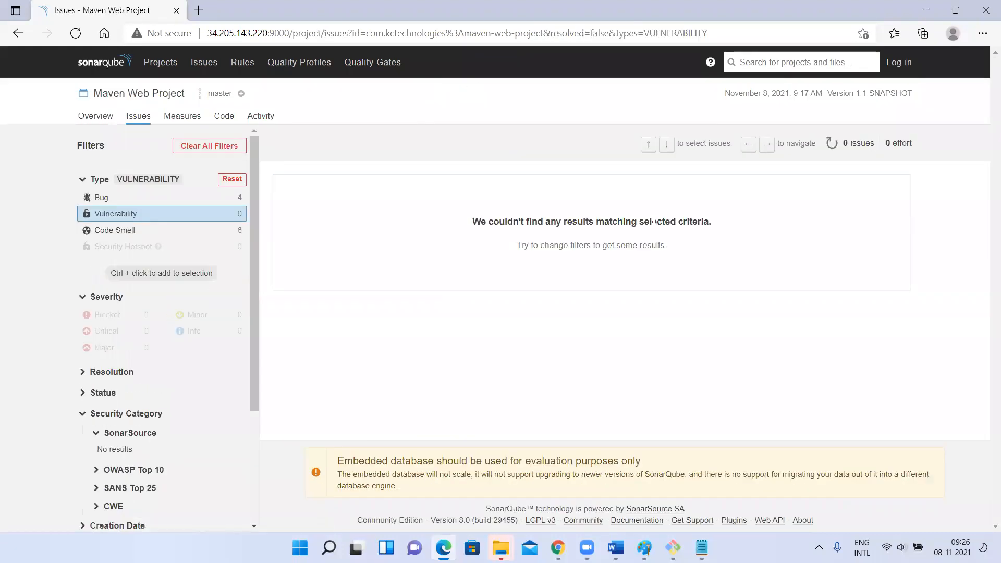
Clear all issue filters, look through the project's issues, and open the issue list for all projects
{"action": "left_click", "coordinate": [226, 145]}
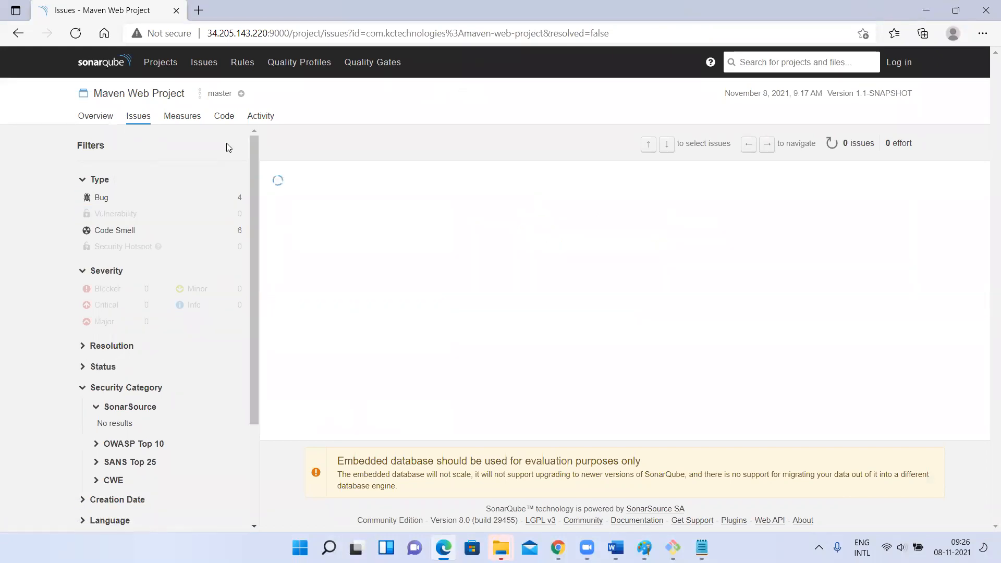
{"action": "scroll", "coordinate": [490, 301], "scroll_direction": "down", "scroll_amount": 5}
{"action": "scroll", "coordinate": [492, 302], "scroll_direction": "up", "scroll_amount": 5}
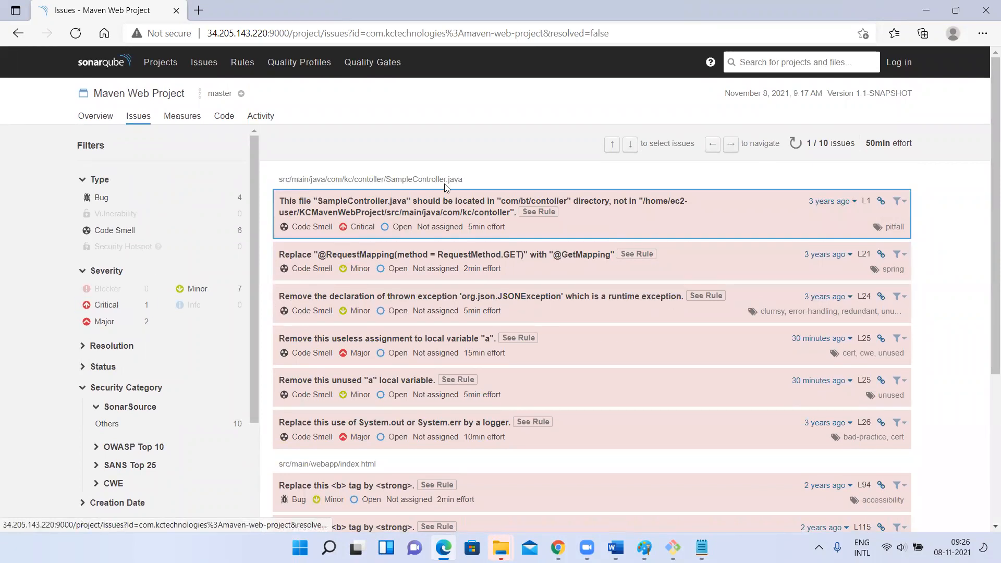
{"action": "left_click", "coordinate": [199, 65]}
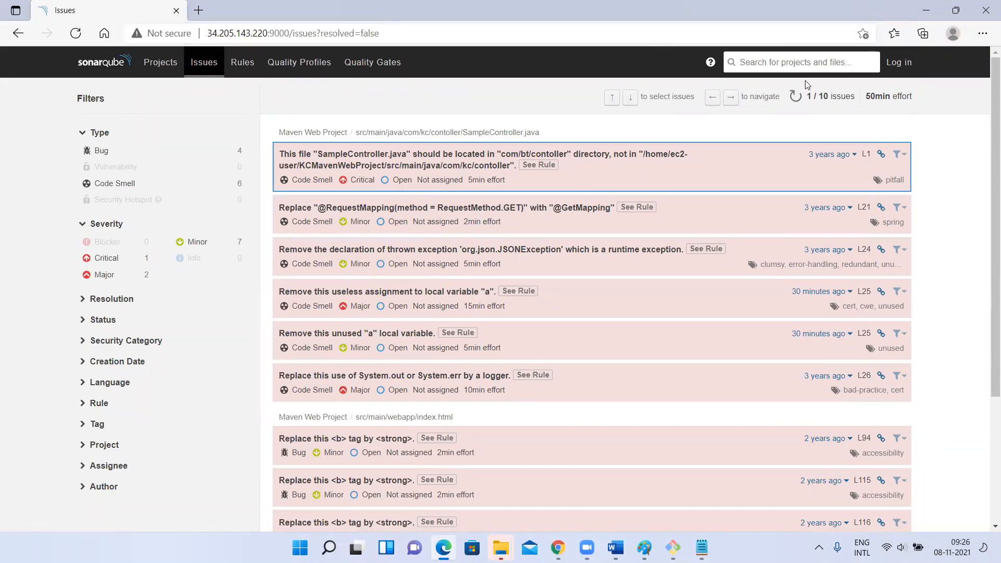
Log in to SonarQube with the new user's login and password, and decline saving the password in the browser
{"action": "left_click", "coordinate": [899, 62]}
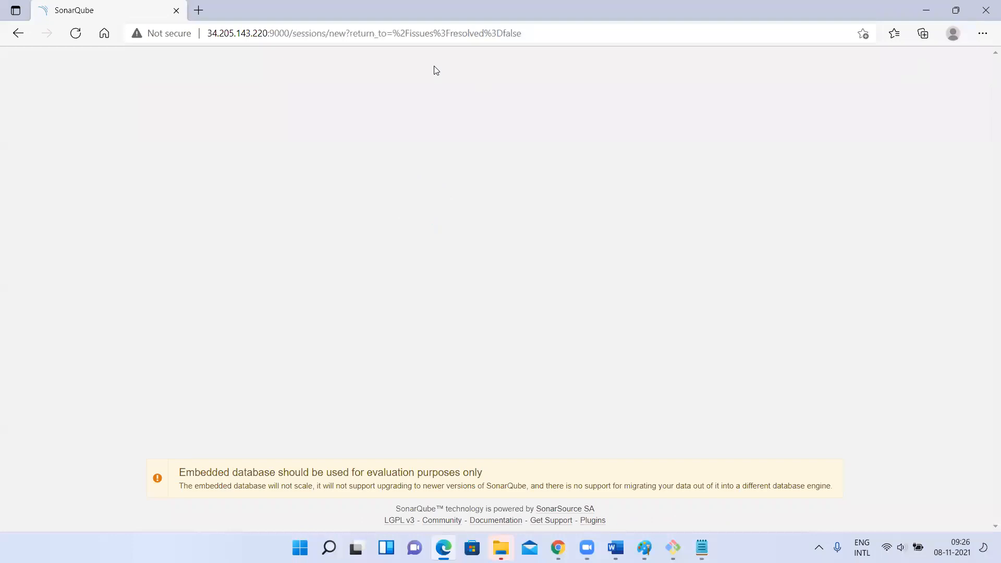
{"action": "type", "text": "chaitanya"}
{"action": "left_click", "coordinate": [419, 185]}
{"action": "type", "text": "a••••"}
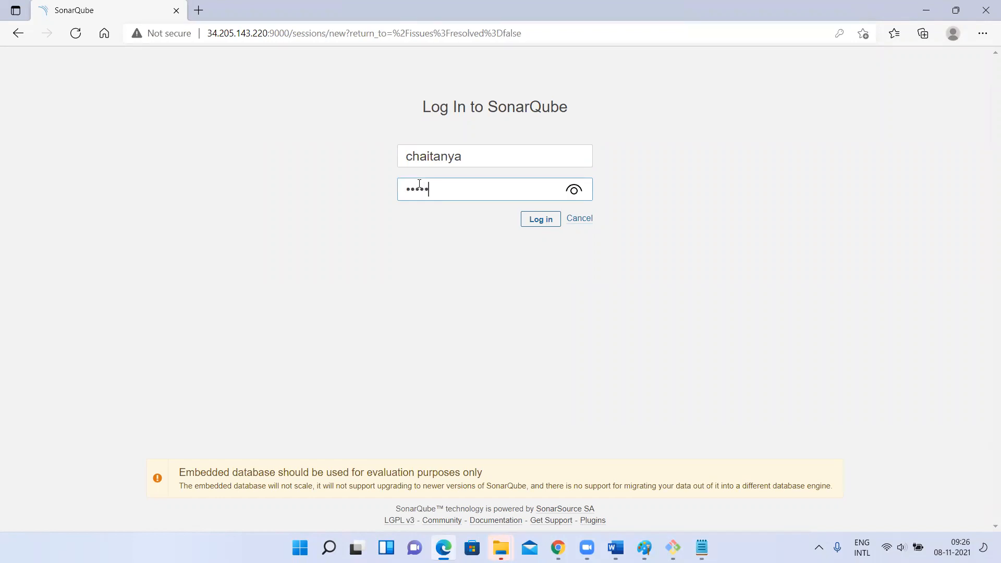
{"action": "left_click", "coordinate": [538, 219]}
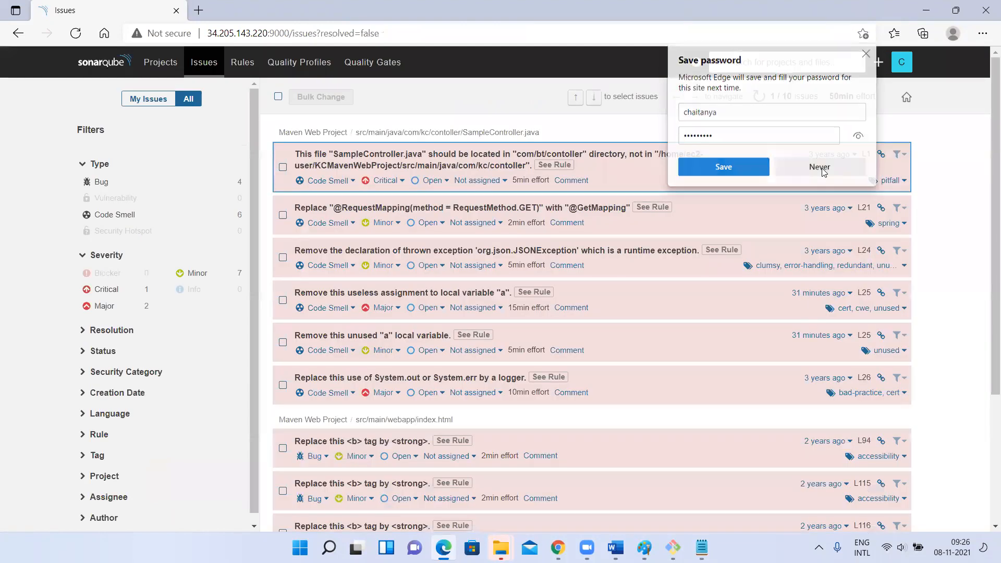
{"action": "left_click", "coordinate": [820, 168]}
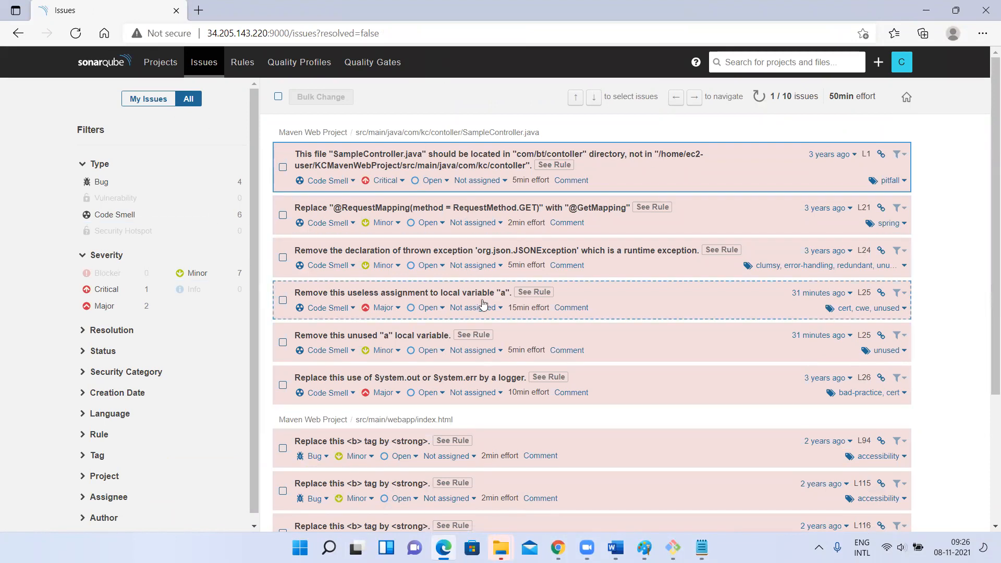
Review the issue list as the new user, and check the Maven Web Project's overview, vulnerabilities and branch name
{"action": "scroll", "coordinate": [512, 309], "scroll_direction": "down", "scroll_amount": 4}
{"action": "scroll", "coordinate": [225, 92], "scroll_direction": "up", "scroll_amount": 4}
{"action": "left_click", "coordinate": [157, 64]}
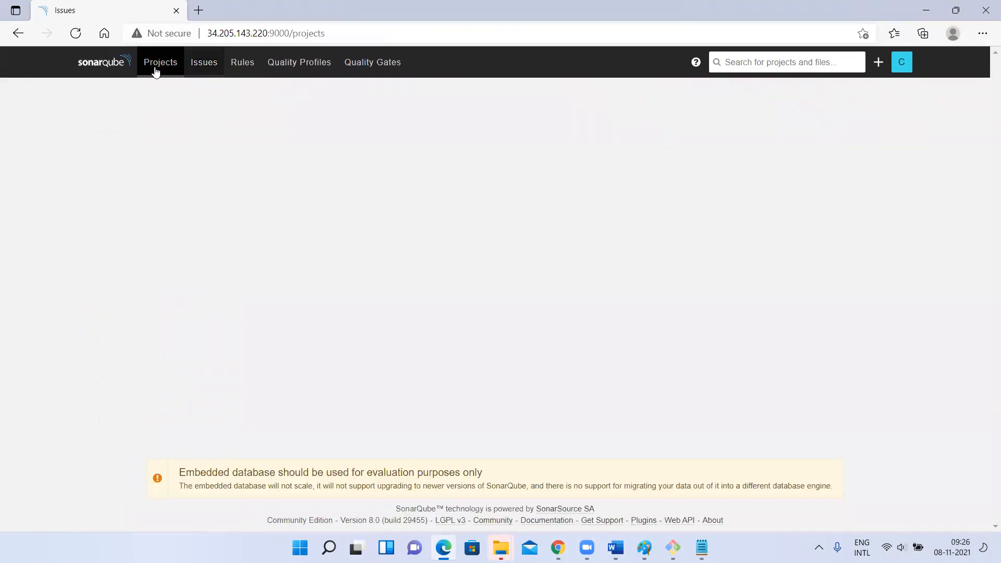
{"action": "left_click", "coordinate": [351, 253]}
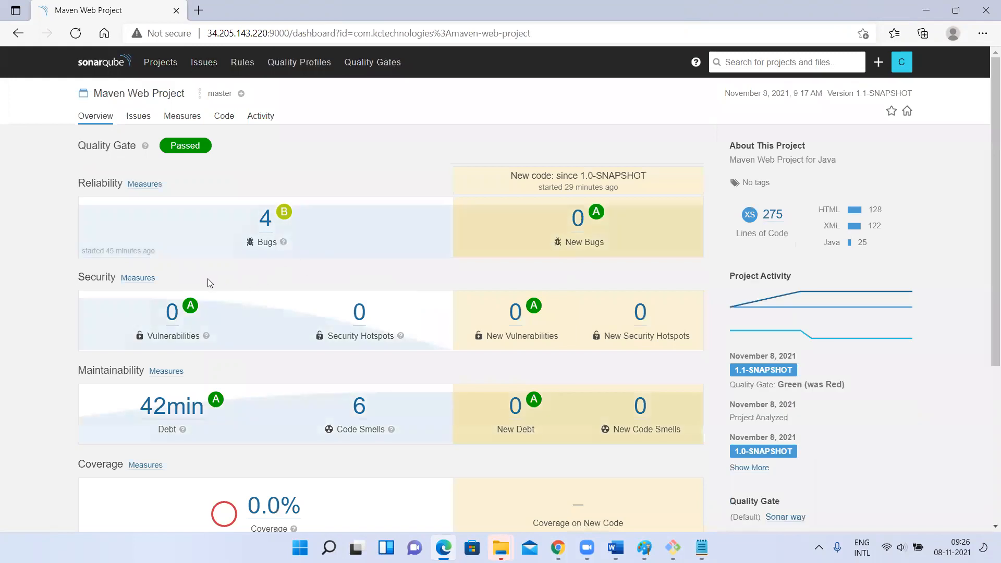
{"action": "left_click", "coordinate": [172, 313]}
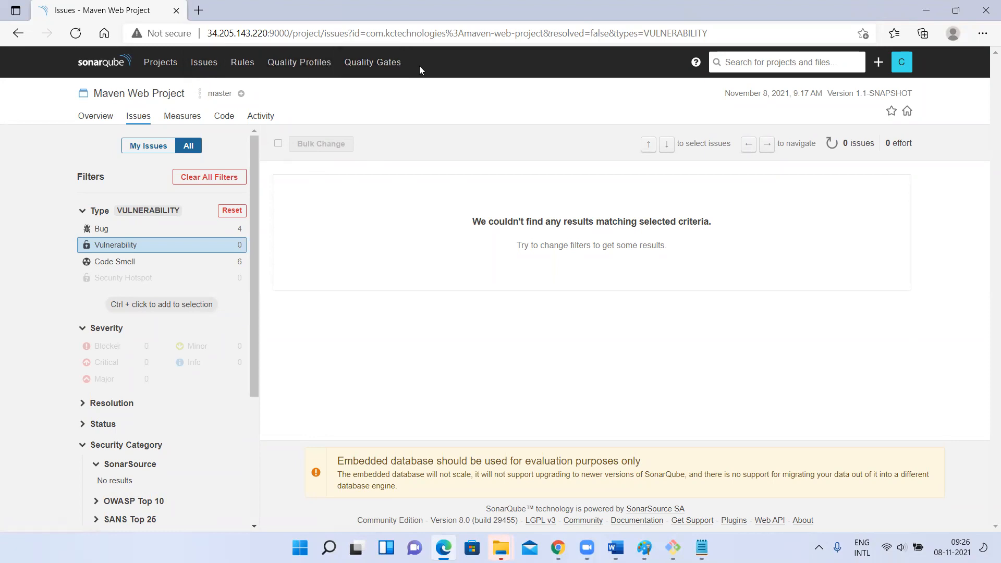
{"action": "left_click_drag", "start_coordinate": [204, 94], "coordinate": [229, 93]}
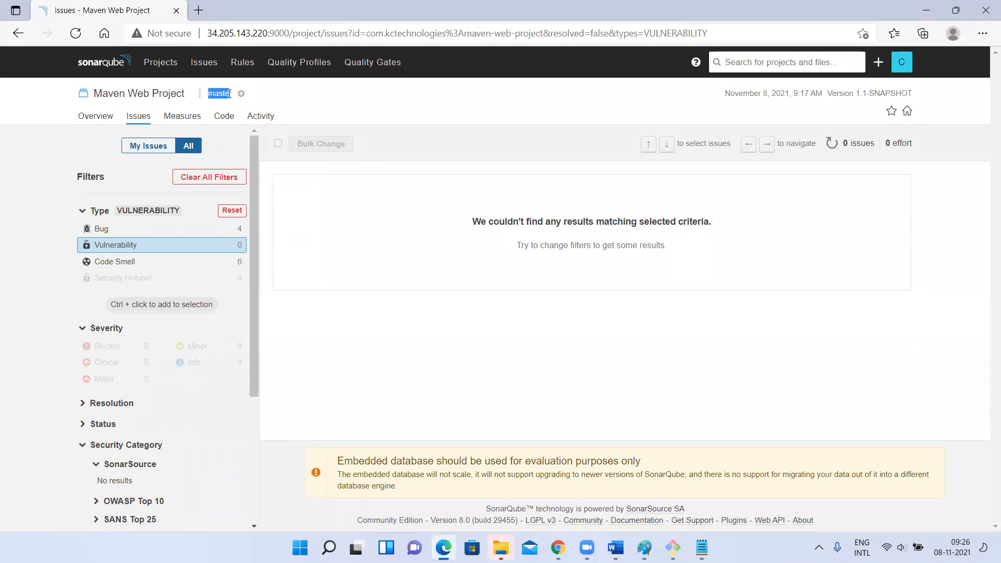